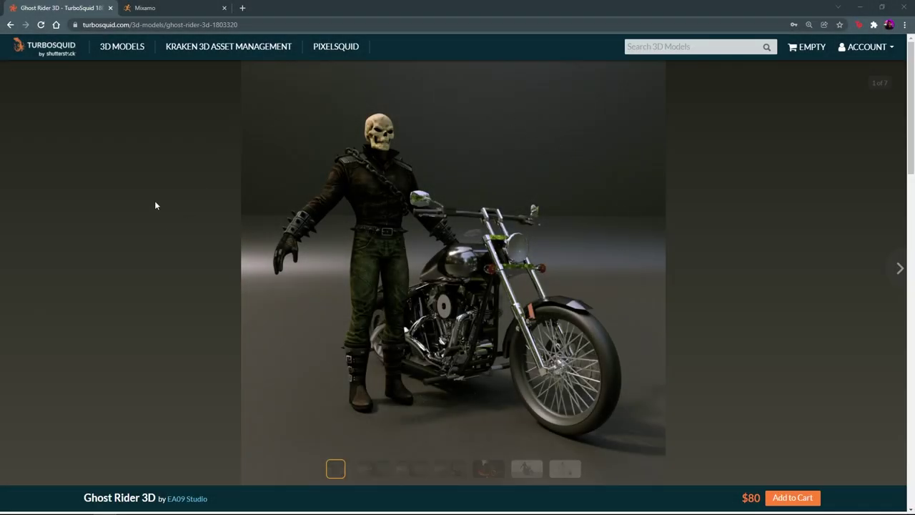
# - Review the Ghost Rider 3D model's TurboSquid page, including its price and available file formats
pyautogui.scroll(-2, 776, 261)
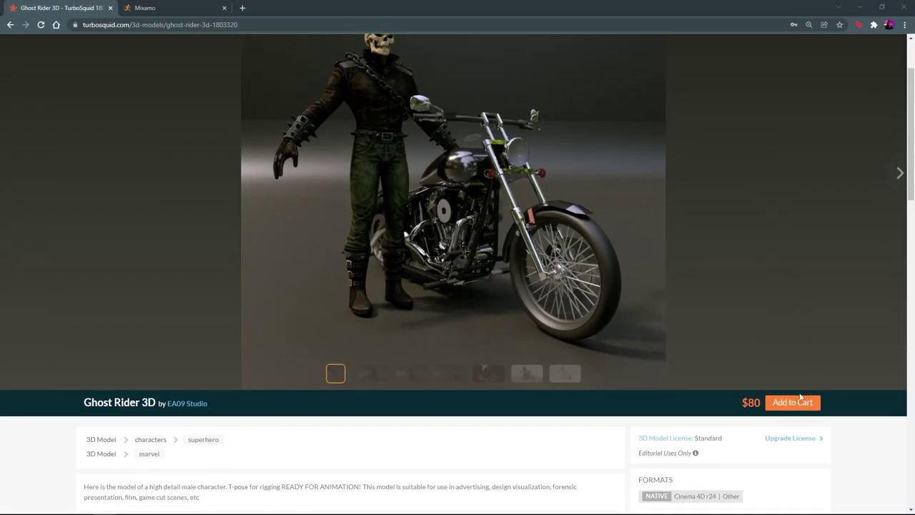
pyautogui.scroll(-2, 705, 370)
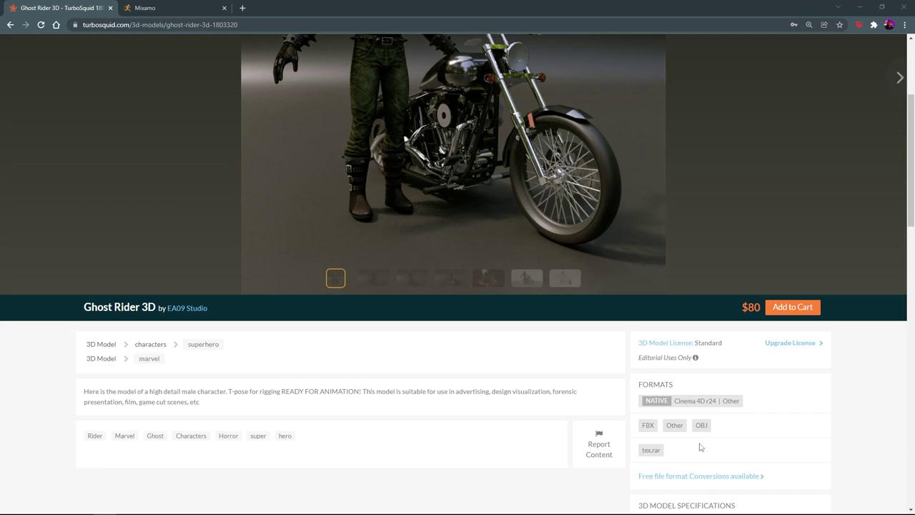
pyautogui.scroll(4, 699, 443)
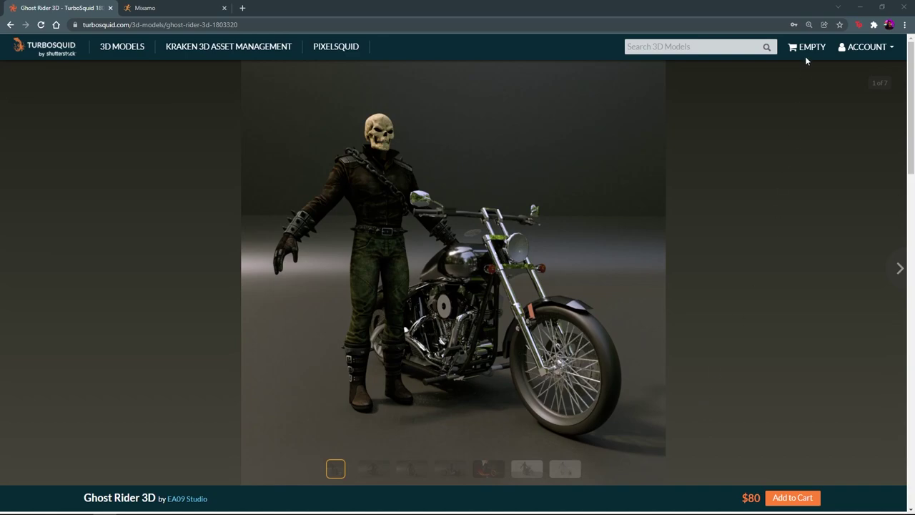
pyautogui.click(861, 8)
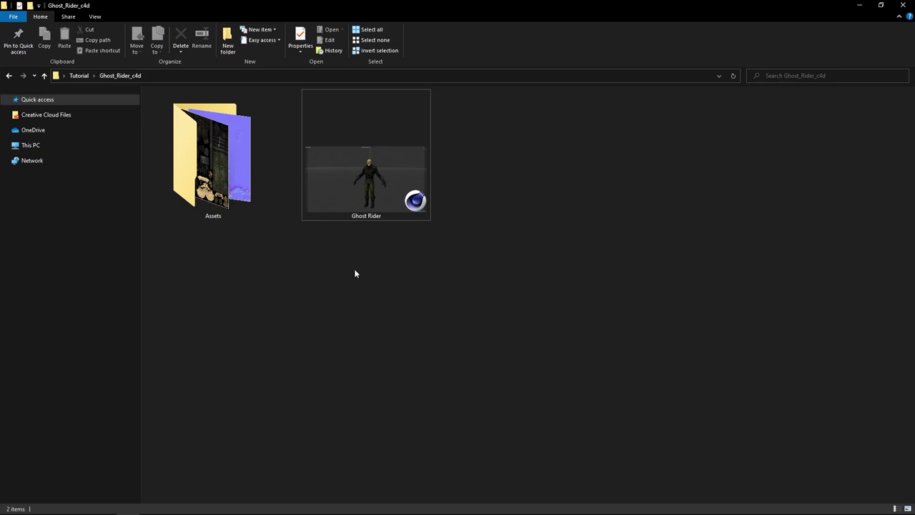
# - Switch to the Ghost Rider project in Cinema 4D and examine the character from the skull close-up to the full figure
pyautogui.moveTo(373, 175); pyautogui.dragTo(391, 255)
pyautogui.scroll(8, 372, 193)
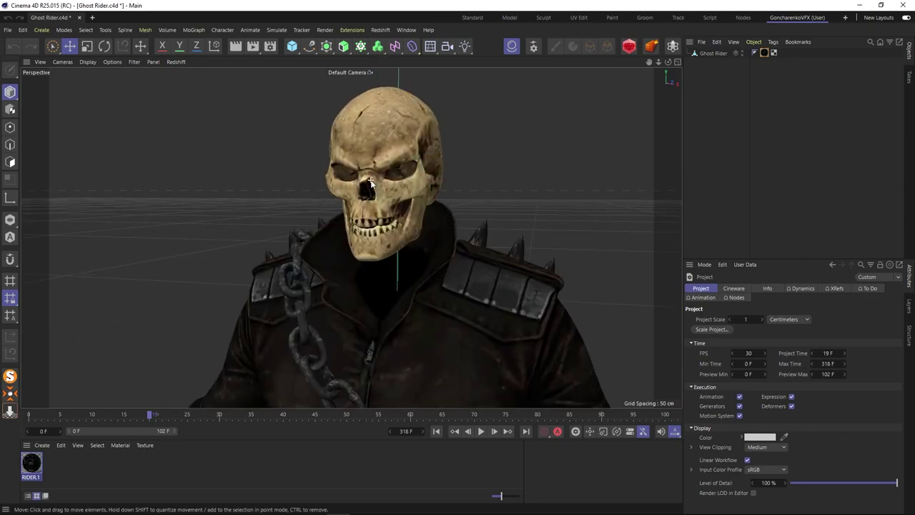
pyautogui.keyDown('alt'); pyautogui.moveTo(376, 192); pyautogui.dragTo(455, 155); pyautogui.keyUp('alt')
pyautogui.keyDown('alt'); pyautogui.moveTo(373, 158); pyautogui.dragTo(379, 177, button='middle'); pyautogui.keyUp('alt')
pyautogui.keyDown('alt'); pyautogui.moveTo(380, 181); pyautogui.dragTo(257, 227); pyautogui.keyUp('alt')
pyautogui.scroll(-5, 463, 314)
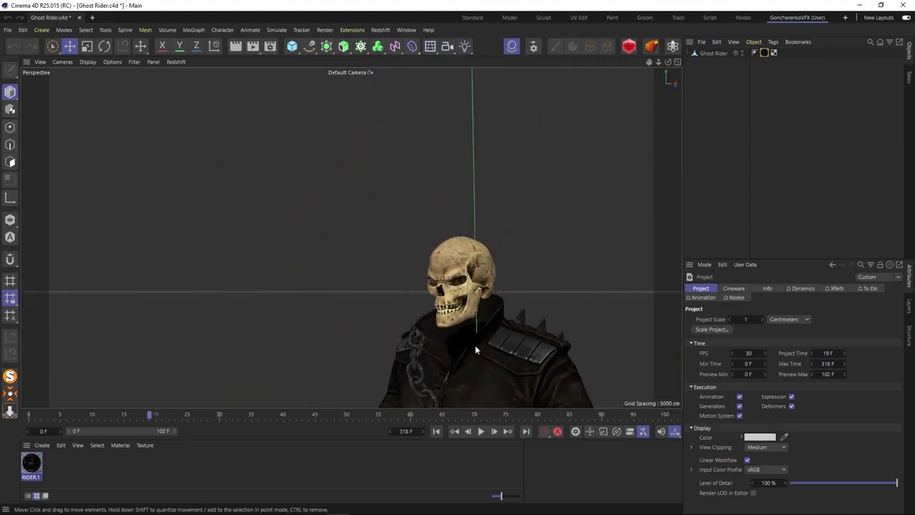
pyautogui.keyDown('alt'); pyautogui.moveTo(474, 344); pyautogui.dragTo(433, 93, button='middle'); pyautogui.keyUp('alt')
pyautogui.scroll(-8, 418, 204)
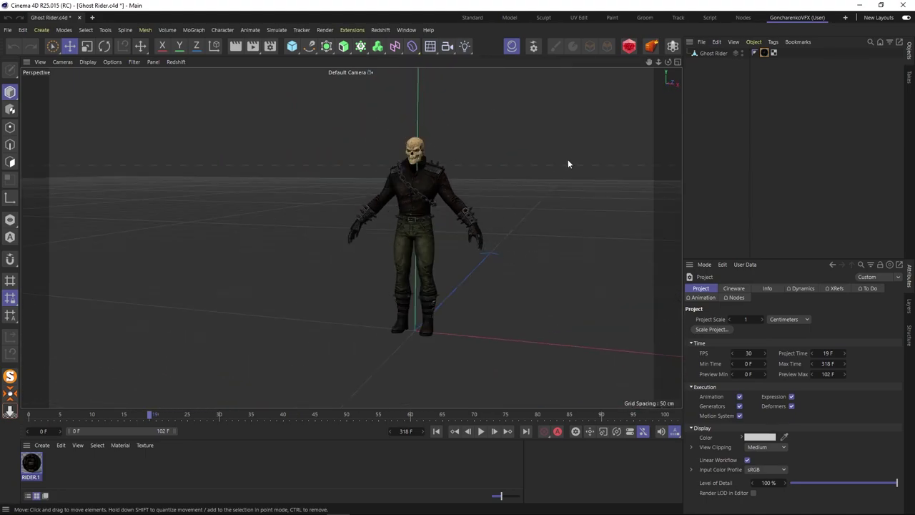
# - Check the Ghost Rider object's position, rotation and scale coordinates
pyautogui.click(713, 54)
pyautogui.click(720, 288)
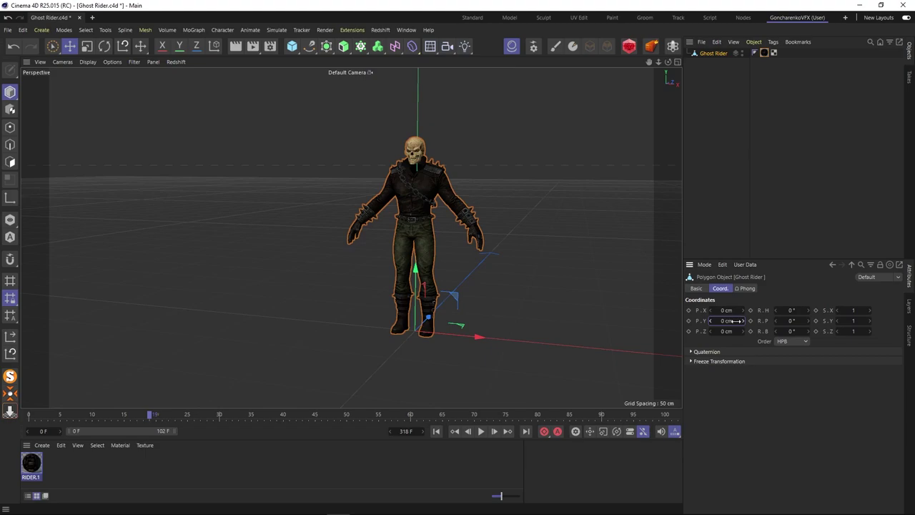
pyautogui.click(716, 121)
pyautogui.moveTo(469, 287)
pyautogui.keyDown('alt'); pyautogui.mouseDown()
pyautogui.moveTo(483, 288)
pyautogui.moveTo(470, 292)
pyautogui.mouseUp(); pyautogui.keyUp('alt')
# - Set the project frame rate to 25 FPS and extend the timeline to 500 frames
pyautogui.click(23, 30)
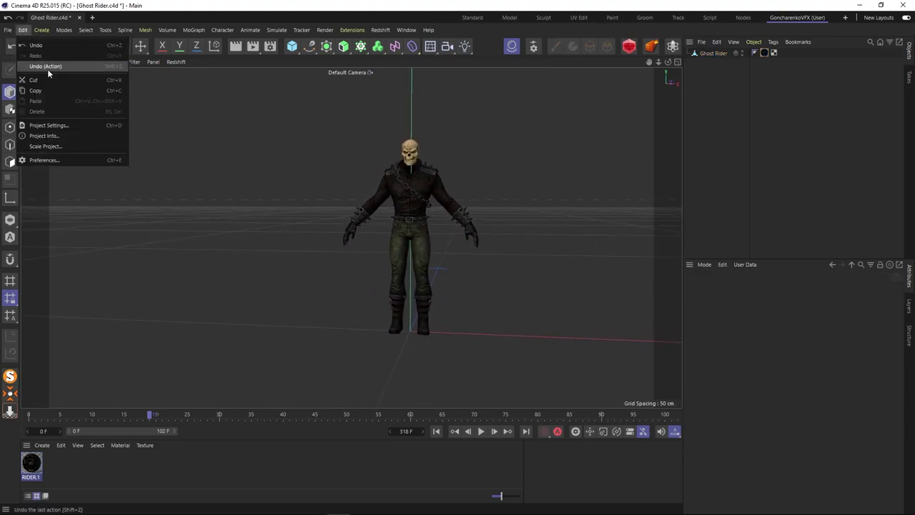
pyautogui.click(65, 125)
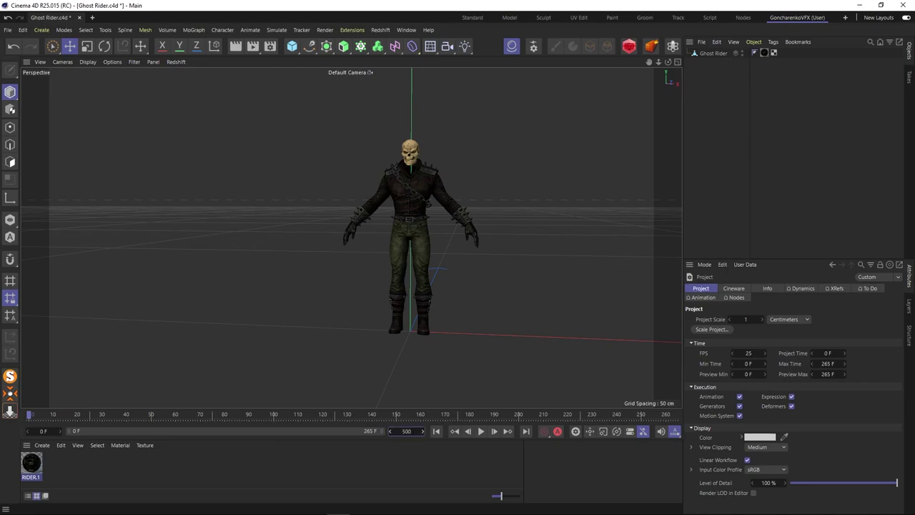
# - Configure the render output with the HDTV 1080 25 preset and set the frame range to All Frames
pyautogui.click(270, 46)
pyautogui.moveTo(365, 40); pyautogui.dragTo(216, 121)
pyautogui.click(231, 153)
pyautogui.moveTo(260, 177)
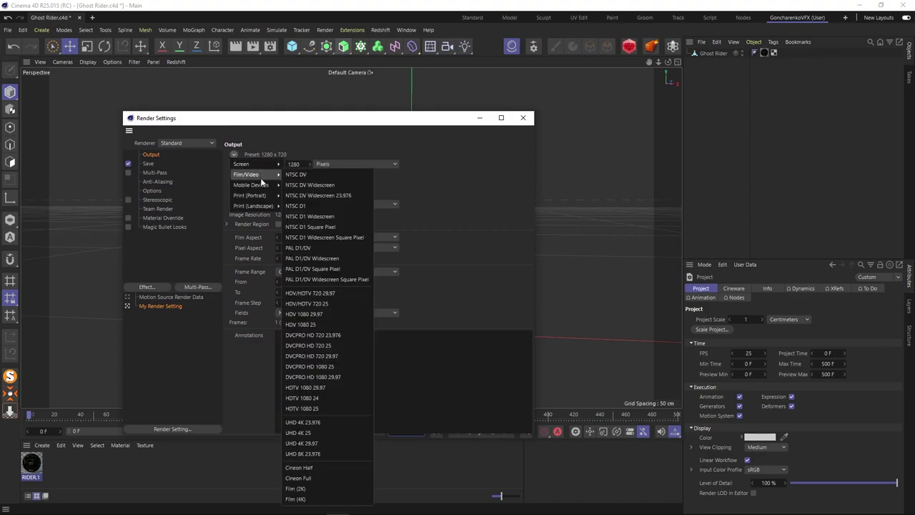
pyautogui.click(323, 408)
pyautogui.click(327, 272)
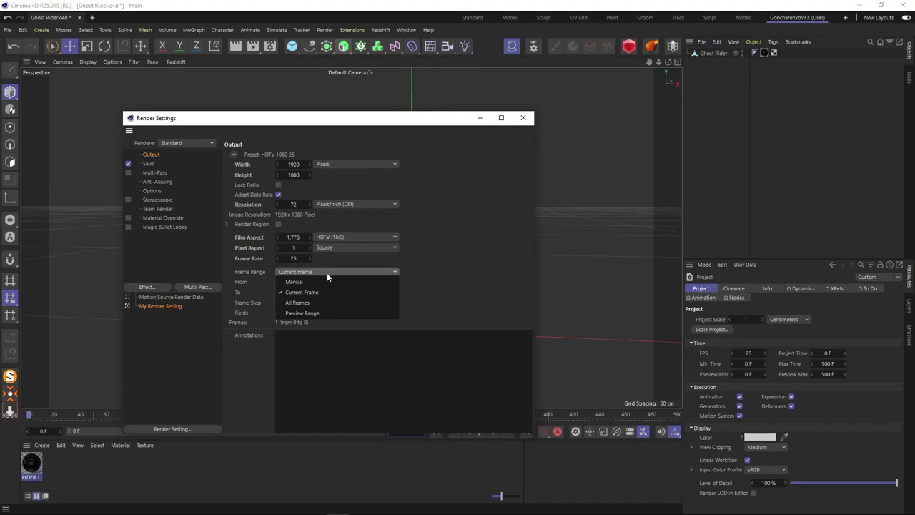
pyautogui.click(314, 302)
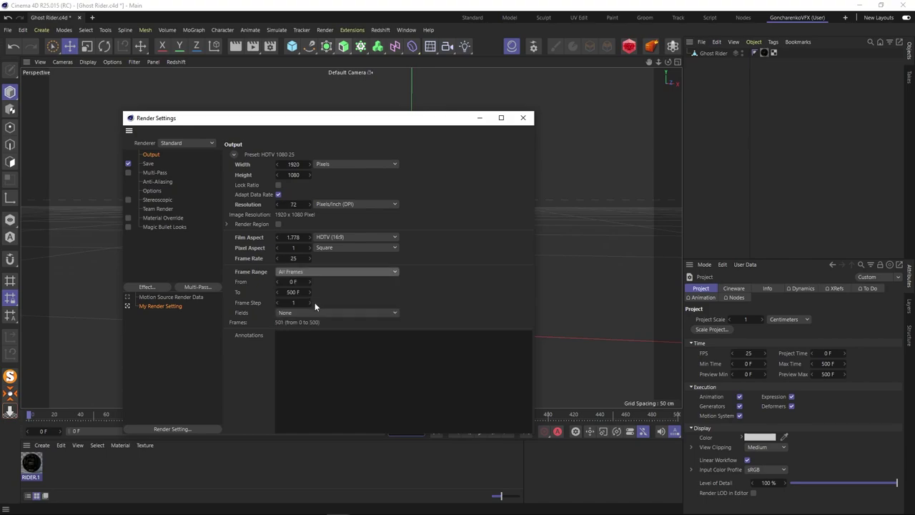
pyautogui.click(523, 119)
# - Export the character as an FBX file named Ghost Rider into the Ghost_Rider_c4d folder
pyautogui.scroll(5, 369, 282)
pyautogui.keyDown('alt'); pyautogui.moveTo(345, 267); pyautogui.dragTo(379, 258); pyautogui.keyUp('alt')
pyautogui.scroll(-5, 378, 259)
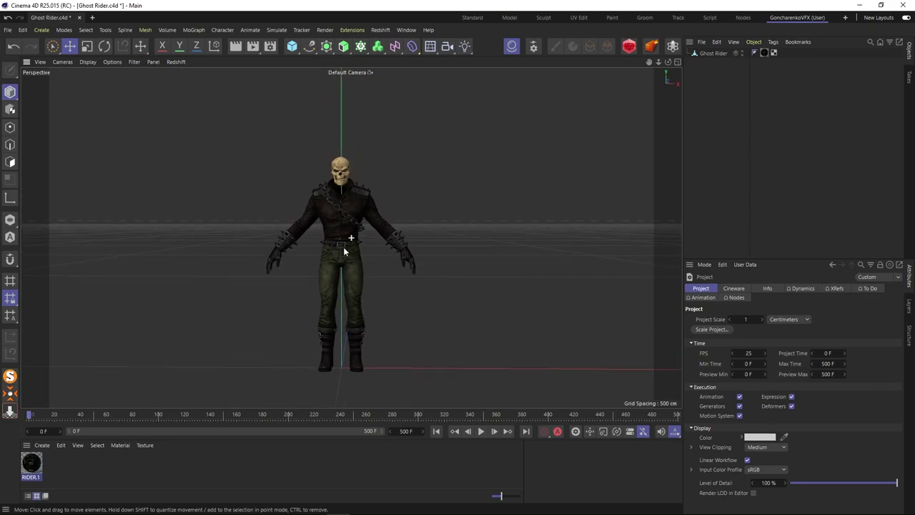
pyautogui.keyDown('alt'); pyautogui.moveTo(344, 248); pyautogui.dragTo(344, 265, button='middle'); pyautogui.keyUp('alt')
pyautogui.keyDown('alt'); pyautogui.moveTo(344, 265); pyautogui.dragTo(346, 259); pyautogui.keyUp('alt')
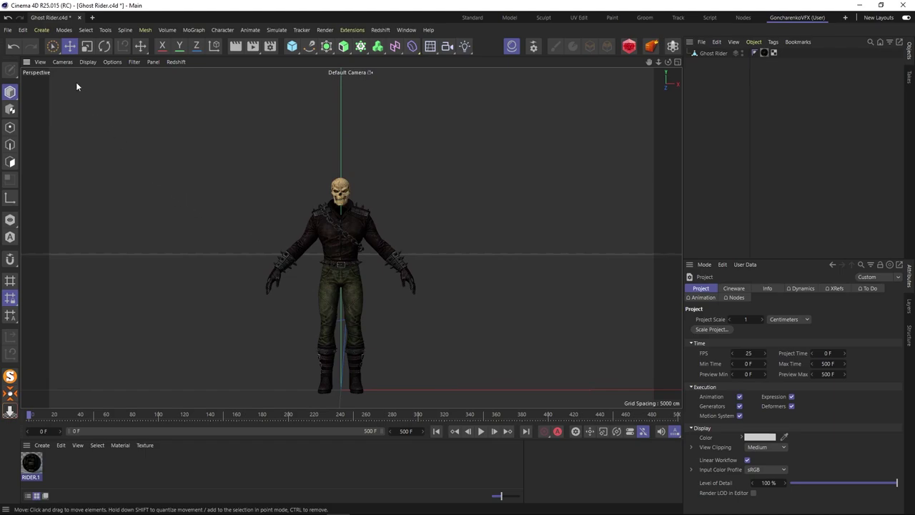
pyautogui.click(7, 30)
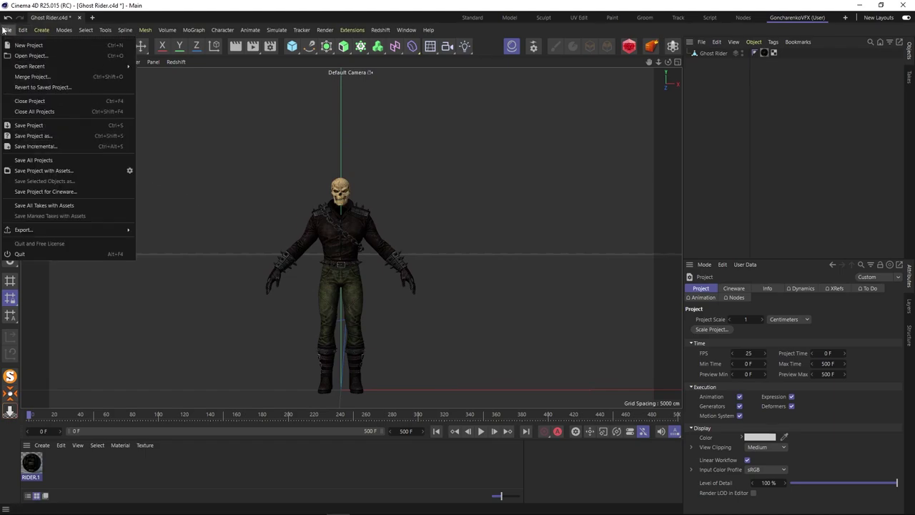
pyautogui.moveTo(48, 231)
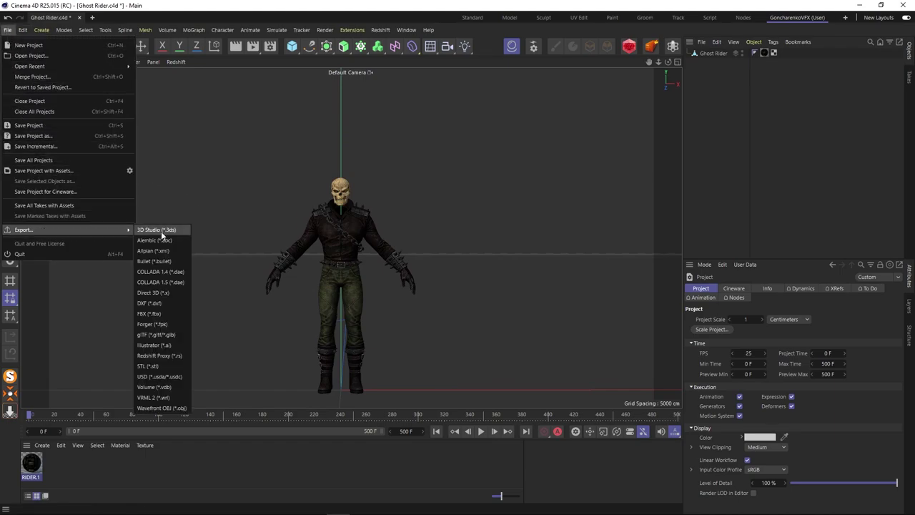
pyautogui.click(170, 313)
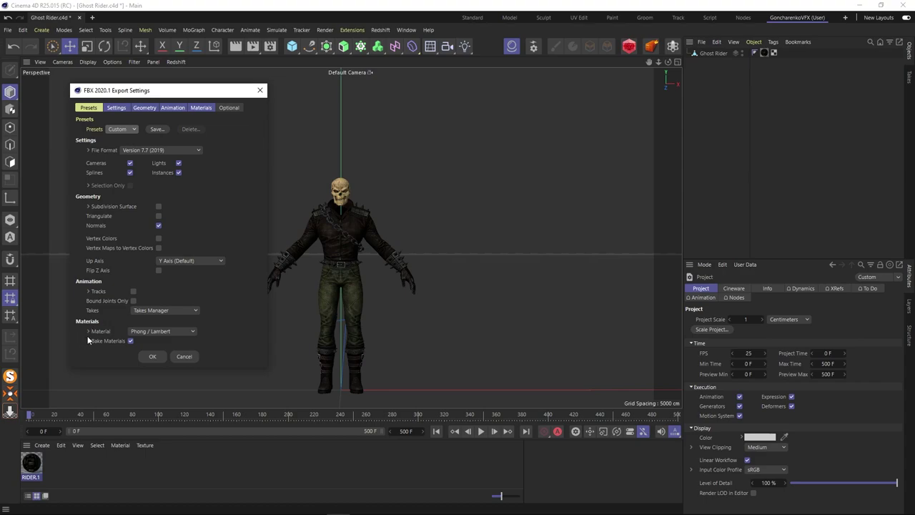
pyautogui.click(152, 355)
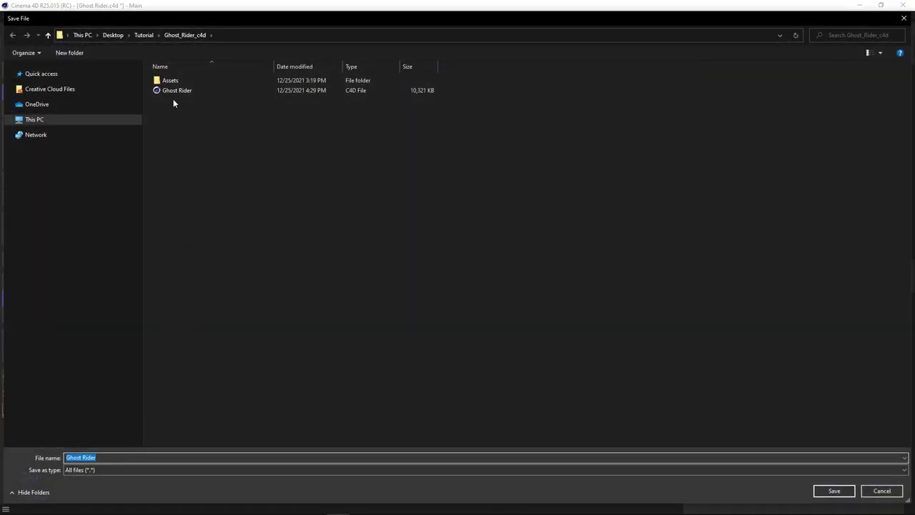
pyautogui.click(833, 490)
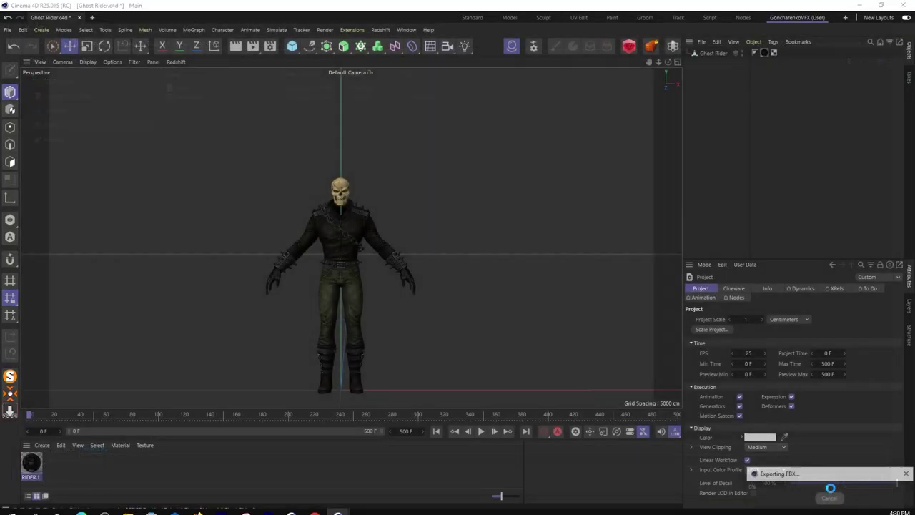
# - Check the exported Ghost Rider FBX file in the Ghost_Rider_c4d folder in File Explorer
pyautogui.moveTo(362, 513)
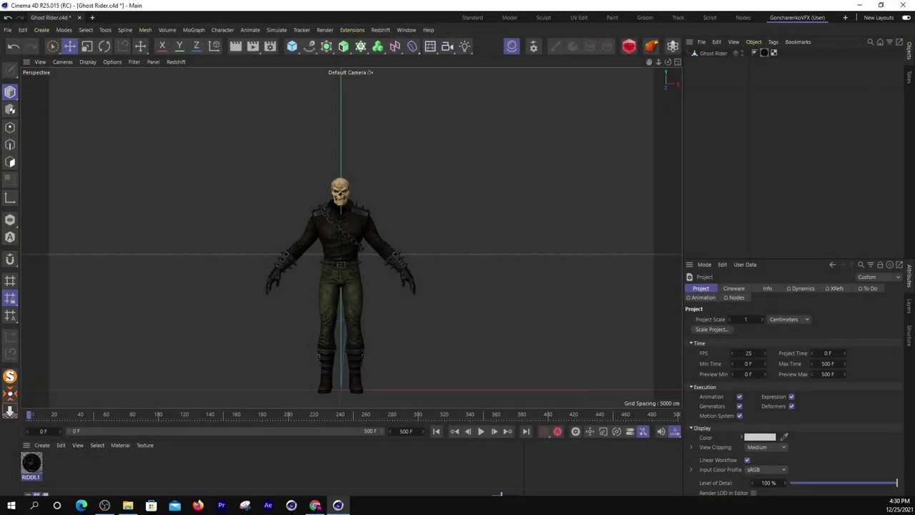
pyautogui.click(128, 504)
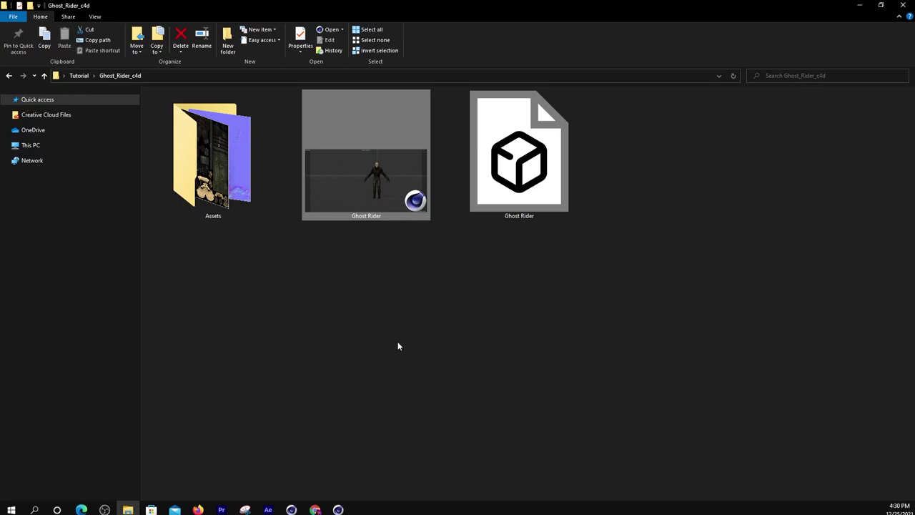
pyautogui.moveTo(483, 256); pyautogui.dragTo(577, 186)
pyautogui.click(527, 260)
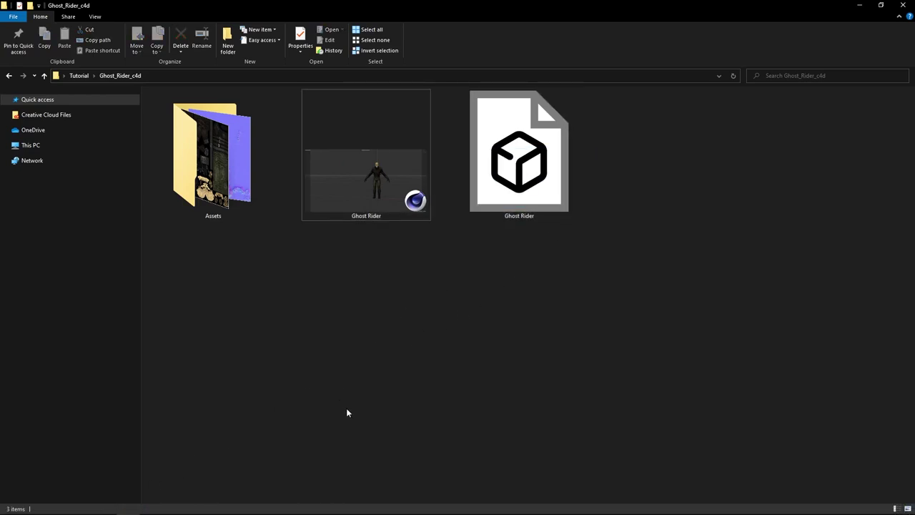
# - Switch to Mixamo in the browser, closing the TurboSquid page, and read through the Mixamo home page
pyautogui.click(315, 505)
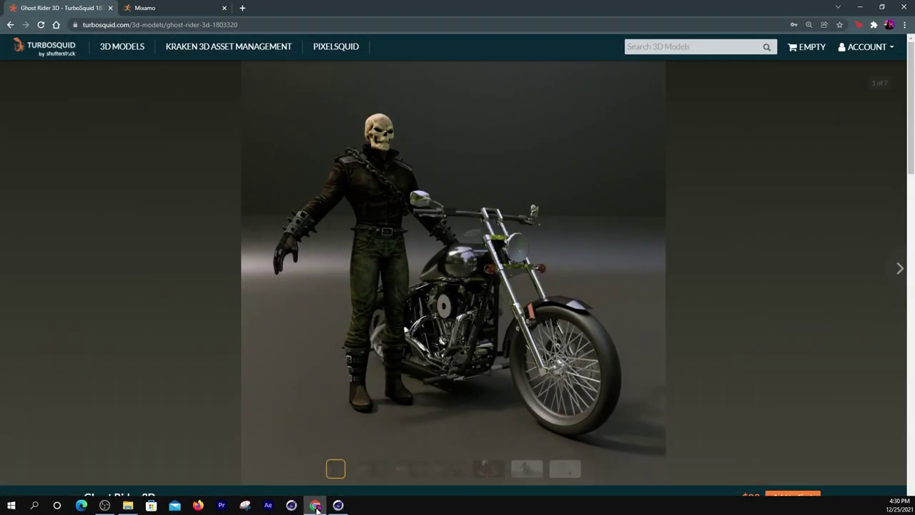
pyautogui.click(110, 9)
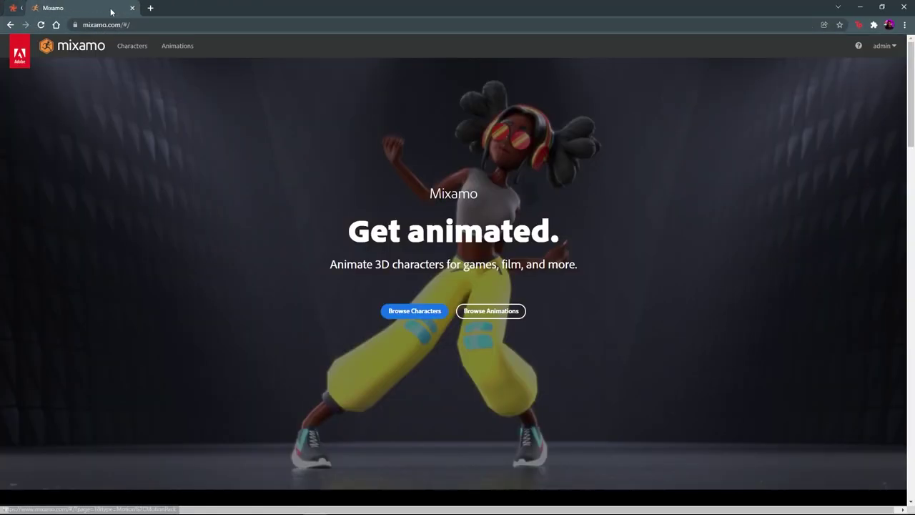
pyautogui.scroll(-10, 464, 230)
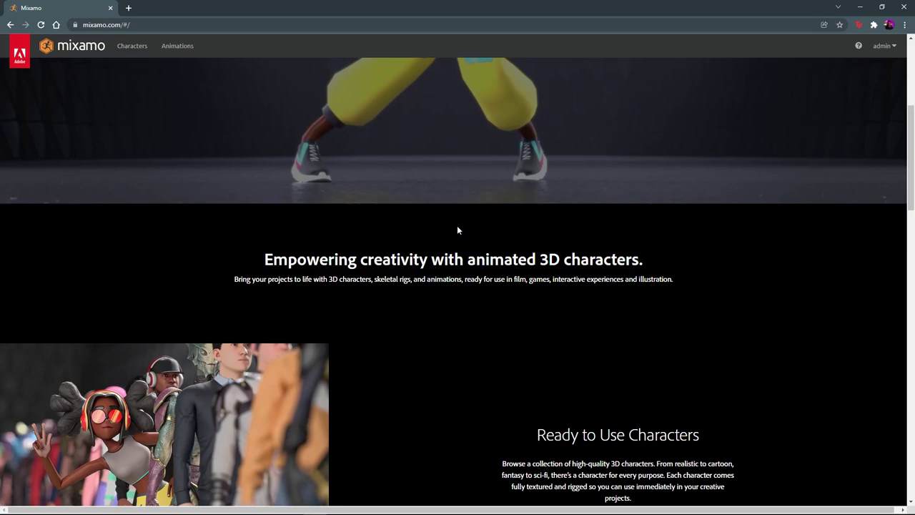
pyautogui.scroll(-5, 457, 230)
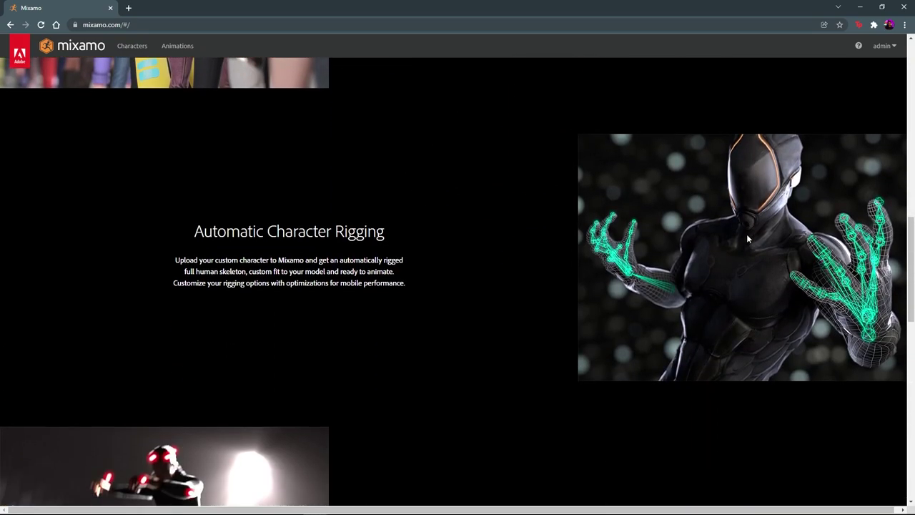
pyautogui.scroll(-4, 753, 286)
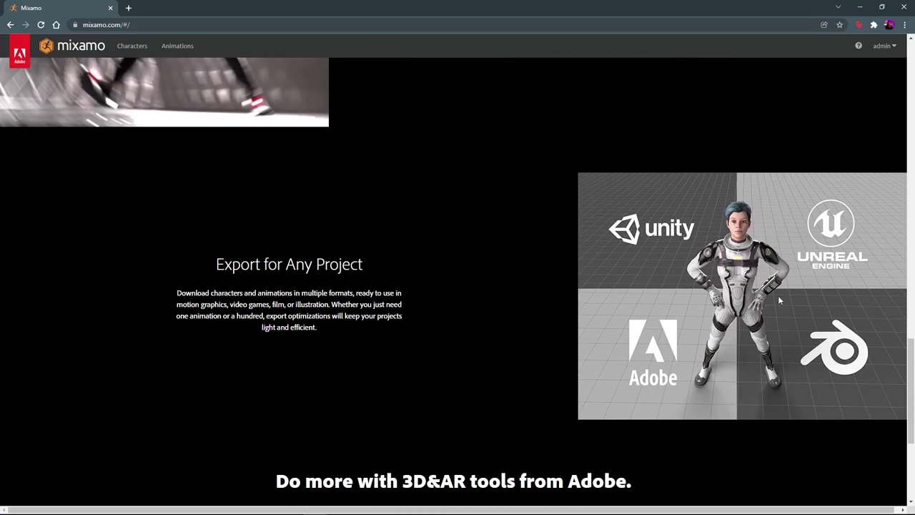
pyautogui.scroll(19, 524, 261)
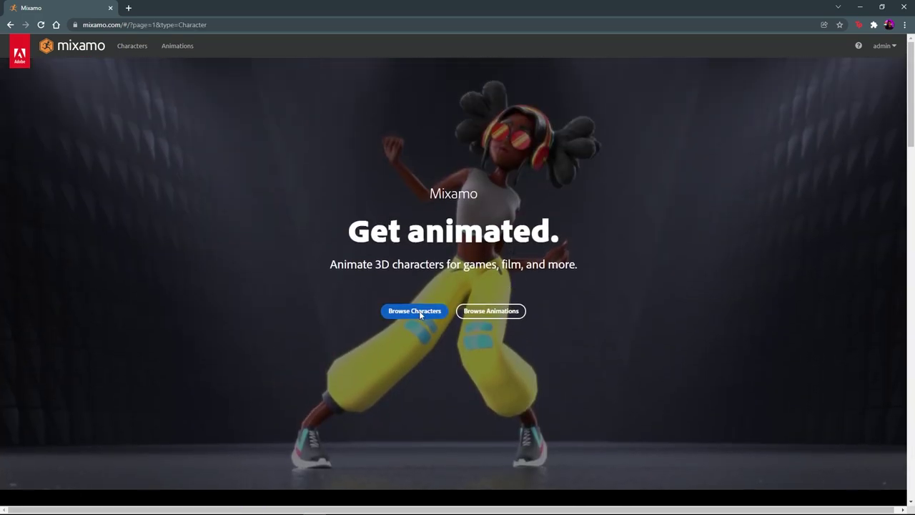
# - Browse the Mixamo character library, load the Maw J Laygo character and view it up close from the side
pyautogui.click(414, 311)
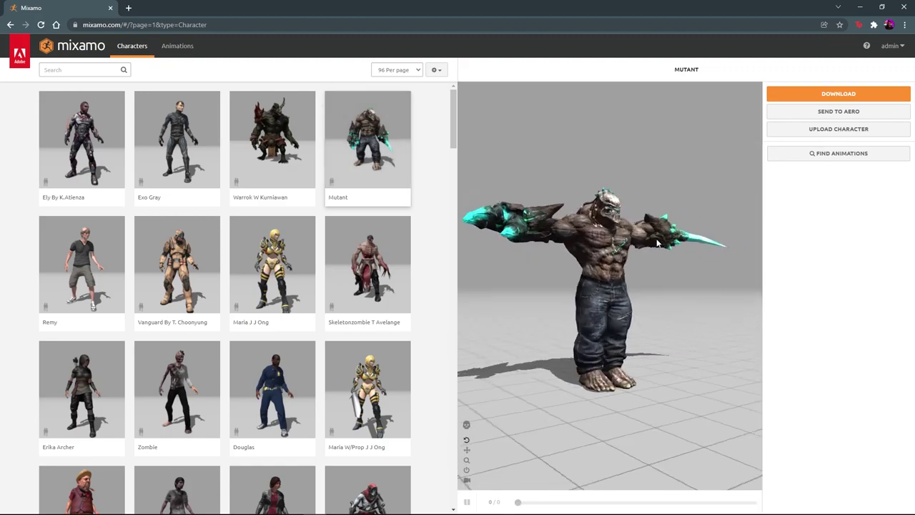
pyautogui.scroll(-12, 239, 293)
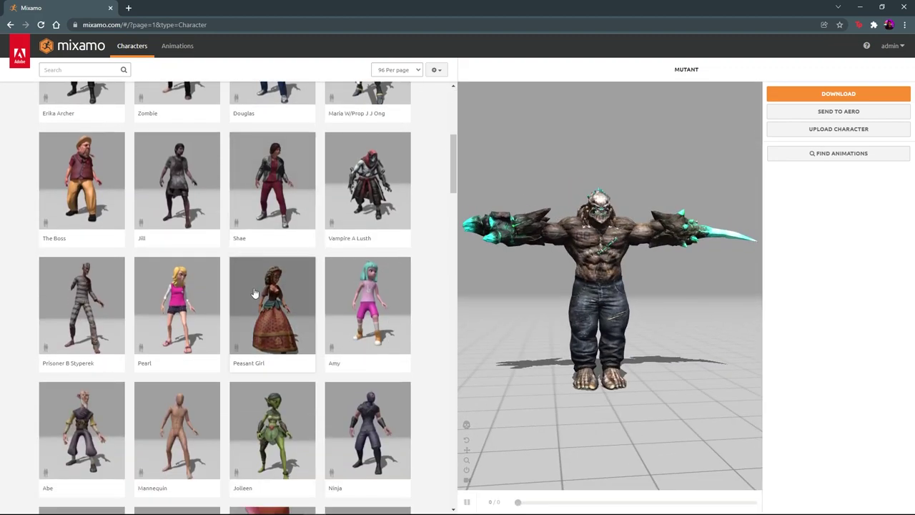
pyautogui.click(181, 246)
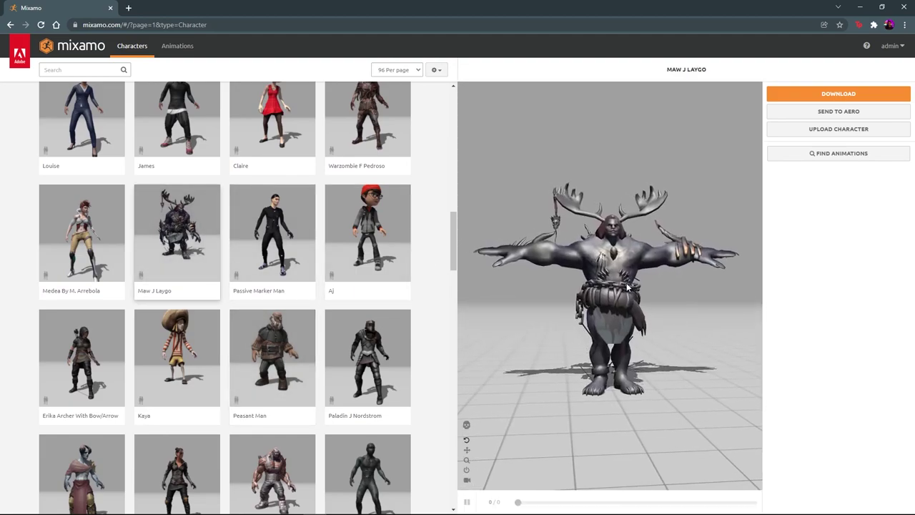
pyautogui.scroll(4, 628, 286)
pyautogui.moveTo(597, 257); pyautogui.dragTo(500, 243)
# - Apply the Unarmed Walk Forward animation to the Maw J Laygo character
pyautogui.click(172, 47)
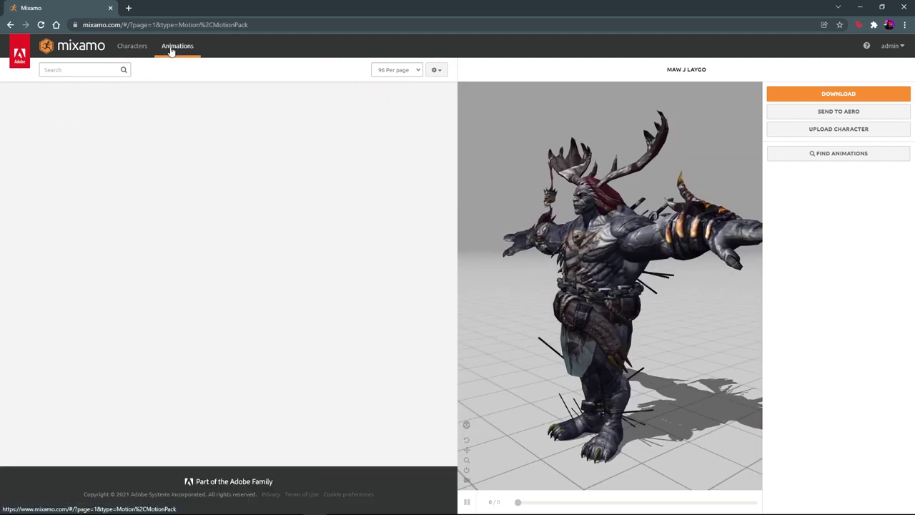
pyautogui.scroll(-5, 390, 240)
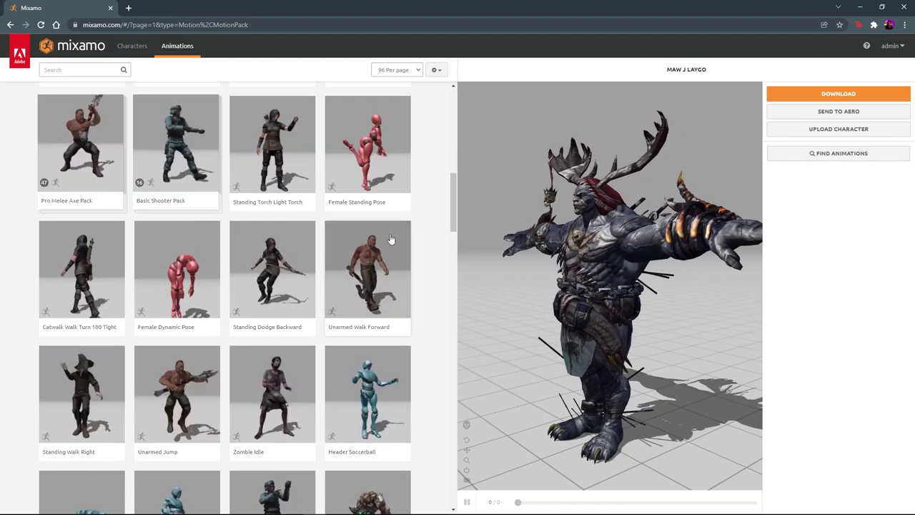
pyautogui.click(371, 263)
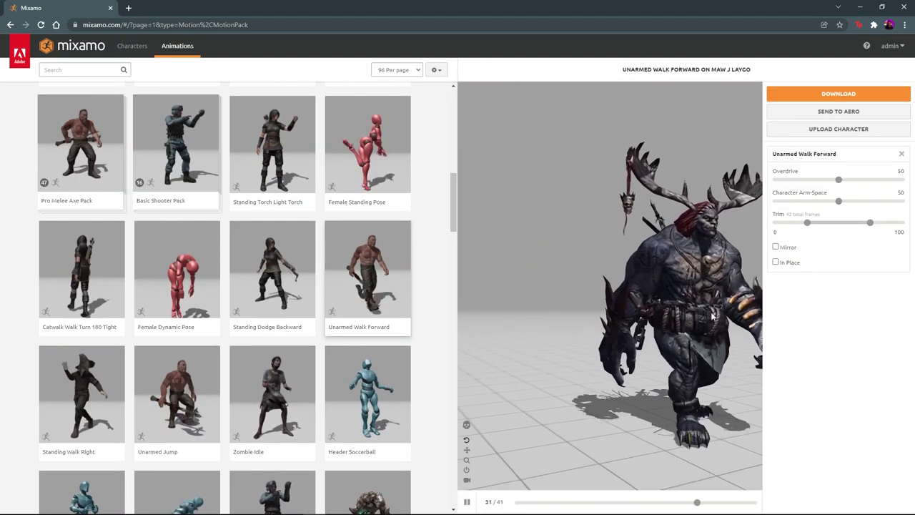
# - Make the camera follow the character and set Unarmed Walk Forward to Character Arm-Space 89, Overdrive 12 and trim end 67
pyautogui.click(466, 479)
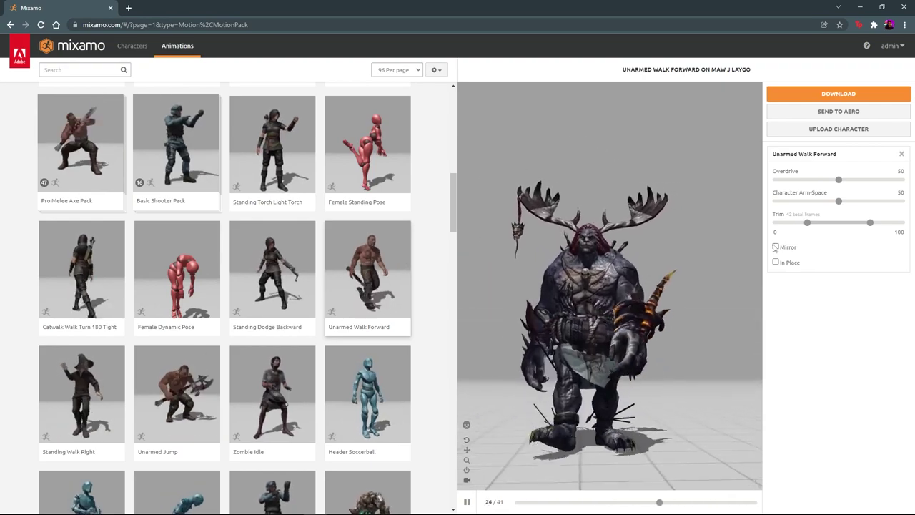
pyautogui.moveTo(837, 202); pyautogui.dragTo(887, 203)
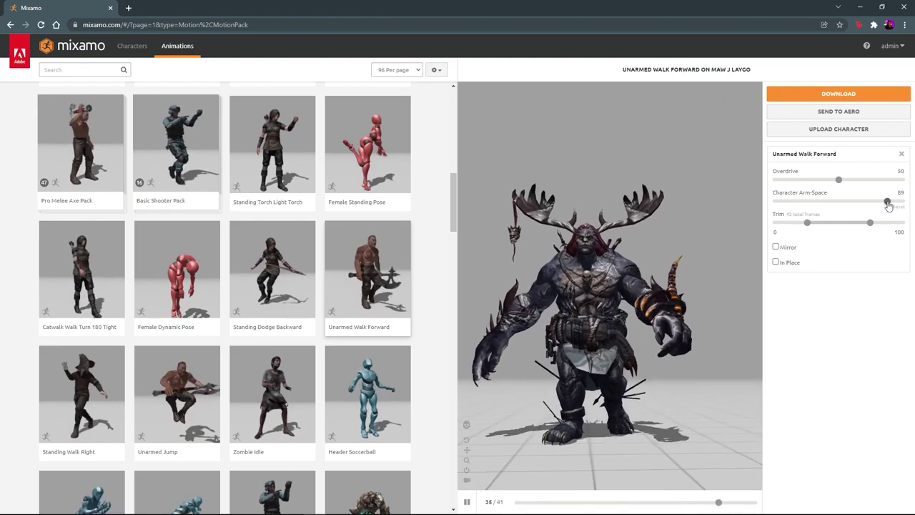
pyautogui.moveTo(838, 179); pyautogui.dragTo(790, 182)
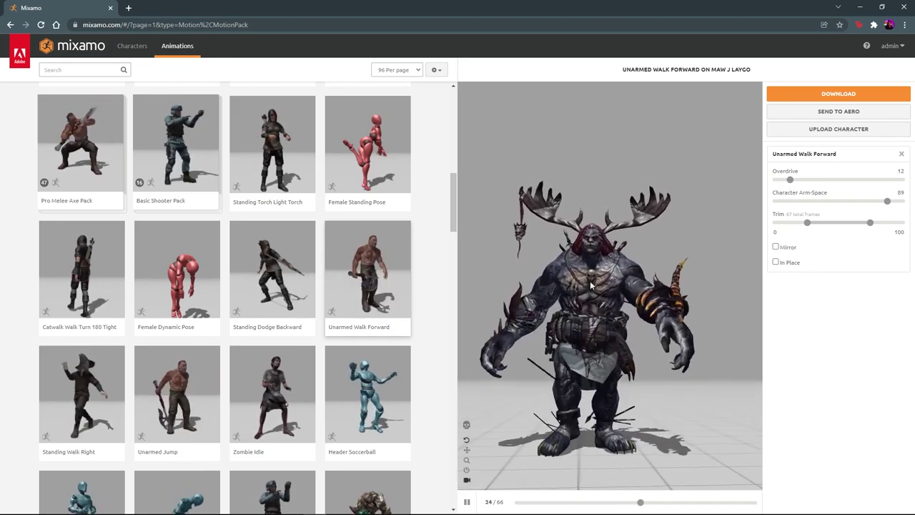
pyautogui.moveTo(585, 291); pyautogui.dragTo(611, 290)
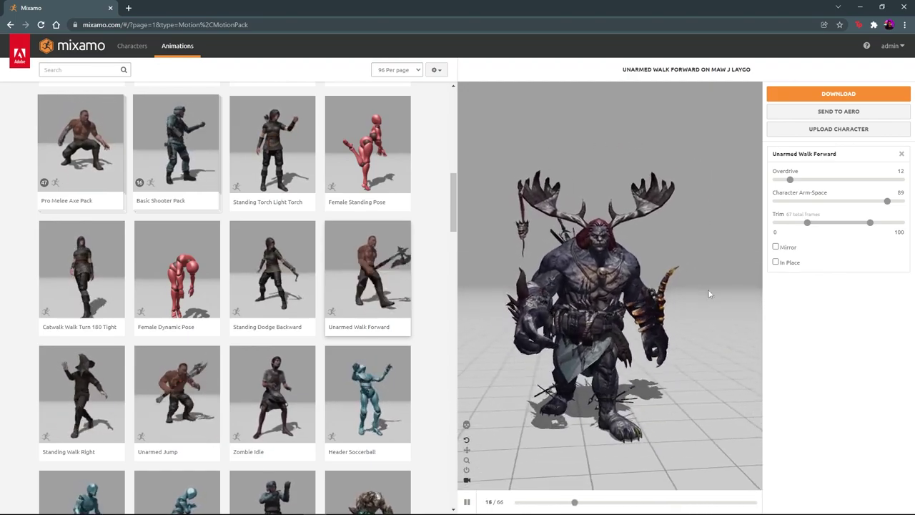
pyautogui.moveTo(871, 230); pyautogui.dragTo(845, 227)
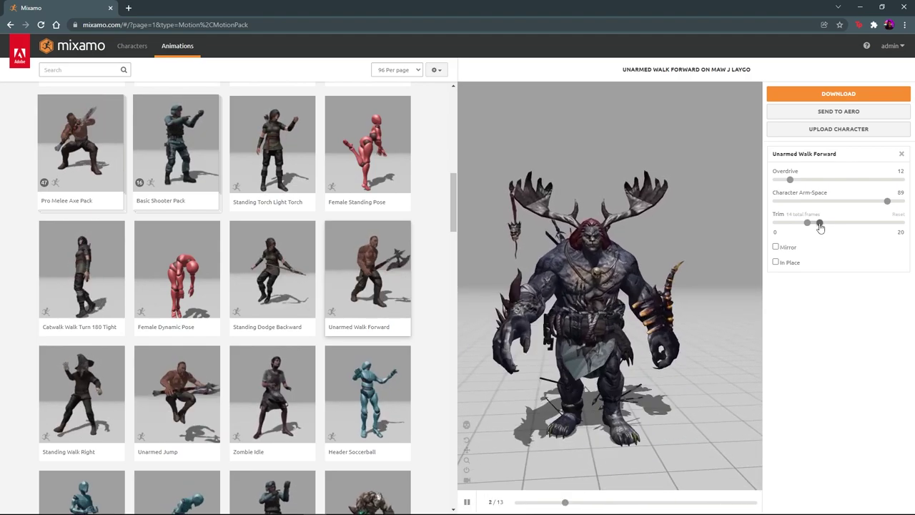
pyautogui.moveTo(820, 226); pyautogui.dragTo(850, 227)
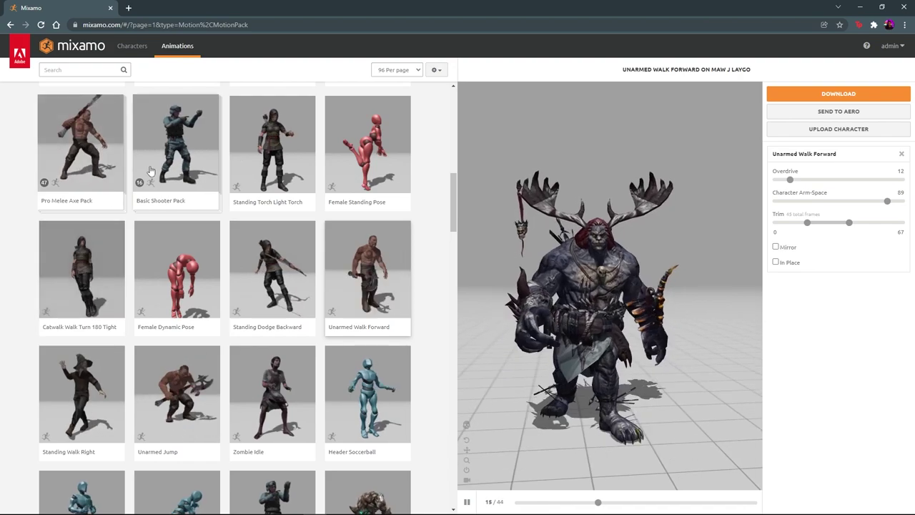
# - Try the Basic Shooter Pack and the Petting Animal animation on the Maw J Laygo character
pyautogui.click(177, 147)
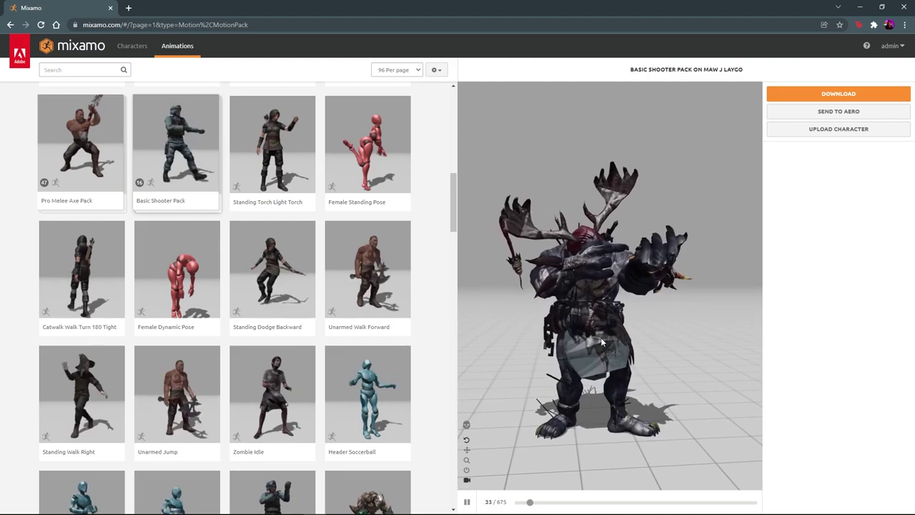
pyautogui.scroll(-2, 358, 357)
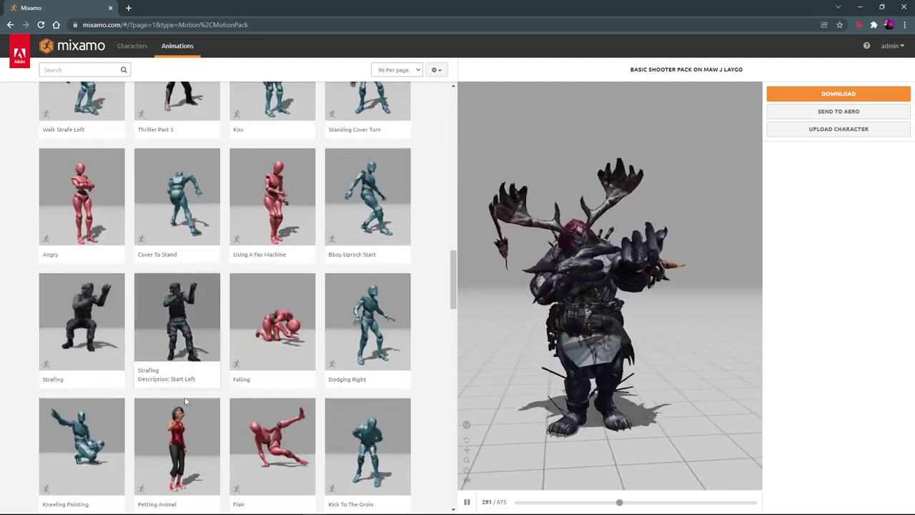
pyautogui.click(185, 406)
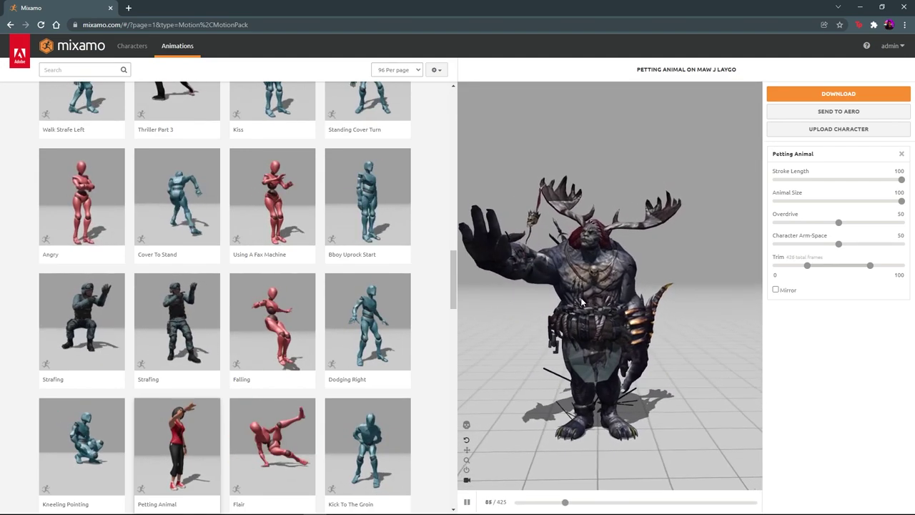
# - Show the character's skeleton view and examine the Petting Animal motion on the bones from another angle
pyautogui.click(466, 426)
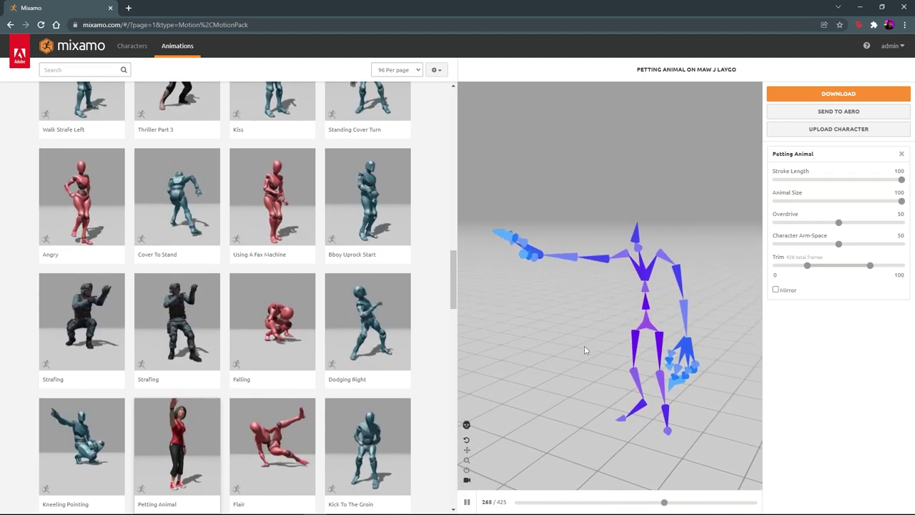
pyautogui.moveTo(589, 346); pyautogui.dragTo(619, 351)
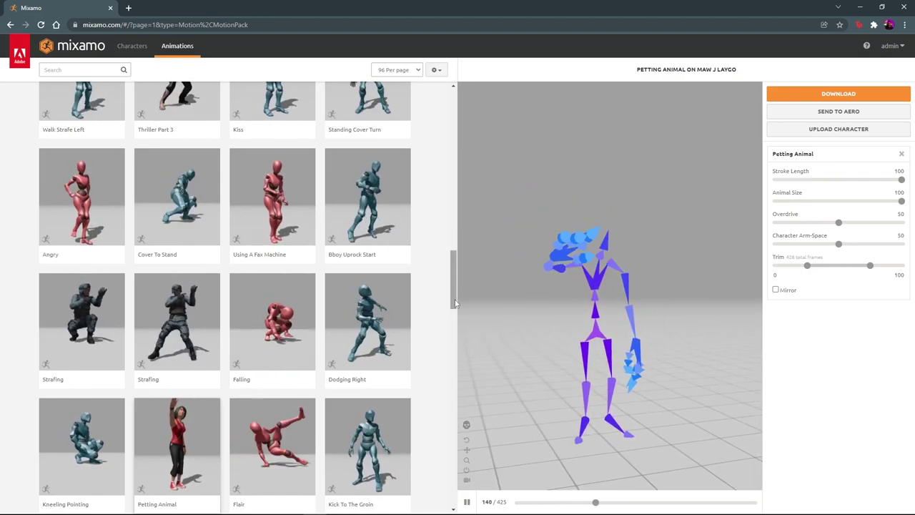
pyautogui.moveTo(454, 293); pyautogui.dragTo(454, 118)
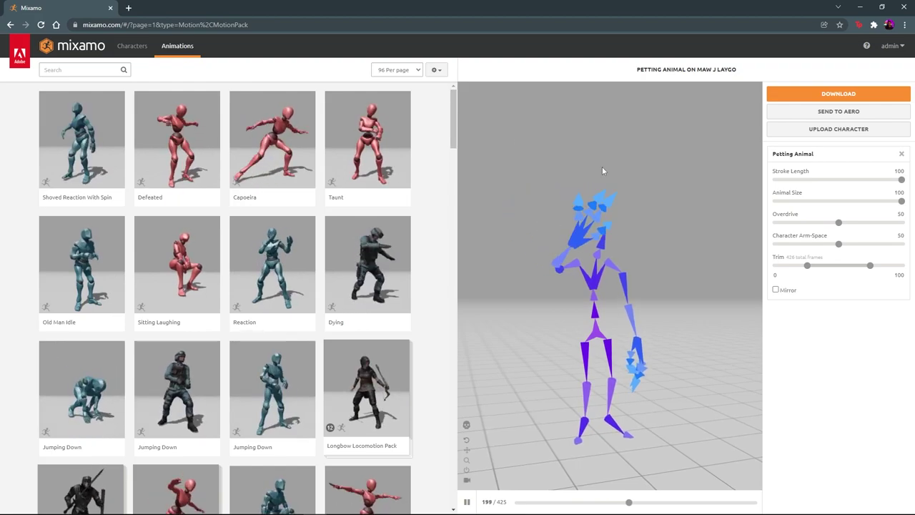
# - Upload the exported Ghost Rider FBX file from File Explorer as a new Mixamo character
pyautogui.click(848, 130)
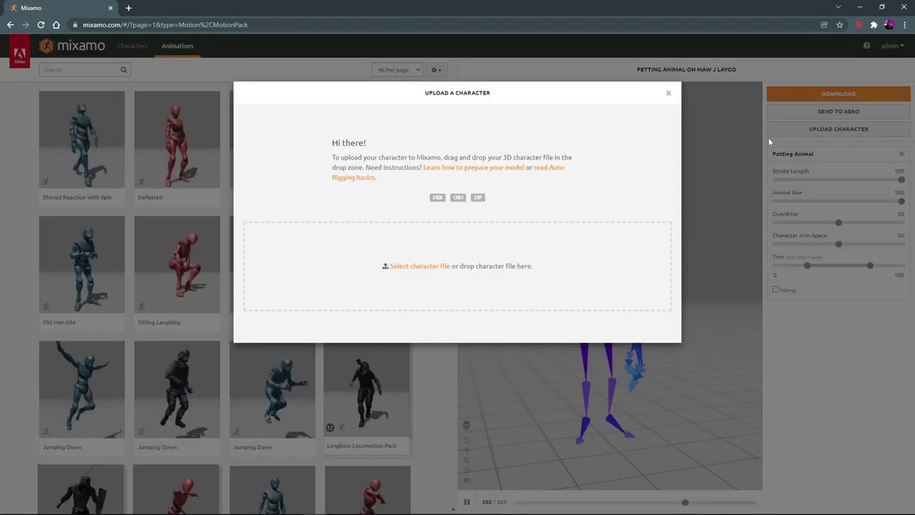
pyautogui.click(158, 504)
pyautogui.moveTo(519, 171); pyautogui.dragTo(397, 274)
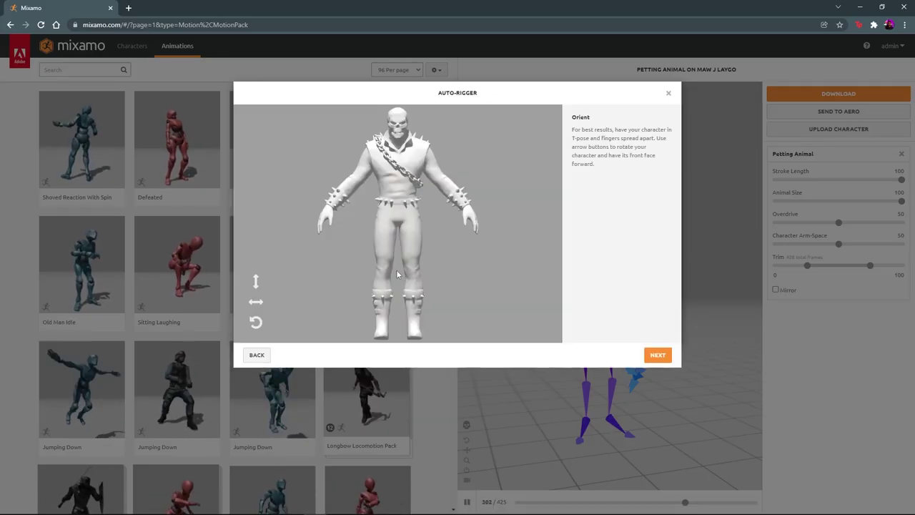
# - Rotate the uploaded character through full turns on the Y, X and Z axes to check its orientation
pyautogui.click(258, 306)
pyautogui.click(258, 306)
pyautogui.click(258, 306)
pyautogui.click(258, 306)
pyautogui.click(258, 283)
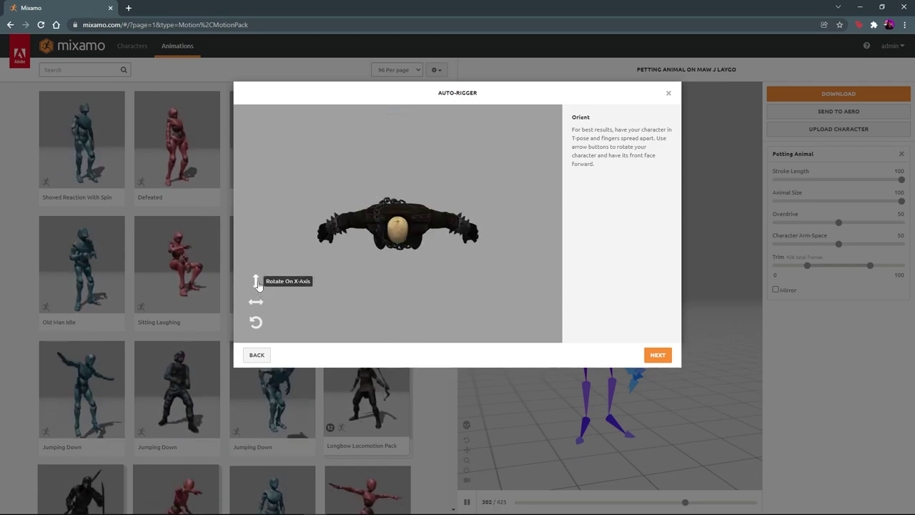
pyautogui.click(258, 283)
pyautogui.click(258, 283)
pyautogui.click(258, 283)
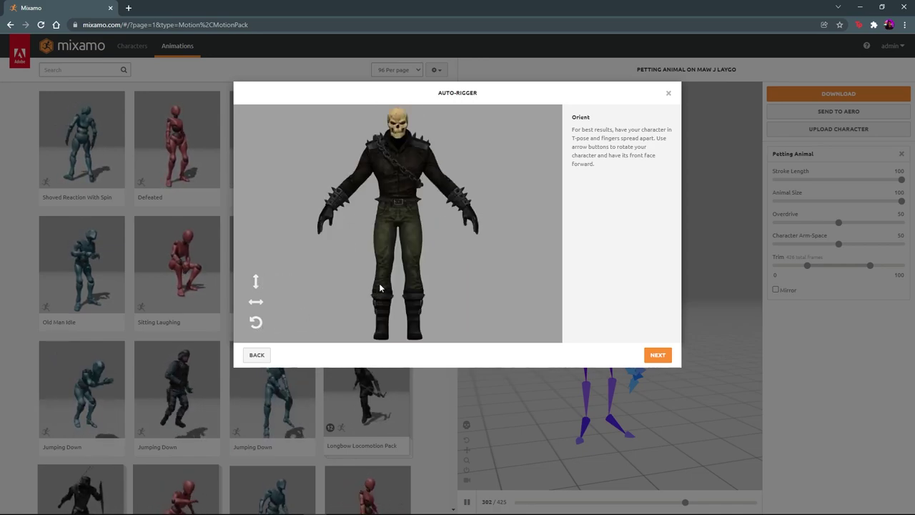
pyautogui.click(263, 323)
pyautogui.click(263, 323)
pyautogui.click(262, 323)
pyautogui.click(262, 323)
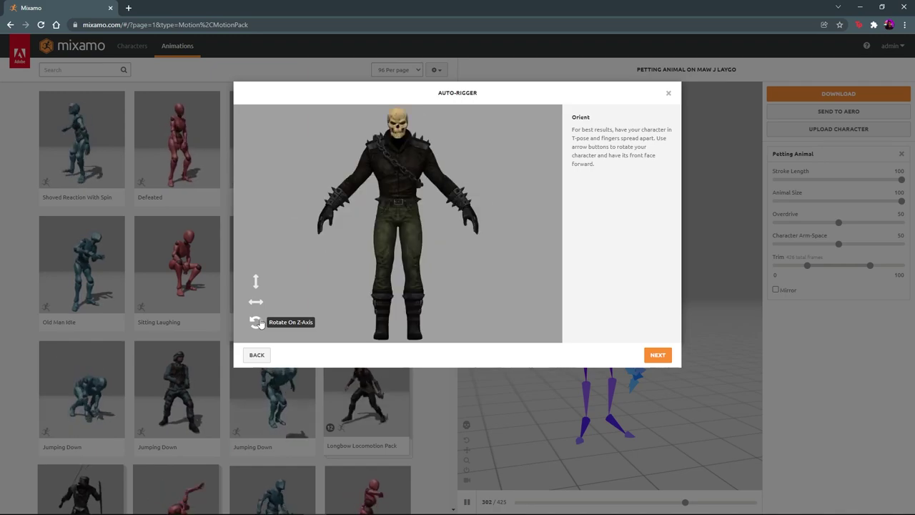
# - Accept the front-facing orientation and choose Standard Skeleton (65) as the Skeleton LOD
pyautogui.click(657, 356)
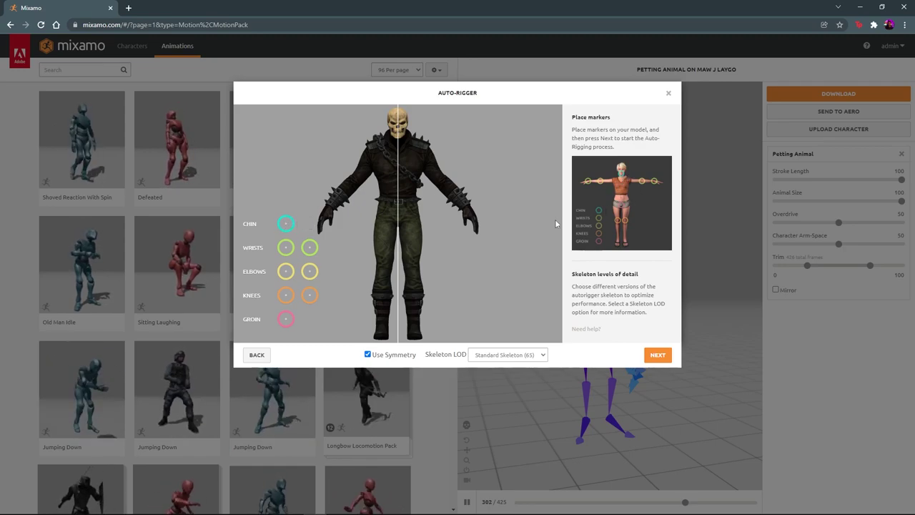
pyautogui.click(535, 356)
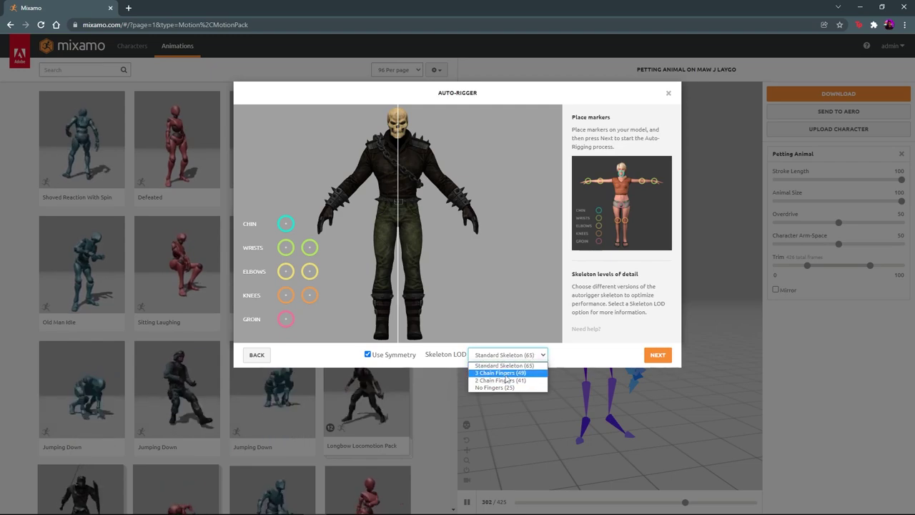
pyautogui.click(514, 366)
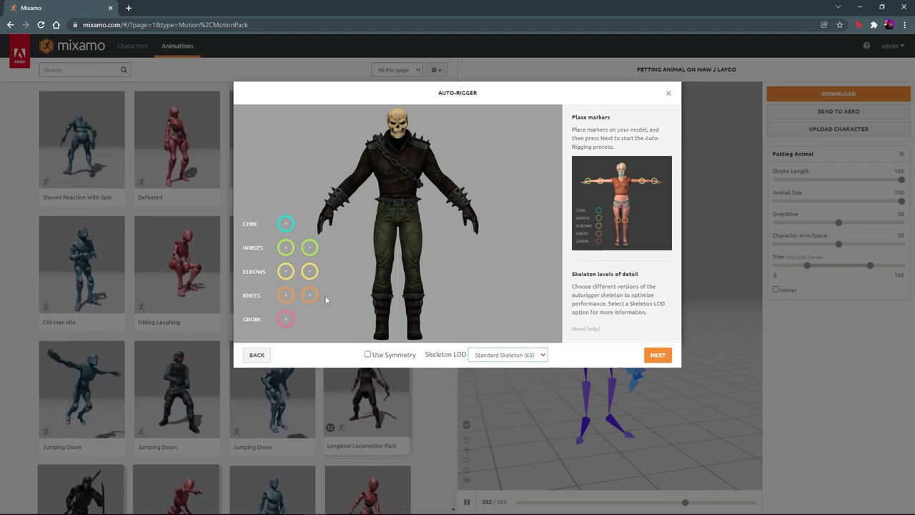
# - Place the chin marker on the skull's chin and the wrist markers on both wrists, with Use Symmetry enabled
pyautogui.moveTo(286, 226); pyautogui.dragTo(398, 144)
pyautogui.moveTo(285, 248); pyautogui.dragTo(417, 219)
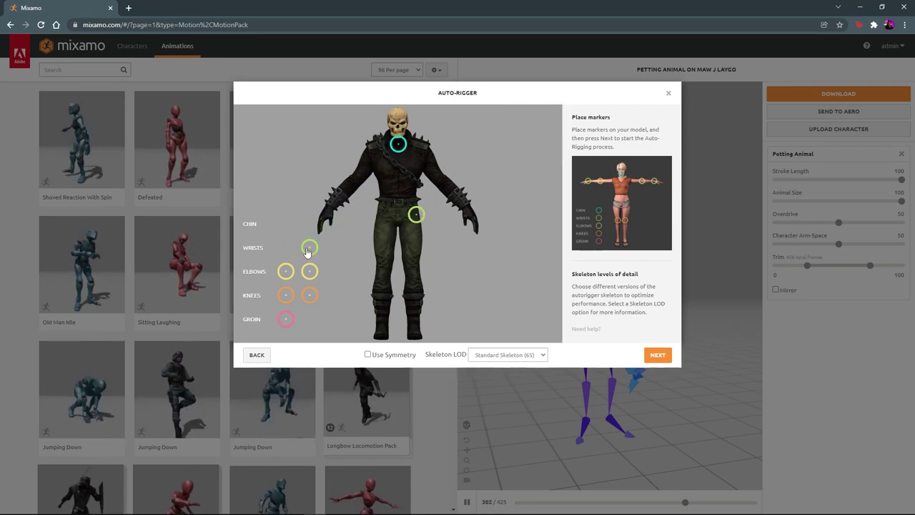
pyautogui.moveTo(308, 248); pyautogui.dragTo(400, 183)
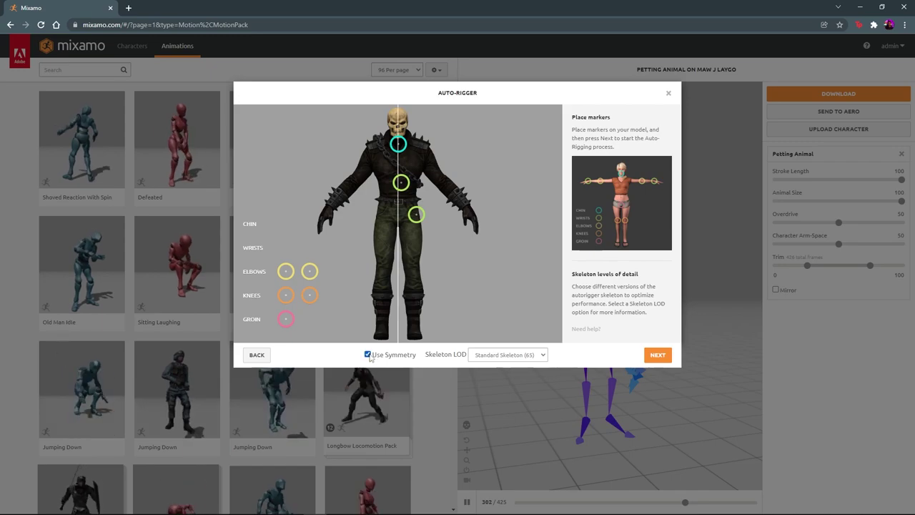
pyautogui.moveTo(402, 183)
pyautogui.mouseDown()
pyautogui.moveTo(326, 214)
pyautogui.moveTo(351, 216)
pyautogui.moveTo(330, 213)
pyautogui.mouseUp()
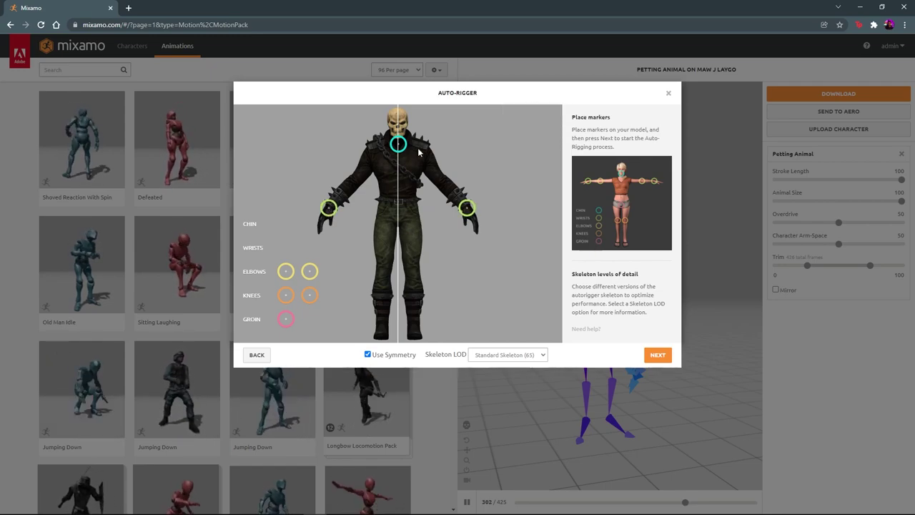
pyautogui.moveTo(400, 149); pyautogui.dragTo(400, 140)
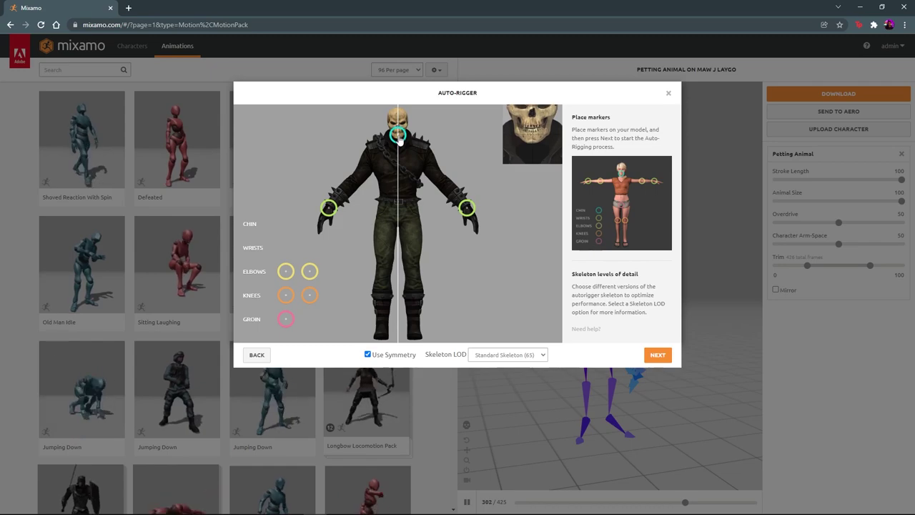
# - Place the symmetric elbow and knee markers on the limbs and the groin marker on the character's centre line
pyautogui.moveTo(290, 272); pyautogui.dragTo(359, 183)
pyautogui.moveTo(285, 295); pyautogui.dragTo(383, 261)
pyautogui.moveTo(287, 321); pyautogui.dragTo(398, 227)
# - Run the auto-rigging, check the rigged Ghost Rider from another angle and accept the result
pyautogui.click(656, 354)
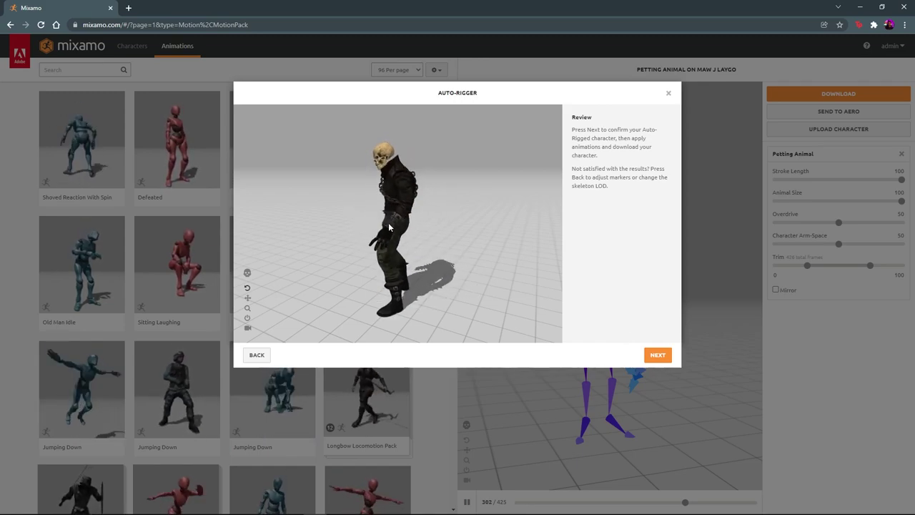
pyautogui.moveTo(389, 227); pyautogui.dragTo(410, 227)
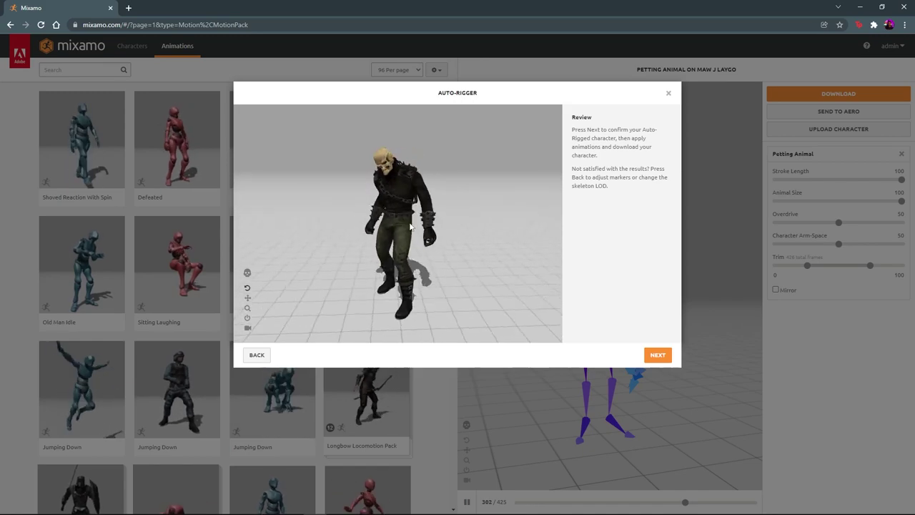
pyautogui.click(658, 355)
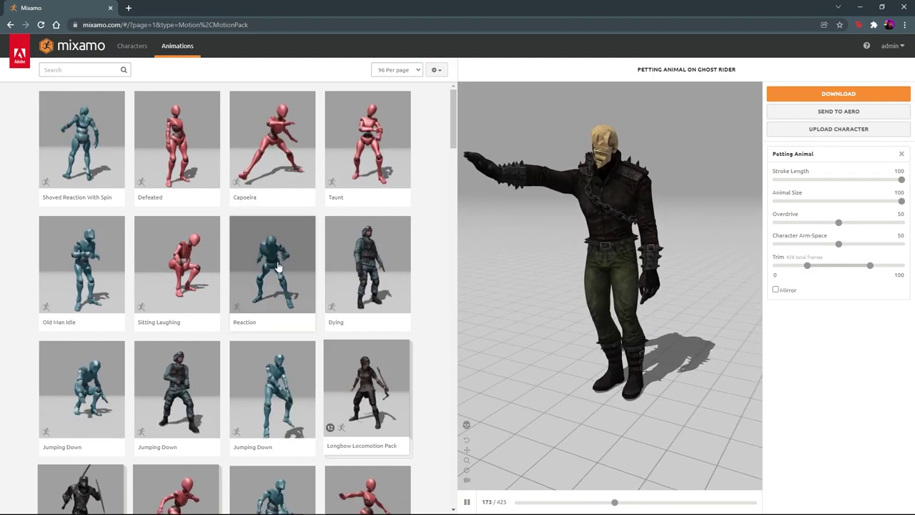
# - Apply the Sword And Shield Pack to the Ghost Rider character and make the camera follow it
pyautogui.scroll(-4, 278, 267)
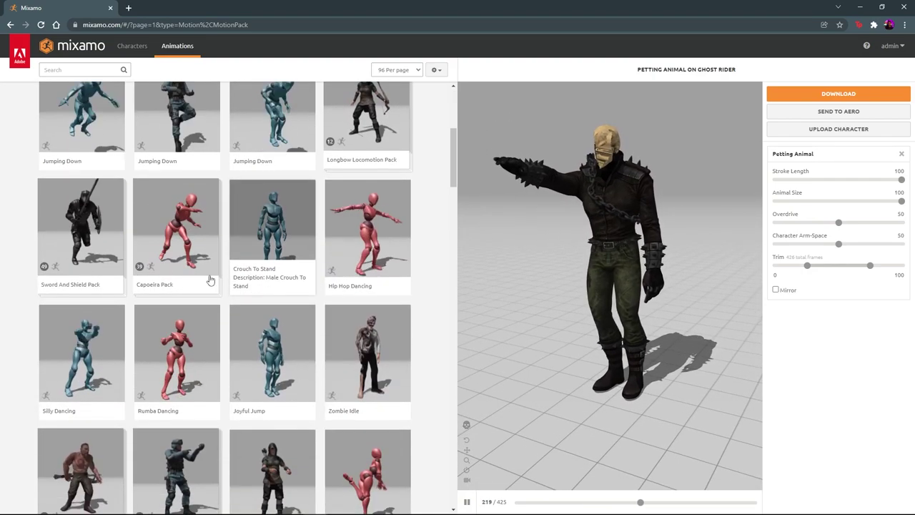
pyautogui.click(82, 255)
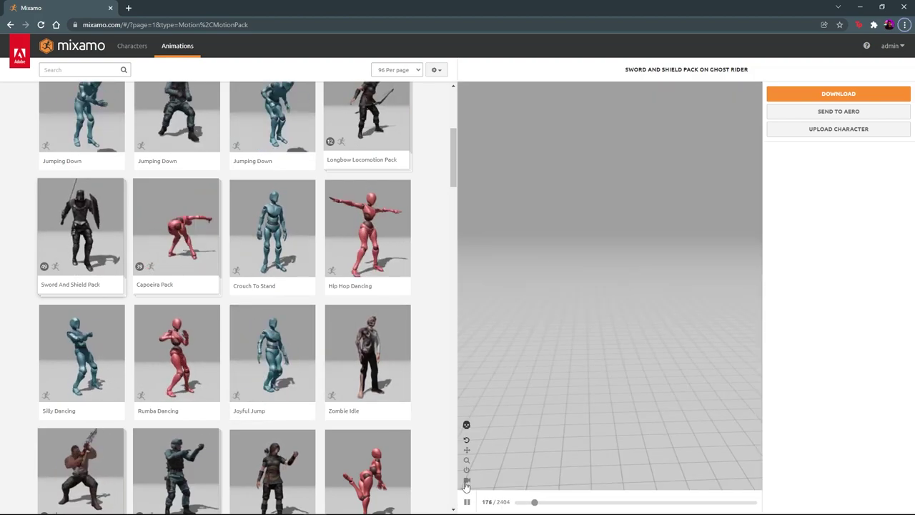
pyautogui.click(466, 481)
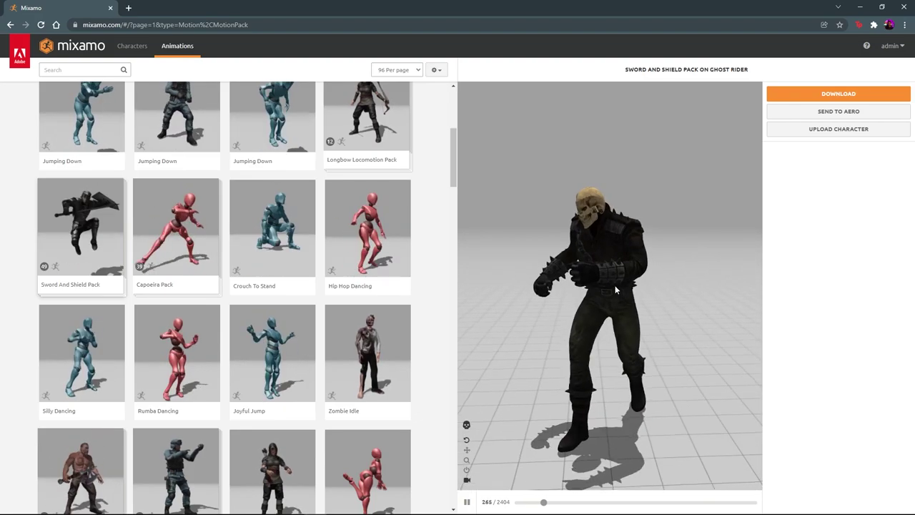
# - Examine the animated Ghost Rider from another angle and in skeleton view, and return to the textured model
pyautogui.moveTo(615, 289); pyautogui.dragTo(641, 276)
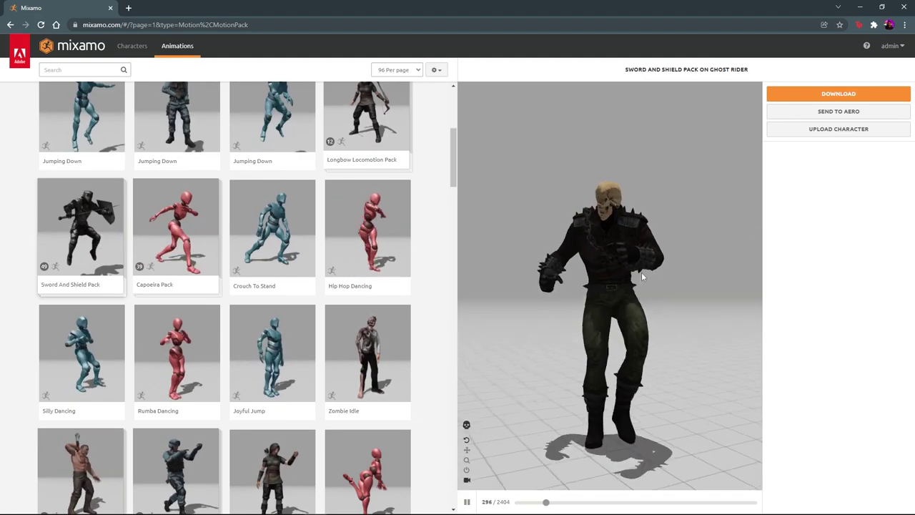
pyautogui.click(466, 426)
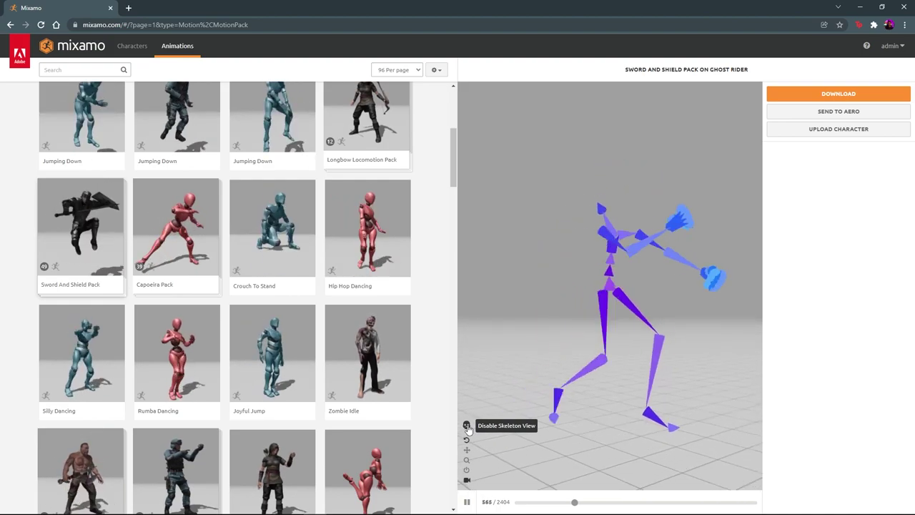
pyautogui.click(467, 426)
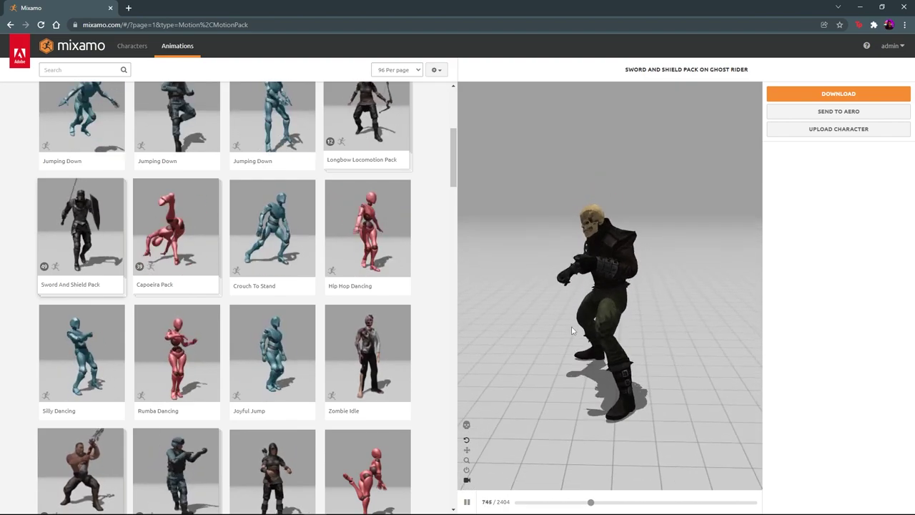
# - Search the animation library for "T POSE"
pyautogui.click(91, 69)
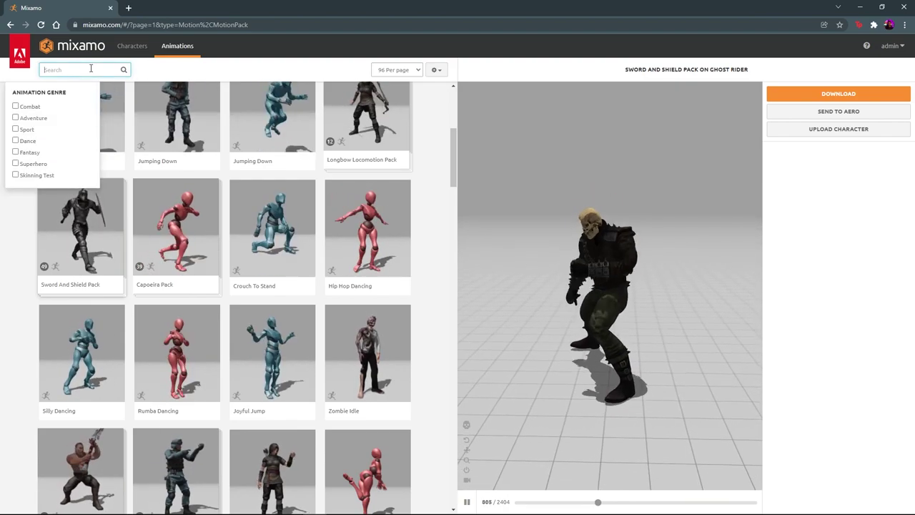
pyautogui.write('T POSE')
pyautogui.press('Return')
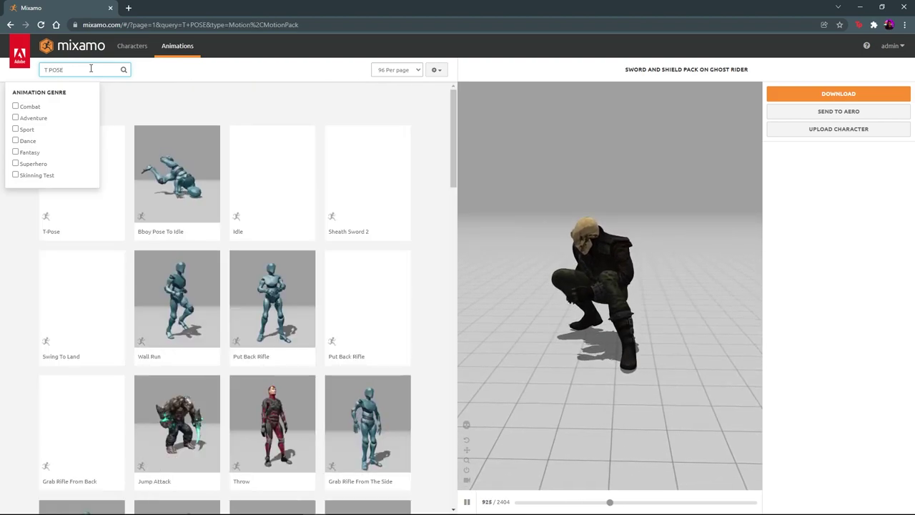
# - Apply the T-Pose animation to Ghost Rider and download it as FBX Binary with skin, 30 frames per second and no keyframe reduction
pyautogui.click(107, 161)
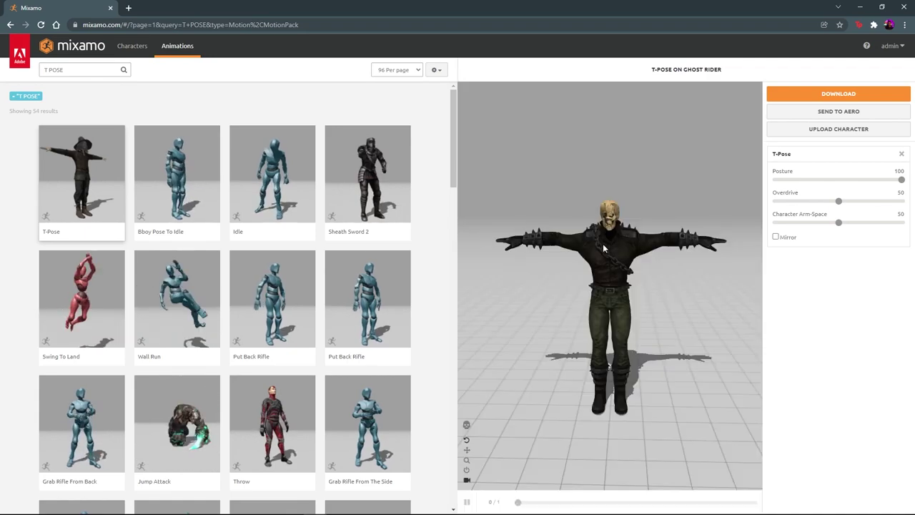
pyautogui.moveTo(612, 307); pyautogui.dragTo(605, 290)
pyautogui.click(832, 96)
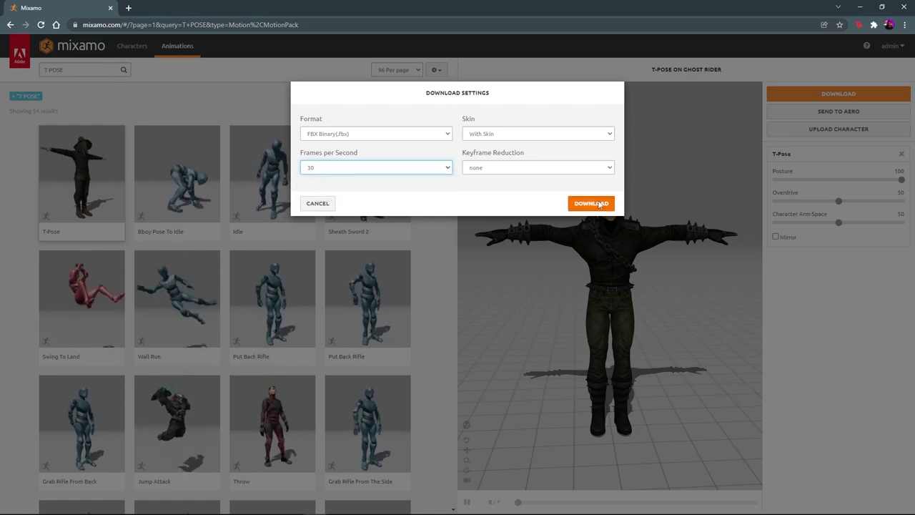
pyautogui.click(588, 201)
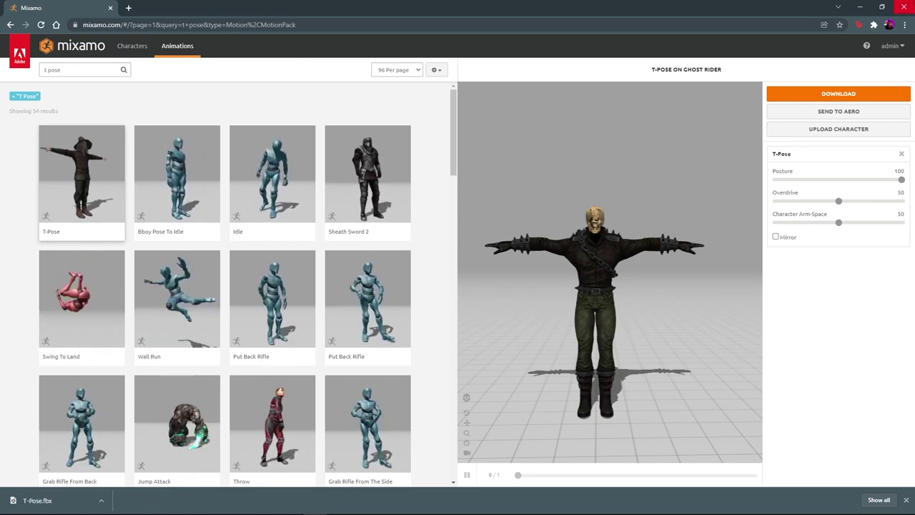
# - Switch to Cinema 4D and import the T-Pose file from the Ghost_Rider_c4d folder with the Default FBX import preset
pyautogui.click(862, 6)
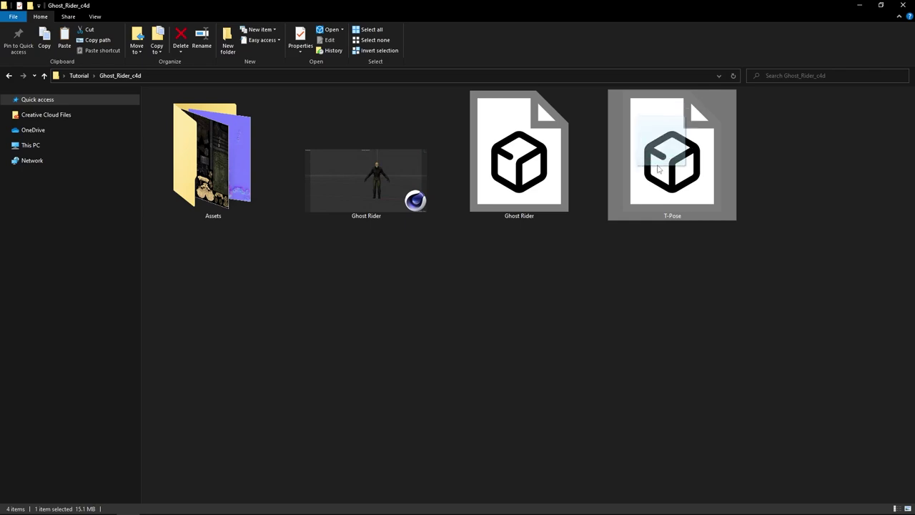
pyautogui.moveTo(657, 157); pyautogui.dragTo(423, 329)
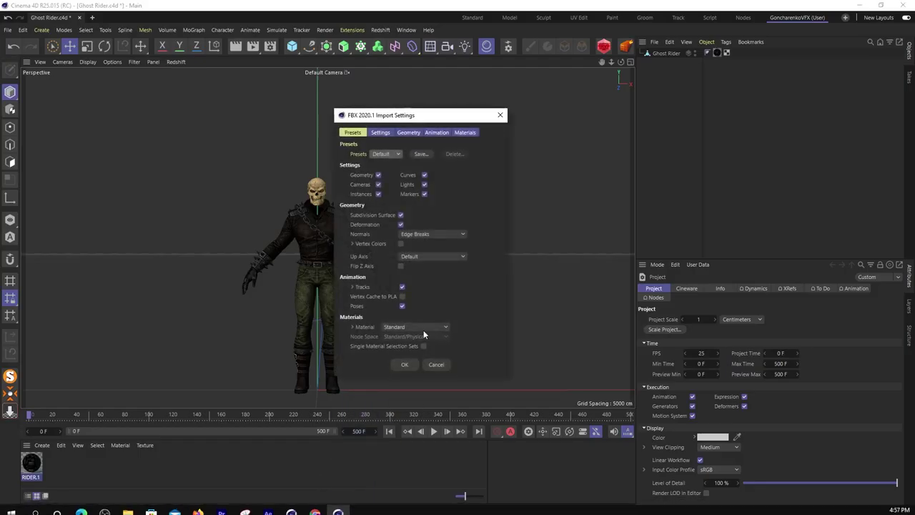
pyautogui.click(403, 363)
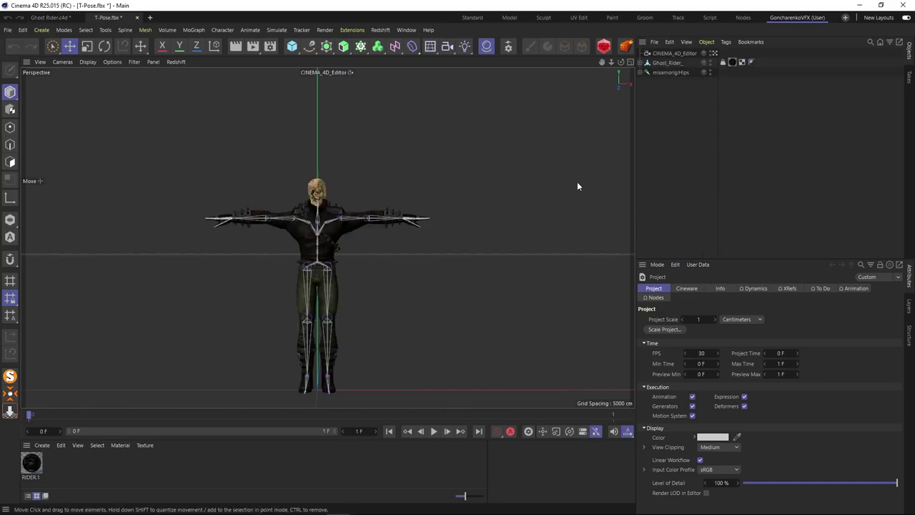
# - Delete the CINEMA_4D_Editor camera that came with the imported file
pyautogui.click(667, 52)
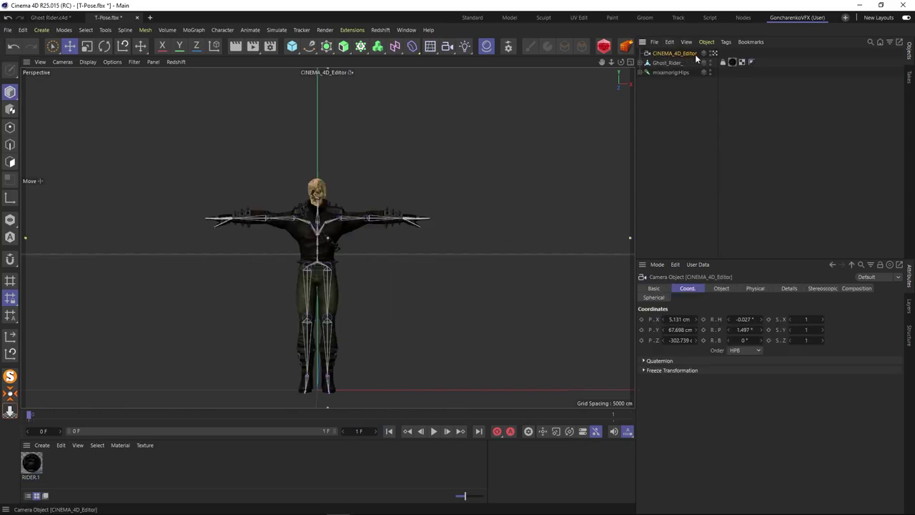
pyautogui.press('Delete')
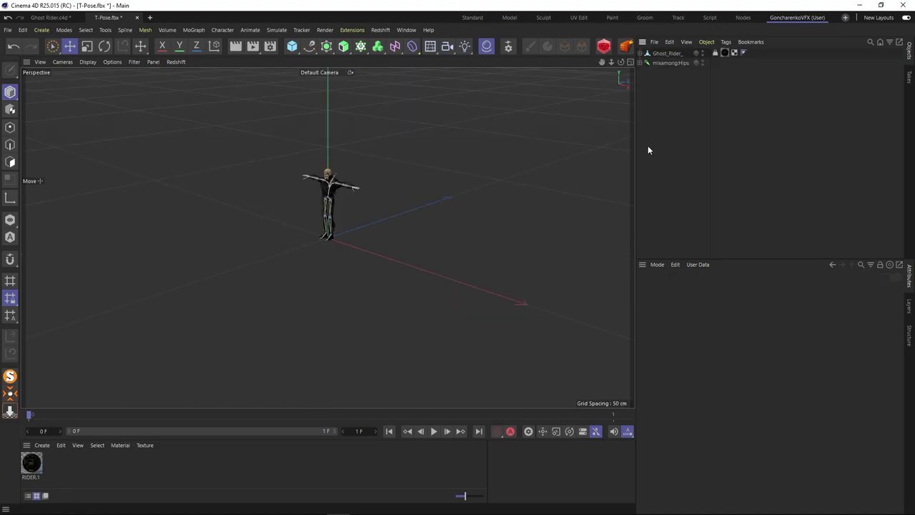
pyautogui.scroll(10, 325, 184)
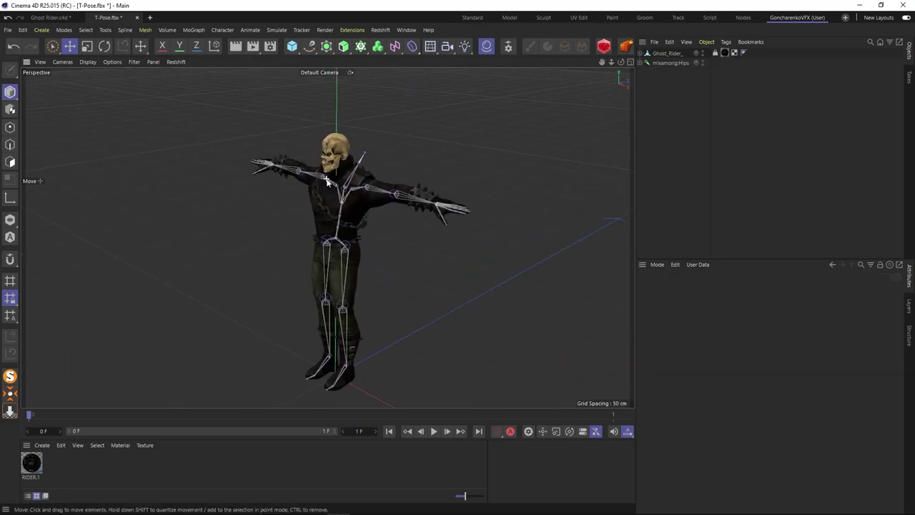
# - Examine the imported character's skull and upper body up close and from several angles for mesh damage
pyautogui.keyDown('alt'); pyautogui.moveTo(341, 129); pyautogui.dragTo(441, 221); pyautogui.keyUp('alt')
pyautogui.scroll(8, 312, 256)
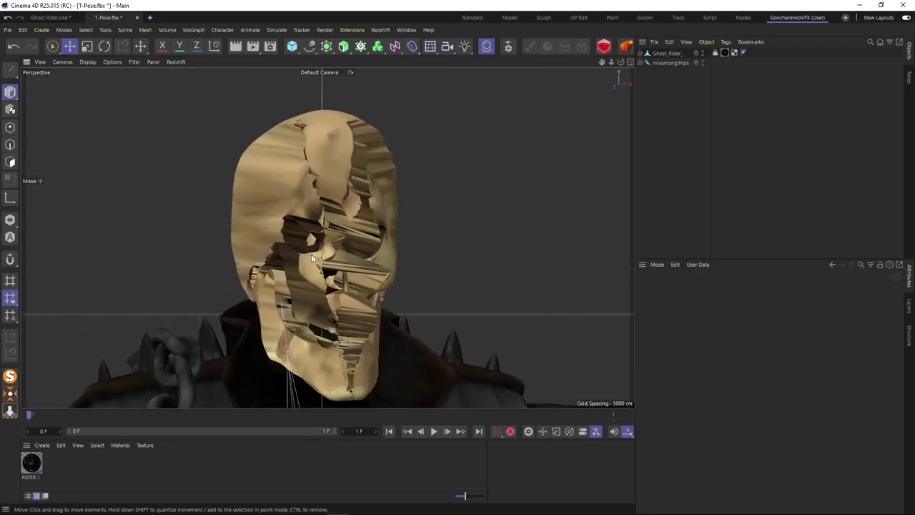
pyautogui.keyDown('alt'); pyautogui.moveTo(311, 256); pyautogui.dragTo(333, 288); pyautogui.keyUp('alt')
pyautogui.scroll(-5, 333, 289)
pyautogui.keyDown('alt'); pyautogui.moveTo(272, 216); pyautogui.dragTo(522, 175); pyautogui.keyUp('alt')
pyautogui.keyDown('alt'); pyautogui.moveTo(298, 233); pyautogui.dragTo(28, 255); pyautogui.keyUp('alt')
pyautogui.scroll(-3, 284, 212)
pyautogui.keyDown('alt'); pyautogui.moveTo(310, 251); pyautogui.dragTo(317, 233); pyautogui.keyUp('alt')
pyautogui.keyDown('alt'); pyautogui.moveTo(316, 233); pyautogui.dragTo(338, 182, button='middle'); pyautogui.keyUp('alt')
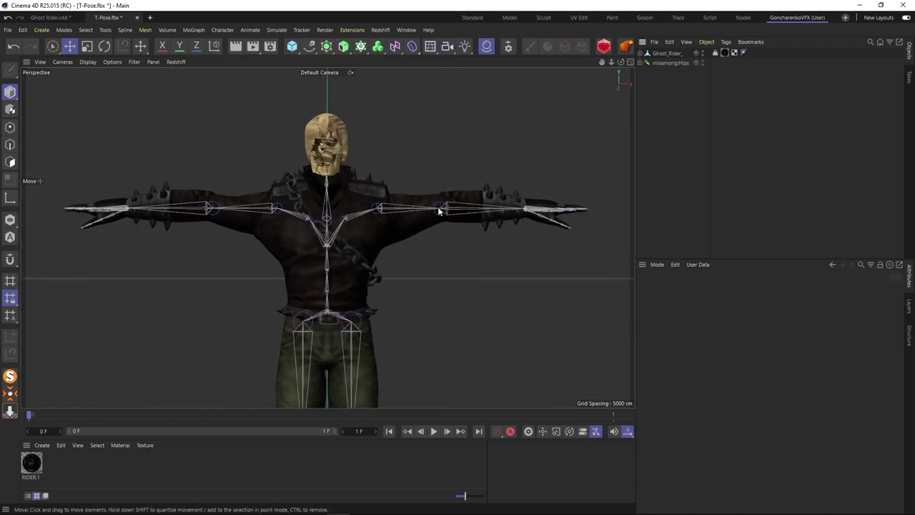
# - Hide the Ghost_Rider_ mesh in the viewport to inspect the bare joint skeleton, and show the mesh again
pyautogui.keyDown('alt'); pyautogui.doubleClick(702, 53); pyautogui.keyUp('alt')
pyautogui.scroll(-3, 342, 236)
pyautogui.keyDown('alt'); pyautogui.moveTo(341, 236); pyautogui.dragTo(335, 142, button='middle'); pyautogui.keyUp('alt')
pyautogui.keyDown('alt'); pyautogui.moveTo(336, 142); pyautogui.dragTo(330, 165); pyautogui.keyUp('alt')
pyautogui.keyDown('alt'); pyautogui.moveTo(330, 165); pyautogui.dragTo(320, 216, button='middle'); pyautogui.keyUp('alt')
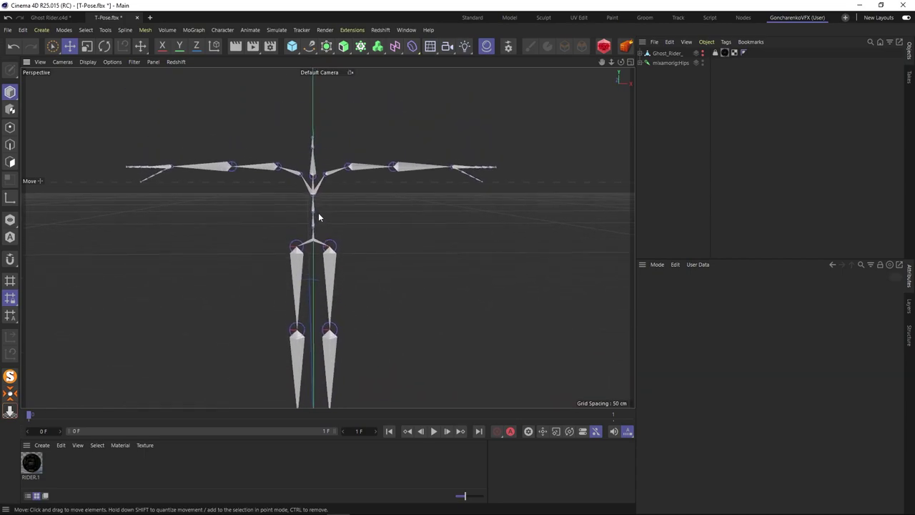
pyautogui.click(703, 53)
pyautogui.keyDown('alt'); pyautogui.moveTo(379, 210); pyautogui.dragTo(400, 177); pyautogui.keyUp('alt')
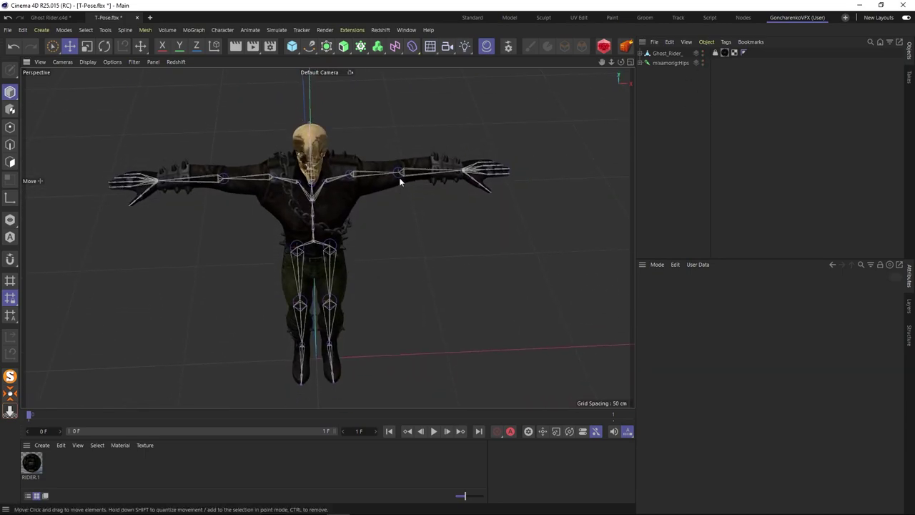
# - Examine the finger joints inside the hand and the placement of the whole skeleton from the side and front
pyautogui.scroll(10, 496, 169)
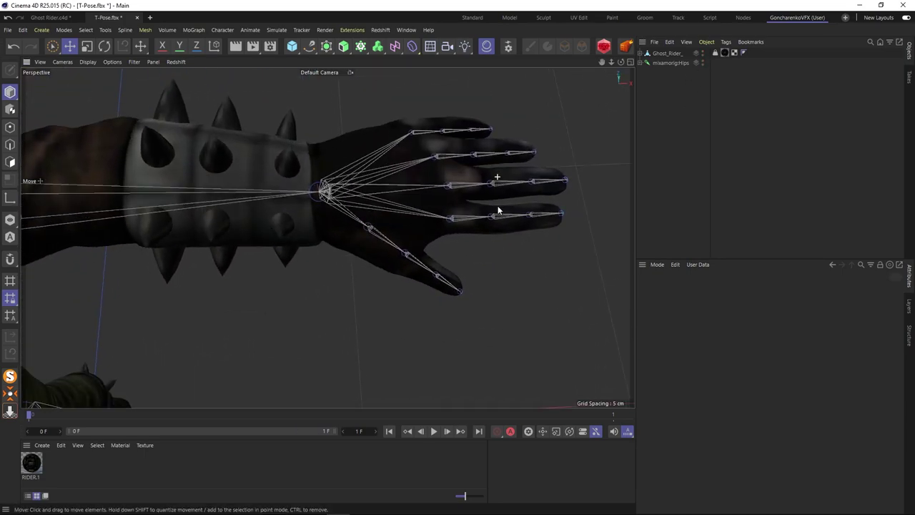
pyautogui.keyDown('alt'); pyautogui.moveTo(498, 209); pyautogui.dragTo(495, 136); pyautogui.keyUp('alt')
pyautogui.scroll(-3, 327, 175)
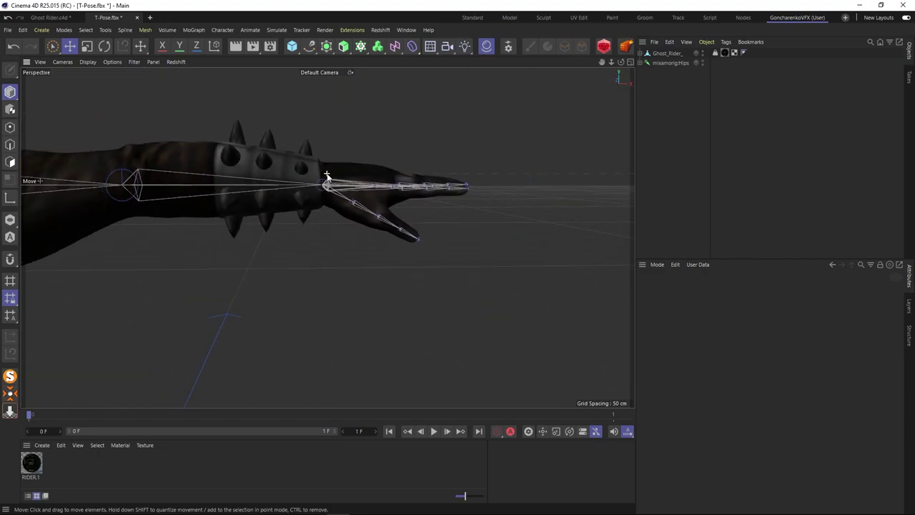
pyautogui.scroll(-4, 327, 175)
pyautogui.keyDown('alt'); pyautogui.moveTo(230, 177); pyautogui.dragTo(402, 177, button='middle'); pyautogui.keyUp('alt')
pyautogui.keyDown('alt'); pyautogui.moveTo(302, 165); pyautogui.dragTo(394, 166); pyautogui.keyUp('alt')
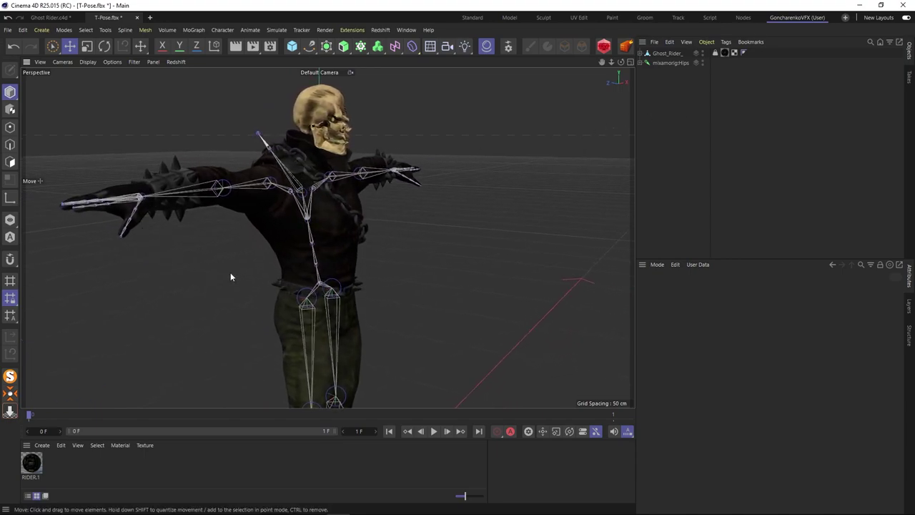
pyautogui.keyDown('alt'); pyautogui.moveTo(390, 241); pyautogui.dragTo(359, 272); pyautogui.keyUp('alt')
pyautogui.keyDown('alt'); pyautogui.moveTo(359, 272); pyautogui.dragTo(323, 229, button='middle'); pyautogui.keyUp('alt')
pyautogui.scroll(-2, 329, 108)
# - Display the Ghost_Rider_ mesh's joint weights with the Weight Tool and isolate the influence of the mixamorig:Spine joint
pyautogui.click(666, 52)
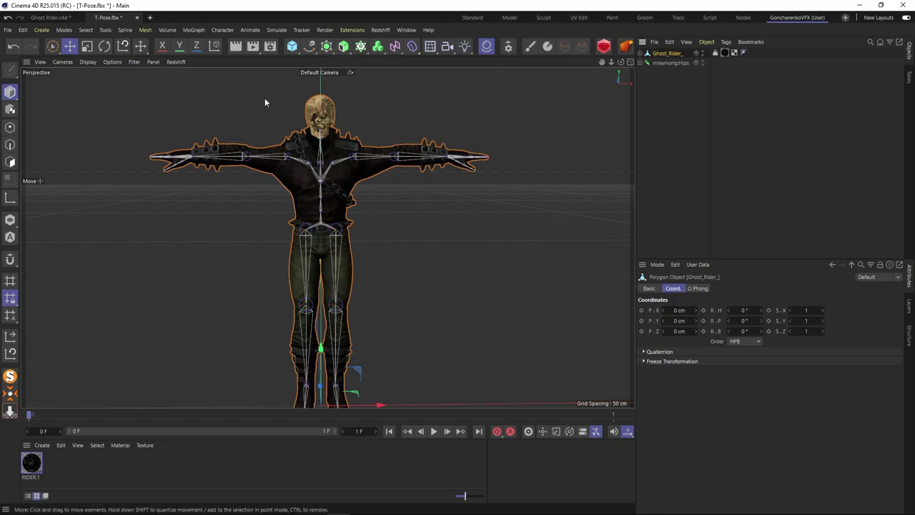
pyautogui.click(222, 31)
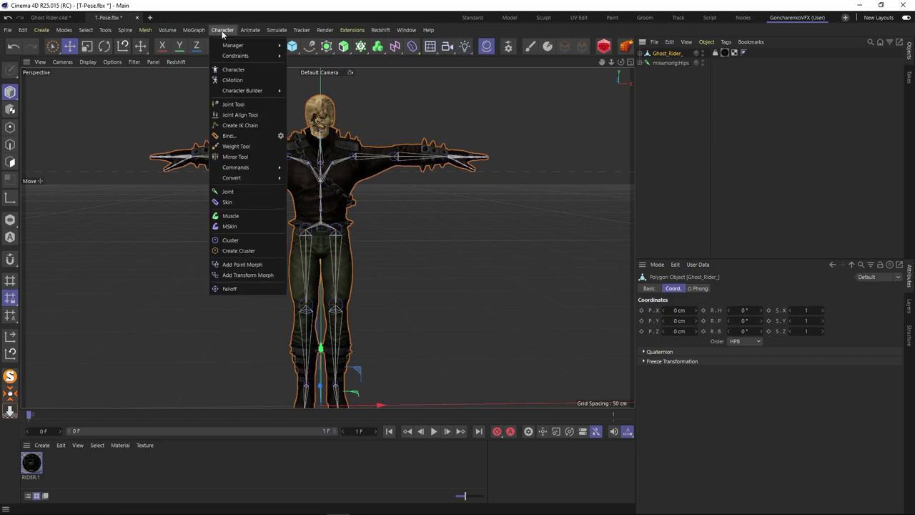
pyautogui.click(236, 147)
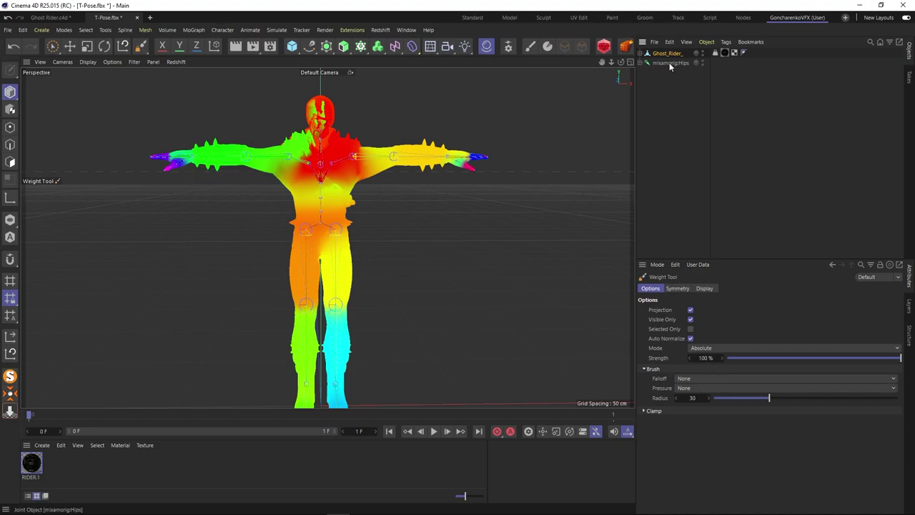
pyautogui.click(640, 62)
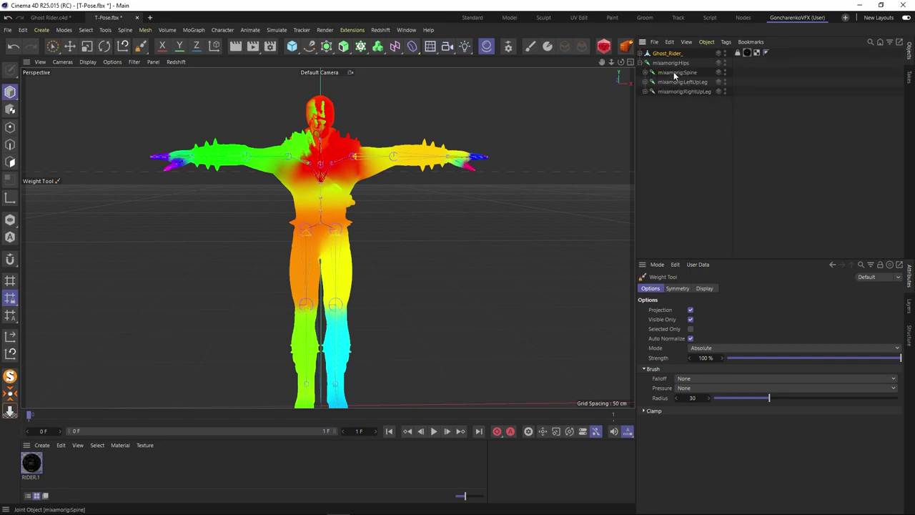
pyautogui.click(674, 74)
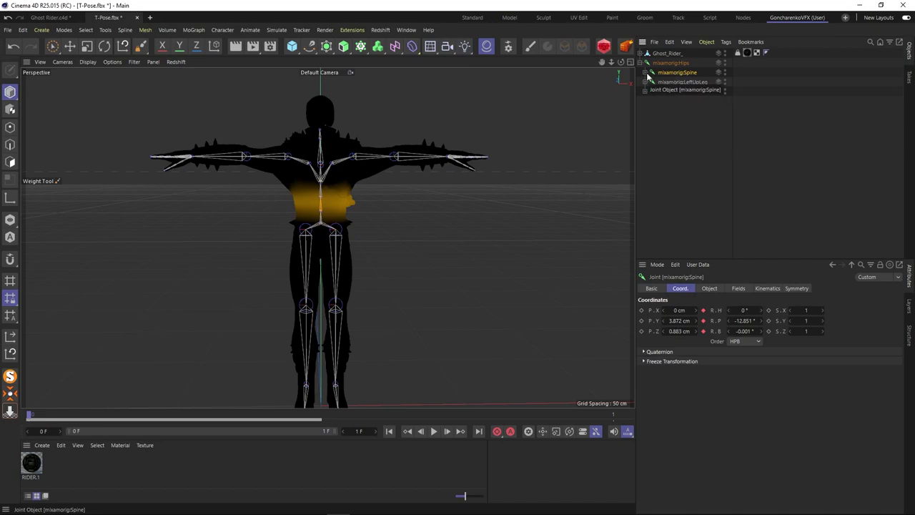
# - Try rotating the mixamorig:Spine joint to test how the torso bends, undo the rotations and deselect the joint
pyautogui.moveTo(363, 202)
pyautogui.keyDown('alt'); pyautogui.mouseDown()
pyautogui.moveTo(567, 196)
pyautogui.moveTo(361, 199)
pyautogui.moveTo(482, 194)
pyautogui.mouseUp(); pyautogui.keyUp('alt')
pyautogui.scroll(5, 341, 206)
pyautogui.click(105, 46)
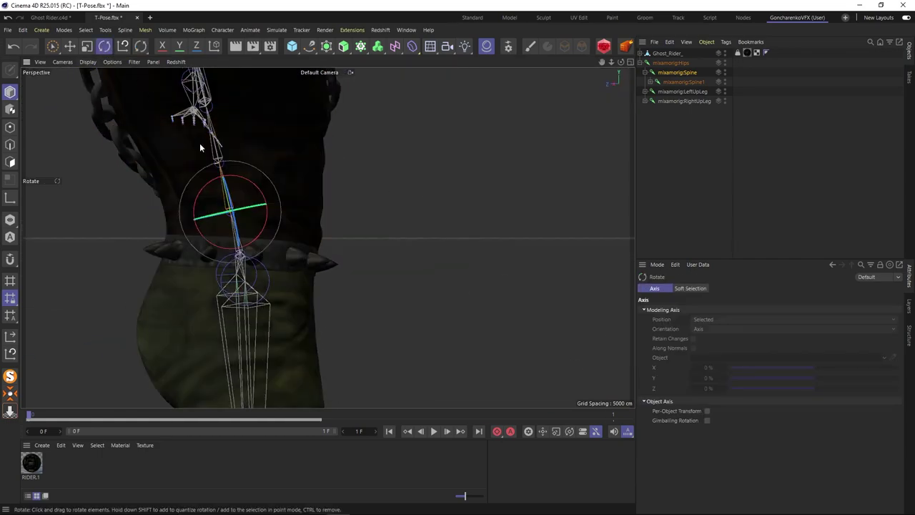
pyautogui.moveTo(245, 177); pyautogui.dragTo(268, 158)
pyautogui.scroll(-3, 314, 146)
pyautogui.keyDown('alt'); pyautogui.moveTo(310, 143); pyautogui.dragTo(296, 211, button='middle'); pyautogui.keyUp('alt')
pyautogui.moveTo(258, 208); pyautogui.dragTo(221, 197)
pyautogui.hotkey('ctrl', 'z')
pyautogui.hotkey('ctrl', 'z')
pyautogui.click(684, 137)
pyautogui.keyDown('alt'); pyautogui.moveTo(306, 203); pyautogui.dragTo(107, 212); pyautogui.keyUp('alt')
pyautogui.keyDown('alt'); pyautogui.moveTo(356, 200); pyautogui.dragTo(296, 122, button='middle'); pyautogui.keyUp('alt')
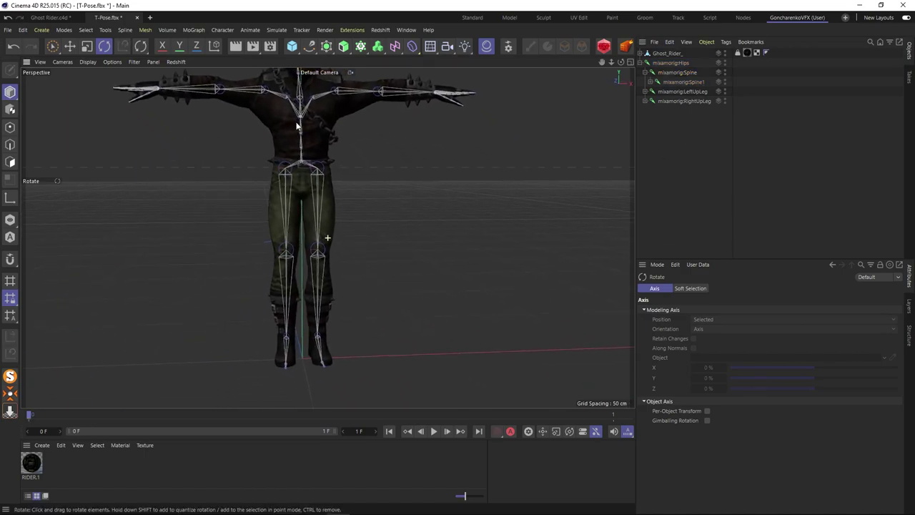
# - Try rotating the mixamorig:LeftUpLeg joint in two directions to test the leg, undo each rotation and deselect the joint
pyautogui.click(682, 92)
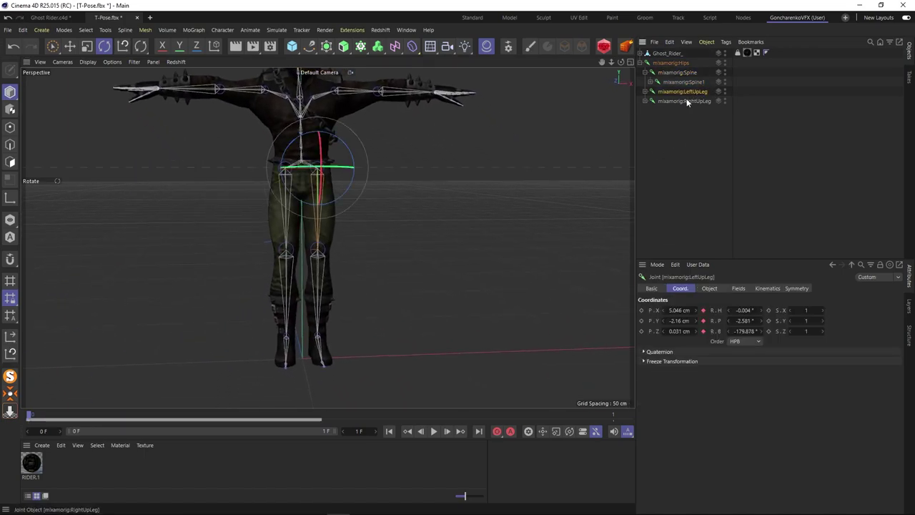
pyautogui.moveTo(328, 167); pyautogui.dragTo(485, 164)
pyautogui.hotkey('ctrl', 'z')
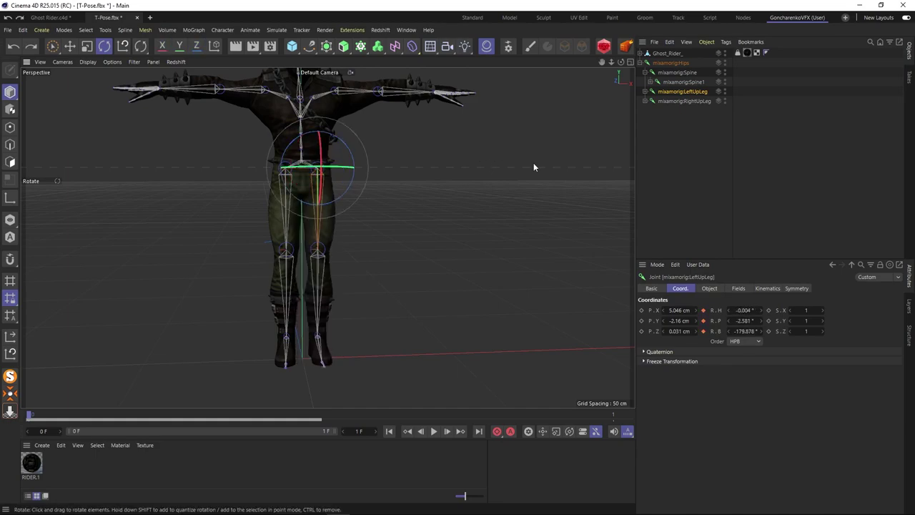
pyautogui.moveTo(321, 172); pyautogui.dragTo(319, 117)
pyautogui.hotkey('ctrl', 'z')
pyautogui.click(661, 129)
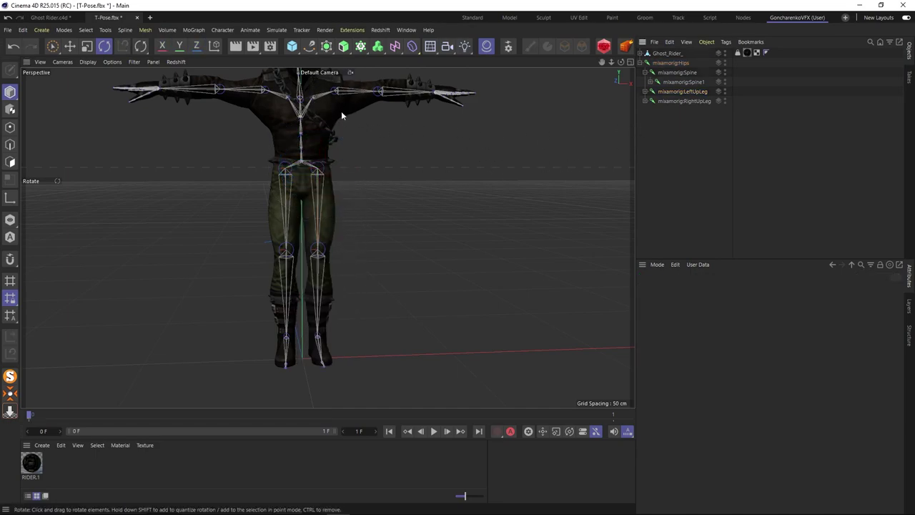
# - Show the Ghost_Rider_ mesh's weights with the Weight Tool, isolate mixamorig:RightShoulder and examine its influence around the shoulder and skull
pyautogui.scroll(4, 318, 104)
pyautogui.keyDown('alt'); pyautogui.moveTo(311, 113); pyautogui.dragTo(311, 235, button='middle'); pyautogui.keyUp('alt')
pyautogui.moveTo(141, 46); pyautogui.dragTo(175, 77)
pyautogui.click(667, 53)
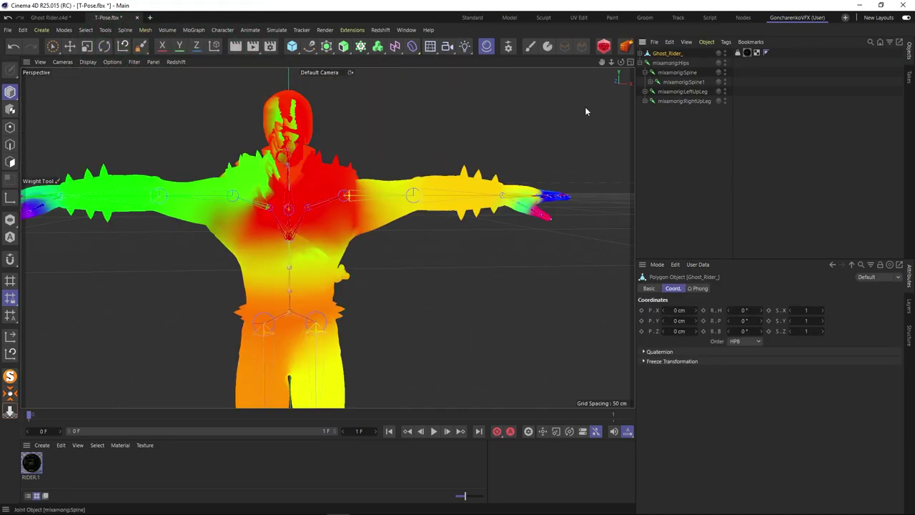
pyautogui.scroll(-2, 314, 246)
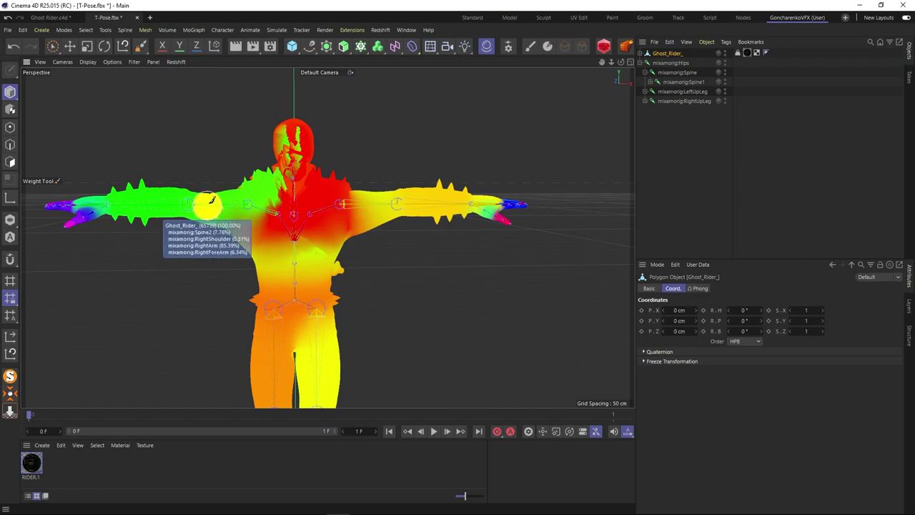
pyautogui.rightClick(213, 201)
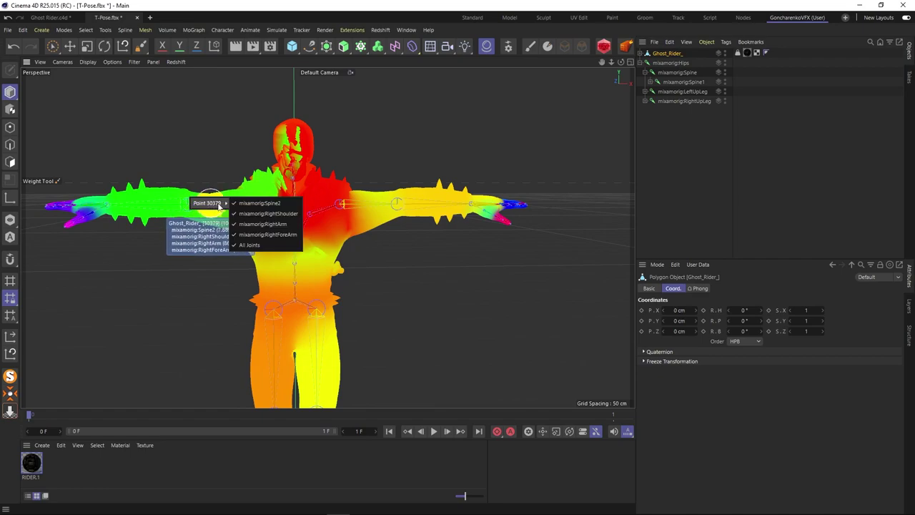
pyautogui.click(269, 213)
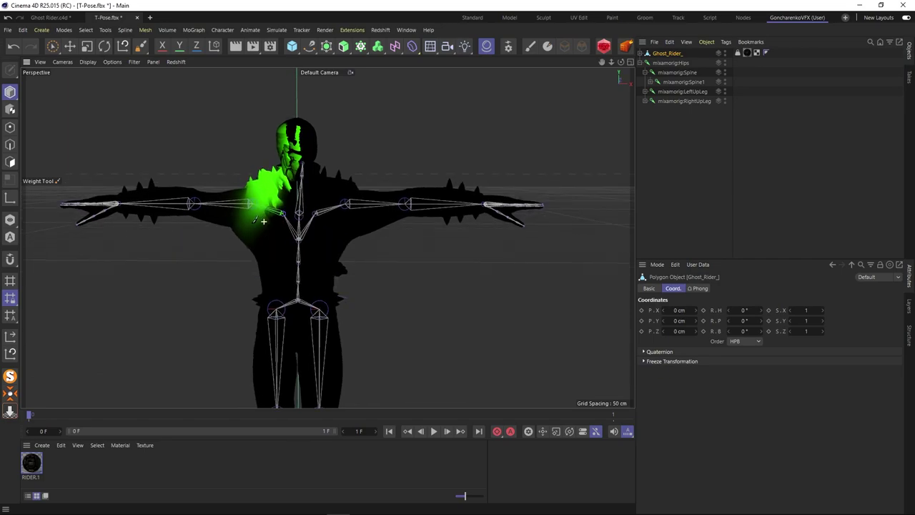
pyautogui.scroll(5, 252, 219)
pyautogui.scroll(3, 250, 217)
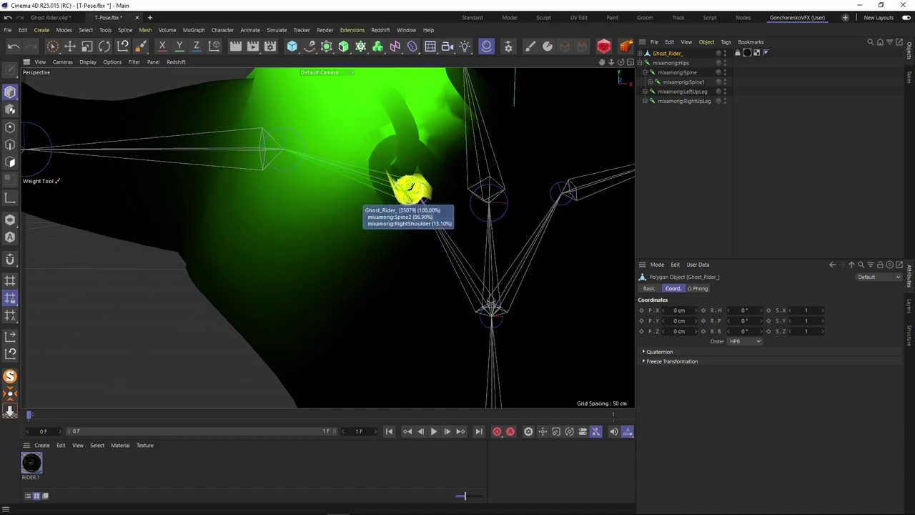
pyautogui.scroll(-3, 389, 166)
pyautogui.scroll(-5, 397, 171)
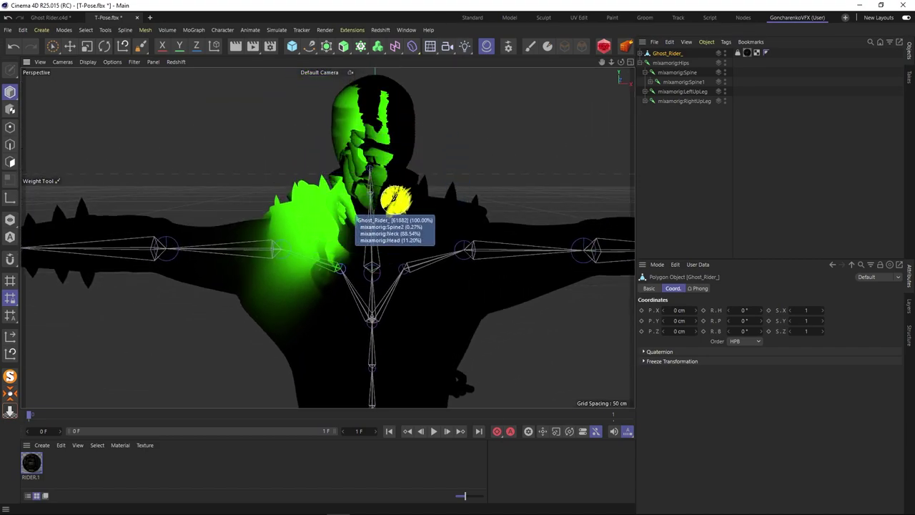
pyautogui.scroll(-2, 336, 248)
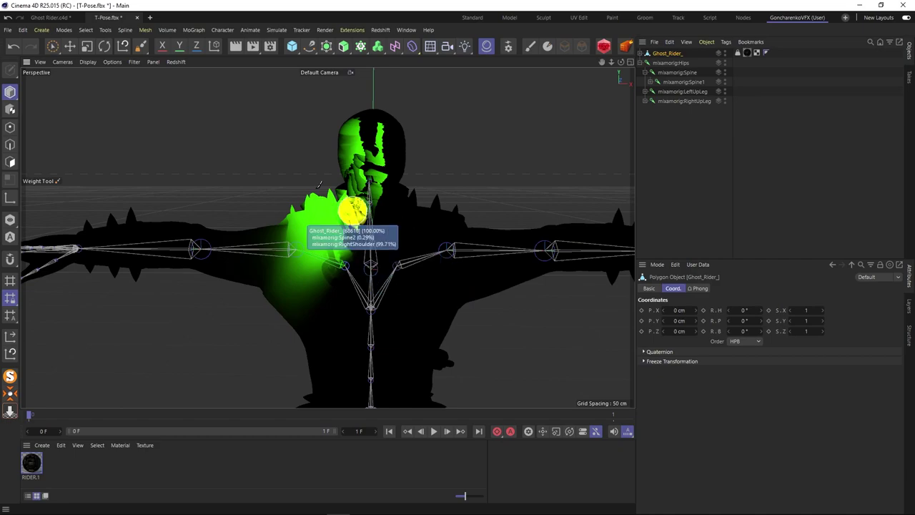
# - Show the mixamorig:Head joint's weights with the Weight Tool and examine its influence on the skull, collar, shoulders and back
pyautogui.click(141, 50)
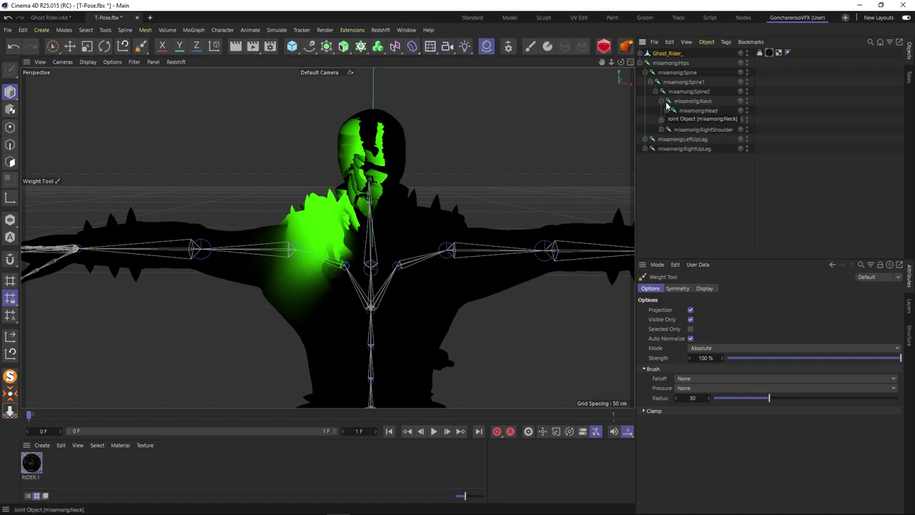
pyautogui.click(698, 111)
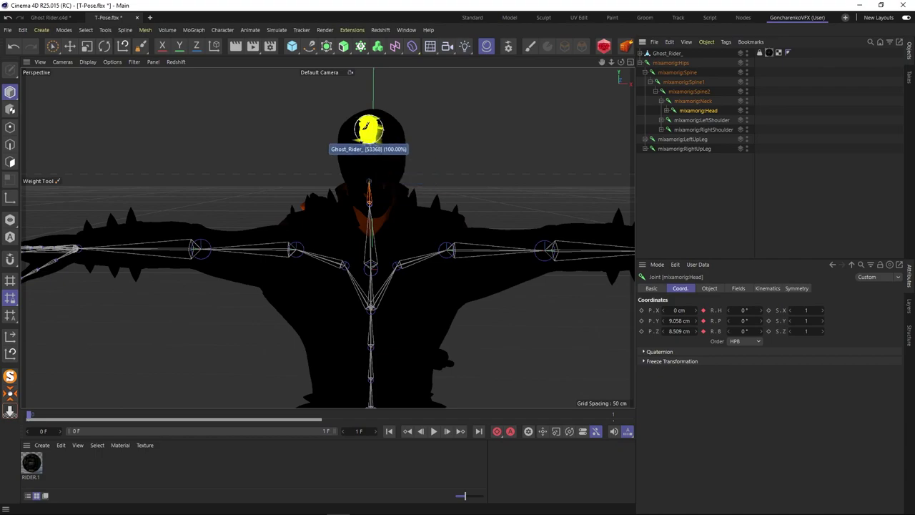
pyautogui.keyDown('alt'); pyautogui.moveTo(310, 219); pyautogui.dragTo(534, 250); pyautogui.keyUp('alt')
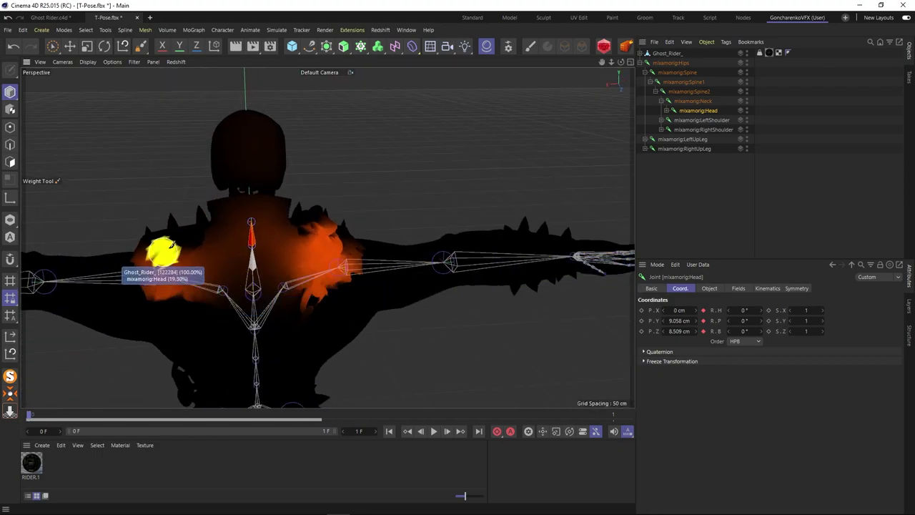
pyautogui.keyDown('alt'); pyautogui.moveTo(164, 246); pyautogui.dragTo(265, 254); pyautogui.keyUp('alt')
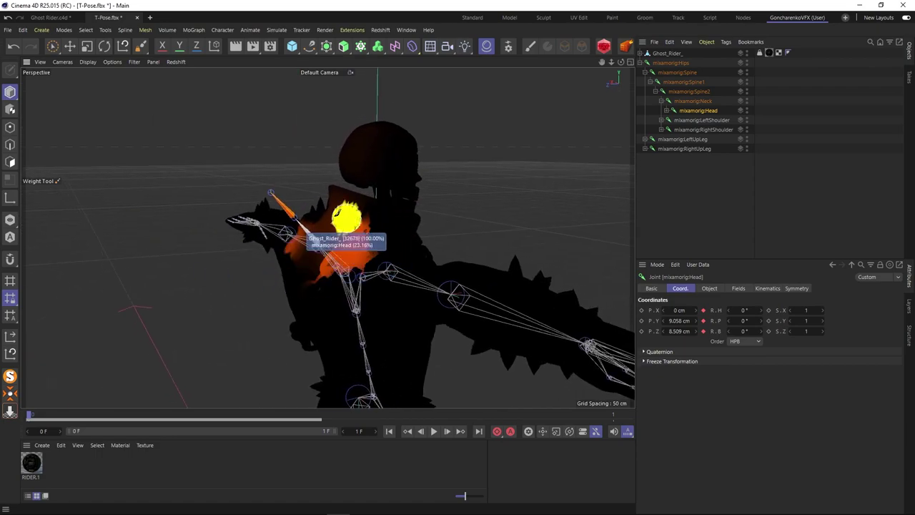
pyautogui.keyDown('alt'); pyautogui.moveTo(283, 207); pyautogui.dragTo(315, 231); pyautogui.keyUp('alt')
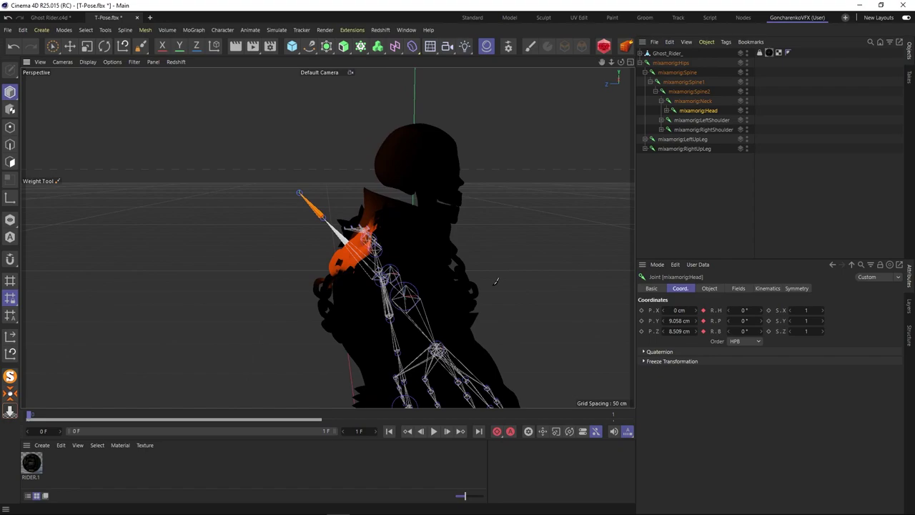
pyautogui.keyDown('alt'); pyautogui.moveTo(483, 296); pyautogui.dragTo(490, 282); pyautogui.keyUp('alt')
pyautogui.keyDown('alt'); pyautogui.moveTo(485, 272); pyautogui.dragTo(355, 272, button='middle'); pyautogui.keyUp('alt')
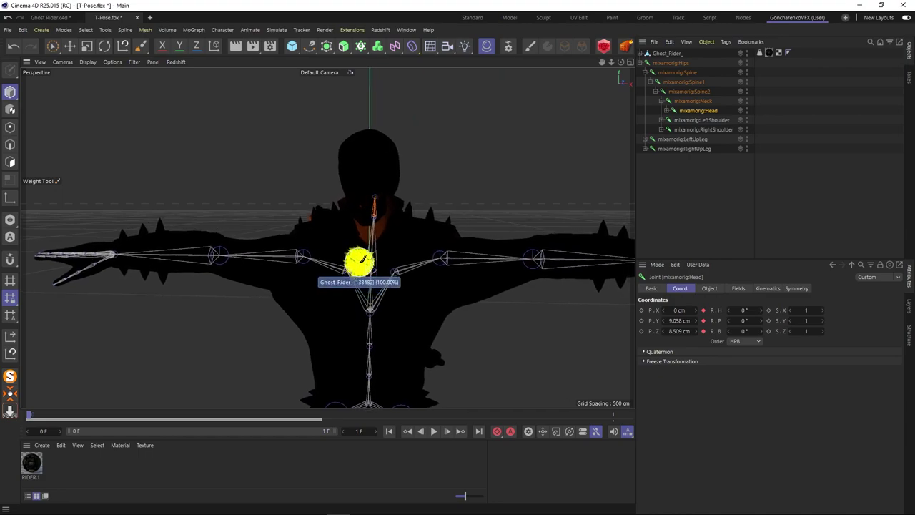
pyautogui.keyDown('alt'); pyautogui.moveTo(358, 261); pyautogui.dragTo(386, 254); pyautogui.keyUp('alt')
# - Paint full mixamorig:Head weight over the whole skull with Visible Only off, strength 100 % and brush radius 57, and deselect to check the skull
pyautogui.click(141, 47)
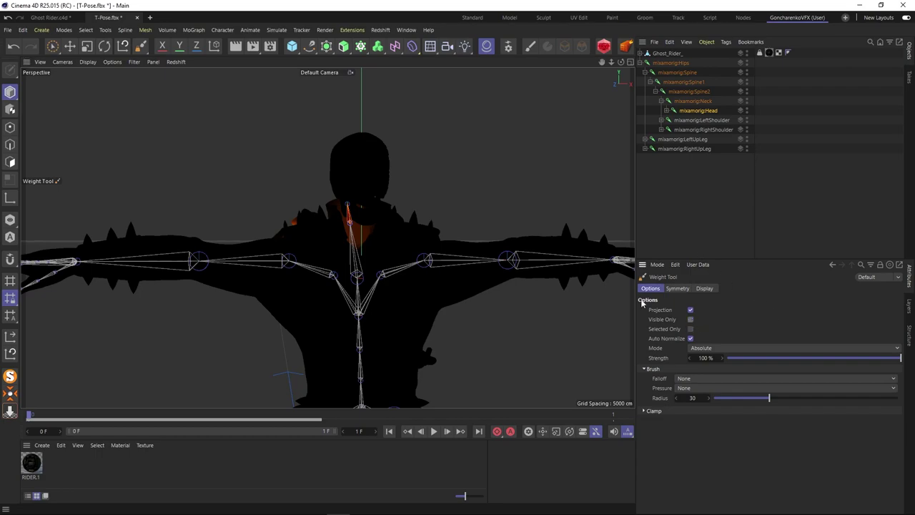
pyautogui.scroll(6, 385, 187)
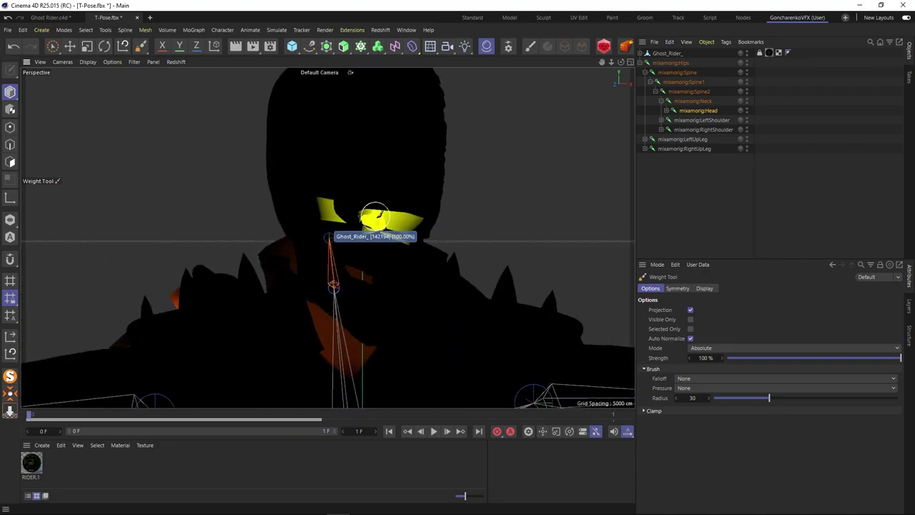
pyautogui.keyDown('alt'); pyautogui.moveTo(381, 176); pyautogui.dragTo(380, 220); pyautogui.keyUp('alt')
pyautogui.keyDown('alt'); pyautogui.moveTo(327, 236); pyautogui.dragTo(375, 146); pyautogui.keyUp('alt')
pyautogui.scroll(-2, 348, 143)
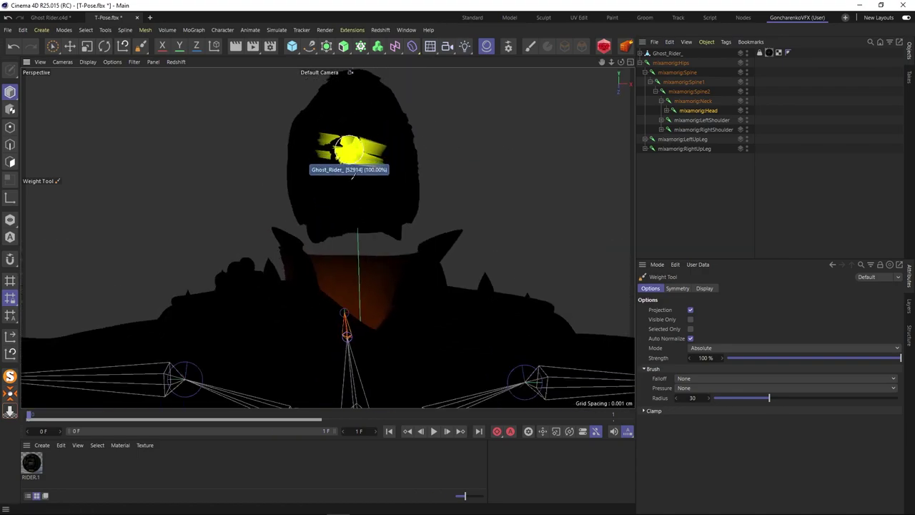
pyautogui.keyDown('alt'); pyautogui.moveTo(350, 163); pyautogui.dragTo(353, 188, button='middle'); pyautogui.keyUp('alt')
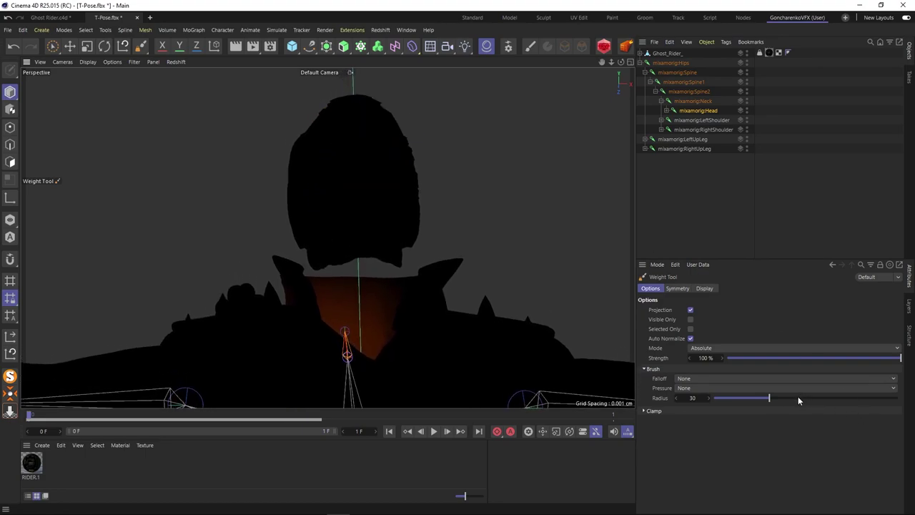
pyautogui.moveTo(326, 175)
pyautogui.mouseDown()
pyautogui.moveTo(380, 92)
pyautogui.moveTo(357, 112)
pyautogui.moveTo(357, 131)
pyautogui.moveTo(325, 155)
pyautogui.moveTo(293, 153)
pyautogui.moveTo(315, 207)
pyautogui.mouseUp()
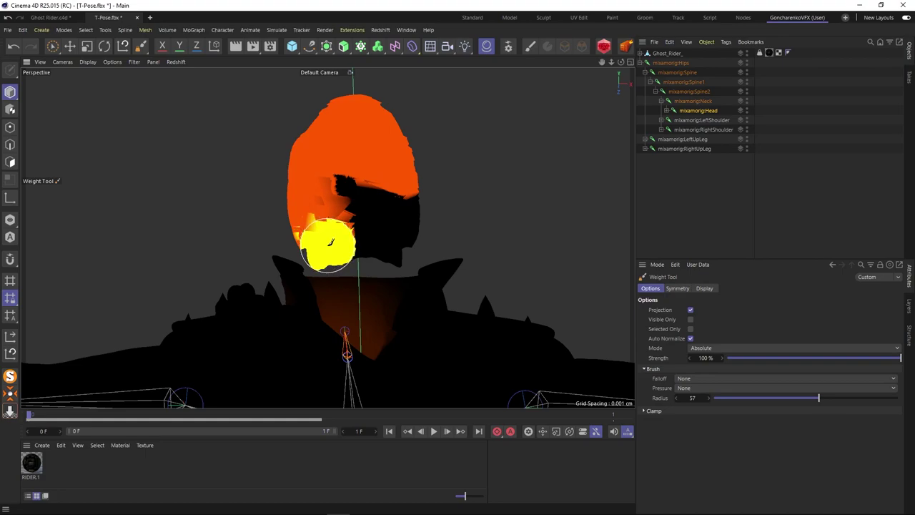
pyautogui.moveTo(332, 243); pyautogui.dragTo(400, 244)
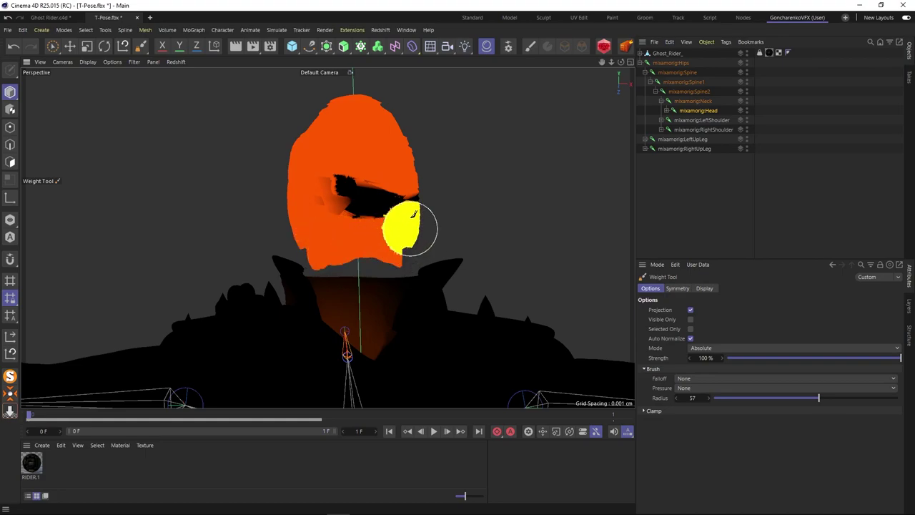
pyautogui.moveTo(331, 183); pyautogui.dragTo(378, 210)
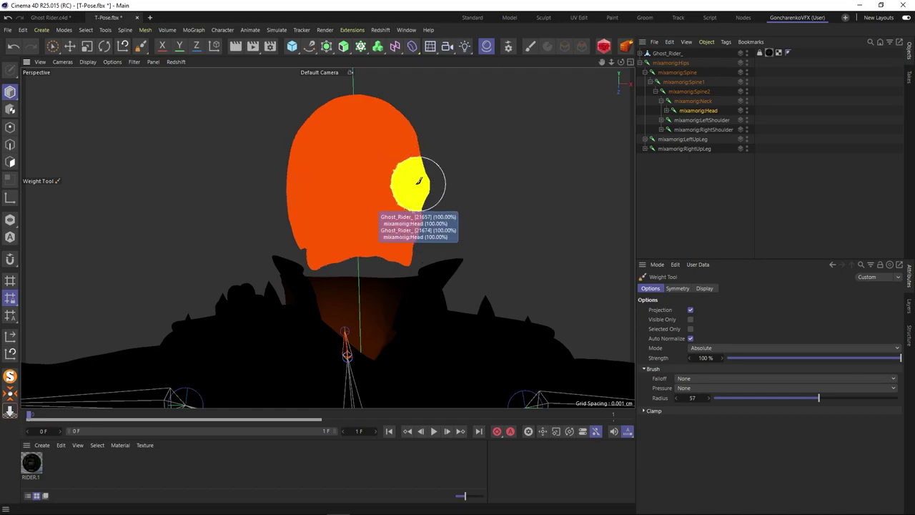
pyautogui.click(684, 175)
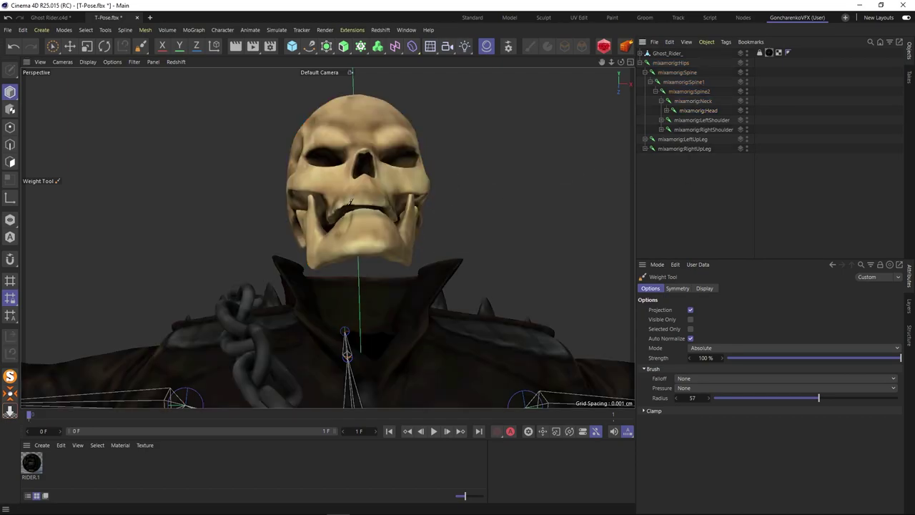
pyautogui.scroll(-4, 349, 202)
pyautogui.keyDown('alt'); pyautogui.moveTo(358, 198); pyautogui.dragTo(369, 241); pyautogui.keyUp('alt')
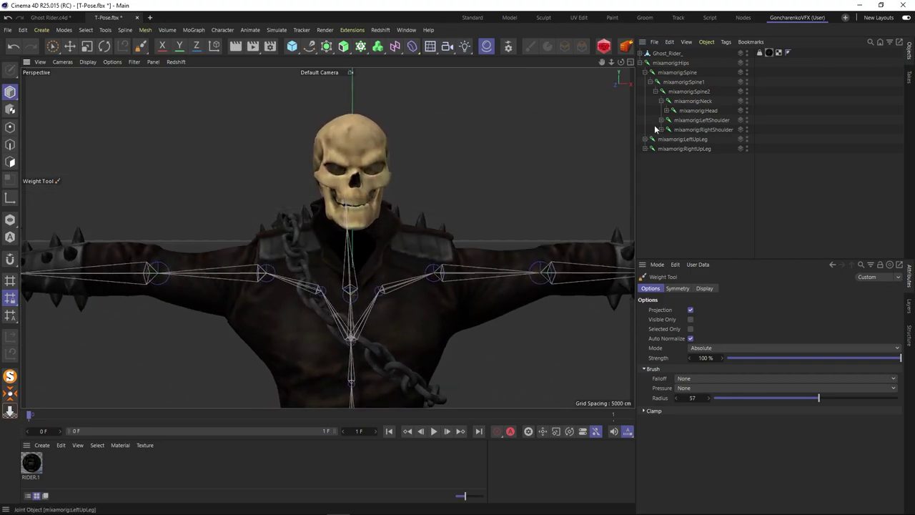
# - Display the Ghost_Rider_ mesh's joint weights and isolate mixamorig:RightShoulder to inspect its influence around the shoulder
pyautogui.click(661, 65)
pyautogui.click(142, 48)
pyautogui.click(669, 55)
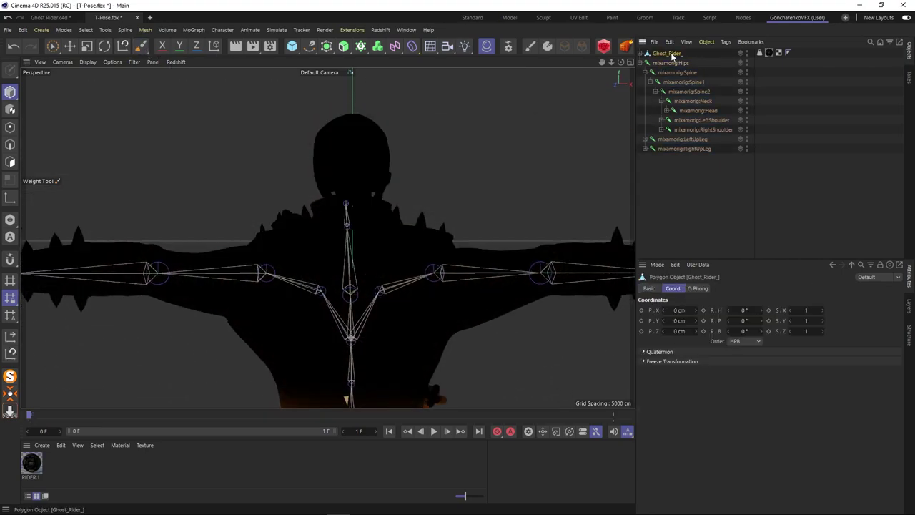
pyautogui.scroll(-2, 395, 198)
pyautogui.keyDown('alt'); pyautogui.moveTo(396, 198); pyautogui.dragTo(427, 189); pyautogui.keyUp('alt')
pyautogui.rightClick(278, 246)
pyautogui.moveTo(283, 249)
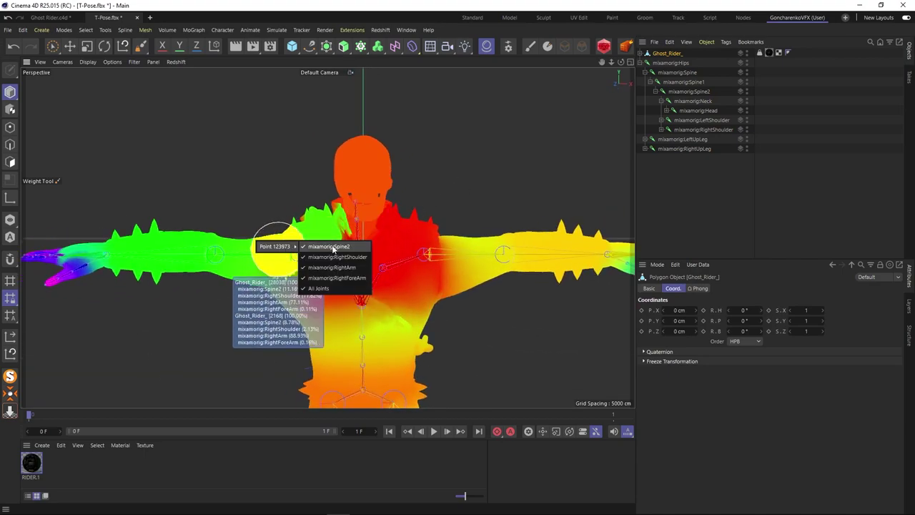
pyautogui.click(340, 256)
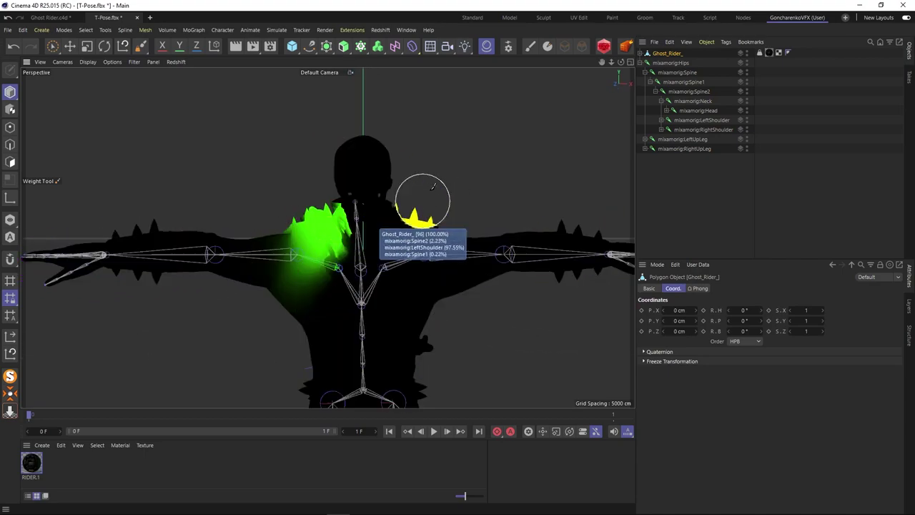
pyautogui.scroll(-2, 400, 209)
pyautogui.scroll(3, 364, 222)
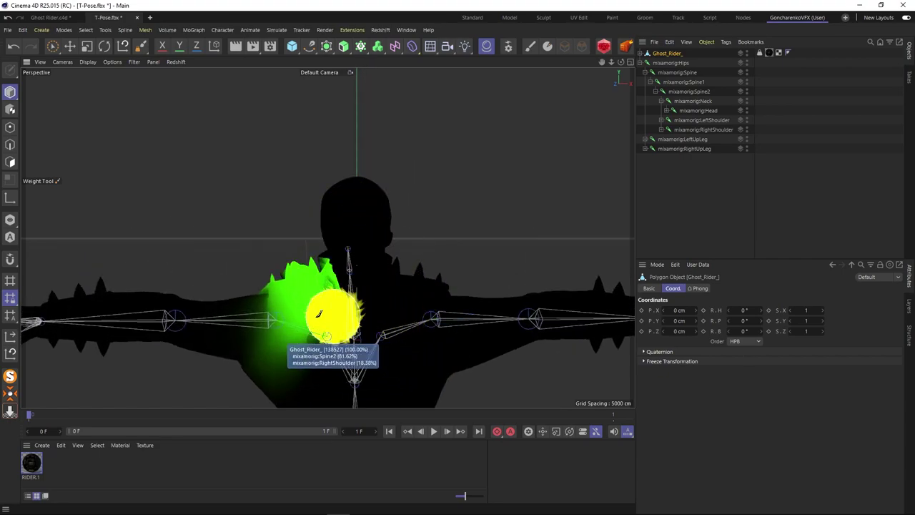
pyautogui.moveTo(315, 312)
pyautogui.keyDown('alt'); pyautogui.mouseDown()
pyautogui.moveTo(357, 325)
pyautogui.moveTo(313, 340)
pyautogui.moveTo(260, 263)
pyautogui.mouseUp(); pyautogui.keyUp('alt')
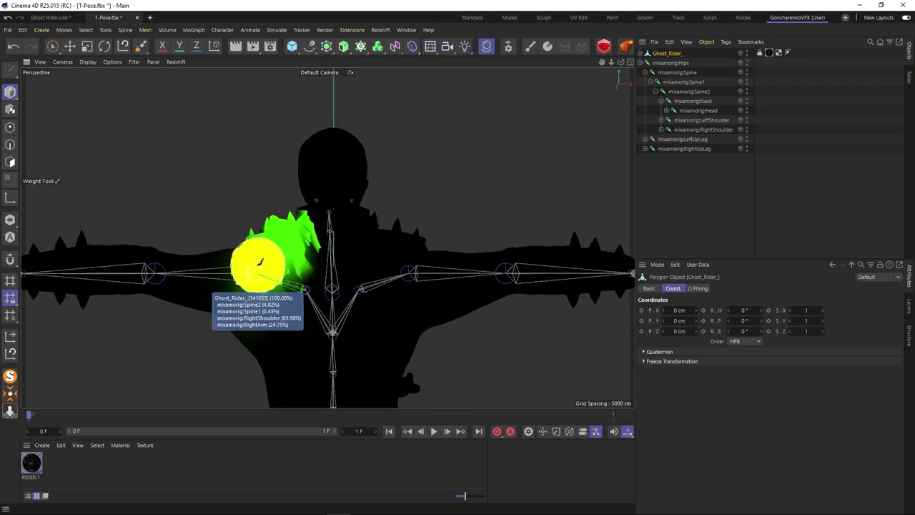
# - Erase the stray mixamorig:RightShoulder weight from the back of the jacket with the Weight Tool, checking from the back and front
pyautogui.click(141, 46)
pyautogui.press('ctrl')
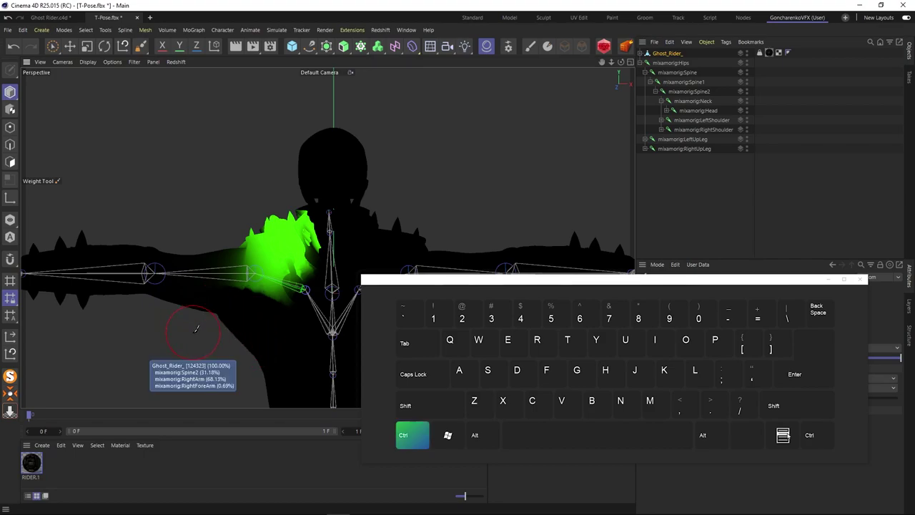
pyautogui.moveTo(198, 329)
pyautogui.keyDown('alt'); pyautogui.mouseDown()
pyautogui.moveTo(301, 400)
pyautogui.moveTo(331, 341)
pyautogui.moveTo(214, 350)
pyautogui.mouseUp(); pyautogui.keyUp('alt')
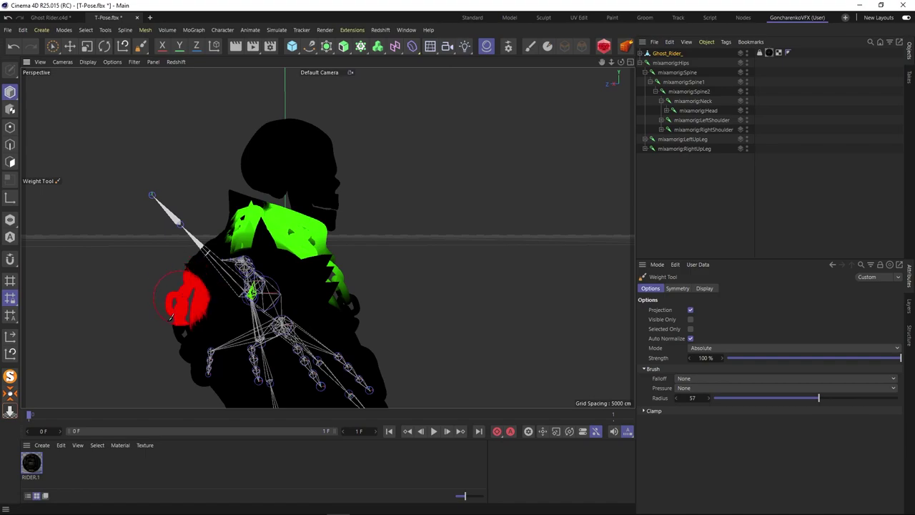
pyautogui.moveTo(165, 317)
pyautogui.keyDown('alt'); pyautogui.mouseDown()
pyautogui.moveTo(236, 324)
pyautogui.moveTo(211, 307)
pyautogui.moveTo(257, 292)
pyautogui.moveTo(265, 253)
pyautogui.mouseUp(); pyautogui.keyUp('alt')
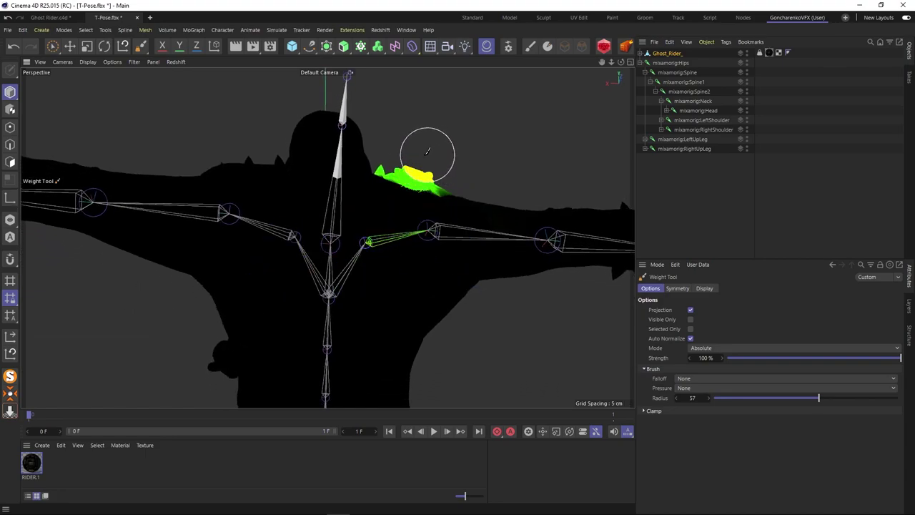
pyautogui.keyDown('alt'); pyautogui.moveTo(462, 145); pyautogui.dragTo(146, 199); pyautogui.keyUp('alt')
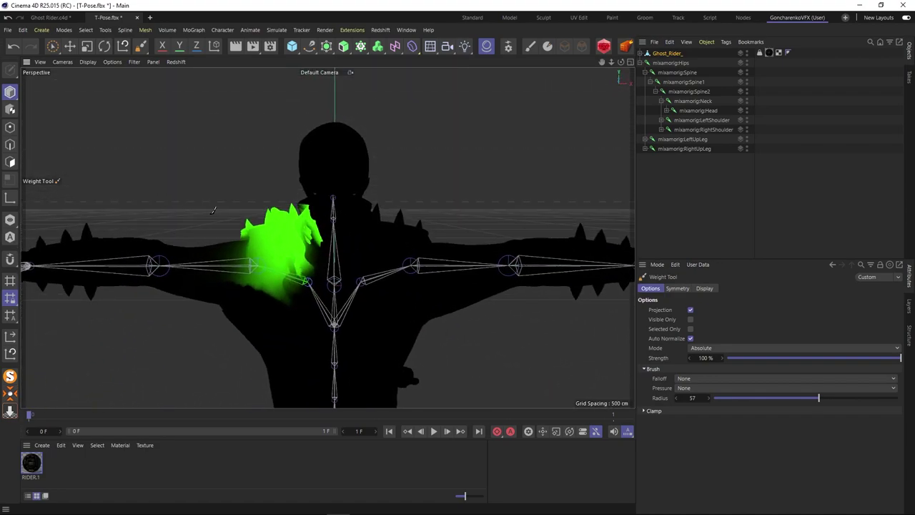
pyautogui.scroll(4, 308, 220)
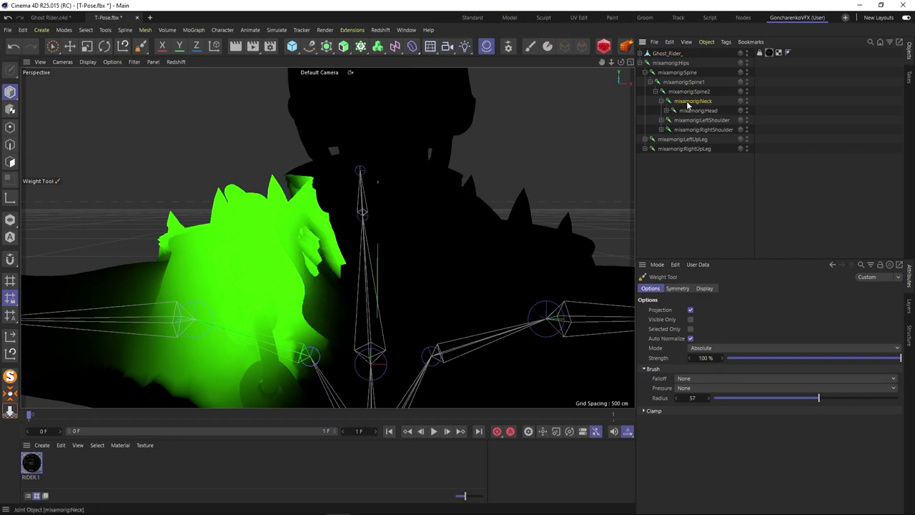
# - Erase the mixamorig:Neck joint's weight from both shoulders and the upper back, leaving its influence around the collar
pyautogui.click(687, 105)
pyautogui.moveTo(413, 205)
pyautogui.keyDown('alt'); pyautogui.mouseDown()
pyautogui.moveTo(414, 157)
pyautogui.moveTo(422, 204)
pyautogui.moveTo(594, 210)
pyautogui.mouseUp(); pyautogui.keyUp('alt')
pyautogui.scroll(-4, 479, 255)
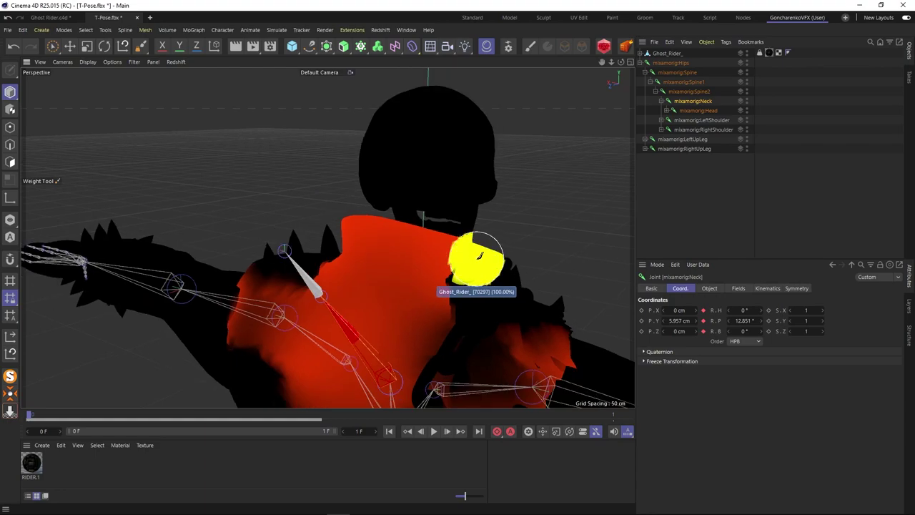
pyautogui.keyDown('alt'); pyautogui.moveTo(479, 255); pyautogui.dragTo(491, 315); pyautogui.keyUp('alt')
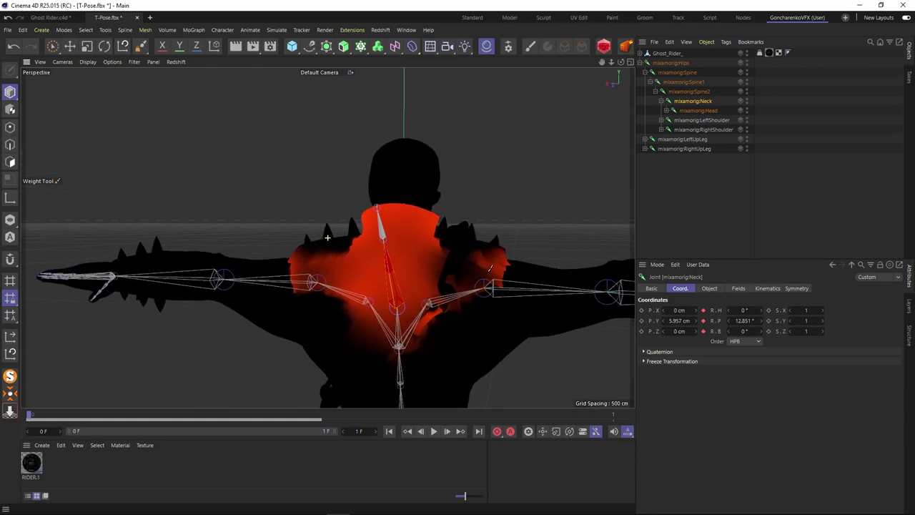
pyautogui.keyDown('alt'); pyautogui.moveTo(486, 268); pyautogui.dragTo(483, 262, button='middle'); pyautogui.keyUp('alt')
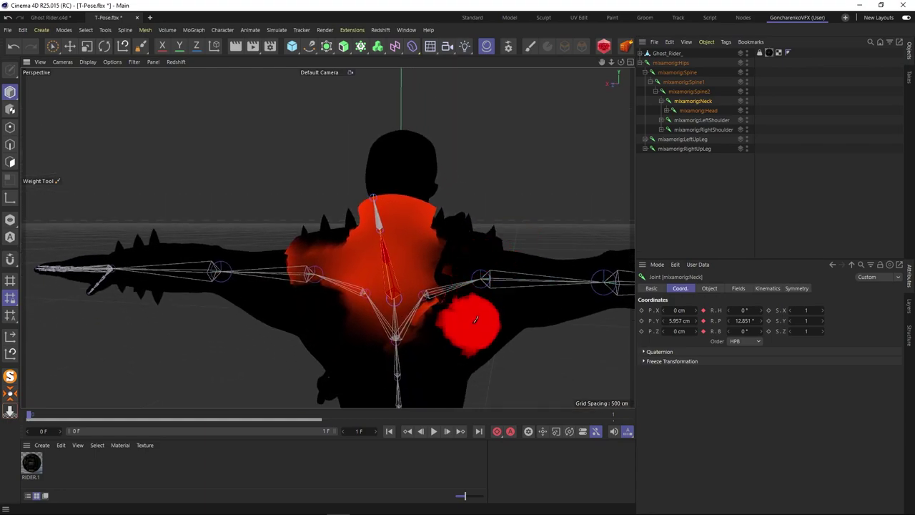
pyautogui.moveTo(349, 326); pyautogui.dragTo(324, 309)
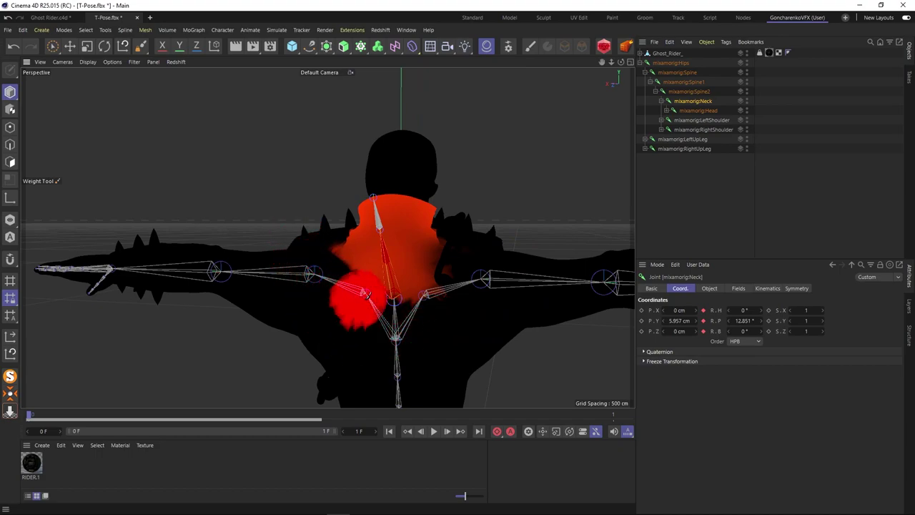
pyautogui.moveTo(467, 272); pyautogui.dragTo(470, 266)
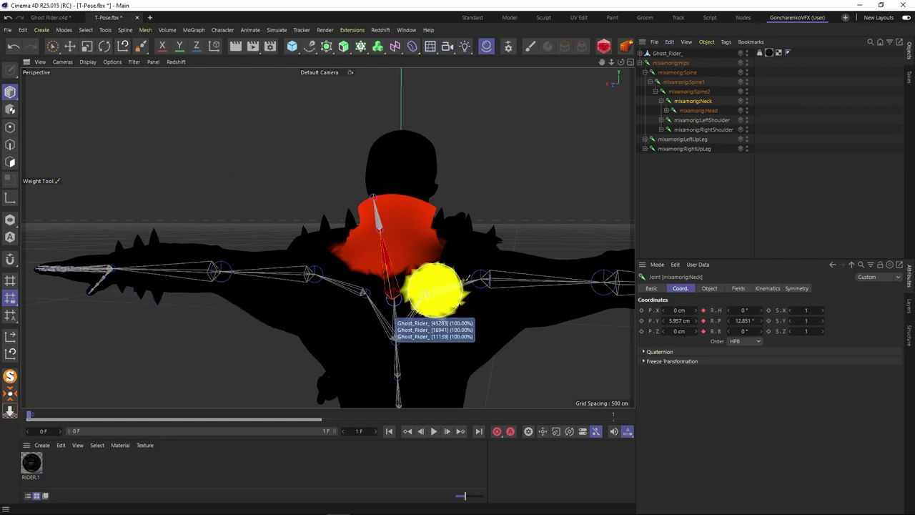
pyautogui.moveTo(530, 260)
pyautogui.keyDown('alt'); pyautogui.mouseDown()
pyautogui.moveTo(457, 275)
pyautogui.moveTo(527, 259)
pyautogui.moveTo(500, 278)
pyautogui.moveTo(557, 293)
pyautogui.moveTo(519, 286)
pyautogui.mouseUp(); pyautogui.keyUp('alt')
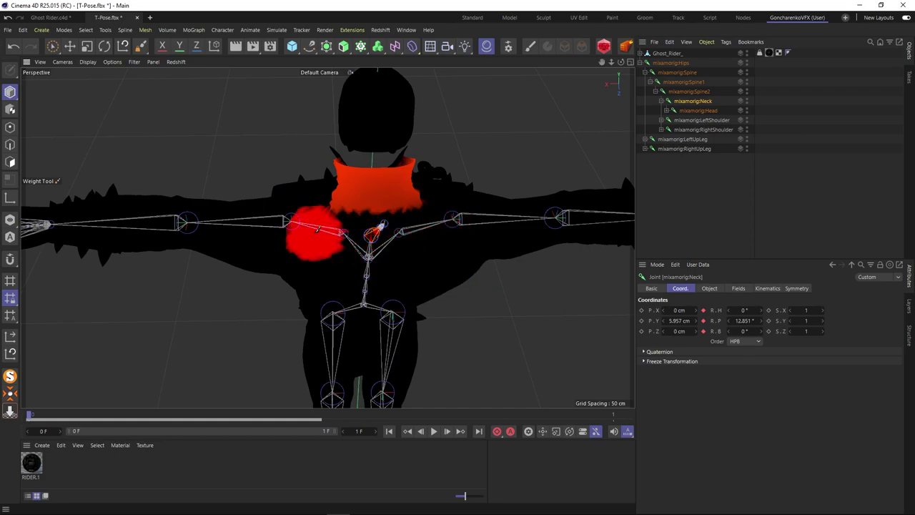
# - Paint full mixamorig:Neck weight along the front rim of the collar and over its first pointed flap
pyautogui.keyDown('alt'); pyautogui.moveTo(296, 249); pyautogui.dragTo(198, 194); pyautogui.keyUp('alt')
pyautogui.scroll(3, 180, 200)
pyautogui.keyDown('alt'); pyautogui.moveTo(138, 198); pyautogui.dragTo(268, 253, button='middle'); pyautogui.keyUp('alt')
pyautogui.scroll(3, 268, 250)
pyautogui.keyDown('alt'); pyautogui.moveTo(266, 249); pyautogui.dragTo(273, 217); pyautogui.keyUp('alt')
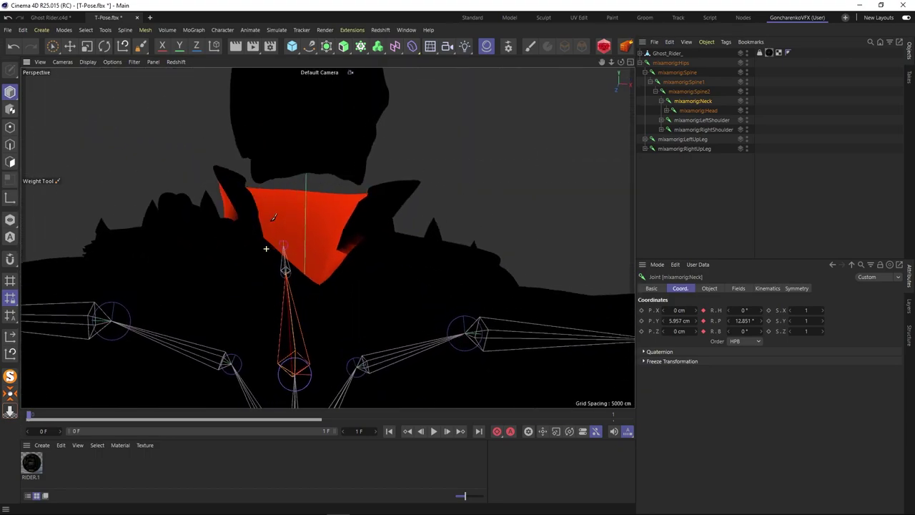
pyautogui.scroll(3, 239, 189)
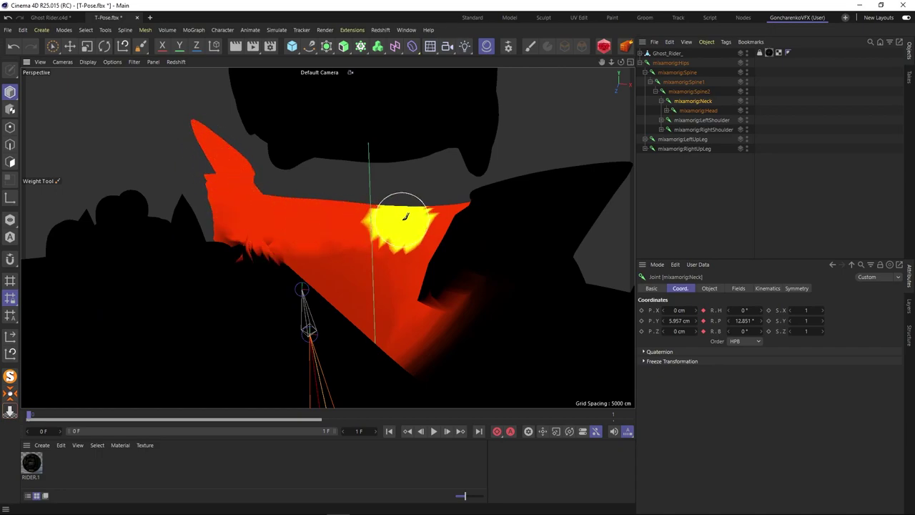
pyautogui.moveTo(438, 213); pyautogui.dragTo(475, 222)
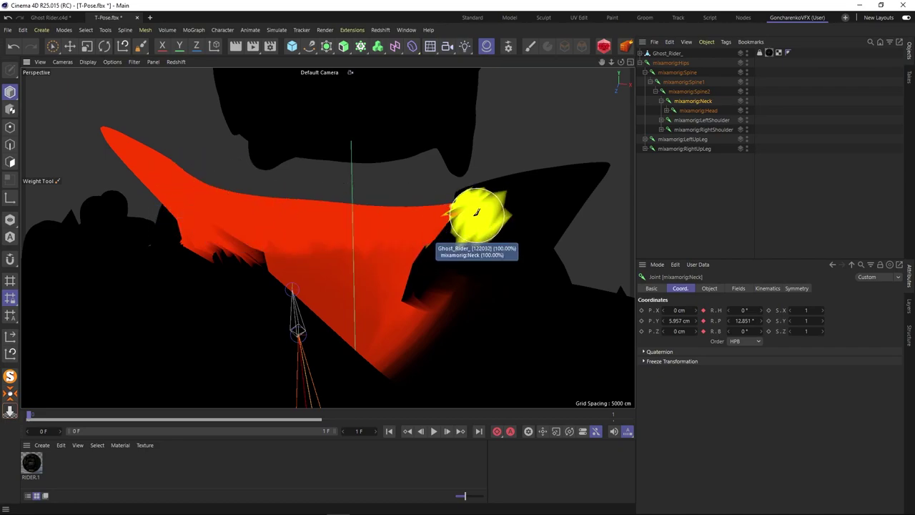
# - Cover the opposite collar point and the side of the collar with full mixamorig:Neck weight, checking it from the front
pyautogui.moveTo(465, 210)
pyautogui.keyDown('alt'); pyautogui.mouseDown()
pyautogui.moveTo(326, 238)
pyautogui.moveTo(226, 236)
pyautogui.mouseUp(); pyautogui.keyUp('alt')
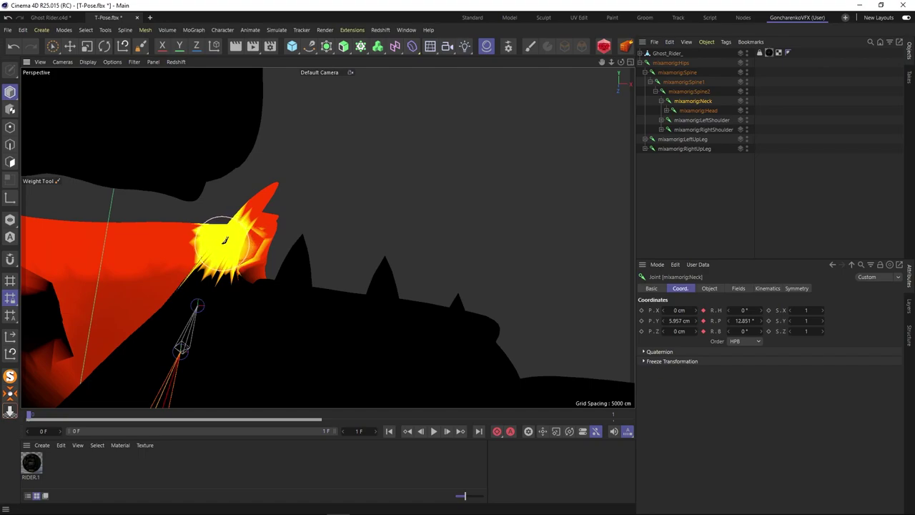
pyautogui.moveTo(242, 246); pyautogui.dragTo(243, 238)
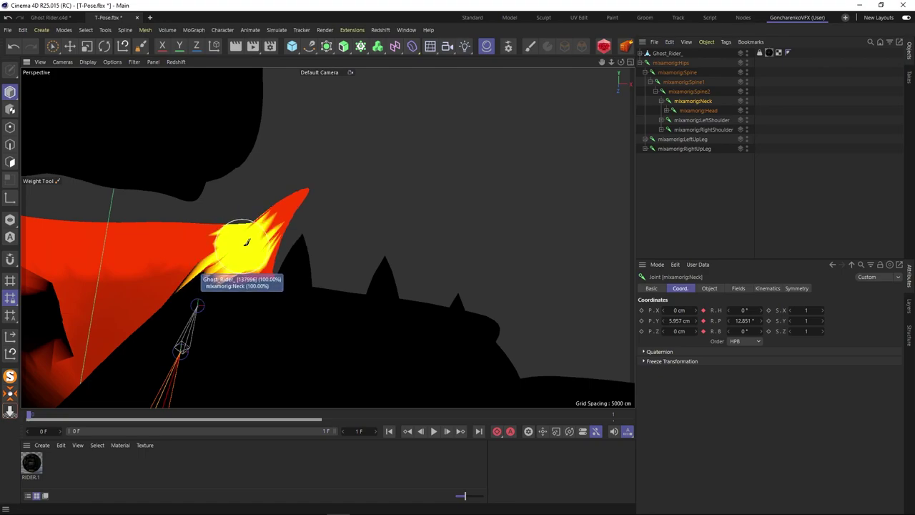
pyautogui.moveTo(348, 250)
pyautogui.keyDown('alt'); pyautogui.mouseDown()
pyautogui.moveTo(197, 295)
pyautogui.moveTo(169, 292)
pyautogui.moveTo(286, 263)
pyautogui.mouseUp(); pyautogui.keyUp('alt')
pyautogui.scroll(3, 339, 247)
pyautogui.moveTo(339, 247)
pyautogui.mouseDown()
pyautogui.moveTo(337, 255)
pyautogui.moveTo(363, 259)
pyautogui.moveTo(396, 185)
pyautogui.mouseUp()
pyautogui.scroll(-5, 394, 188)
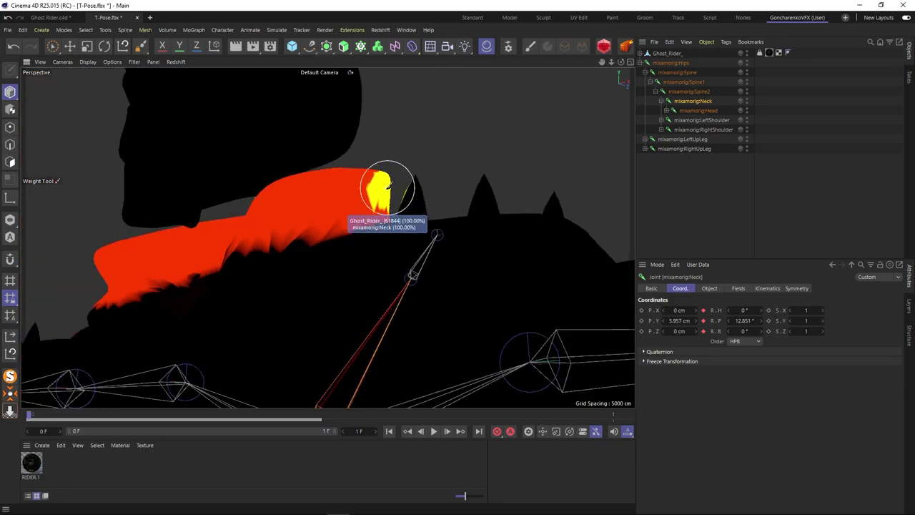
pyautogui.moveTo(271, 249)
pyautogui.keyDown('alt'); pyautogui.mouseDown()
pyautogui.moveTo(360, 275)
pyautogui.moveTo(349, 249)
pyautogui.mouseUp(); pyautogui.keyUp('alt')
pyautogui.scroll(4, 340, 237)
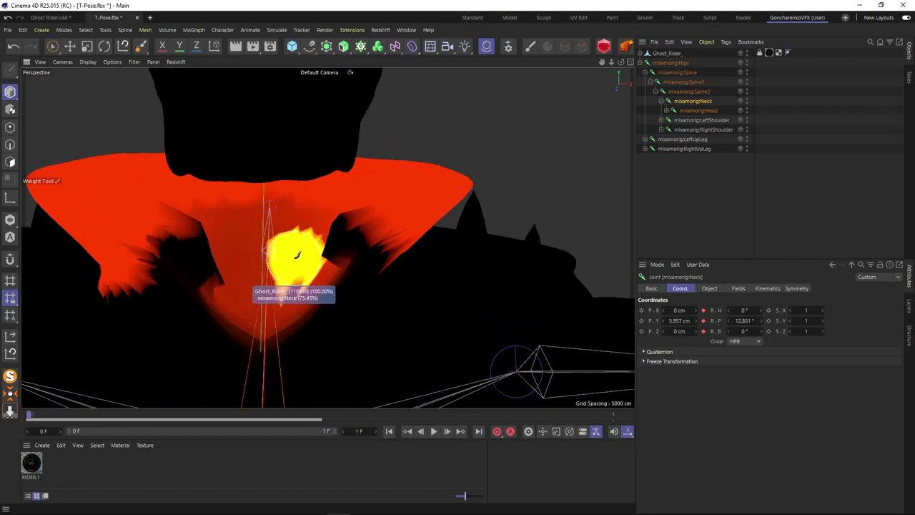
pyautogui.scroll(3, 292, 256)
# - Turn on Visible Only, set the Weight Tool to Smooth mode, and soften the mixamorig:Neck weight along the collar's lower edge
pyautogui.click(140, 47)
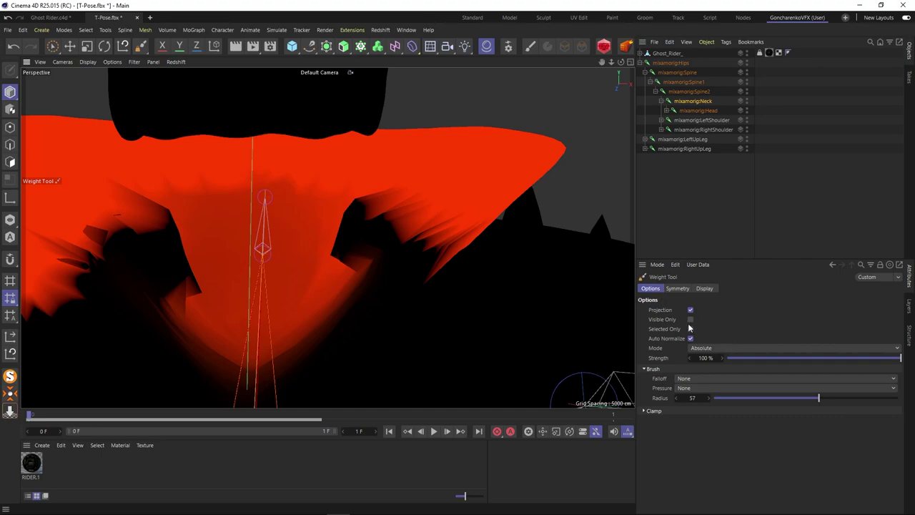
pyautogui.moveTo(353, 282)
pyautogui.keyDown('alt'); pyautogui.mouseDown()
pyautogui.moveTo(376, 290)
pyautogui.moveTo(370, 224)
pyautogui.moveTo(466, 243)
pyautogui.moveTo(388, 207)
pyautogui.moveTo(374, 210)
pyautogui.moveTo(376, 254)
pyautogui.moveTo(305, 193)
pyautogui.moveTo(162, 182)
pyautogui.moveTo(173, 225)
pyautogui.moveTo(81, 217)
pyautogui.moveTo(192, 213)
pyautogui.moveTo(238, 247)
pyautogui.moveTo(143, 245)
pyautogui.moveTo(170, 250)
pyautogui.moveTo(194, 212)
pyautogui.moveTo(132, 259)
pyautogui.mouseUp(); pyautogui.keyUp('alt')
pyautogui.moveTo(132, 258)
pyautogui.keyDown('alt'); pyautogui.mouseDown()
pyautogui.moveTo(152, 259)
pyautogui.moveTo(145, 267)
pyautogui.moveTo(209, 220)
pyautogui.moveTo(206, 249)
pyautogui.moveTo(124, 285)
pyautogui.moveTo(239, 241)
pyautogui.moveTo(491, 191)
pyautogui.moveTo(296, 238)
pyautogui.moveTo(307, 224)
pyautogui.moveTo(302, 236)
pyautogui.moveTo(285, 222)
pyautogui.moveTo(339, 272)
pyautogui.mouseUp(); pyautogui.keyUp('alt')
pyautogui.click(719, 348)
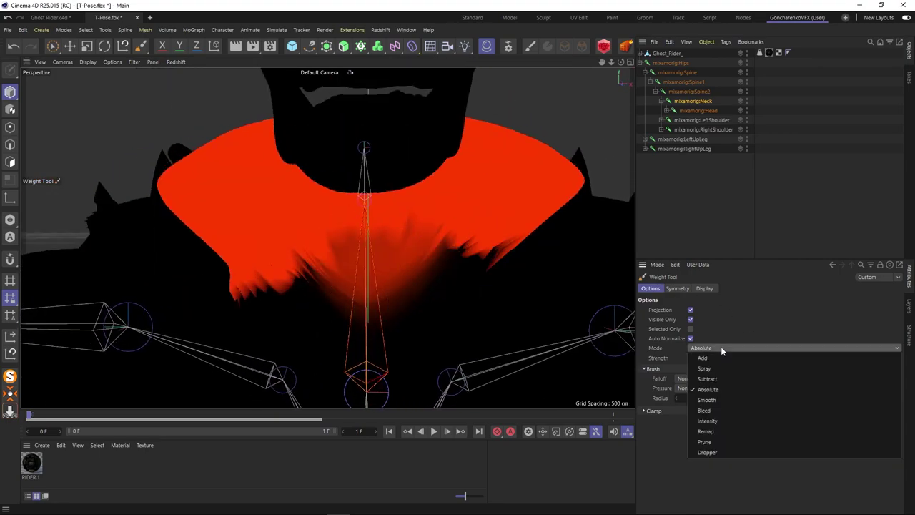
pyautogui.click(717, 399)
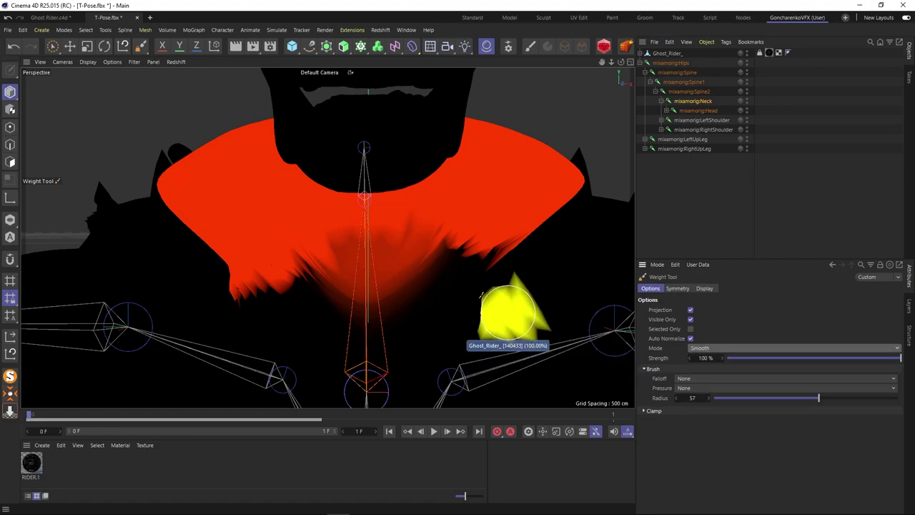
pyautogui.moveTo(484, 296)
pyautogui.keyDown('alt'); pyautogui.mouseDown()
pyautogui.moveTo(408, 268)
pyautogui.moveTo(445, 261)
pyautogui.moveTo(465, 235)
pyautogui.moveTo(376, 232)
pyautogui.moveTo(489, 233)
pyautogui.moveTo(551, 245)
pyautogui.moveTo(515, 255)
pyautogui.mouseUp(); pyautogui.keyUp('alt')
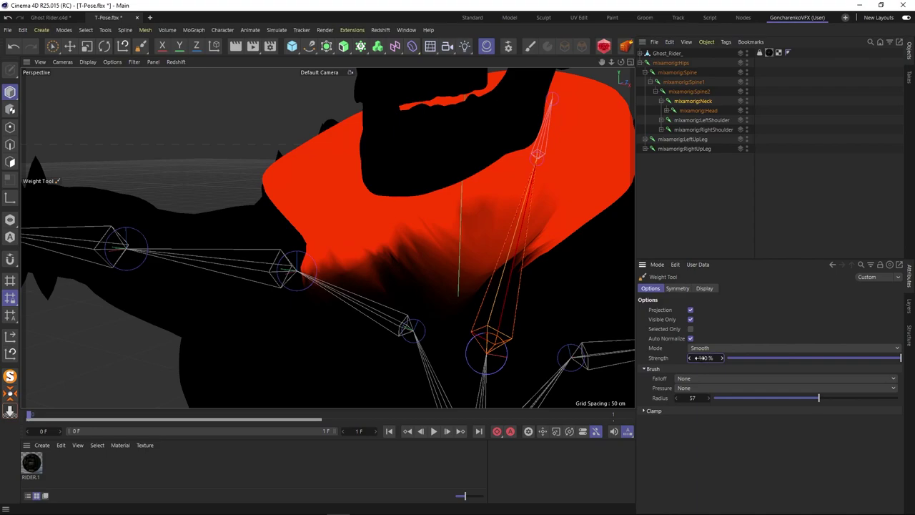
pyautogui.keyDown('alt'); pyautogui.moveTo(436, 262); pyautogui.dragTo(423, 252); pyautogui.keyUp('alt')
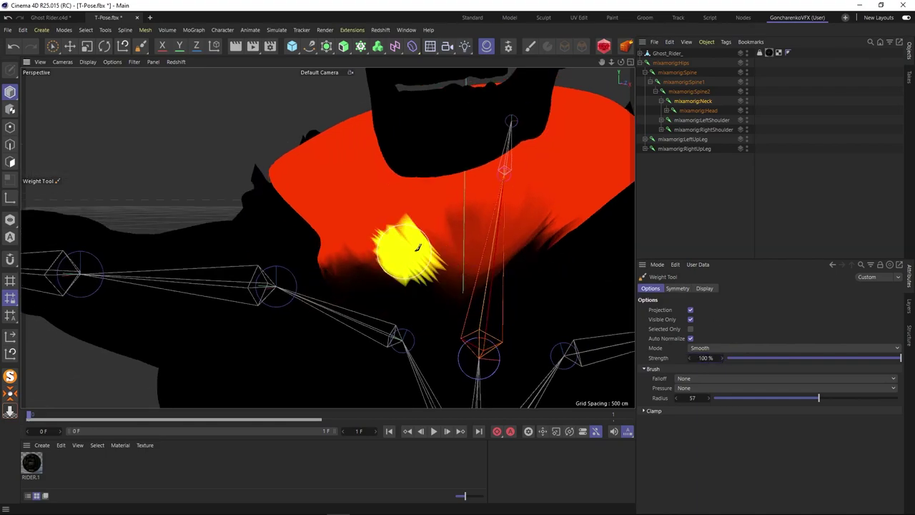
# - Deselect the neck joint and inspect the textured jacket and shoulder chain up close
pyautogui.scroll(-6, 427, 249)
pyautogui.click(669, 194)
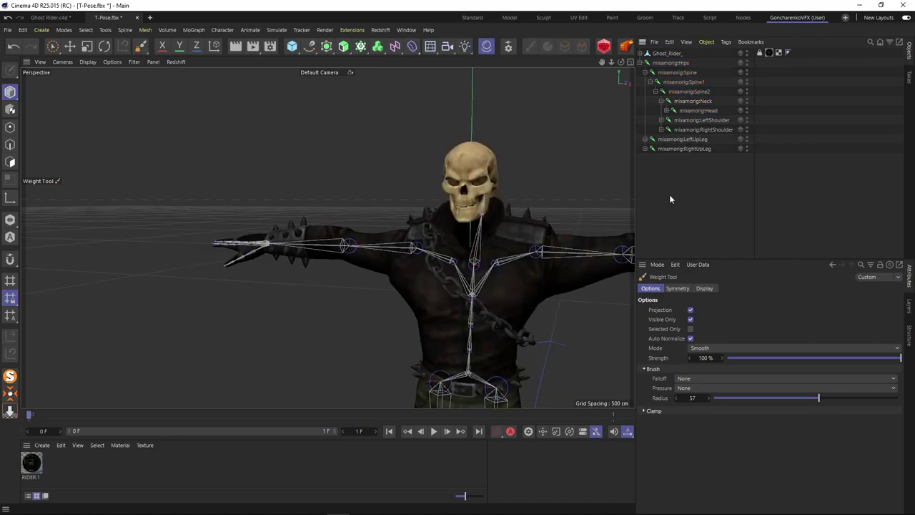
pyautogui.keyDown('alt'); pyautogui.moveTo(560, 197); pyautogui.dragTo(491, 204); pyautogui.keyUp('alt')
pyautogui.scroll(8, 394, 221)
pyautogui.keyDown('alt'); pyautogui.moveTo(394, 222); pyautogui.dragTo(363, 255); pyautogui.keyUp('alt')
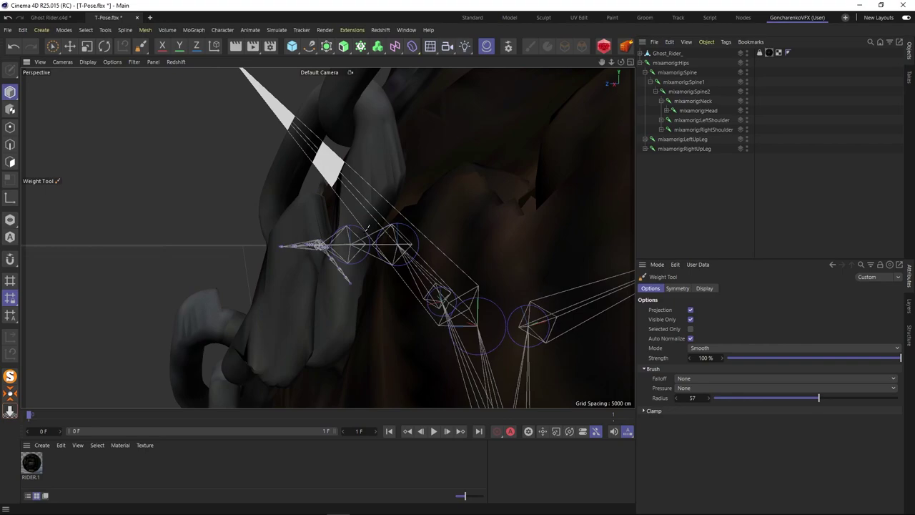
pyautogui.keyDown('alt'); pyautogui.moveTo(367, 229); pyautogui.dragTo(358, 207); pyautogui.keyUp('alt')
# - Select mixamorig:Spine2, set the Weight Tool to Absolute mode at 100 % strength, and paint the chain links on the chest
pyautogui.click(688, 92)
pyautogui.keyDown('alt'); pyautogui.moveTo(370, 245); pyautogui.dragTo(343, 226); pyautogui.keyUp('alt')
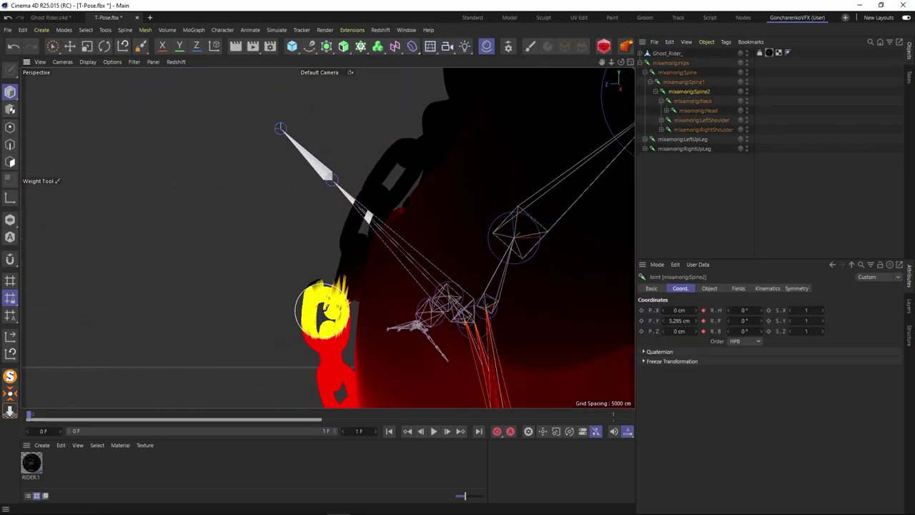
pyautogui.click(141, 46)
pyautogui.click(711, 348)
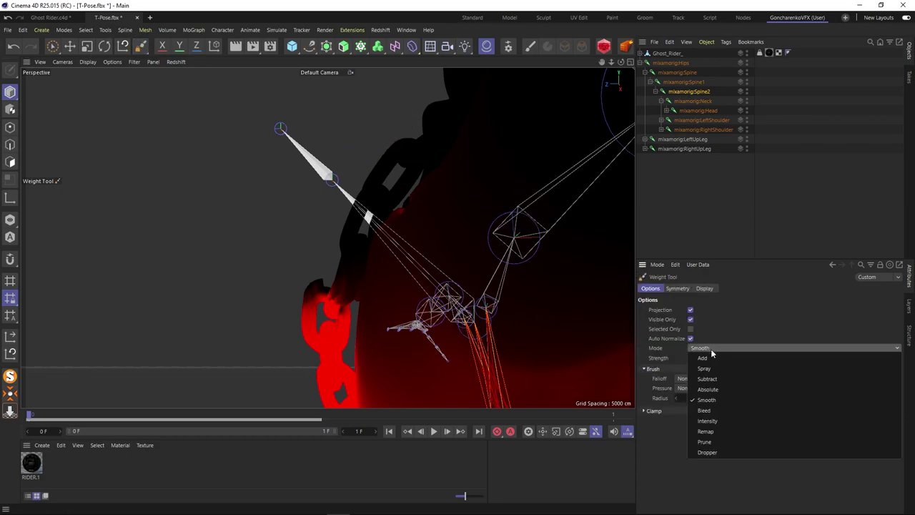
pyautogui.click(713, 390)
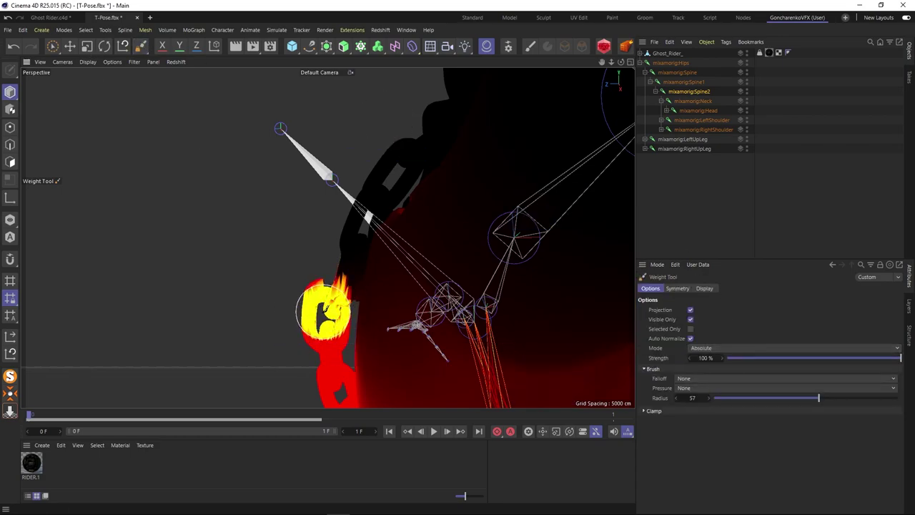
pyautogui.moveTo(320, 308)
pyautogui.mouseDown()
pyautogui.moveTo(319, 289)
pyautogui.moveTo(431, 291)
pyautogui.moveTo(517, 308)
pyautogui.moveTo(577, 300)
pyautogui.moveTo(304, 295)
pyautogui.moveTo(387, 288)
pyautogui.mouseUp()
pyautogui.scroll(2, 313, 294)
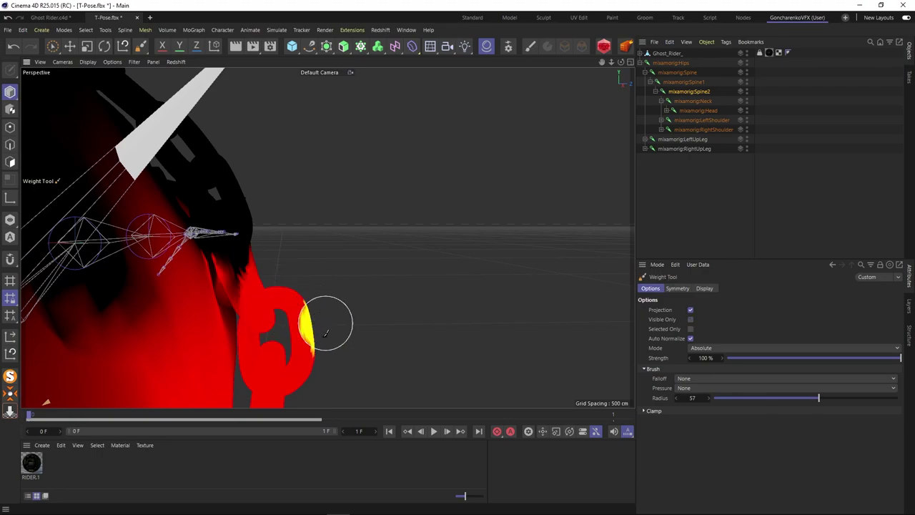
# - Continue painting full mixamorig:Spine2 weight over the partly weighted chain links, working around them from several sides
pyautogui.moveTo(286, 351)
pyautogui.keyDown('alt'); pyautogui.mouseDown()
pyautogui.moveTo(305, 341)
pyautogui.moveTo(293, 346)
pyautogui.mouseUp(); pyautogui.keyUp('alt')
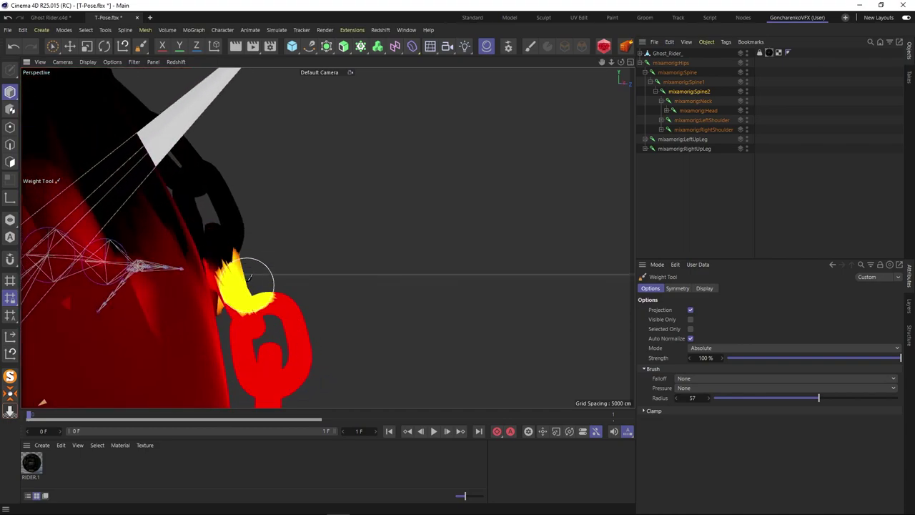
pyautogui.moveTo(326, 292)
pyautogui.keyDown('alt'); pyautogui.mouseDown()
pyautogui.moveTo(294, 318)
pyautogui.moveTo(124, 299)
pyautogui.mouseUp(); pyautogui.keyUp('alt')
pyautogui.moveTo(423, 258)
pyautogui.keyDown('alt'); pyautogui.mouseDown()
pyautogui.moveTo(371, 240)
pyautogui.moveTo(325, 260)
pyautogui.moveTo(280, 253)
pyautogui.moveTo(267, 219)
pyautogui.moveTo(283, 221)
pyautogui.mouseUp(); pyautogui.keyUp('alt')
pyautogui.keyDown('alt'); pyautogui.moveTo(321, 264); pyautogui.dragTo(286, 319); pyautogui.keyUp('alt')
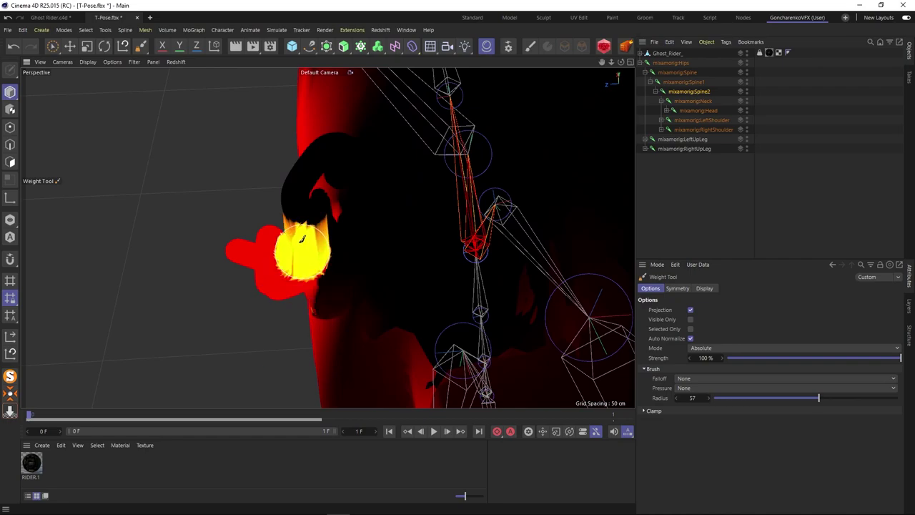
pyautogui.keyDown('alt'); pyautogui.moveTo(327, 236); pyautogui.dragTo(283, 247); pyautogui.keyUp('alt')
pyautogui.moveTo(290, 290)
pyautogui.keyDown('alt'); pyautogui.mouseDown()
pyautogui.moveTo(339, 259)
pyautogui.moveTo(296, 253)
pyautogui.moveTo(284, 237)
pyautogui.moveTo(298, 297)
pyautogui.moveTo(321, 318)
pyautogui.mouseUp(); pyautogui.keyUp('alt')
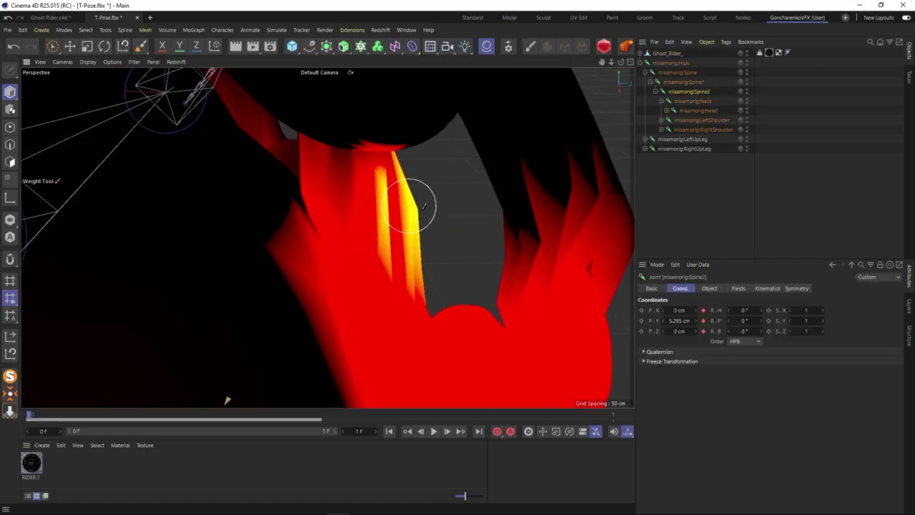
# - Extend the mixamorig:Spine2 weight across the remaining dark parts of the chain, undoing one stray stroke
pyautogui.moveTo(504, 211)
pyautogui.mouseDown()
pyautogui.moveTo(612, 255)
pyautogui.moveTo(535, 190)
pyautogui.mouseUp()
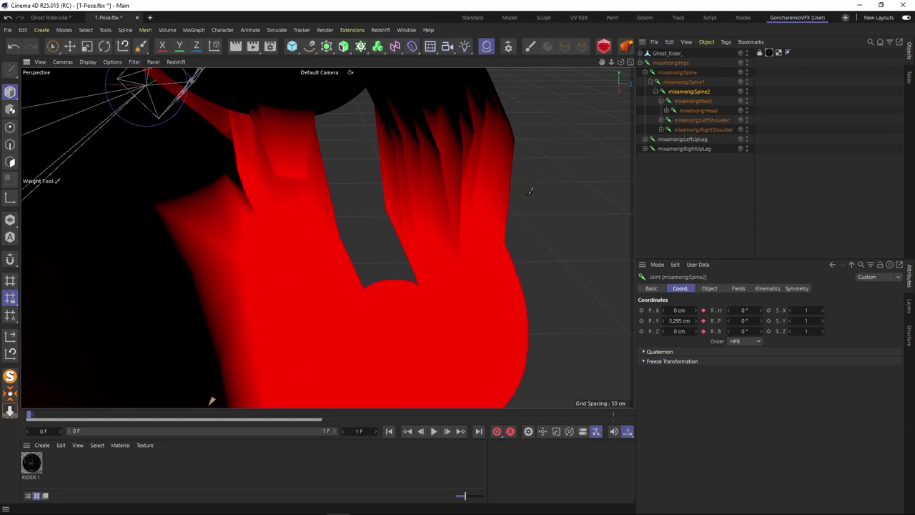
pyautogui.moveTo(500, 143); pyautogui.dragTo(448, 176)
pyautogui.hotkey('ctrl', 'z')
pyautogui.keyDown('alt'); pyautogui.moveTo(327, 178); pyautogui.dragTo(327, 237); pyautogui.keyUp('alt')
pyautogui.moveTo(379, 254)
pyautogui.mouseDown()
pyautogui.moveTo(414, 280)
pyautogui.moveTo(486, 231)
pyautogui.mouseUp()
# - Set the Weight Tool to Smooth mode with Visible Only on and soften the mixamorig:Spine2 weight around the back of the shoulder
pyautogui.click(140, 47)
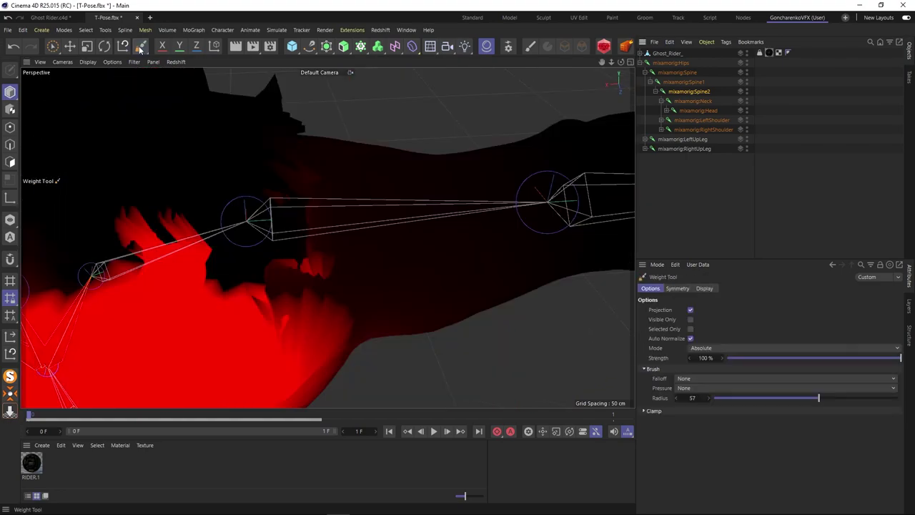
pyautogui.click(712, 348)
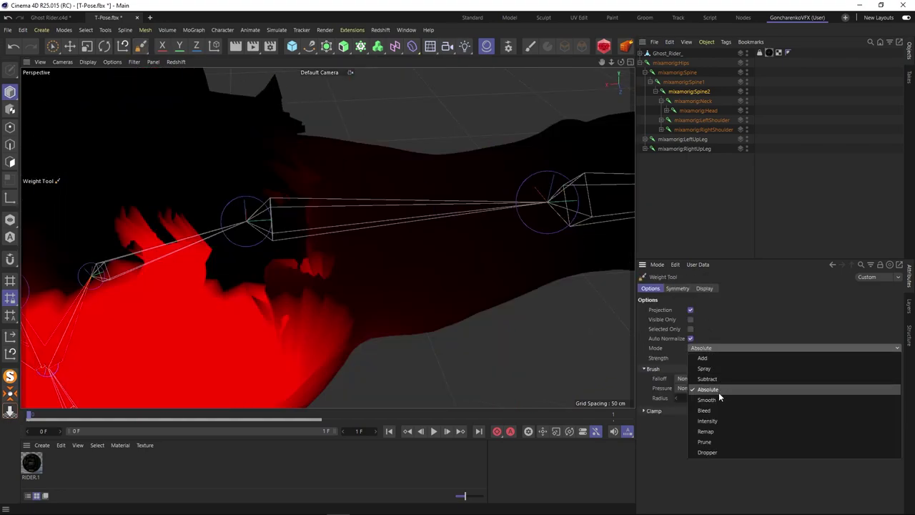
pyautogui.click(689, 383)
pyautogui.moveTo(193, 255)
pyautogui.mouseDown()
pyautogui.moveTo(164, 251)
pyautogui.moveTo(167, 263)
pyautogui.moveTo(194, 245)
pyautogui.moveTo(102, 257)
pyautogui.mouseUp()
pyautogui.keyDown('alt'); pyautogui.moveTo(176, 239); pyautogui.dragTo(239, 187); pyautogui.keyUp('alt')
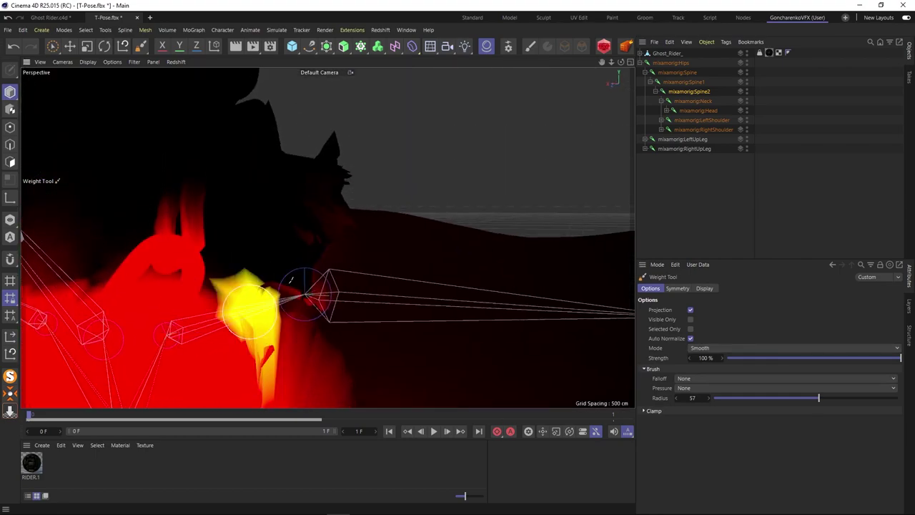
pyautogui.moveTo(192, 233)
pyautogui.mouseDown()
pyautogui.moveTo(172, 223)
pyautogui.moveTo(189, 183)
pyautogui.moveTo(291, 206)
pyautogui.moveTo(284, 239)
pyautogui.moveTo(172, 207)
pyautogui.mouseUp()
# - Deselect the joint and examine the whole textured character from the back and front
pyautogui.click(713, 169)
pyautogui.scroll(-8, 214, 200)
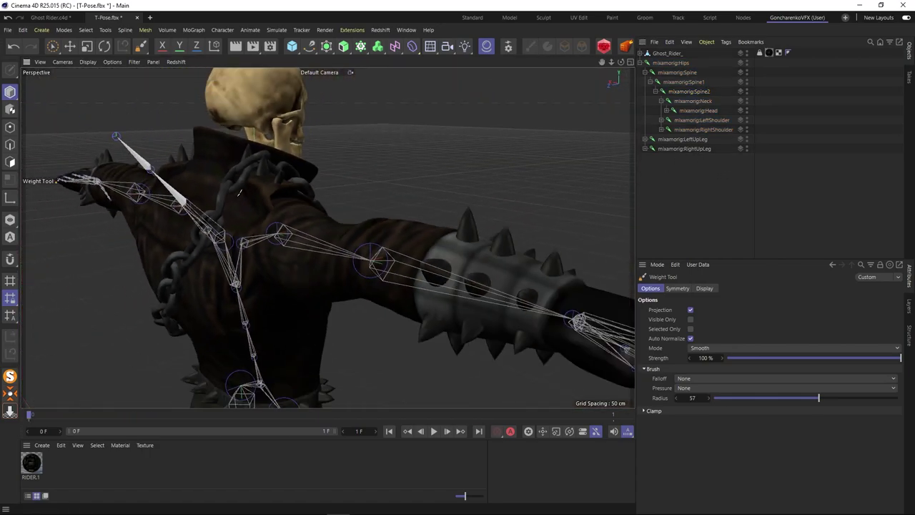
pyautogui.keyDown('alt'); pyautogui.moveTo(287, 197); pyautogui.dragTo(75, 181); pyautogui.keyUp('alt')
pyautogui.keyDown('alt'); pyautogui.moveTo(426, 236); pyautogui.dragTo(398, 171, button='middle'); pyautogui.keyUp('alt')
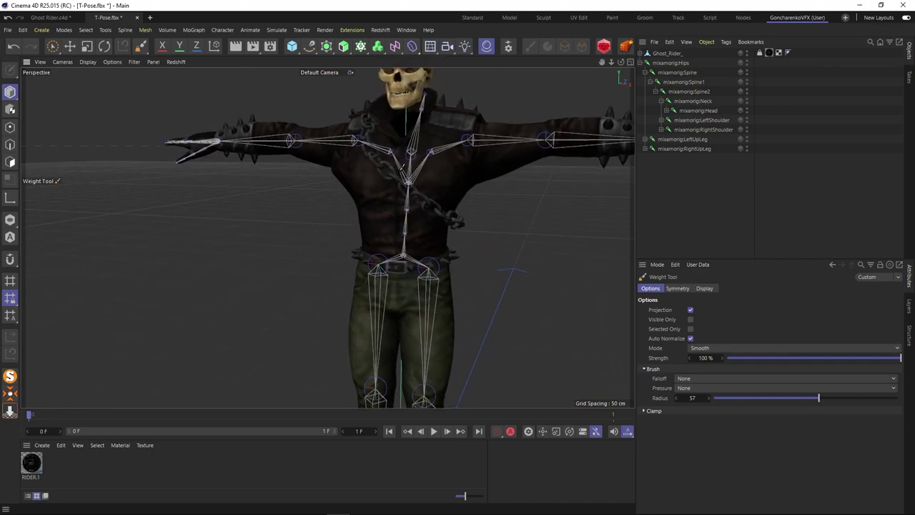
pyautogui.keyDown('alt'); pyautogui.moveTo(397, 171); pyautogui.dragTo(434, 173); pyautogui.keyUp('alt')
pyautogui.keyDown('alt'); pyautogui.moveTo(424, 159); pyautogui.dragTo(339, 211, button='middle'); pyautogui.keyUp('alt')
pyautogui.scroll(-4, 336, 205)
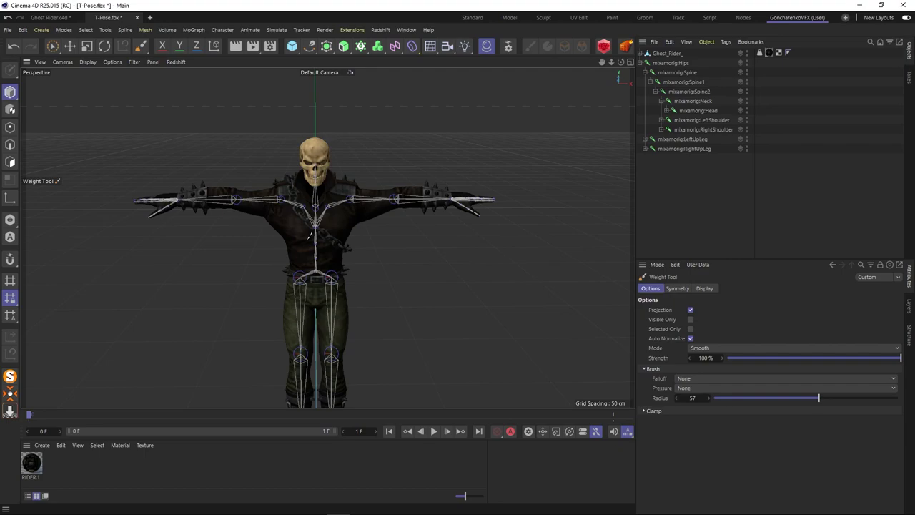
pyautogui.keyDown('alt'); pyautogui.moveTo(310, 234); pyautogui.dragTo(197, 190); pyautogui.keyUp('alt')
# - Export the corrected character as an FBX named Ghost Rider_2 into the Ghost_Rider_c4d folder, and minimize Cinema 4D to show that folder
pyautogui.click(53, 47)
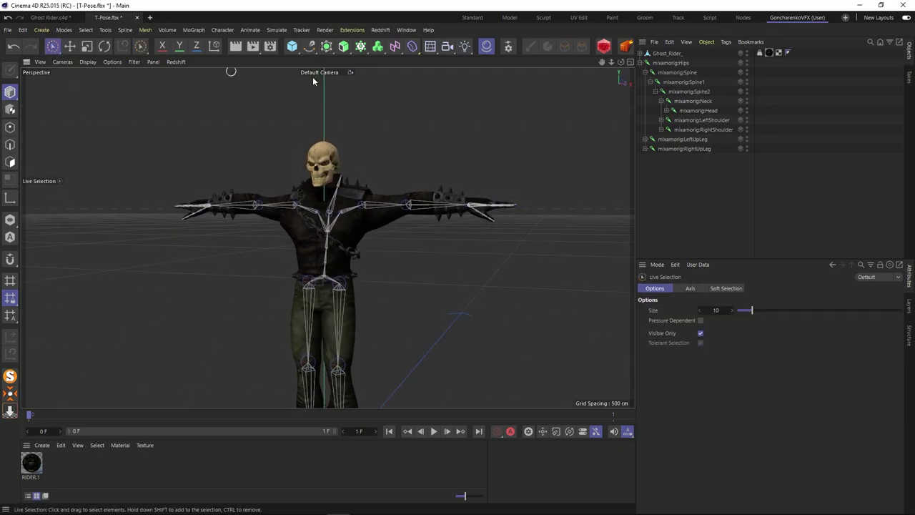
pyautogui.click(7, 30)
pyautogui.moveTo(64, 234)
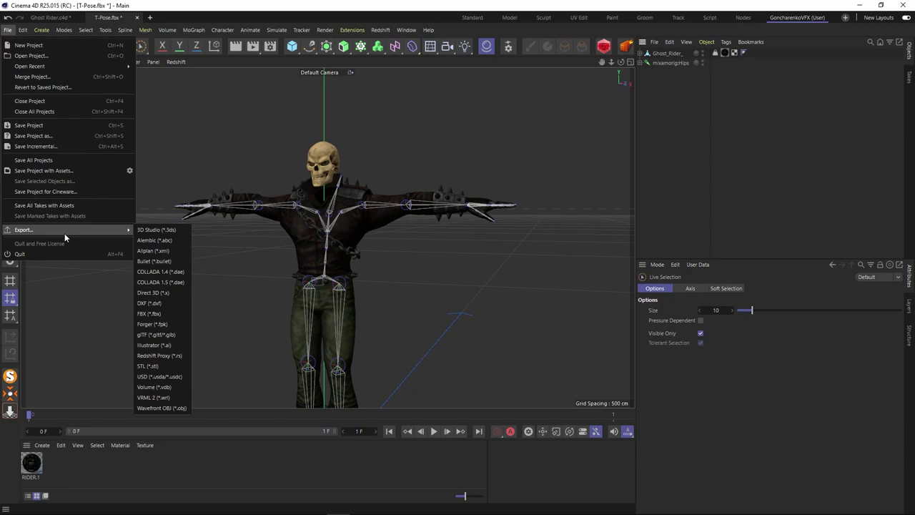
pyautogui.click(163, 314)
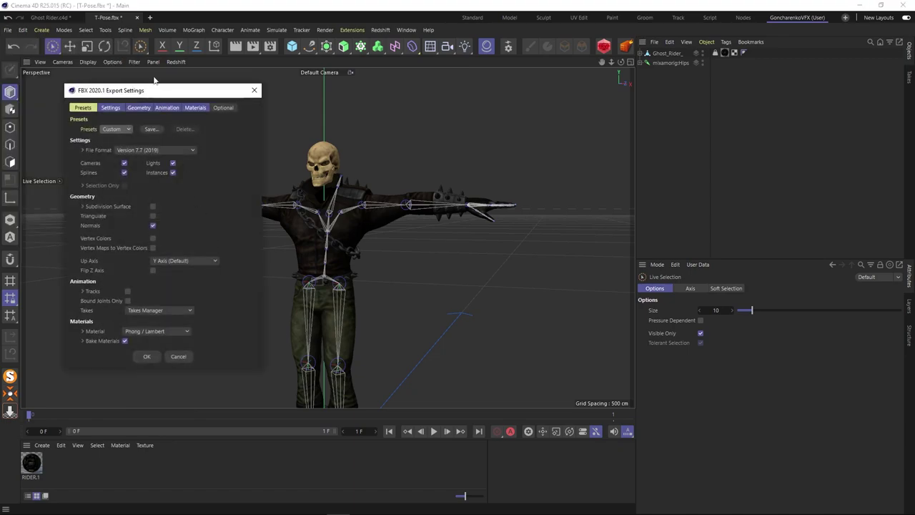
pyautogui.moveTo(158, 91); pyautogui.dragTo(153, 75)
pyautogui.click(143, 339)
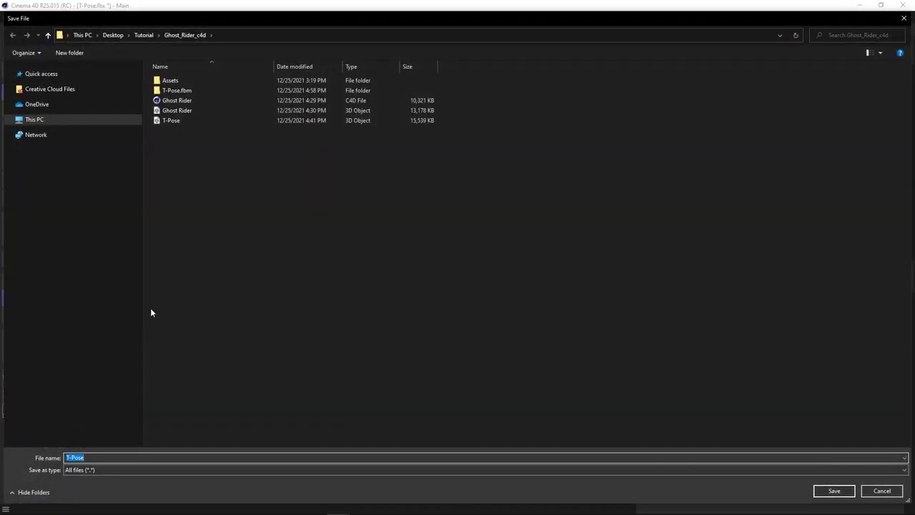
pyautogui.click(176, 110)
pyautogui.press('Return')
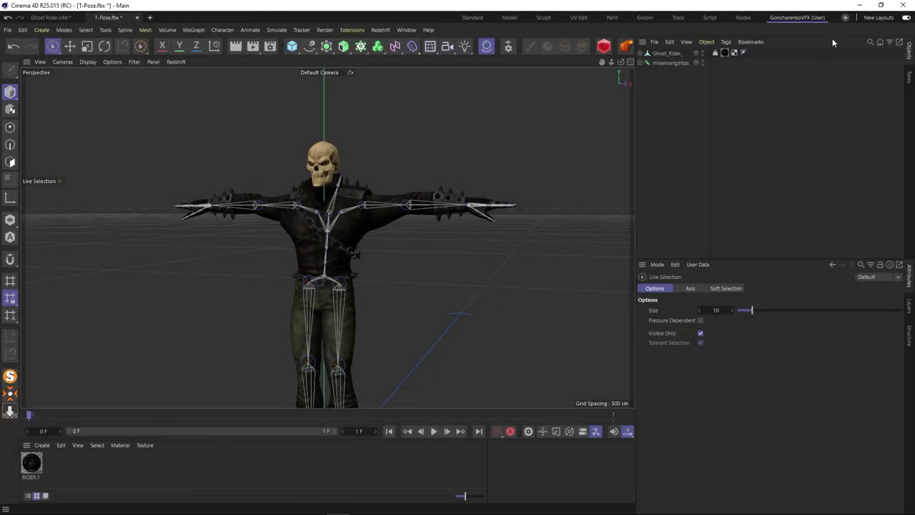
pyautogui.click(861, 5)
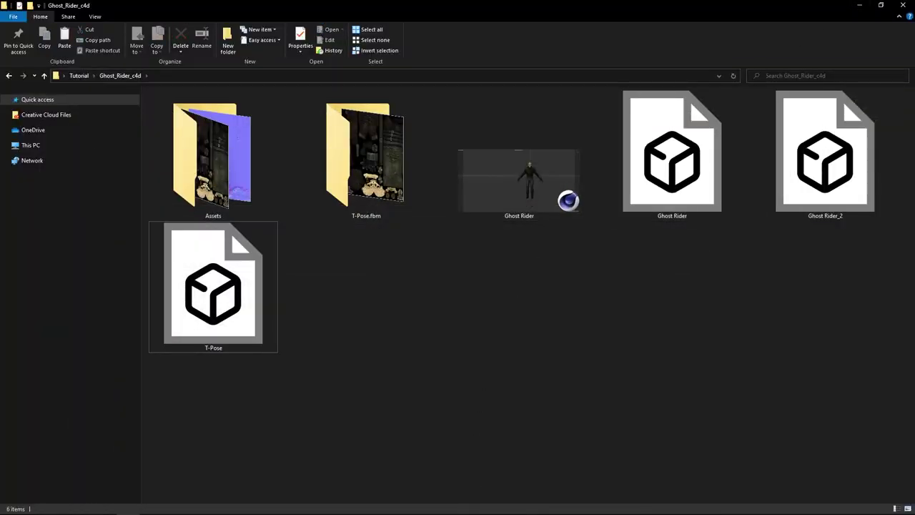
pyautogui.moveTo(491, 512)
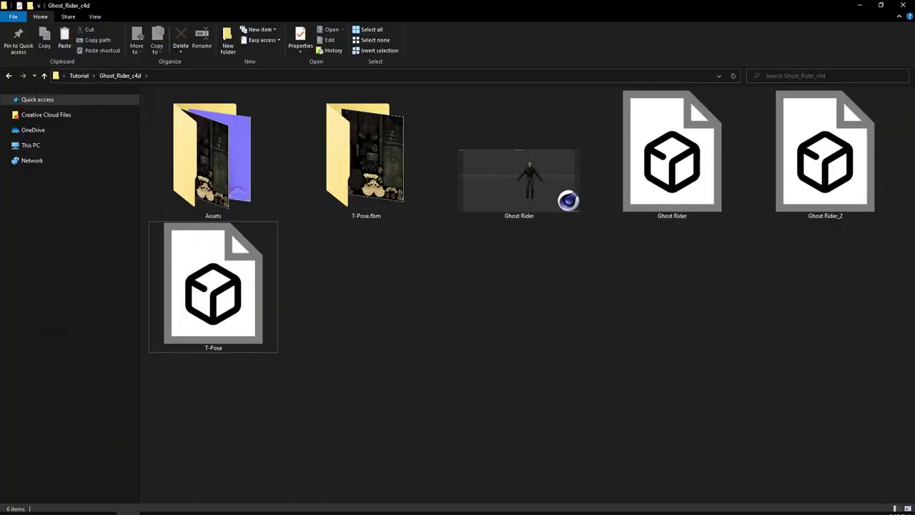
# - Switch to Mixamo, upload the Ghost Rider_2 FBX from the Ghost_Rider_c4d folder as a new character, and accept the rig review
pyautogui.click(315, 505)
pyautogui.click(822, 129)
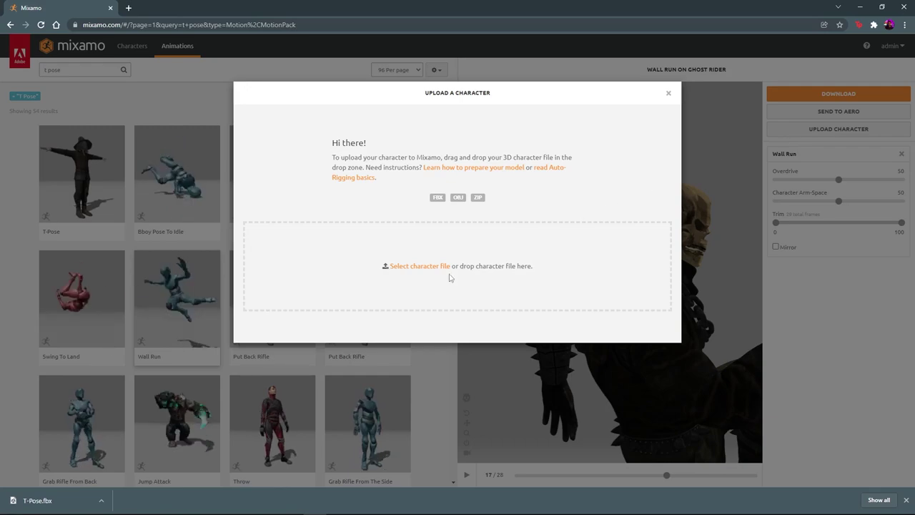
pyautogui.click(128, 507)
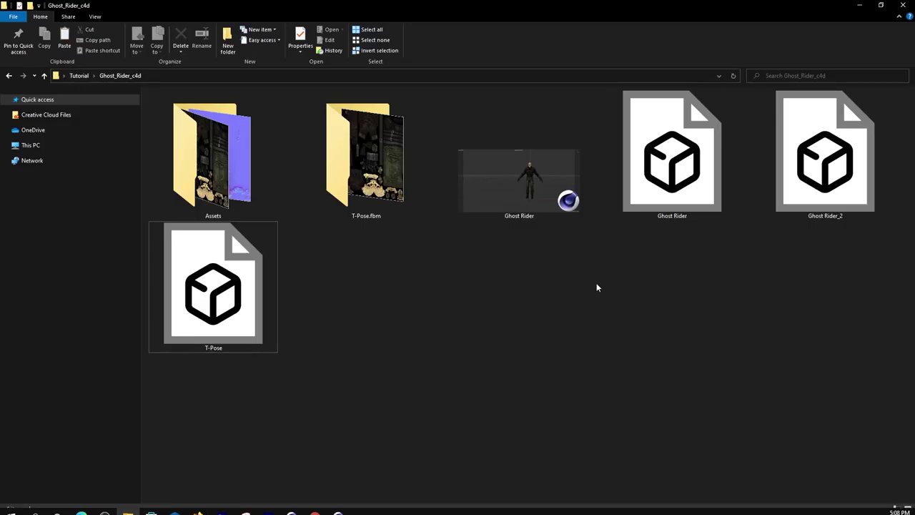
pyautogui.moveTo(822, 158); pyautogui.dragTo(436, 280)
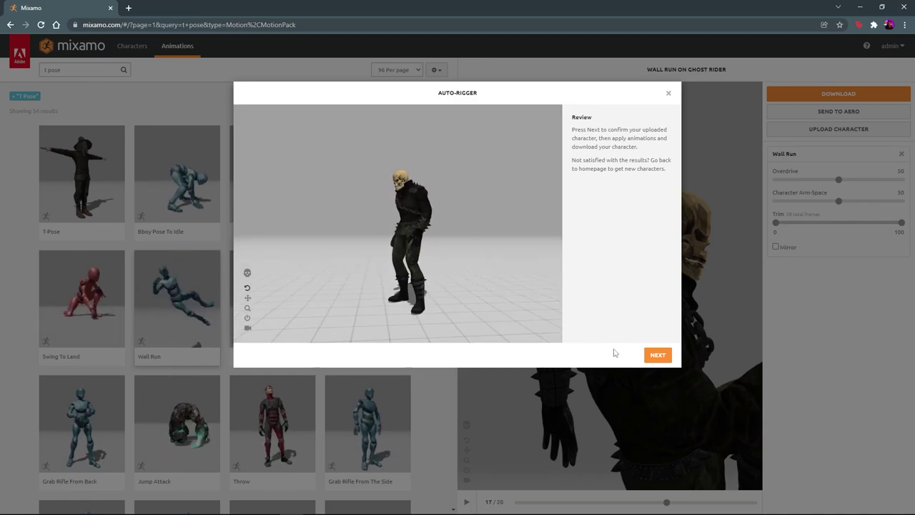
pyautogui.click(653, 354)
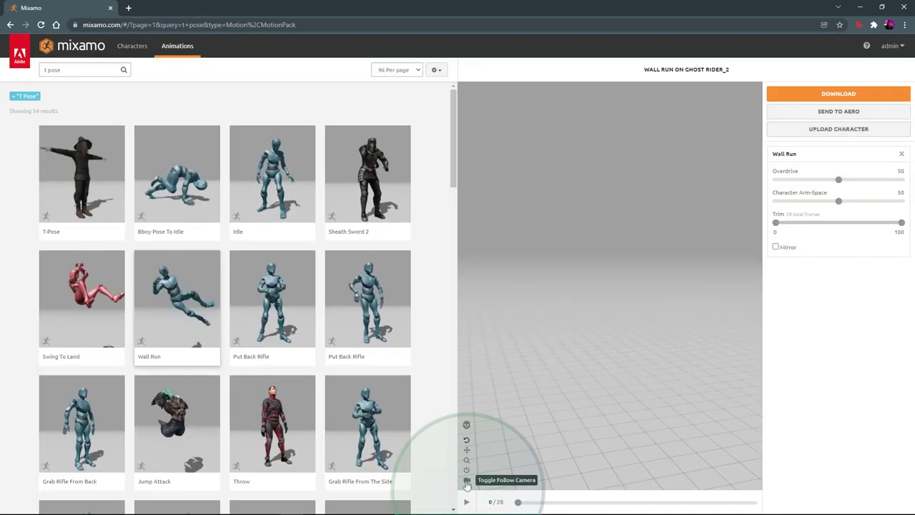
# - Replace the T-Pose search filter with a search for "aerial" and apply the Aerial Evade animation to the character
pyautogui.moveTo(619, 335); pyautogui.dragTo(538, 321)
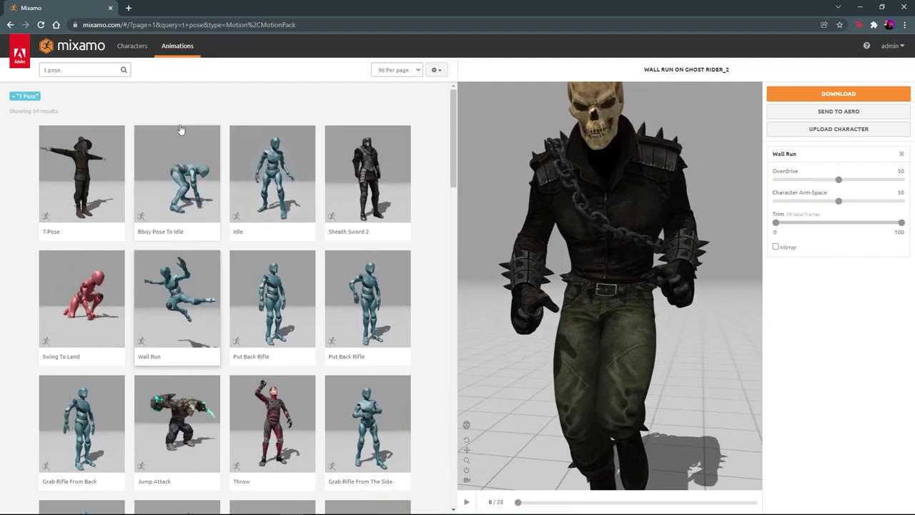
pyautogui.click(24, 96)
pyautogui.click(56, 69)
pyautogui.write('aerial')
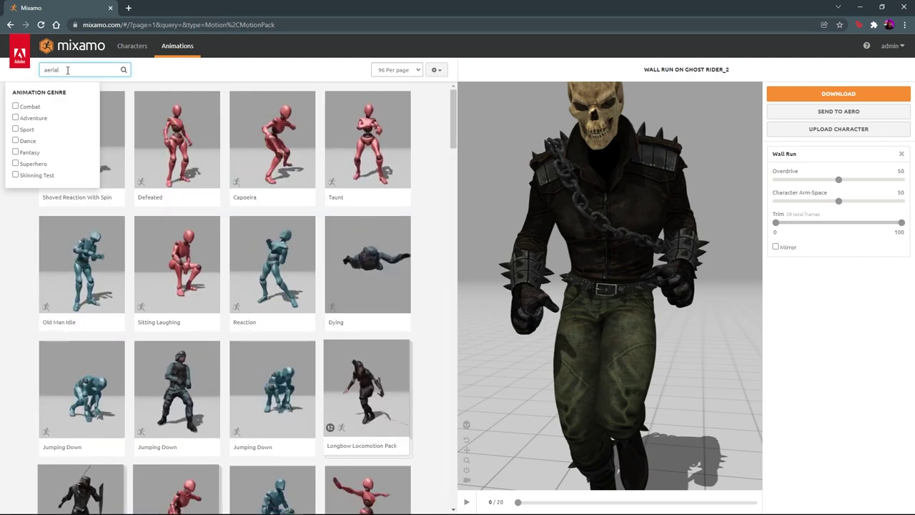
pyautogui.press('Return')
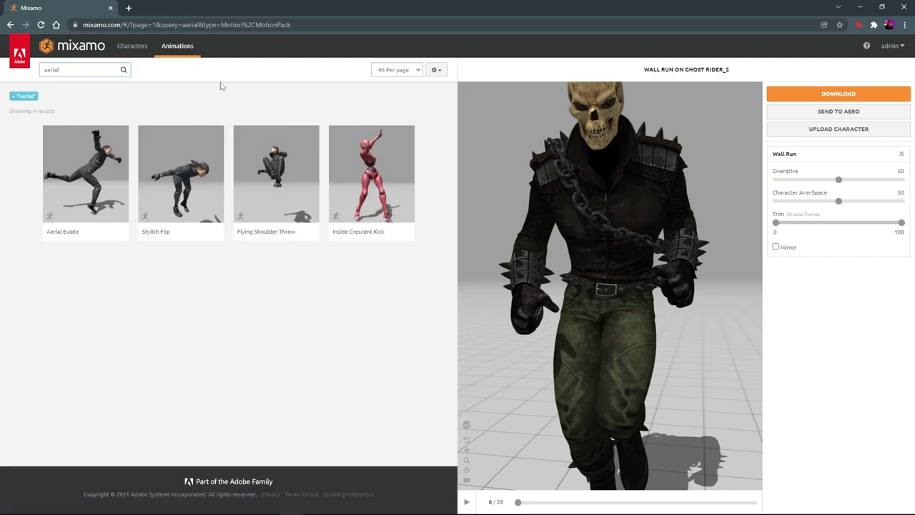
pyautogui.click(89, 186)
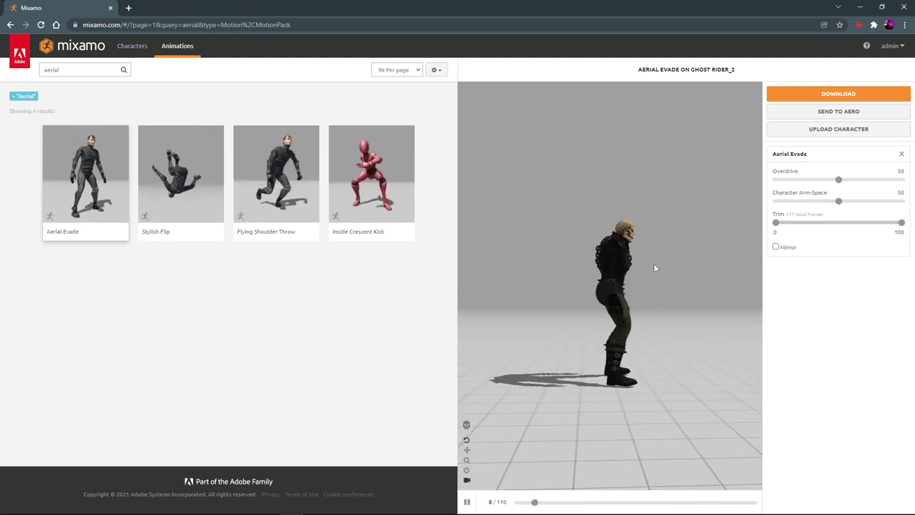
# - Preview the Aerial Evade playback, and download it as FBX Binary with skin at 30 frames per second without keyframe reduction
pyautogui.click(468, 504)
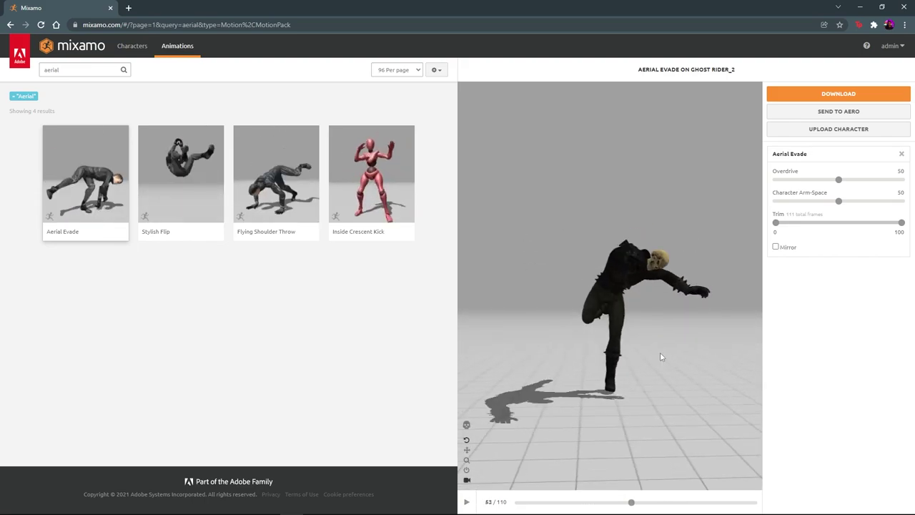
pyautogui.click(469, 504)
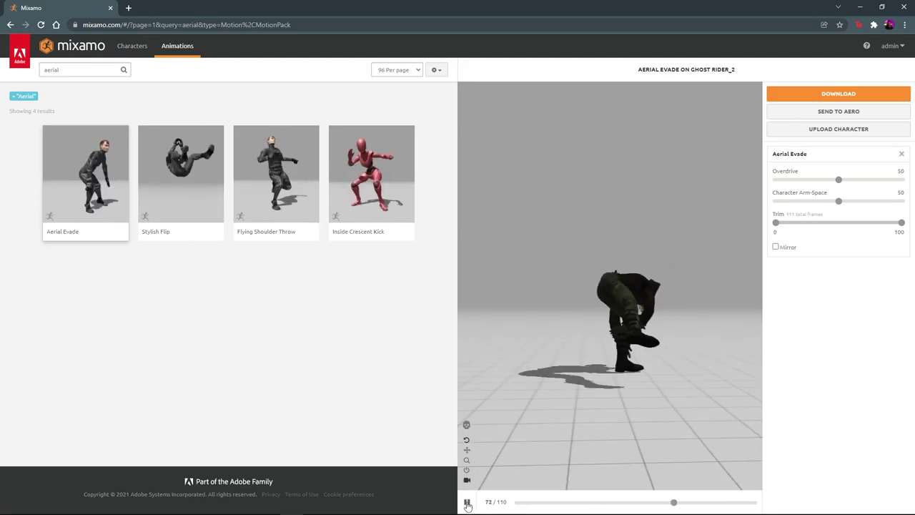
pyautogui.click(468, 503)
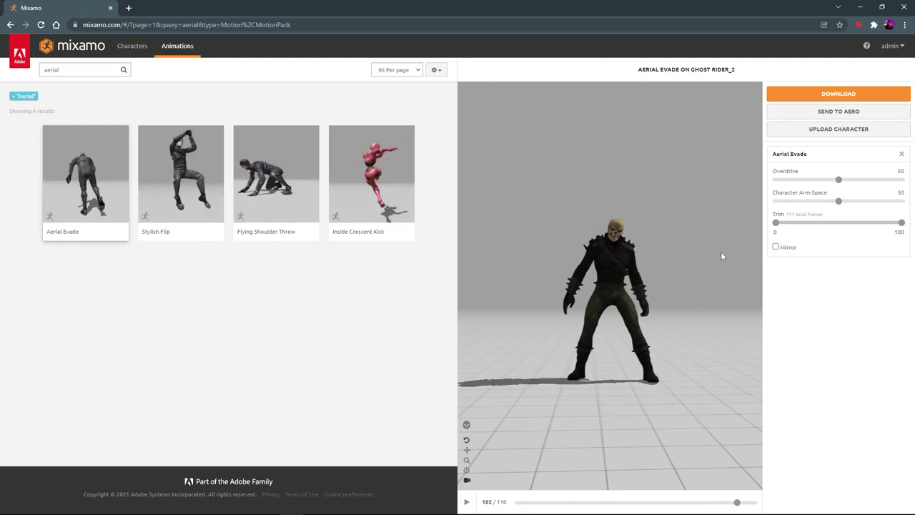
pyautogui.click(838, 94)
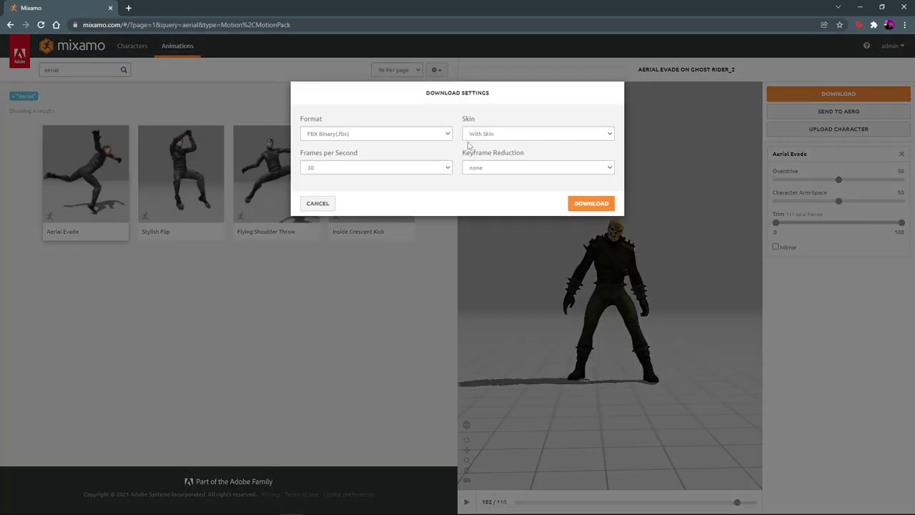
pyautogui.click(590, 204)
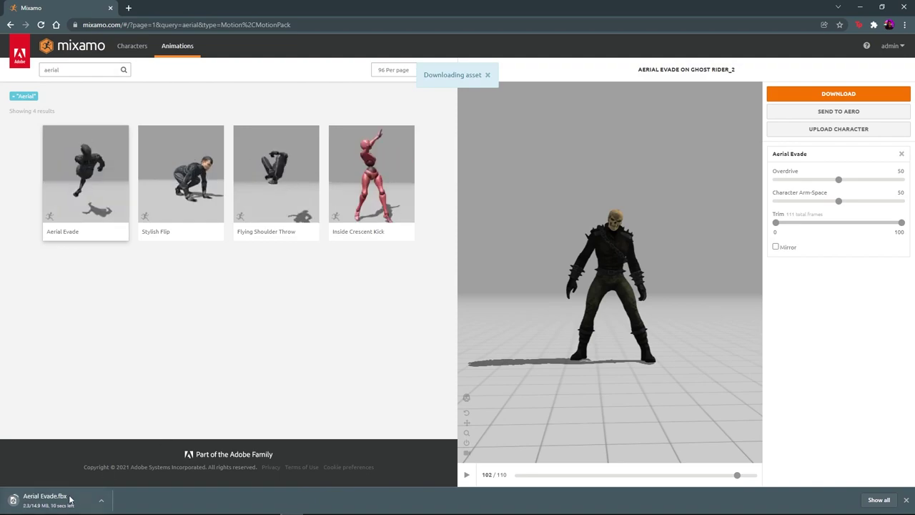
# - Replace the search with "battlecry", apply the Standing Taunt Battlecry animation to the character, and download it
pyautogui.click(19, 98)
pyautogui.click(70, 69)
pyautogui.write('b')
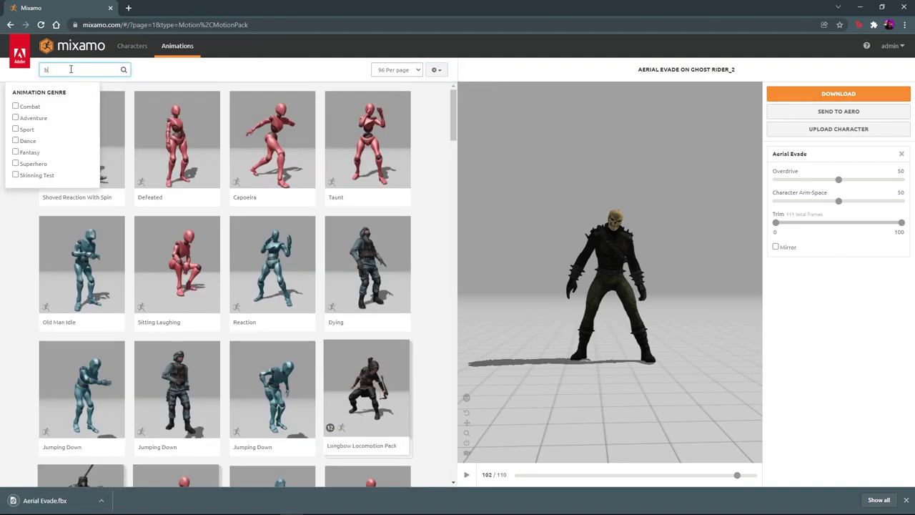
pyautogui.write('attlecry')
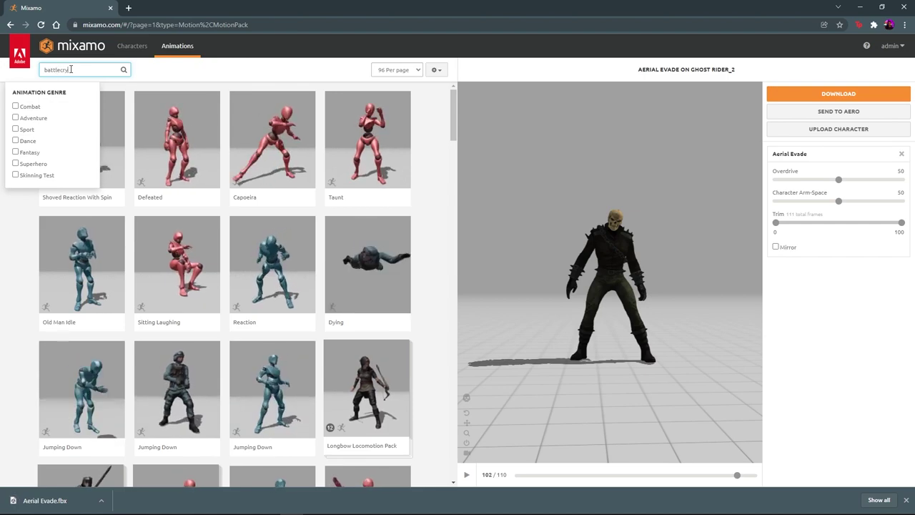
pyautogui.click(222, 150)
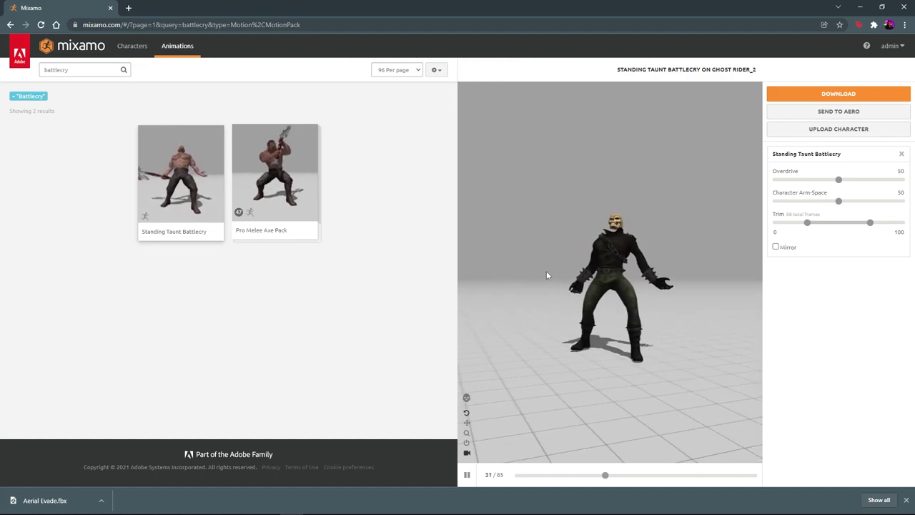
pyautogui.click(838, 93)
pyautogui.click(585, 208)
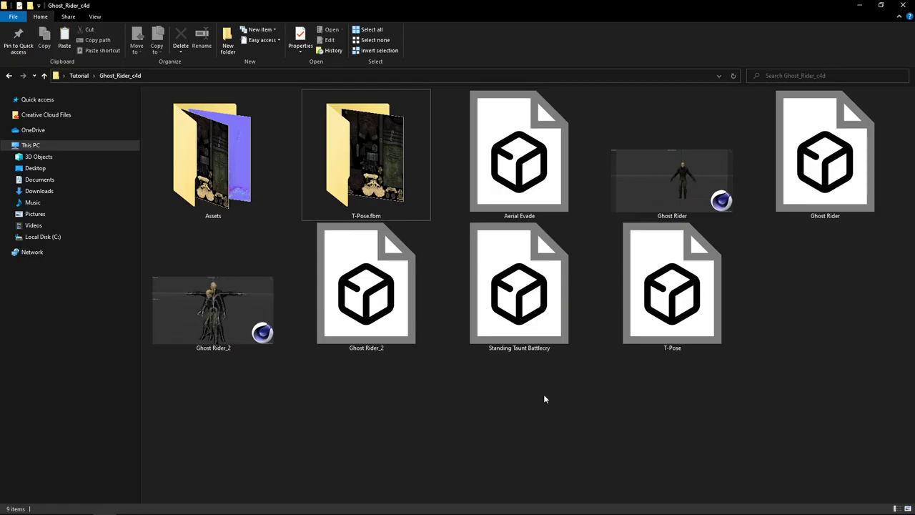
# - Move the Aerial Evade and Standing Taunt Battlecry files into a new folder named Mixamo inside Ghost_Rider_c4d
pyautogui.click(531, 277)
pyautogui.keyDown('ctrl'); pyautogui.click(527, 207); pyautogui.keyUp('ctrl')
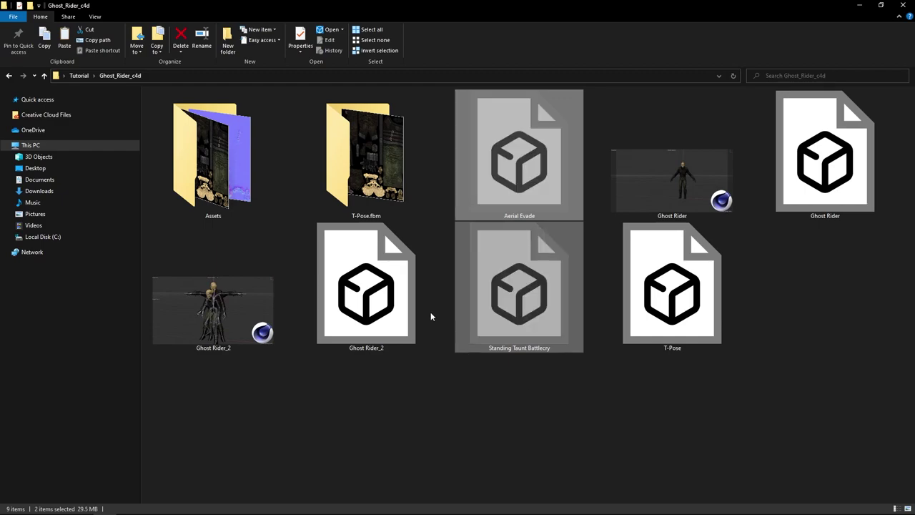
pyautogui.click(228, 45)
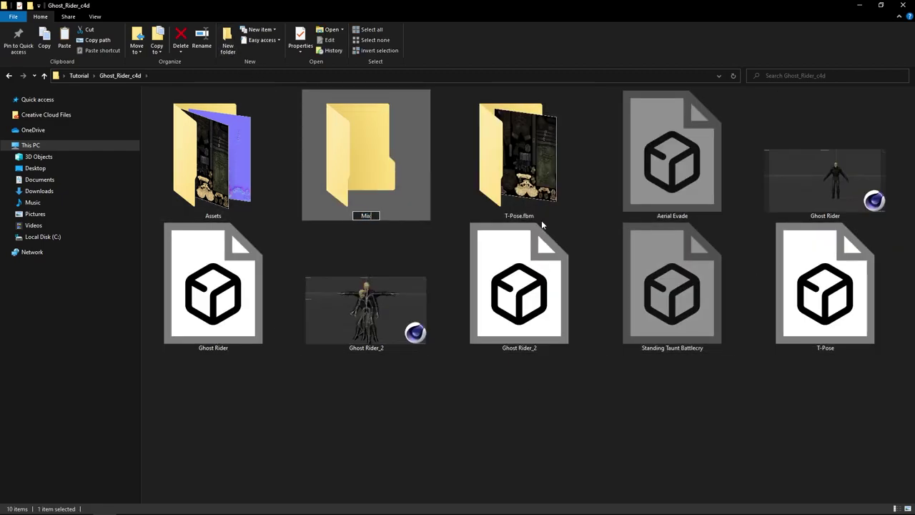
pyautogui.press('Return')
pyautogui.press('Return')
pyautogui.hotkey('ctrl', 'v')
pyautogui.click(541, 225)
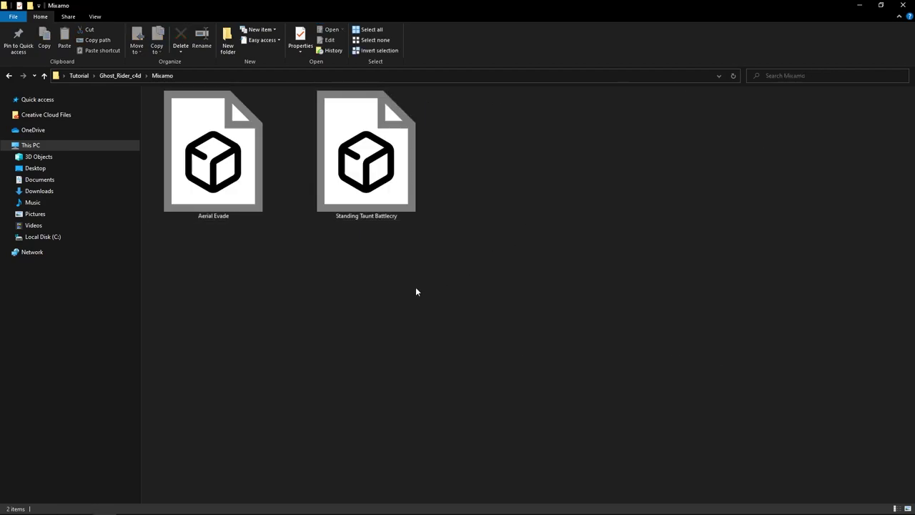
# - Import the Aerial Evade FBX from the Mixamo folder into Cinema 4D and show the whole character
pyautogui.moveTo(214, 171); pyautogui.dragTo(460, 299)
pyautogui.click(444, 362)
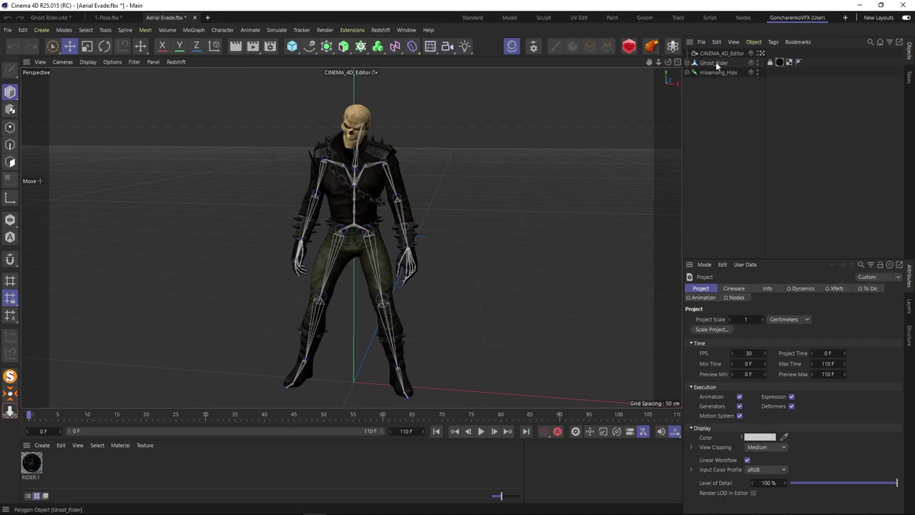
pyautogui.click(719, 55)
pyautogui.scroll(-4, 413, 229)
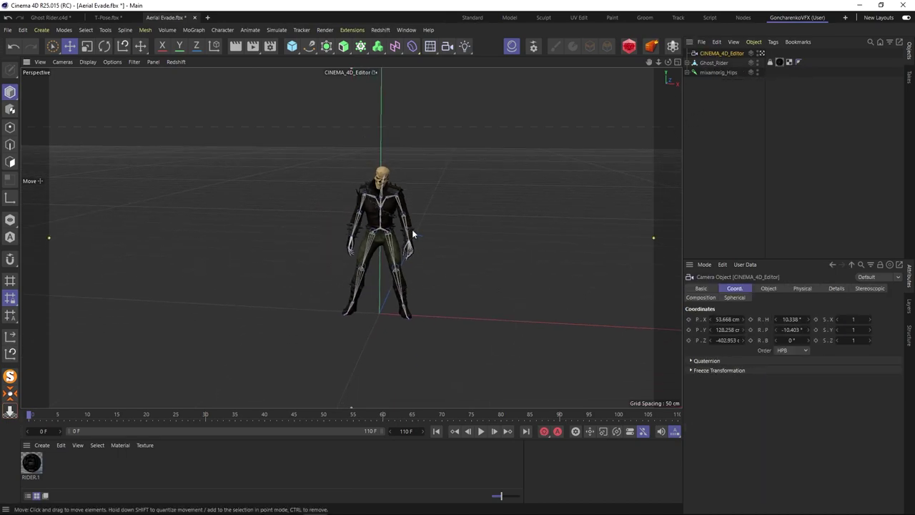
# - Play and scrub the Aerial Evade animation, inspecting the mixamorig_Hips motion path and the Ghost_Rider mesh with its Skin object
pyautogui.click(481, 432)
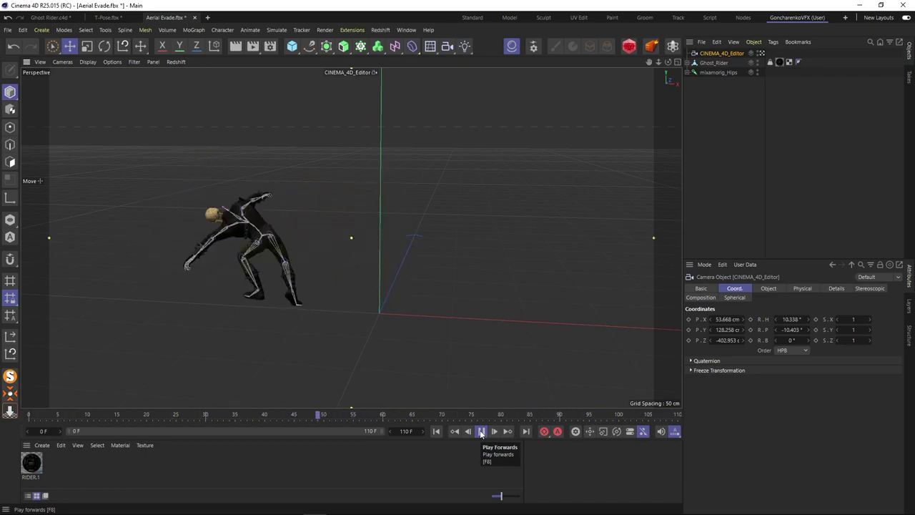
pyautogui.click(481, 431)
pyautogui.scroll(5, 182, 215)
pyautogui.keyDown('alt'); pyautogui.moveTo(183, 214); pyautogui.dragTo(391, 192); pyautogui.keyUp('alt')
pyautogui.click(723, 73)
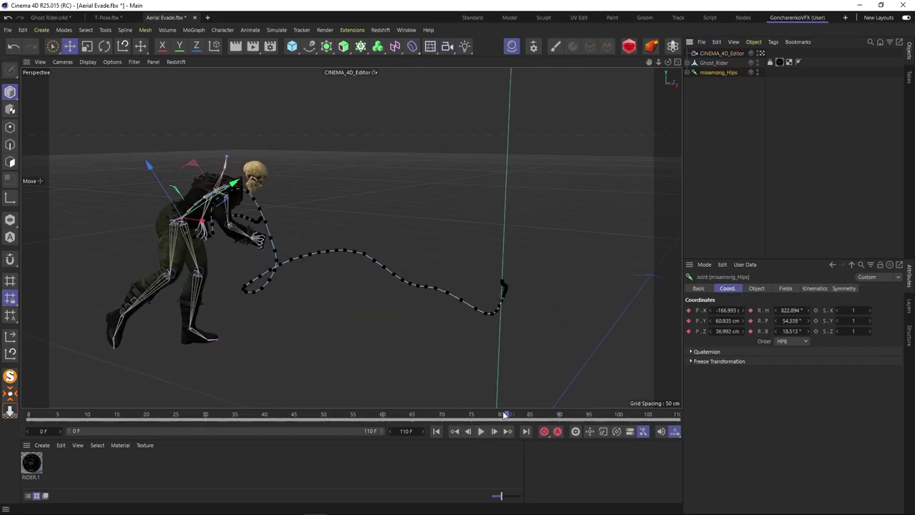
pyautogui.moveTo(504, 414); pyautogui.dragTo(101, 393)
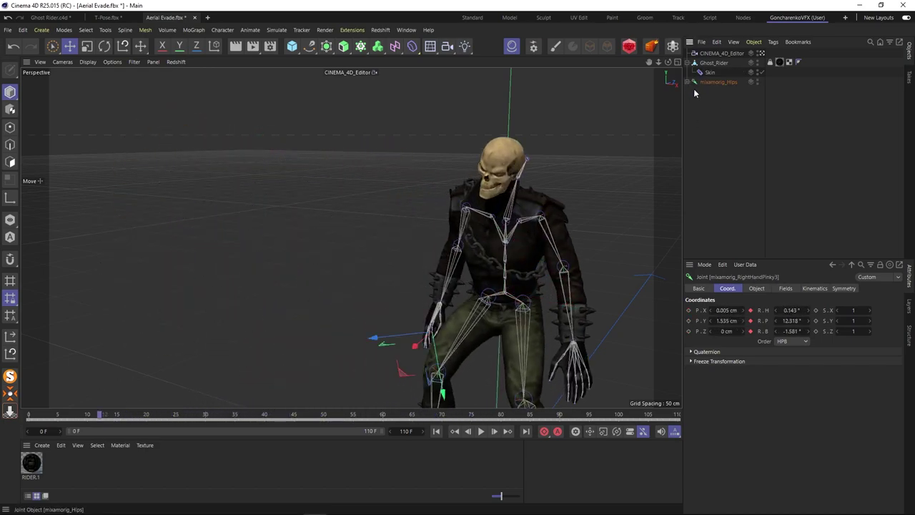
pyautogui.click(717, 91)
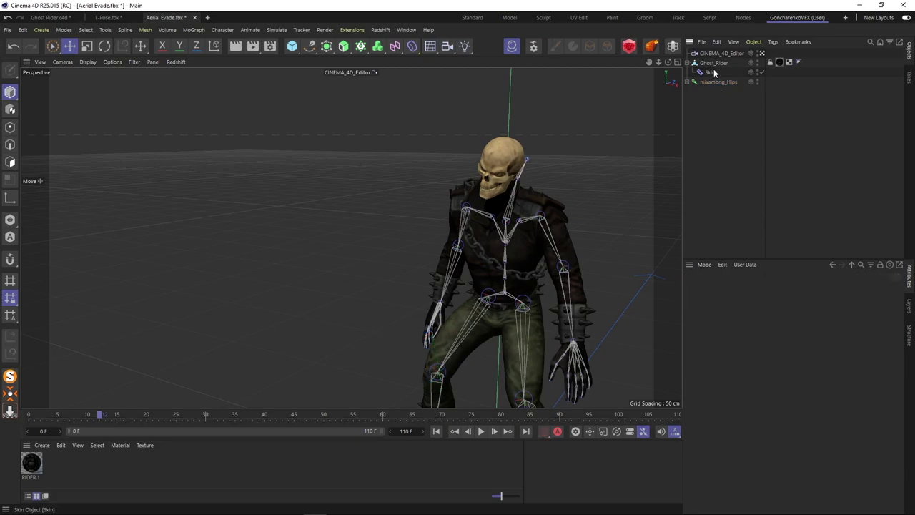
pyautogui.click(713, 64)
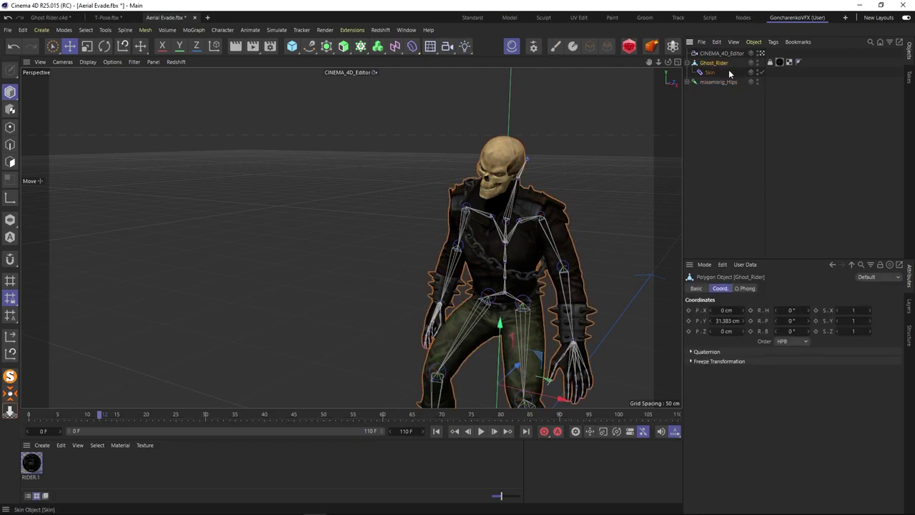
# - Replay the animation while examining the character's deformation from several sides, and return the timeline to frame 0
pyautogui.scroll(-5, 550, 235)
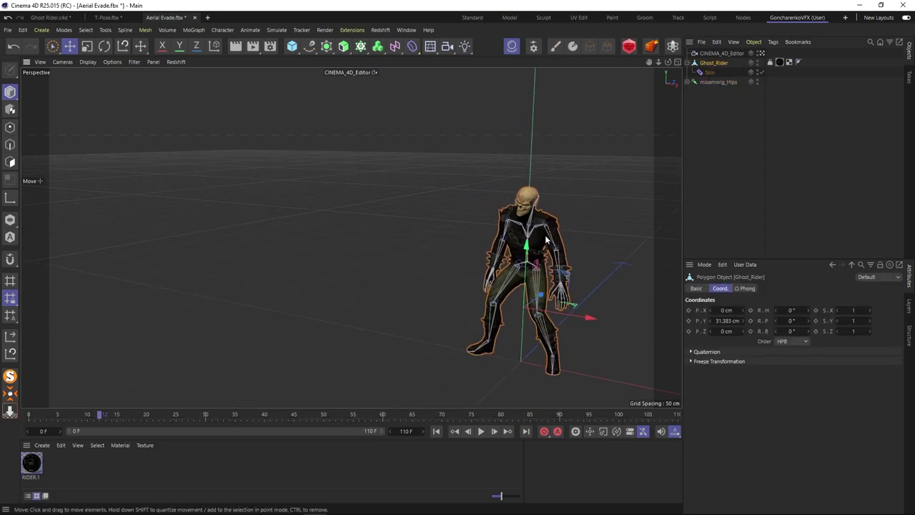
pyautogui.keyDown('alt'); pyautogui.moveTo(532, 264); pyautogui.dragTo(560, 272); pyautogui.keyUp('alt')
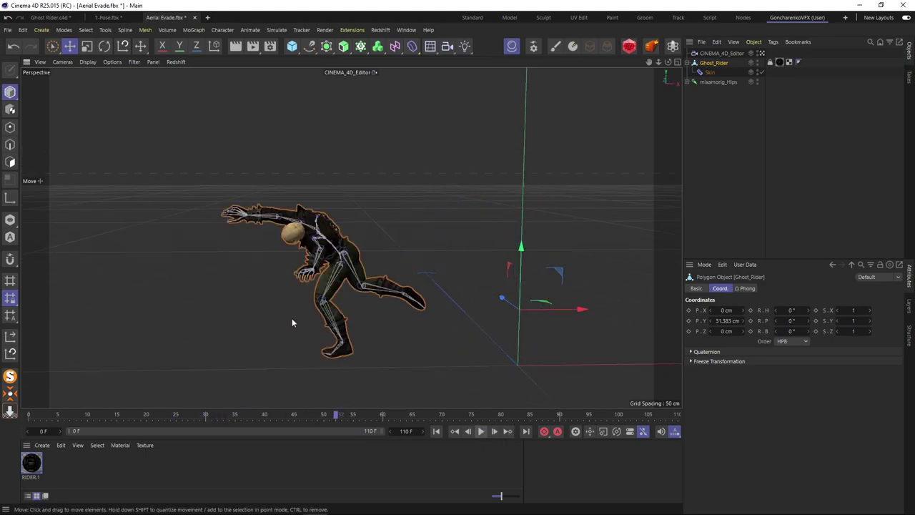
pyautogui.keyDown('alt'); pyautogui.moveTo(281, 308); pyautogui.dragTo(502, 360); pyautogui.keyUp('alt')
pyautogui.click(481, 431)
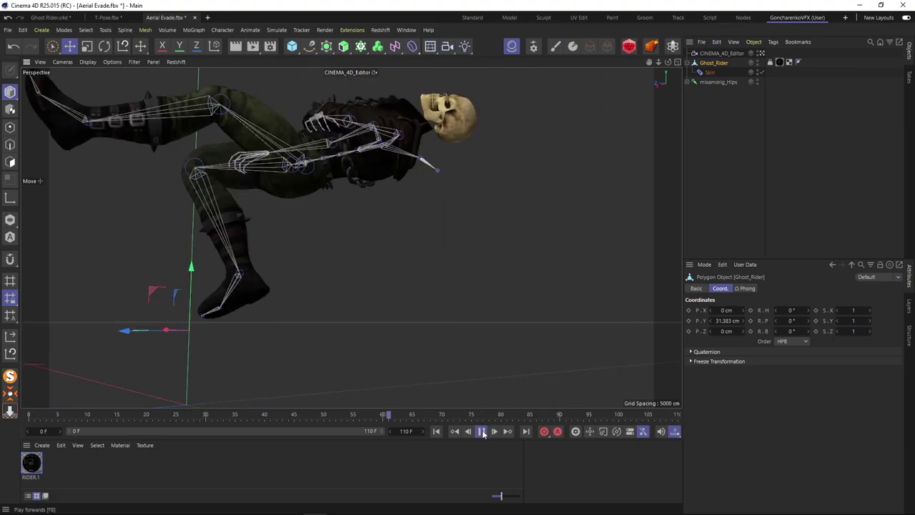
pyautogui.click(481, 431)
pyautogui.scroll(-6, 213, 216)
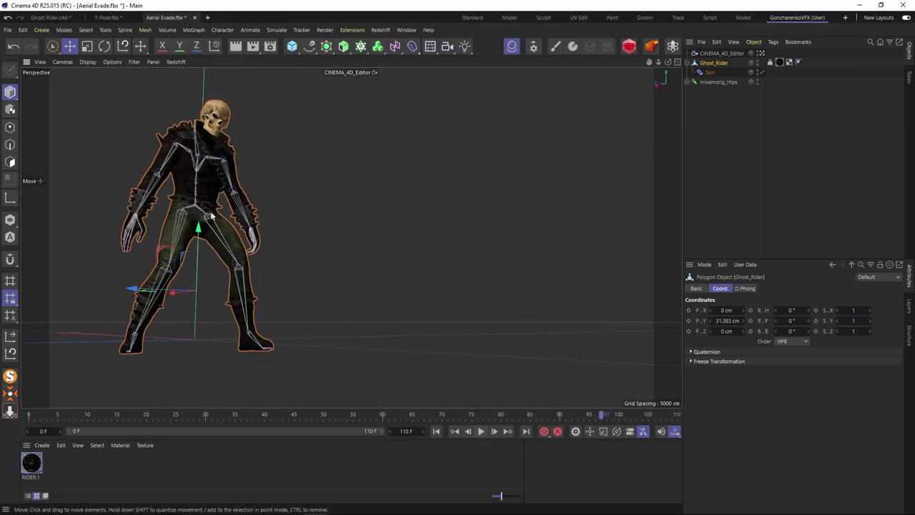
pyautogui.moveTo(214, 211)
pyautogui.keyDown('alt'); pyautogui.mouseDown()
pyautogui.moveTo(165, 212)
pyautogui.moveTo(223, 220)
pyautogui.mouseUp(); pyautogui.keyUp('alt')
pyautogui.keyDown('alt'); pyautogui.moveTo(223, 220); pyautogui.dragTo(314, 283, button='middle'); pyautogui.keyUp('alt')
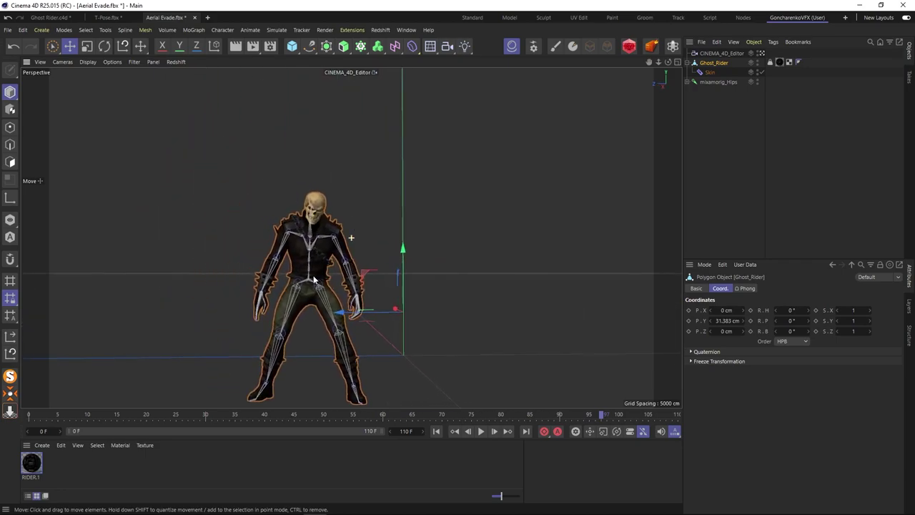
pyautogui.keyDown('alt'); pyautogui.moveTo(314, 283); pyautogui.dragTo(292, 282); pyautogui.keyUp('alt')
pyautogui.click(483, 432)
pyautogui.moveTo(149, 413); pyautogui.dragTo(29, 417)
# - Delete the imported CINEMA_4D_Editor camera, view the character from the front with the default camera, and select the Ghost_Rider mesh
pyautogui.click(720, 53)
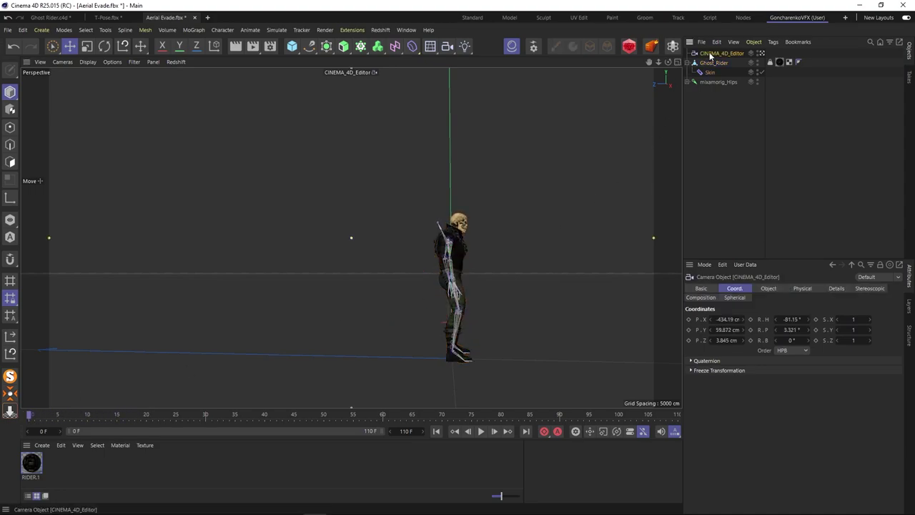
pyautogui.press('Delete')
pyautogui.scroll(7, 353, 188)
pyautogui.keyDown('alt'); pyautogui.moveTo(349, 223); pyautogui.dragTo(430, 194); pyautogui.keyUp('alt')
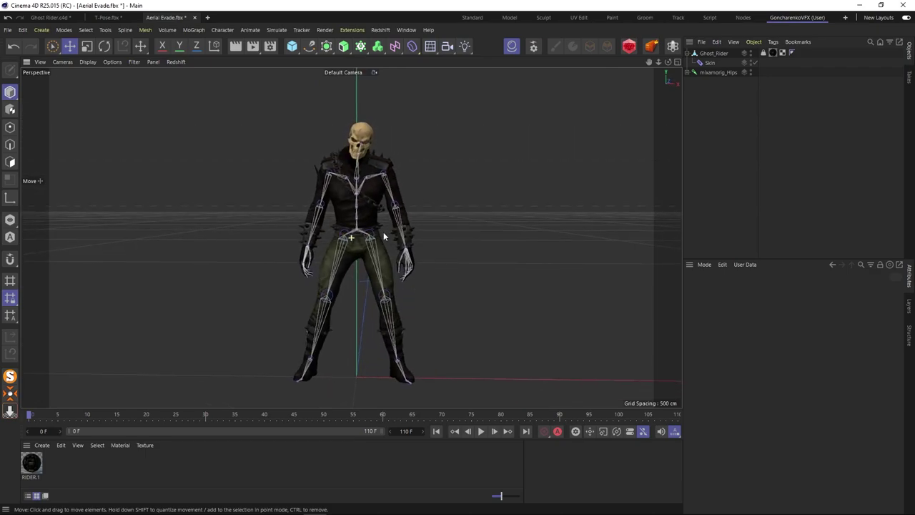
pyautogui.click(712, 55)
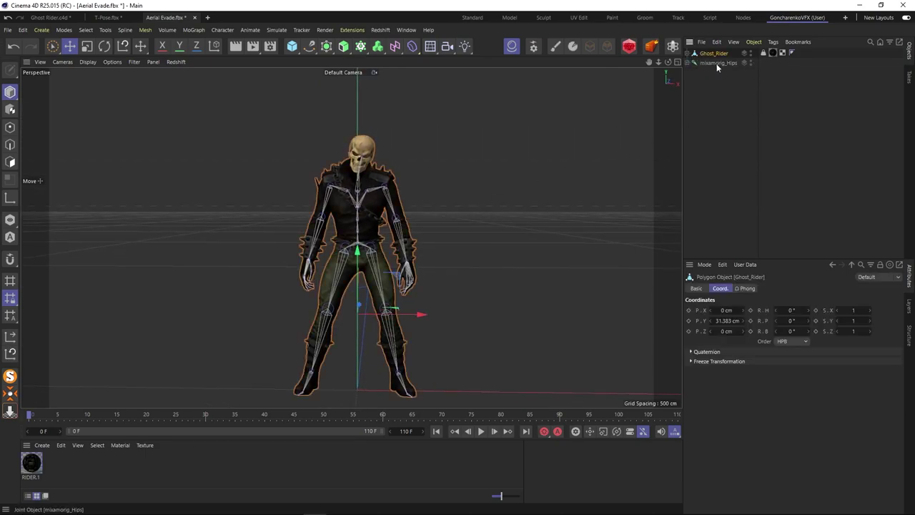
# - Group the Ghost_Rider mesh and mixamorig_Hips under one null and name the group Aerial
pyautogui.keyDown('ctrl'); pyautogui.click(717, 63); pyautogui.keyUp('ctrl')
pyautogui.click(753, 43)
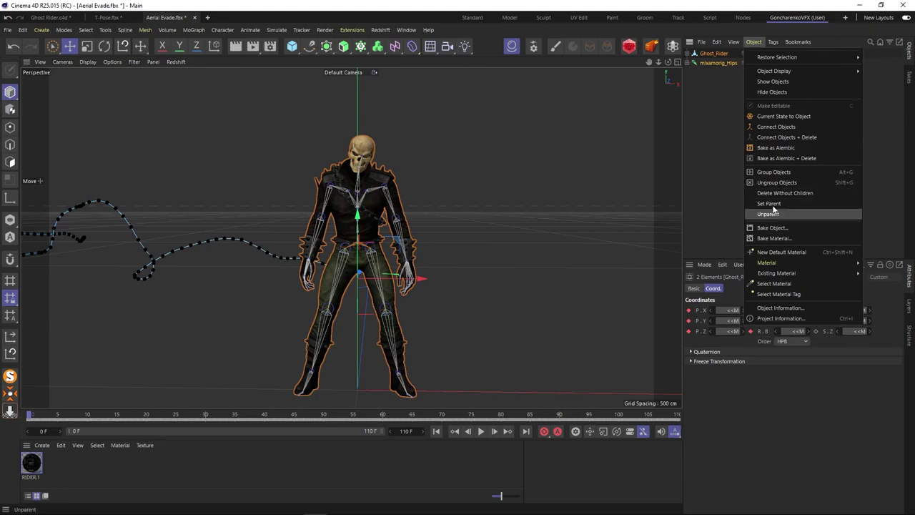
pyautogui.click(773, 172)
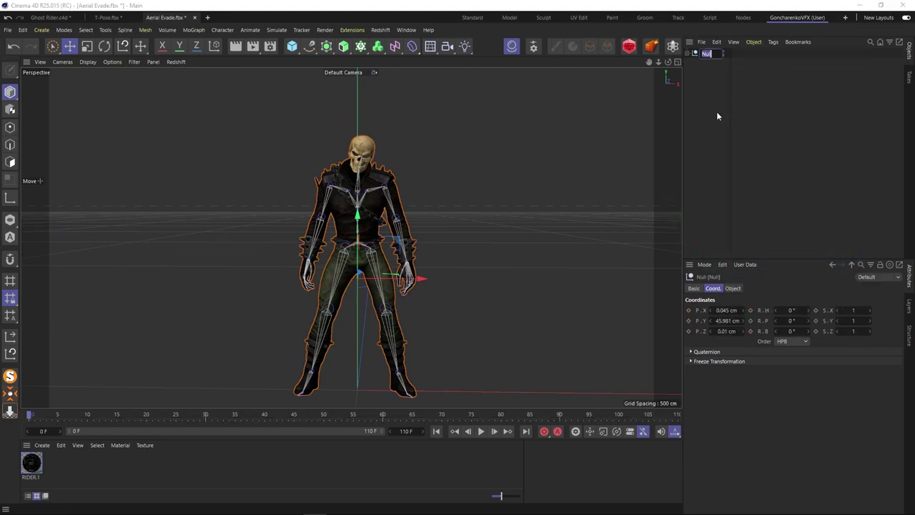
pyautogui.write('Aerial')
pyautogui.press('Return')
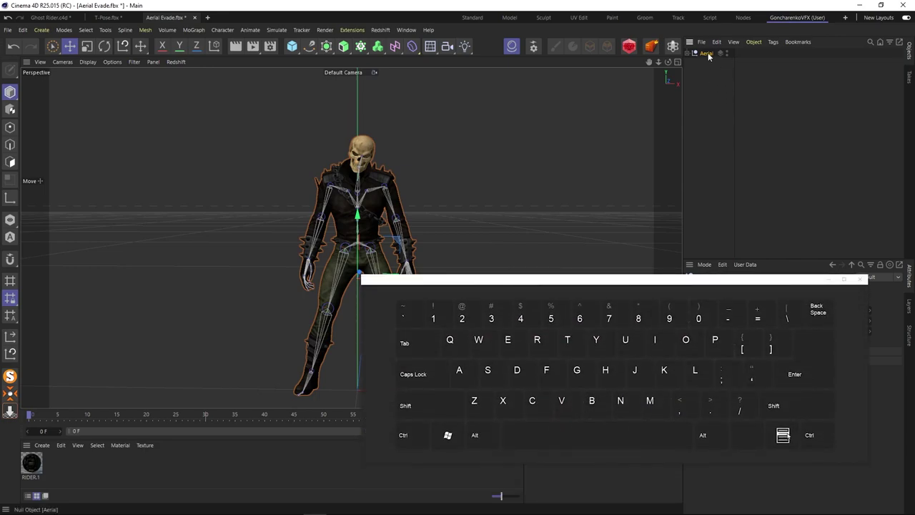
# - Move the Aerial group into the Ghost Rider.c4d project and hide the original Ghost Rider mesh
pyautogui.hotkey('ctrl', 'x')
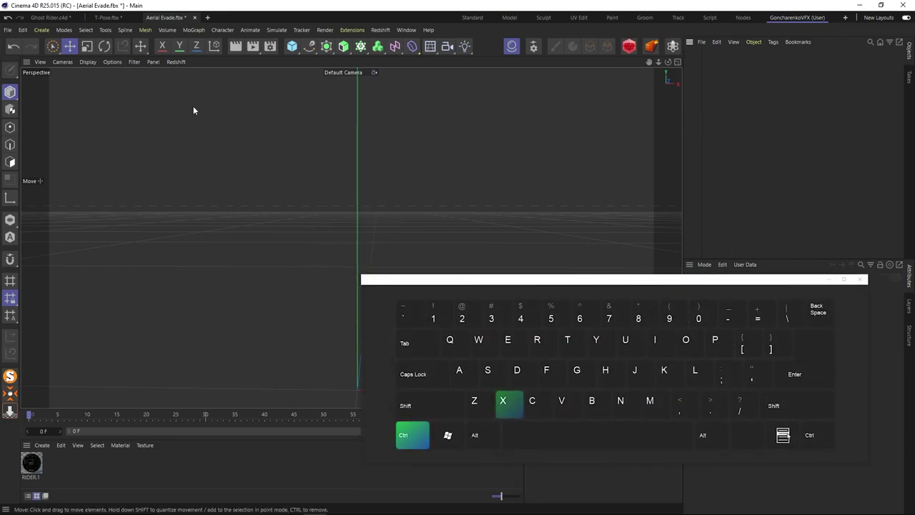
pyautogui.click(50, 18)
pyautogui.hotkey('ctrl', 'v')
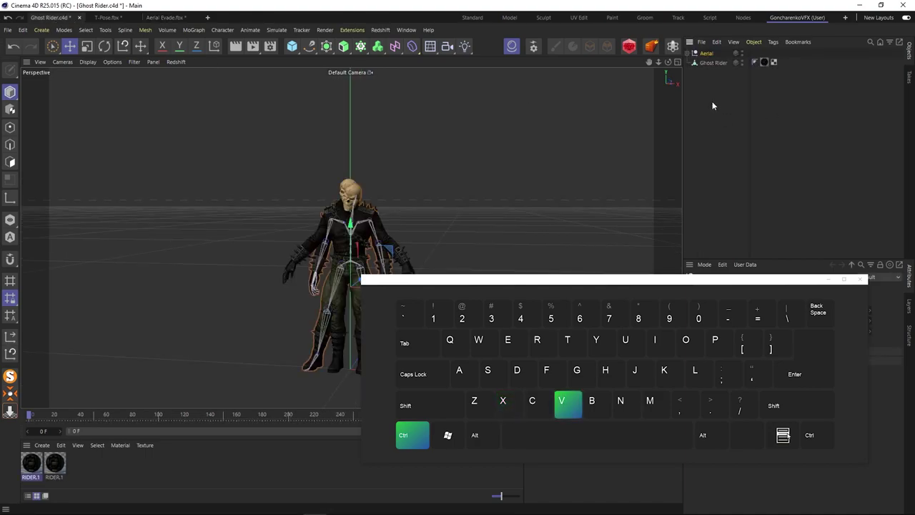
pyautogui.click(741, 63)
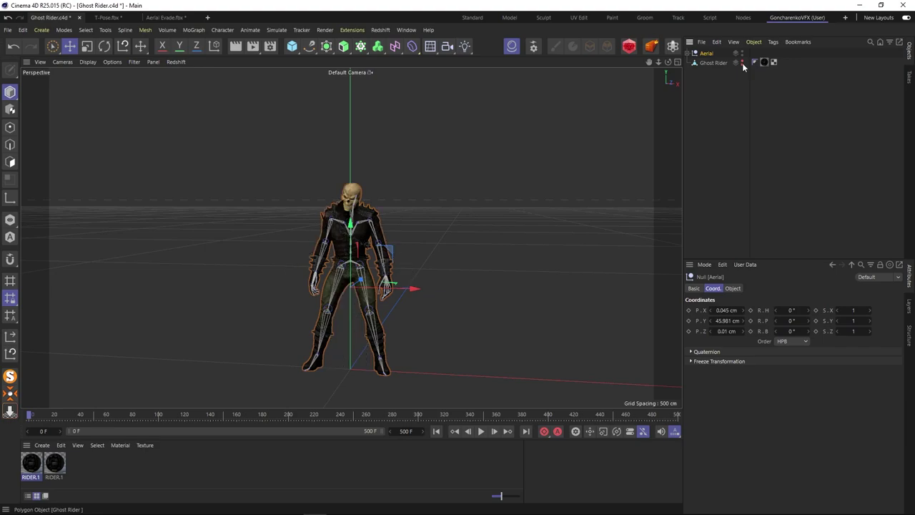
pyautogui.click(710, 92)
# - In the T-Pose.fbx project, group the Ghost_Rider mesh and mixamorig_Hips under a null
pyautogui.click(107, 17)
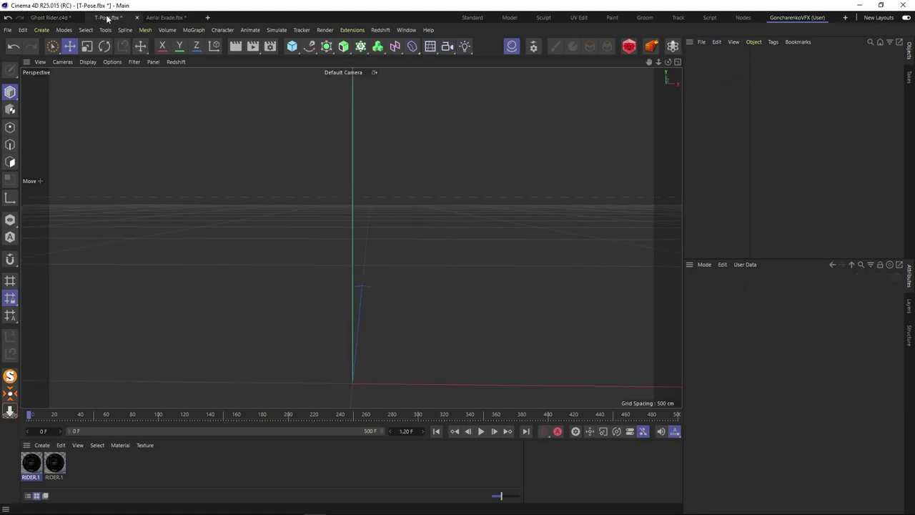
pyautogui.click(718, 56)
pyautogui.keyDown('ctrl'); pyautogui.click(716, 63); pyautogui.keyUp('ctrl')
pyautogui.click(754, 42)
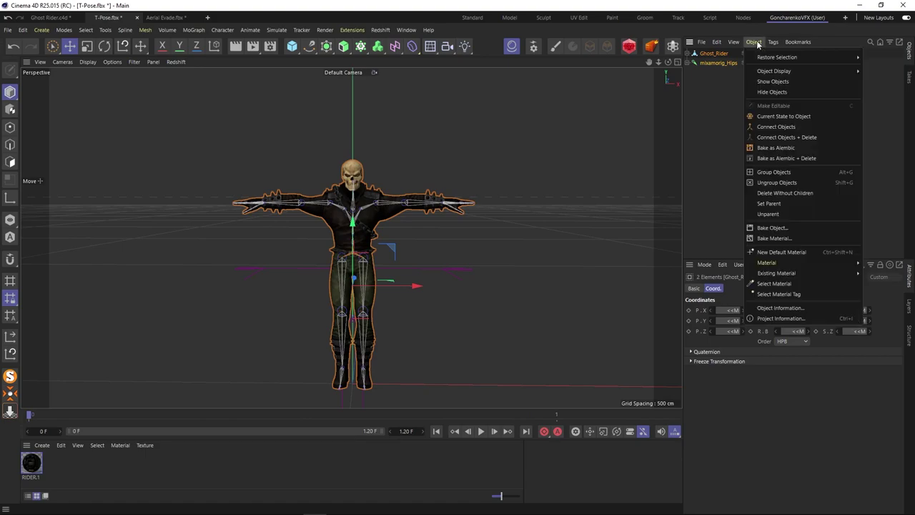
pyautogui.click(773, 172)
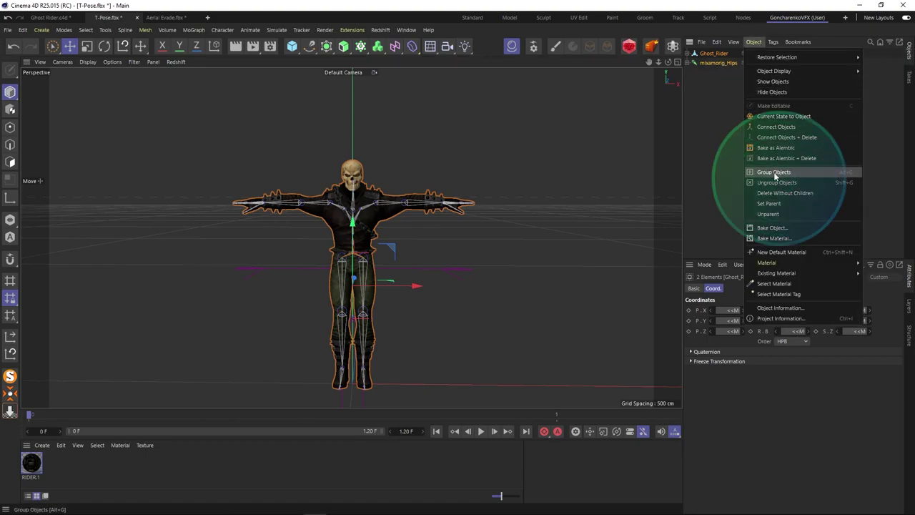
# - Group the Ghost_Rider mesh and mixamorig_Hips joint under a null named T-Pose
pyautogui.doubleClick(704, 54)
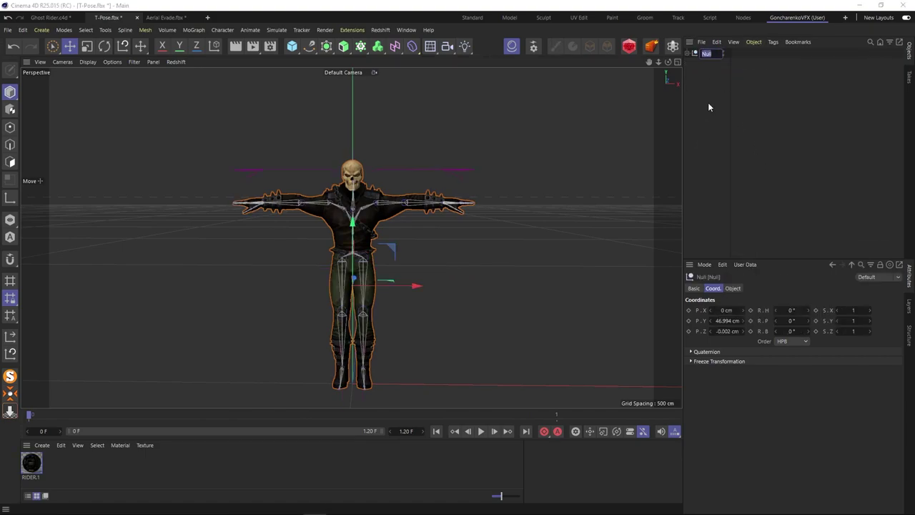
pyautogui.write('T-Pose')
pyautogui.press('Return')
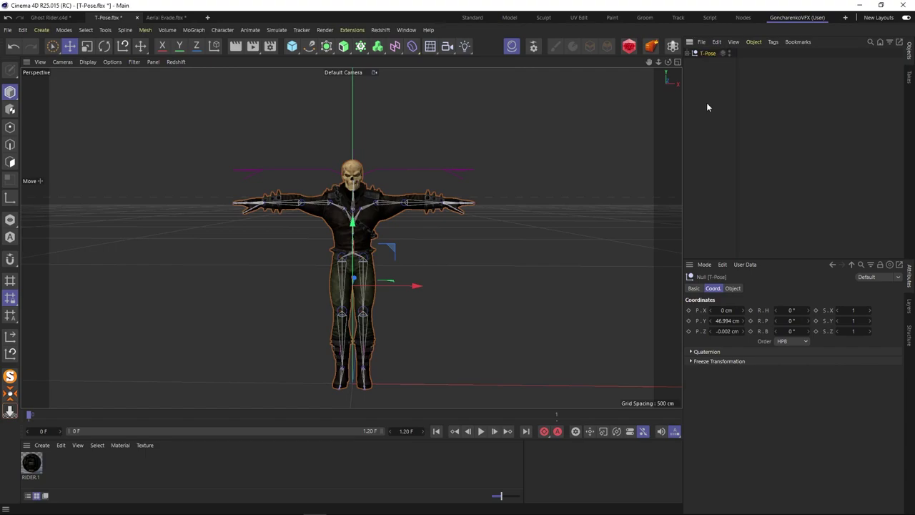
# - Move the T-Pose group out of its project into the Ghost Rider.c4d project and hide it in the viewport and render
pyautogui.press('Delete')
pyautogui.click(50, 17)
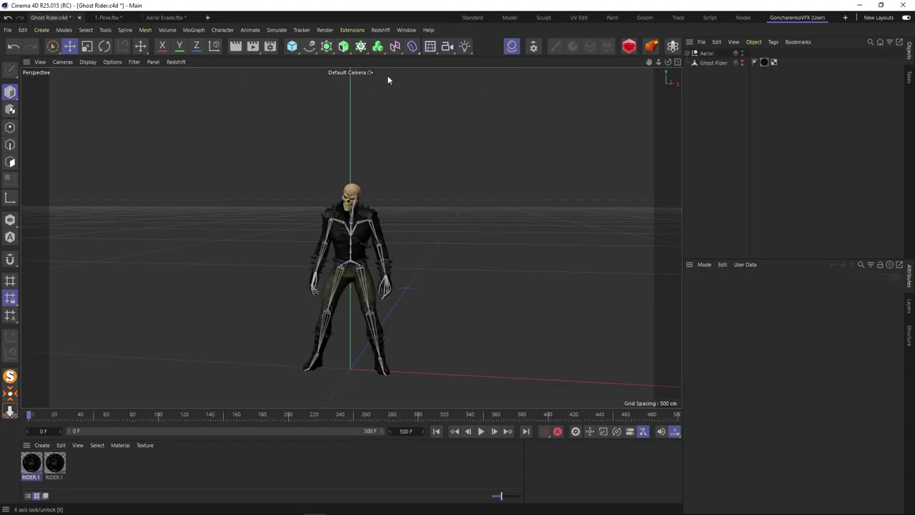
pyautogui.hotkey('ctrl', 'v')
pyautogui.click(719, 110)
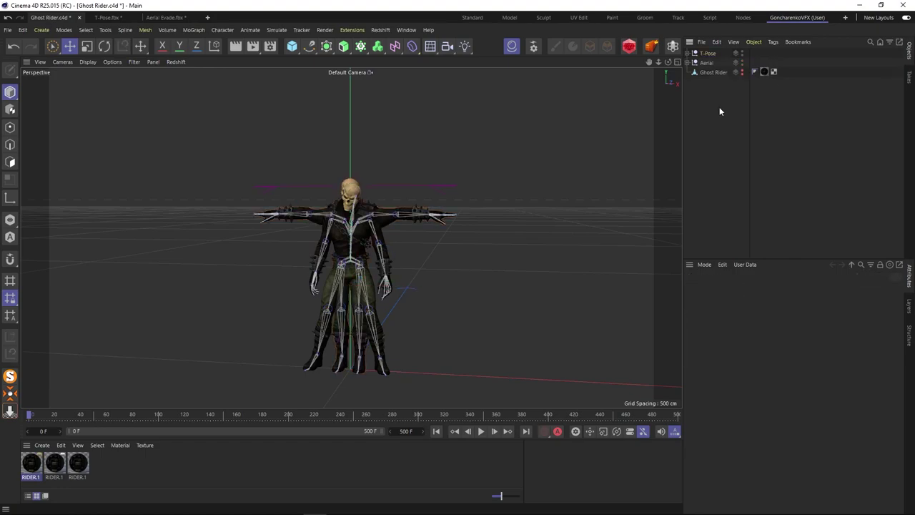
pyautogui.click(742, 53)
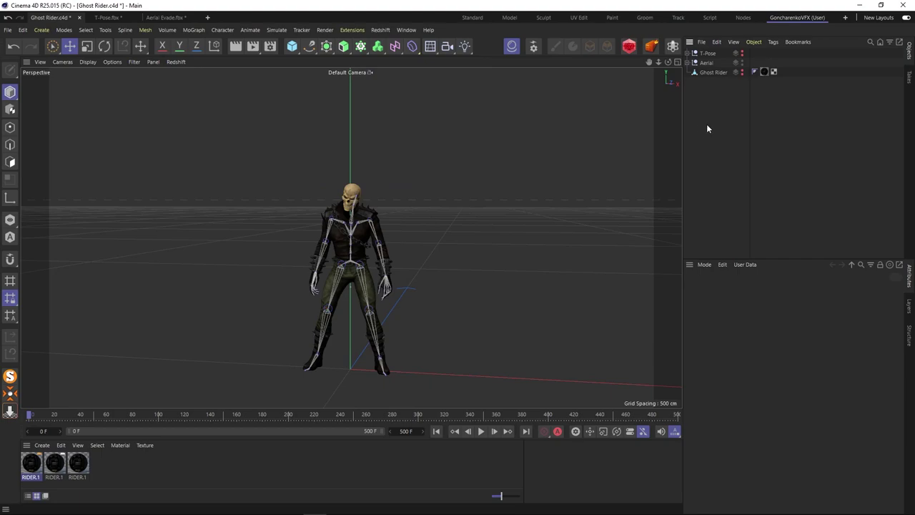
# - Import the Standing Taunt Battlecry.fbx file from File Explorer with animation tracks and poses included
pyautogui.moveTo(185, 509)
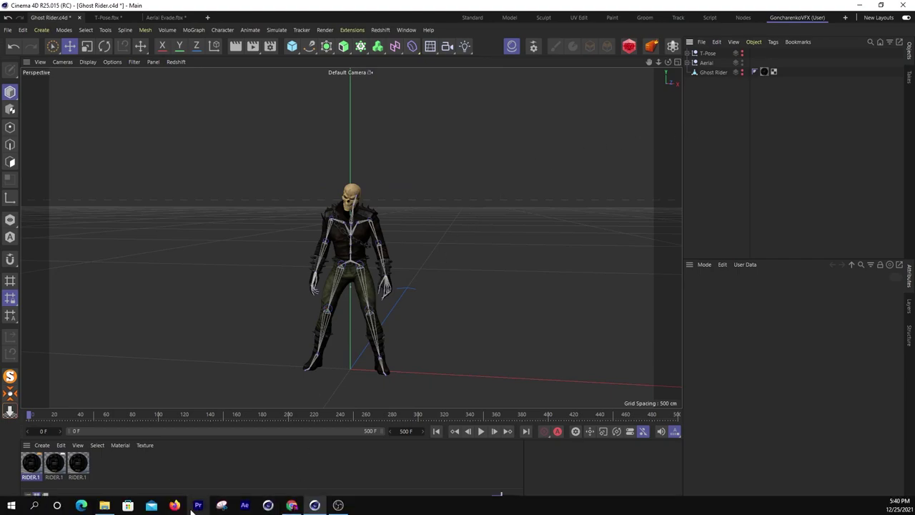
pyautogui.click(104, 505)
pyautogui.click(518, 155)
pyautogui.moveTo(373, 456); pyautogui.dragTo(326, 509)
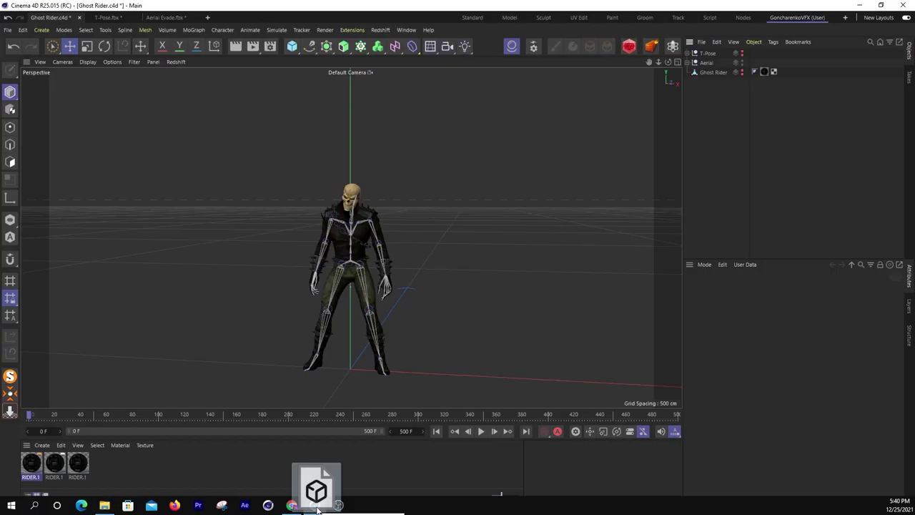
pyautogui.moveTo(318, 509); pyautogui.dragTo(447, 283)
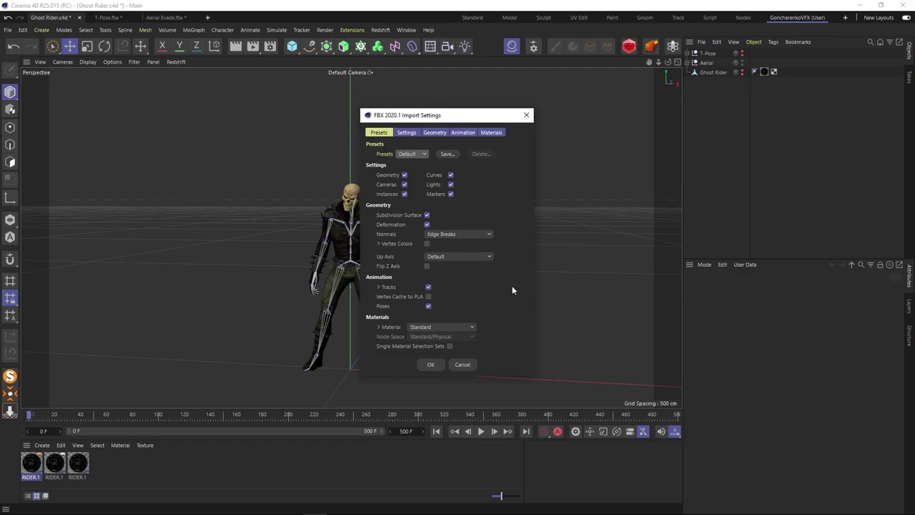
pyautogui.click(462, 133)
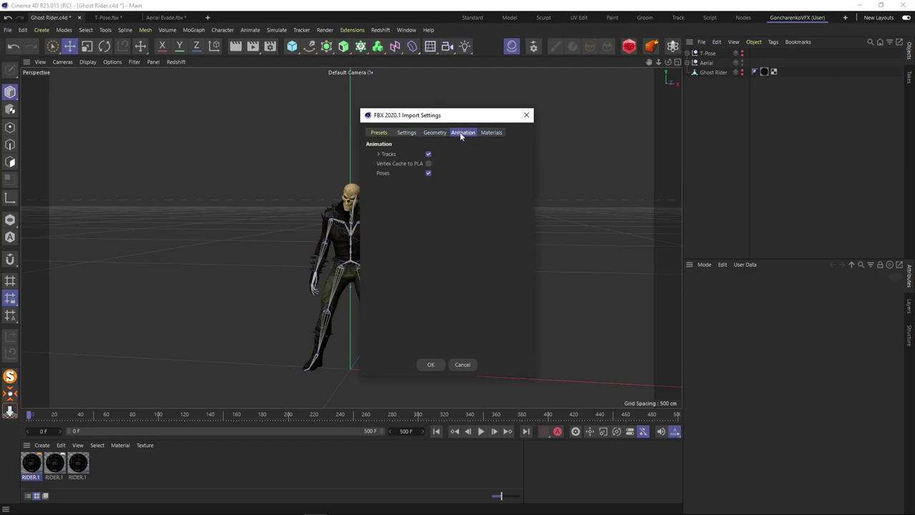
pyautogui.click(379, 155)
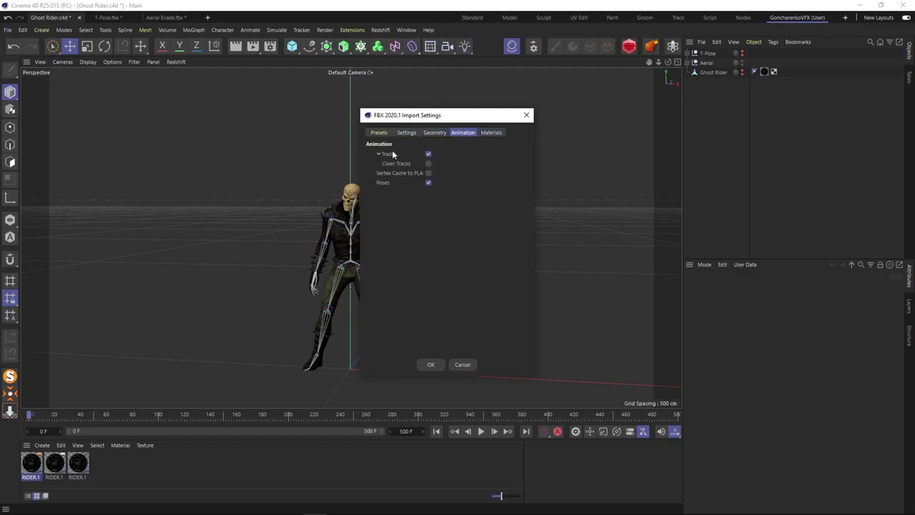
pyautogui.click(431, 365)
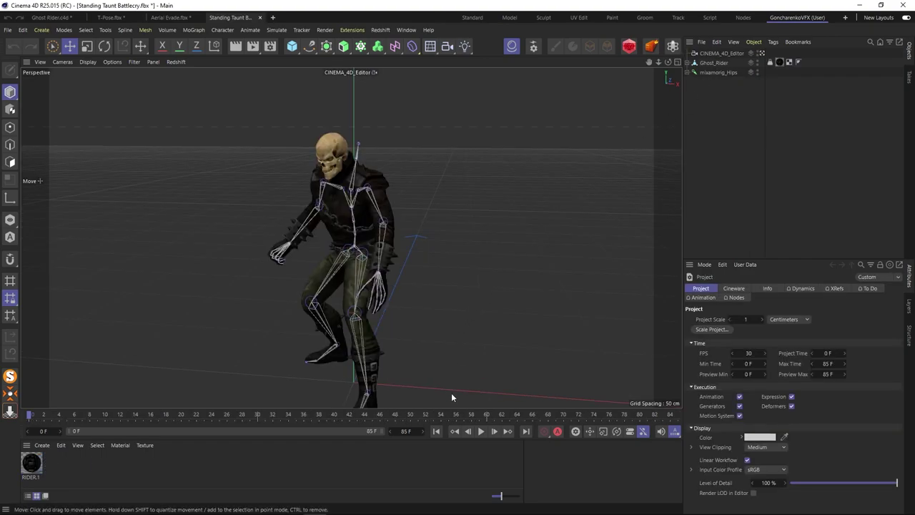
# - Play back the imported battlecry animation to check the character's motion
pyautogui.scroll(-5, 408, 292)
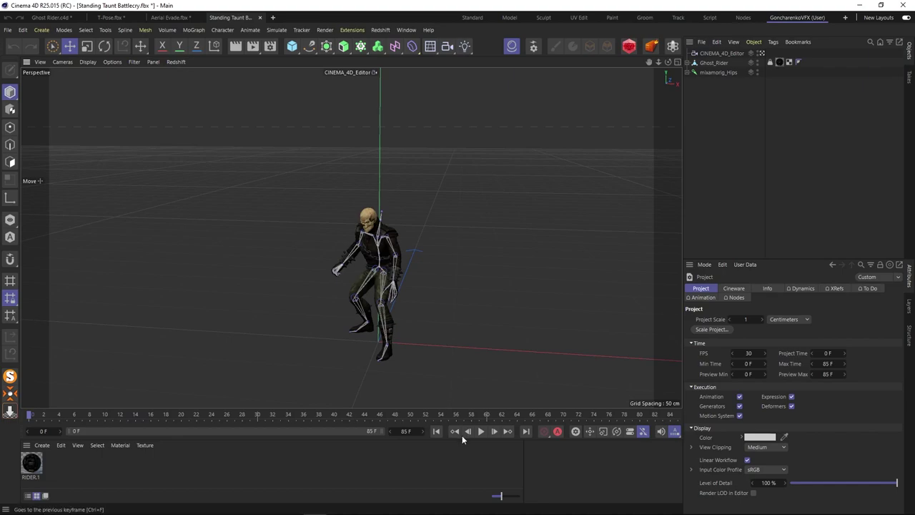
pyautogui.click(480, 431)
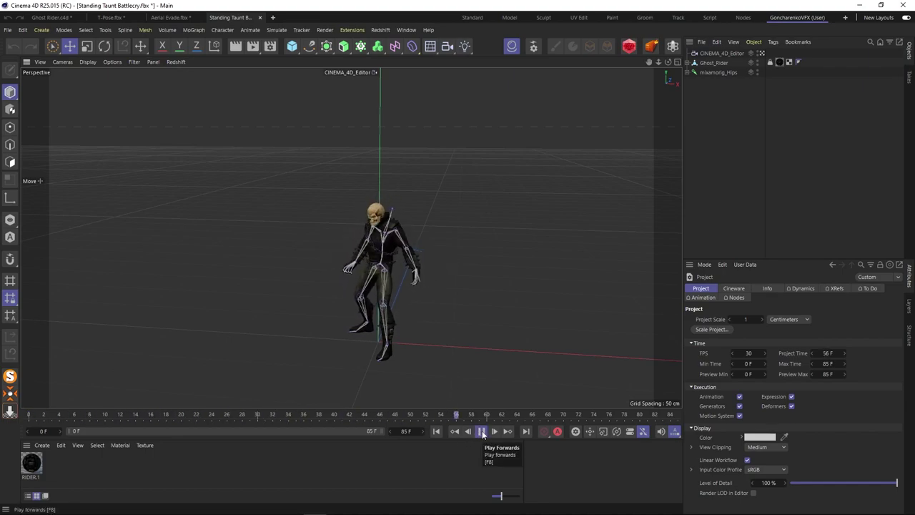
pyautogui.click(480, 431)
# - Group the imported Ghost_Rider mesh and mixamorig_Hips joint under a null, and delete the CINEMA_4D_Editor camera
pyautogui.click(714, 63)
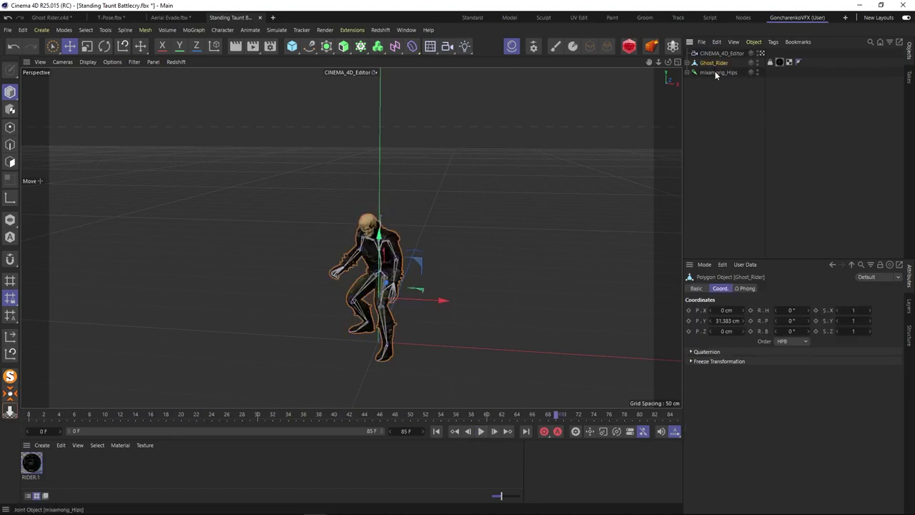
pyautogui.keyDown('shift'); pyautogui.click(714, 71); pyautogui.keyUp('shift')
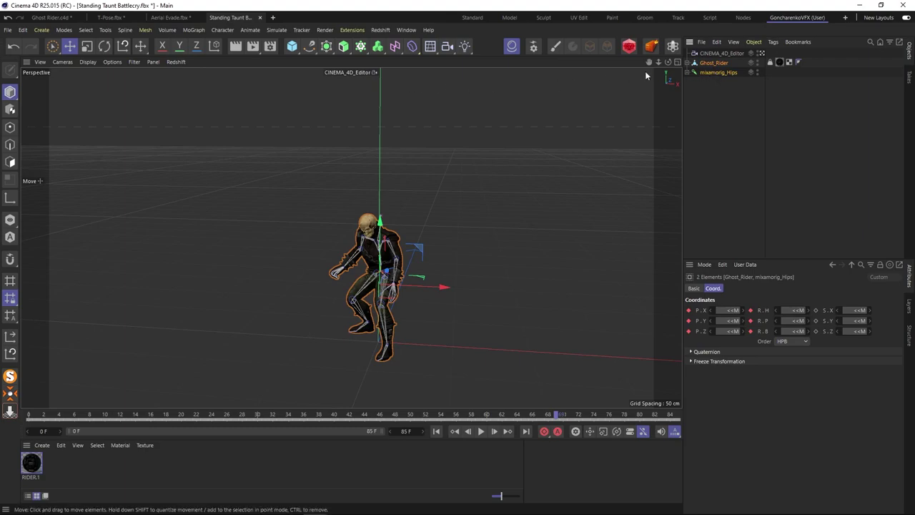
pyautogui.click(752, 42)
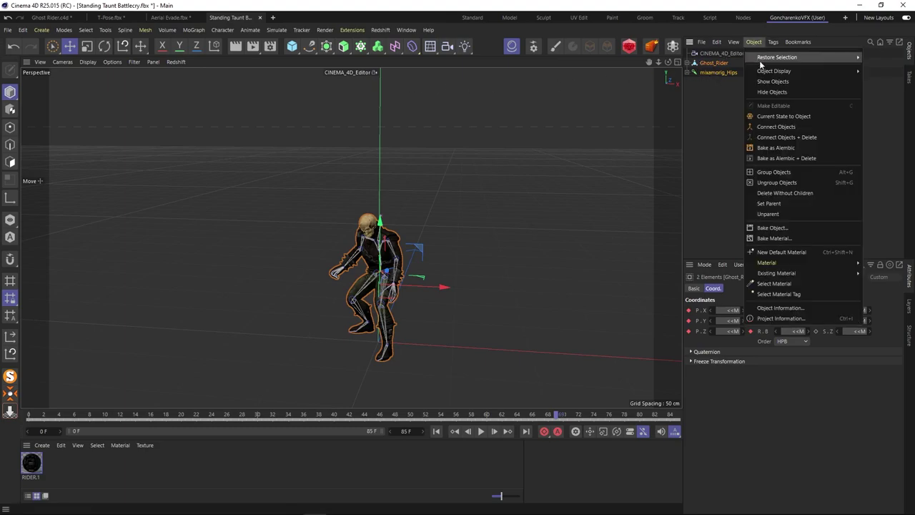
pyautogui.click(776, 171)
pyautogui.click(712, 54)
pyautogui.press('Delete')
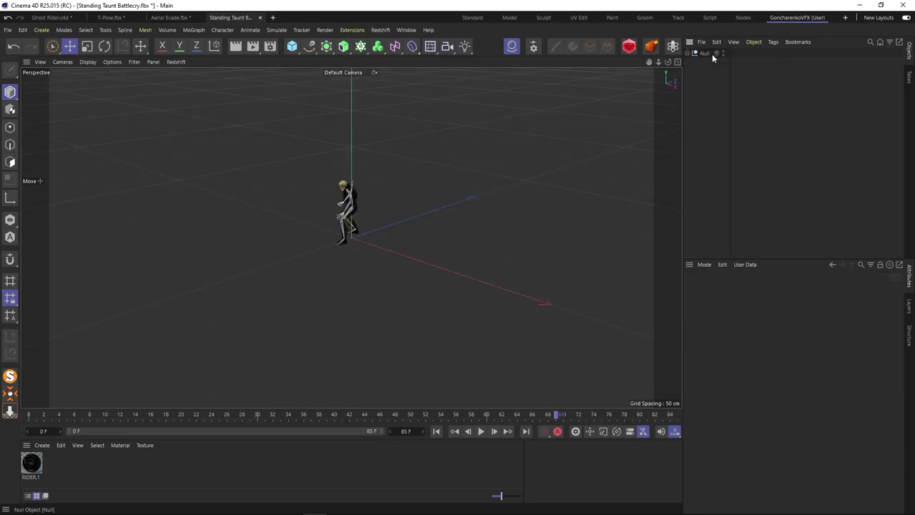
# - Rename the null holding the imported mesh and rig to Battlecry
pyautogui.click(704, 54)
pyautogui.doubleClick(704, 54)
pyautogui.write('Battlecry')
pyautogui.press('Return')
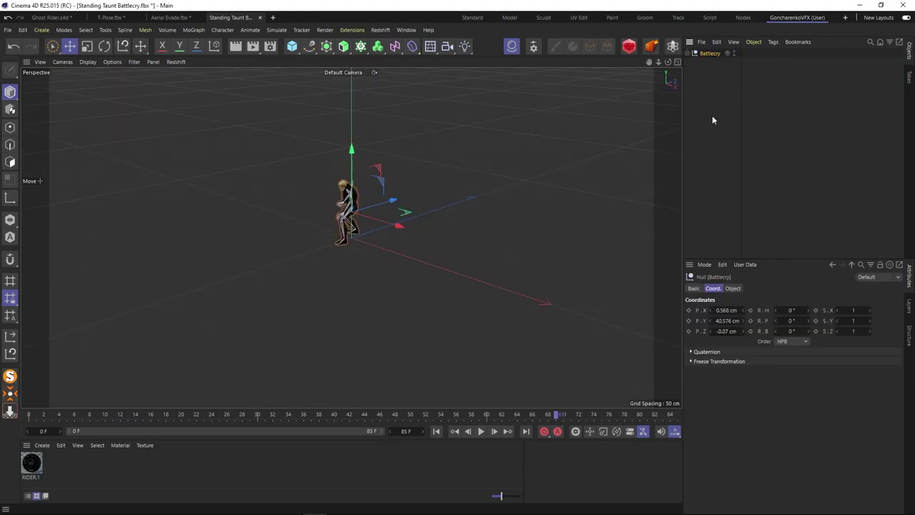
# - Move the Battlecry group into the Ghost Rider.c4d project and hide it in the viewport and render
pyautogui.scroll(8, 338, 205)
pyautogui.keyDown('alt'); pyautogui.moveTo(359, 189); pyautogui.dragTo(465, 173); pyautogui.keyUp('alt')
pyautogui.press('Delete')
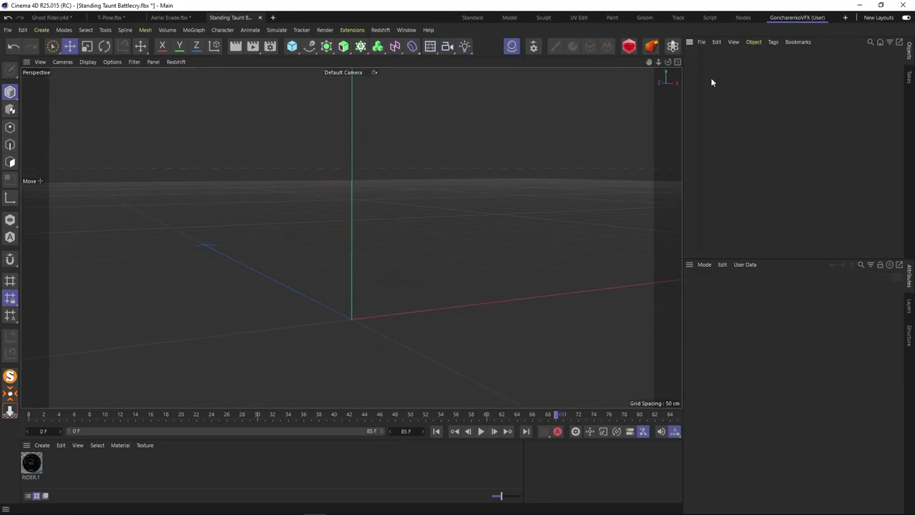
pyautogui.click(76, 17)
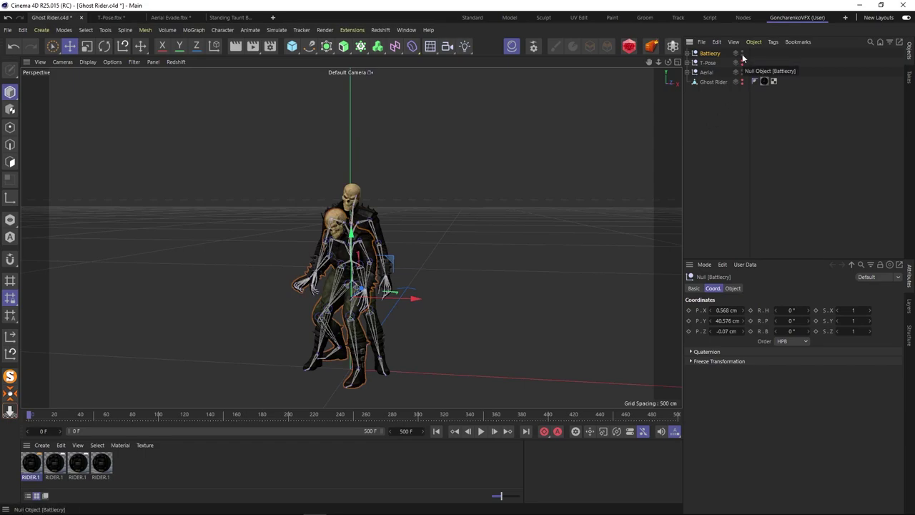
pyautogui.click(741, 52)
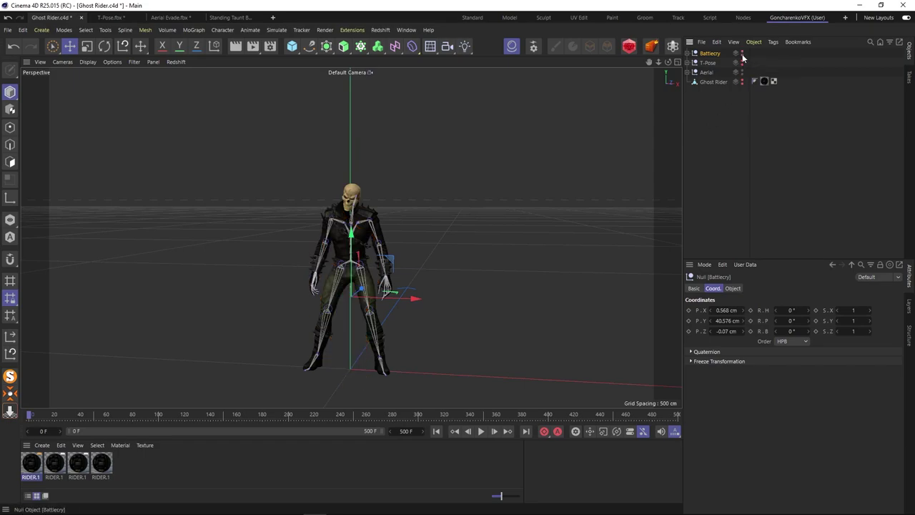
# - Close the T-Pose, Standing Taunt Battlecry and Aerial Evade projects without saving their changes
pyautogui.click(141, 17)
pyautogui.click(465, 299)
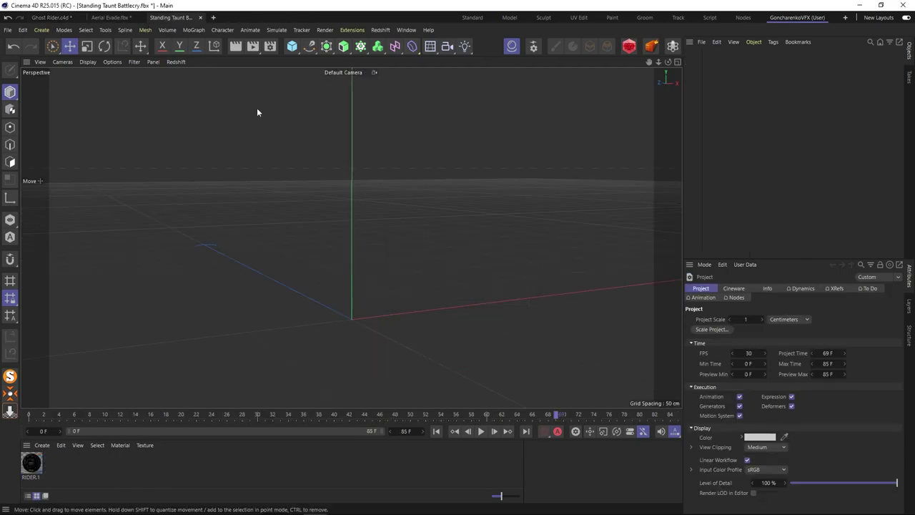
pyautogui.click(200, 17)
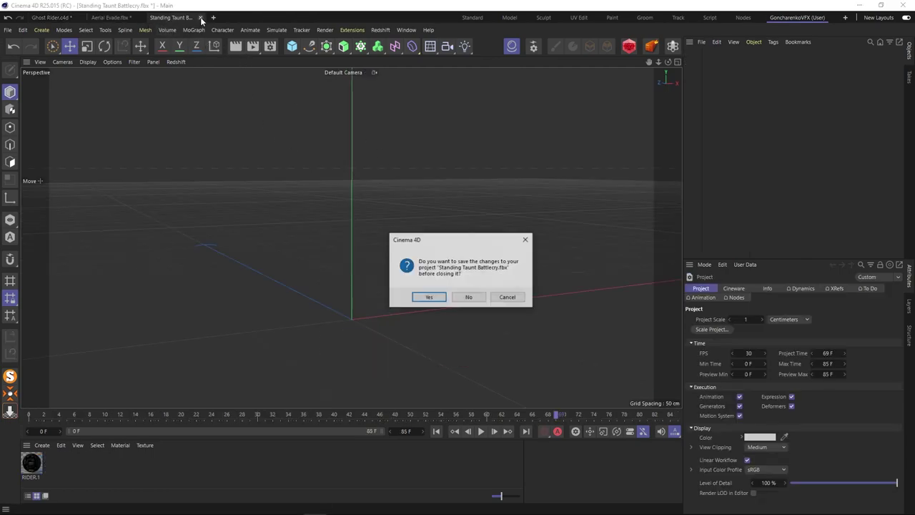
pyautogui.click(468, 297)
pyautogui.click(138, 18)
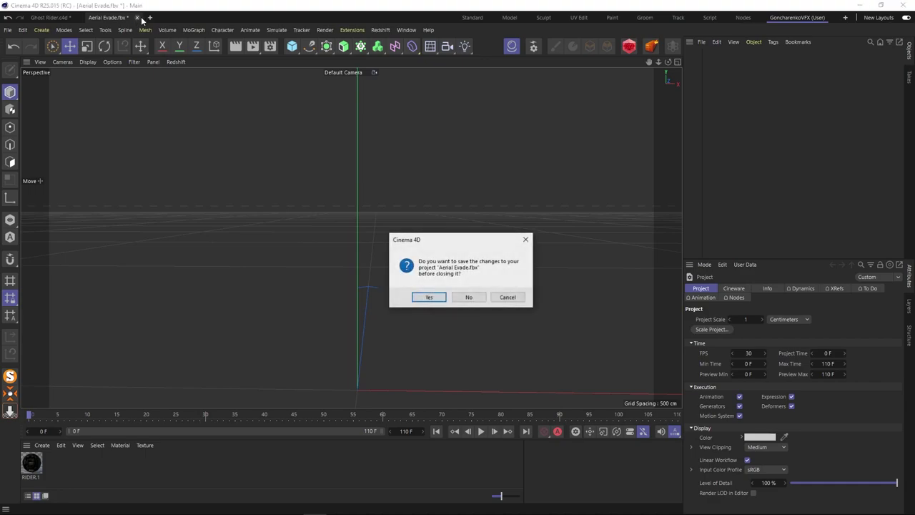
pyautogui.click(467, 296)
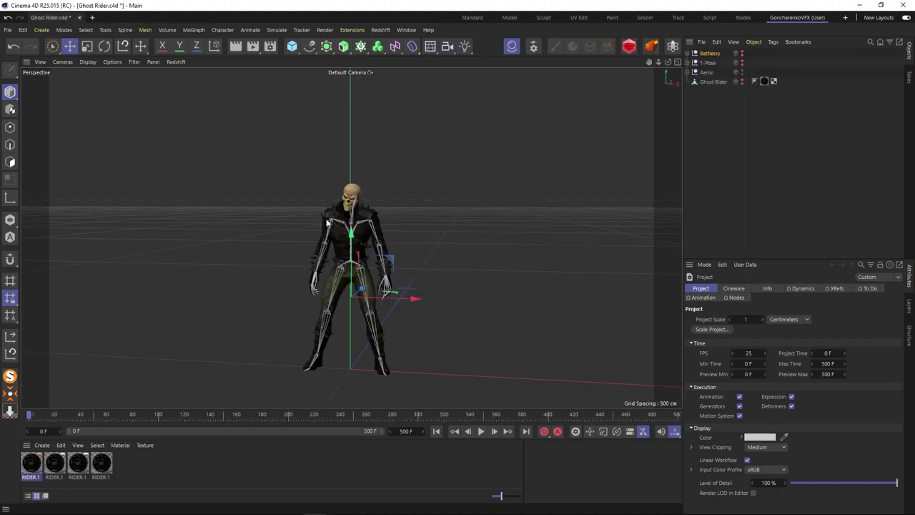
# - Save the Ghost Rider project as an incremental version
pyautogui.click(8, 30)
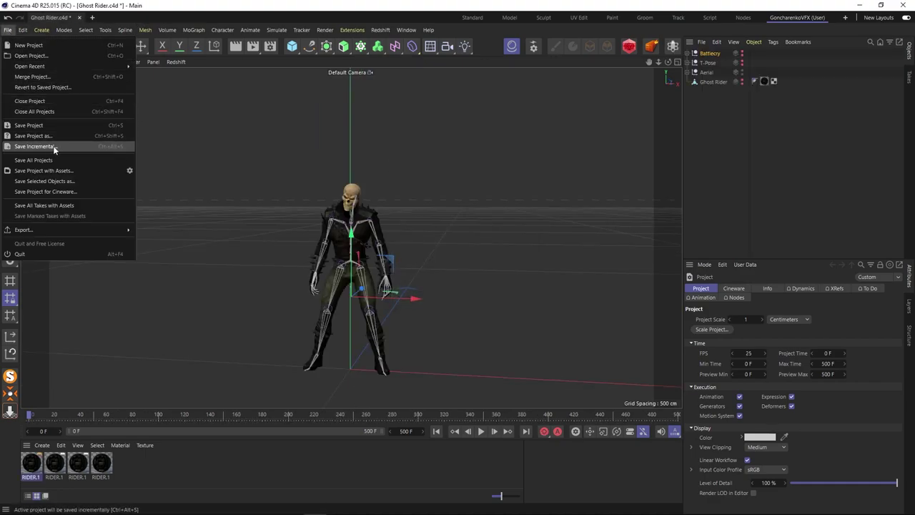
pyautogui.moveTo(86, 30)
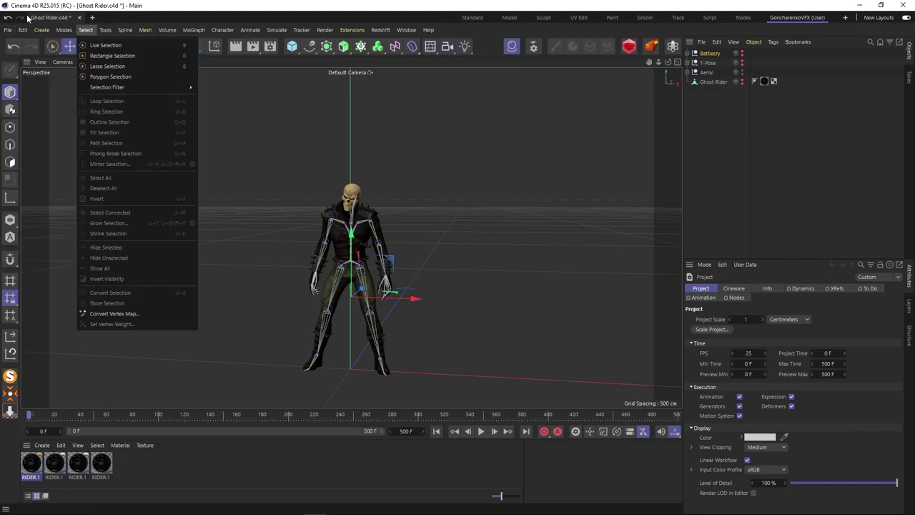
pyautogui.moveTo(8, 30)
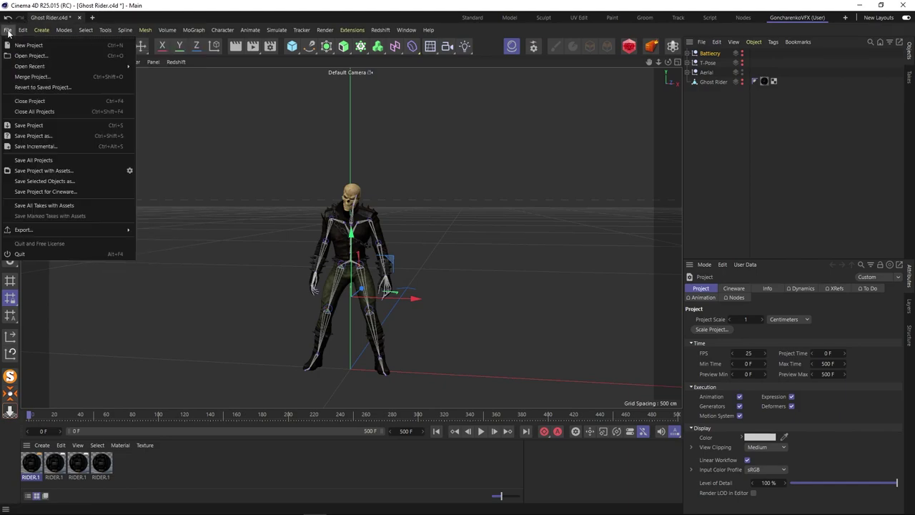
pyautogui.click(40, 145)
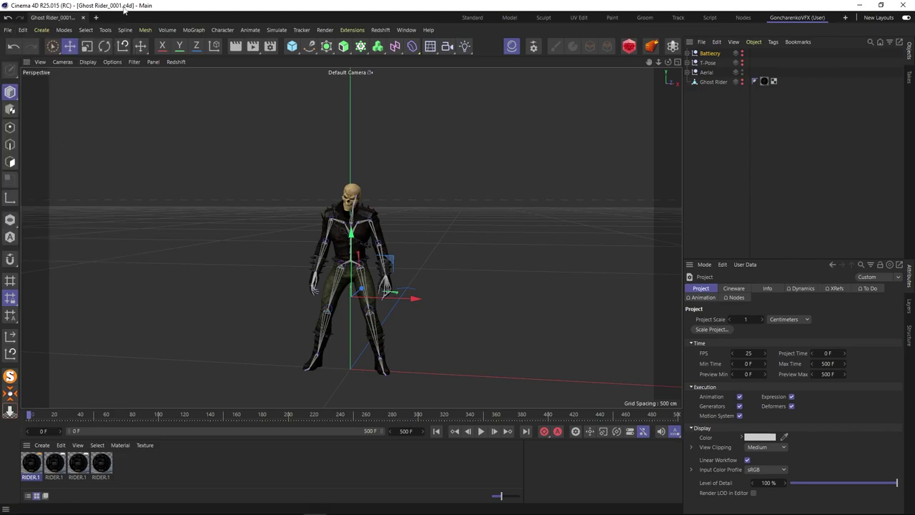
# - Select the mixamorig_Hips joint inside the Aerial group and examine its animation keyframes in the timeline
pyautogui.click(701, 155)
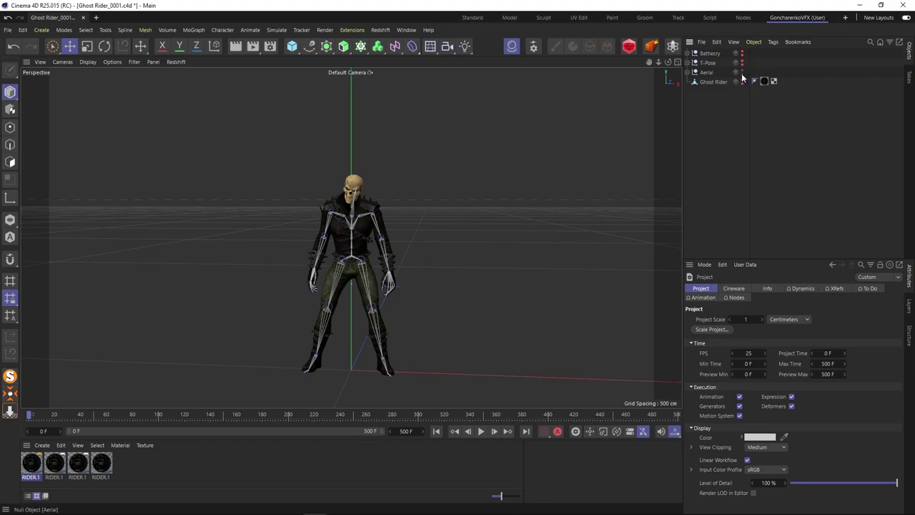
pyautogui.click(690, 82)
pyautogui.click(718, 92)
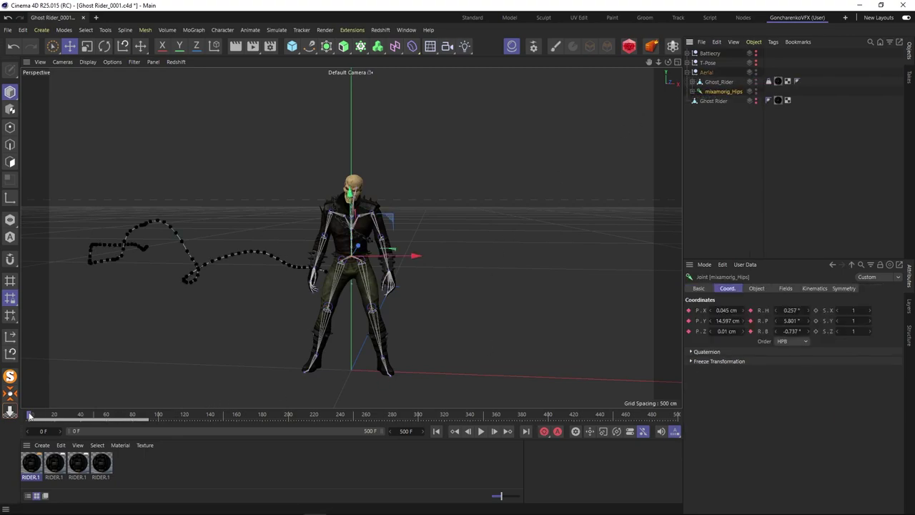
pyautogui.moveTo(29, 416)
pyautogui.mouseDown()
pyautogui.moveTo(146, 417)
pyautogui.moveTo(41, 418)
pyautogui.mouseUp()
# - Hide the Aerial group, show the Battlecry group and select the mixamorig_Hips joint inside it
pyautogui.keyDown('alt'); pyautogui.doubleClick(755, 74); pyautogui.keyUp('alt')
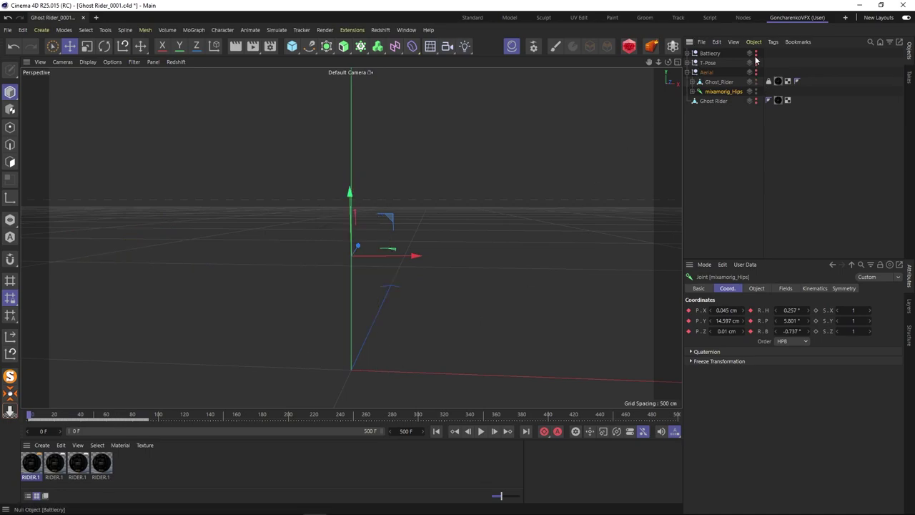
pyautogui.keyDown('alt'); pyautogui.click(755, 54); pyautogui.keyUp('alt')
pyautogui.click(687, 53)
pyautogui.click(717, 72)
pyautogui.keyDown('alt'); pyautogui.moveTo(383, 298); pyautogui.dragTo(400, 308); pyautogui.keyUp('alt')
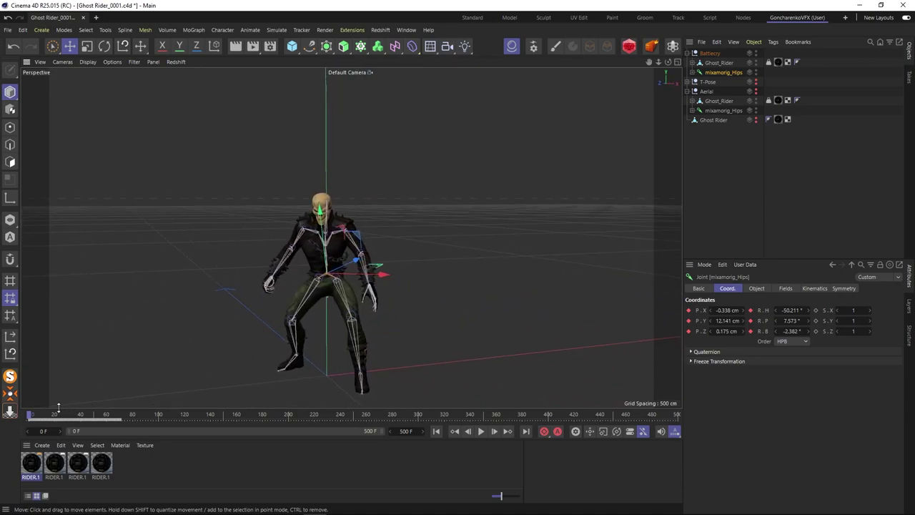
pyautogui.moveTo(30, 418)
pyautogui.mouseDown()
pyautogui.moveTo(120, 418)
pyautogui.moveTo(21, 420)
pyautogui.mouseUp()
# - Add a motion clip with the source name Battlecry from the Battlecry group's mixamorig_Hips animation
pyautogui.click(222, 30)
pyautogui.moveTo(245, 32)
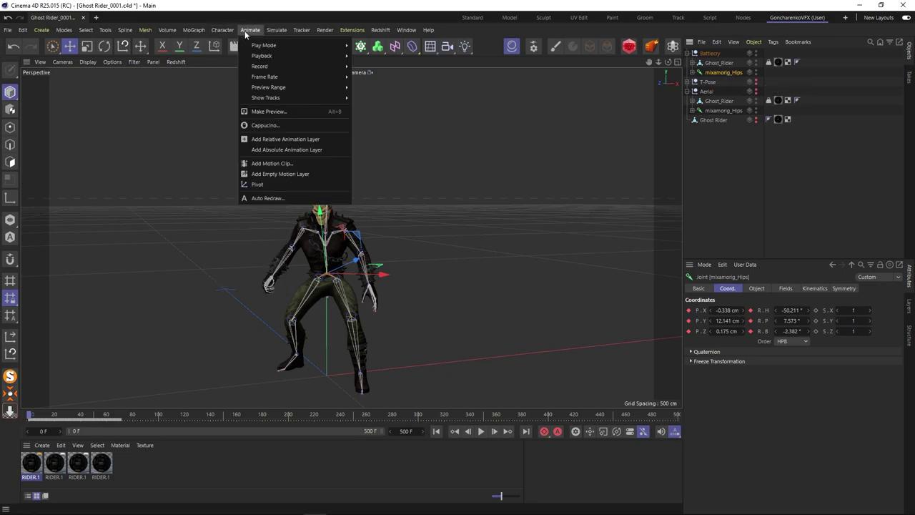
pyautogui.click(273, 163)
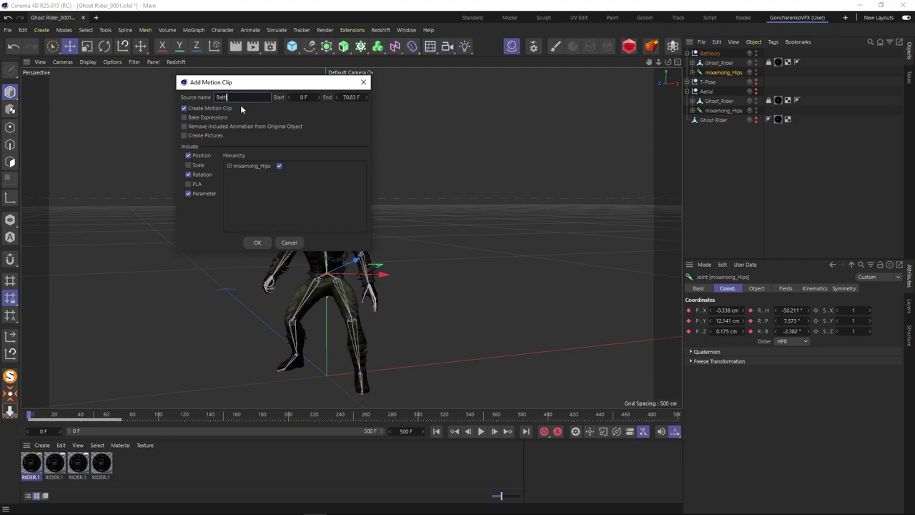
pyautogui.press('Return')
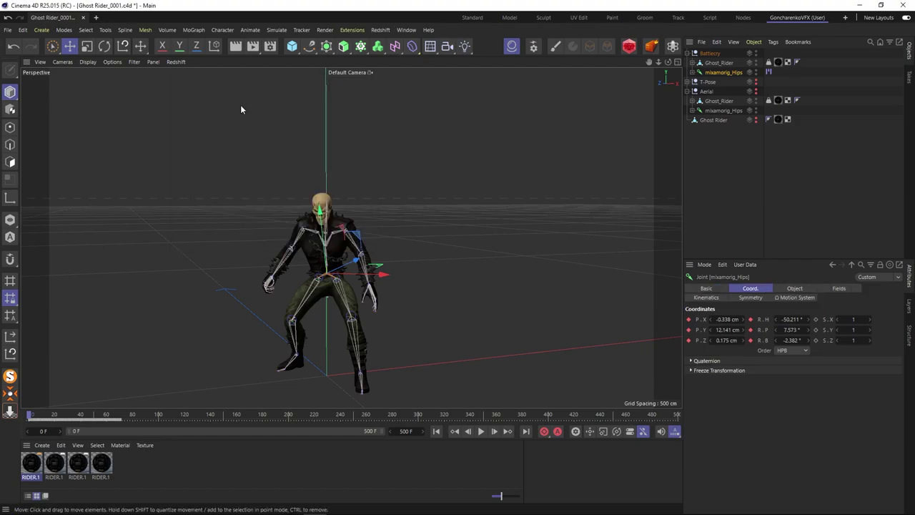
# - Open the Battlecry hips joint's Motion System tag in the timeline and scrub past the end of its clip
pyautogui.click(769, 72)
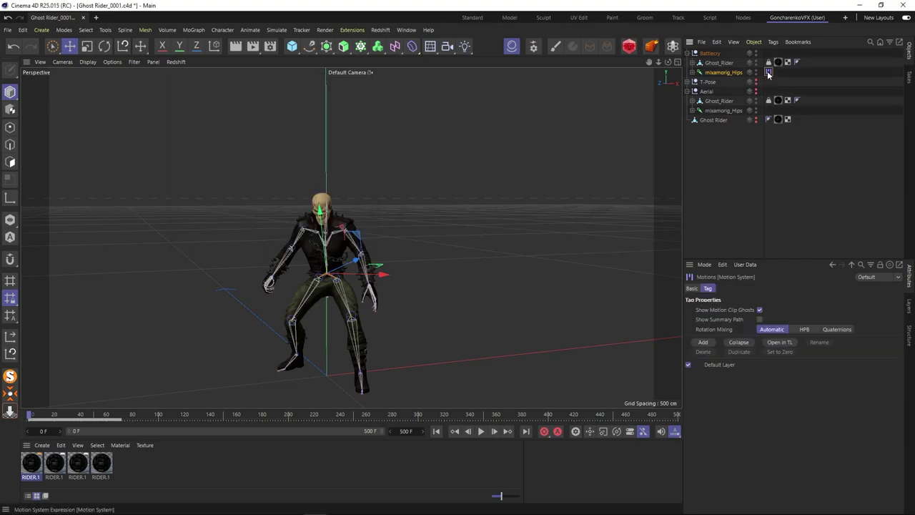
pyautogui.click(779, 343)
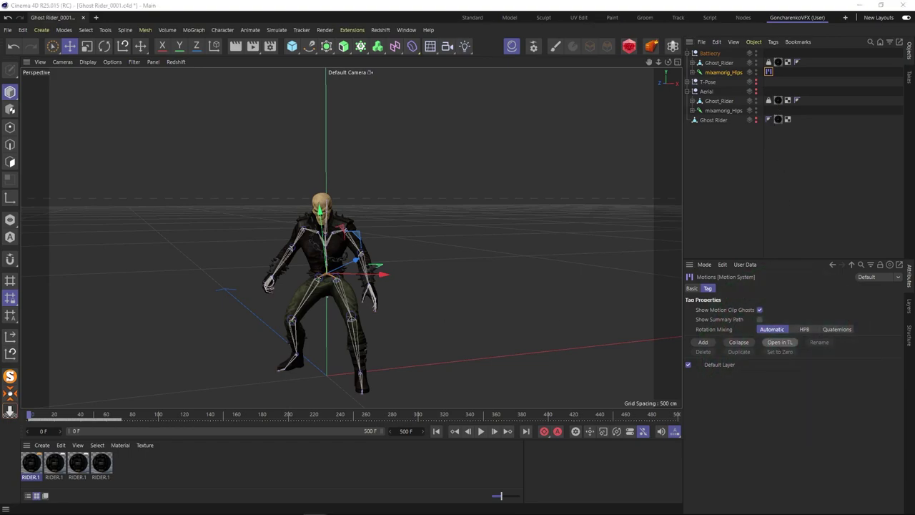
pyautogui.moveTo(437, 190); pyautogui.dragTo(515, 236)
pyautogui.scroll(5, 300, 271)
pyautogui.scroll(2, 305, 263)
pyautogui.scroll(-4, 782, 357)
pyautogui.keyDown('alt'); pyautogui.moveTo(782, 357); pyautogui.dragTo(718, 263, button='middle'); pyautogui.keyUp('alt')
pyautogui.moveTo(719, 270); pyautogui.dragTo(796, 271)
# - Place two more copies of the Battlecry clip on Layer 0, at frames 72 to 142 and from frame 143
pyautogui.click(739, 318)
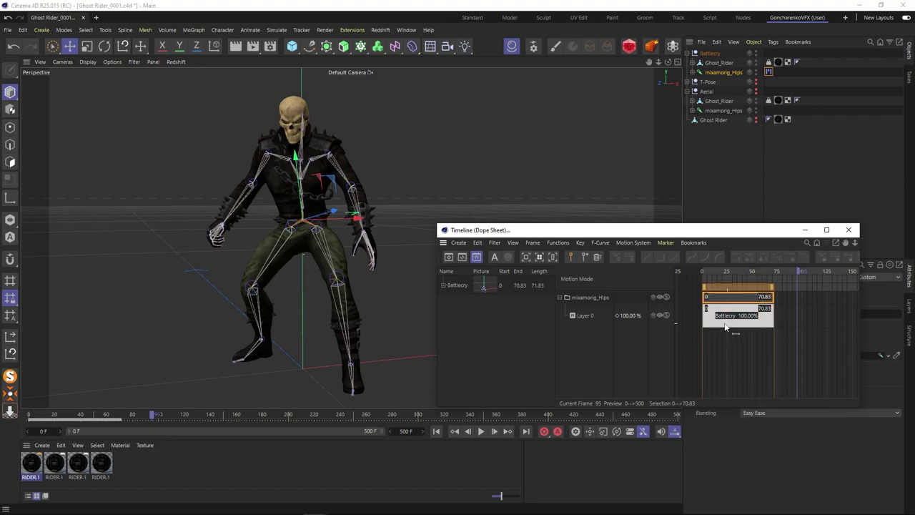
pyautogui.moveTo(801, 311); pyautogui.dragTo(793, 322)
pyautogui.moveTo(769, 271); pyautogui.dragTo(821, 315)
pyautogui.moveTo(792, 273); pyautogui.dragTo(834, 281)
# - Cut the third Battlecry clip at frame 178 and delete its first part
pyautogui.rightClick(773, 338)
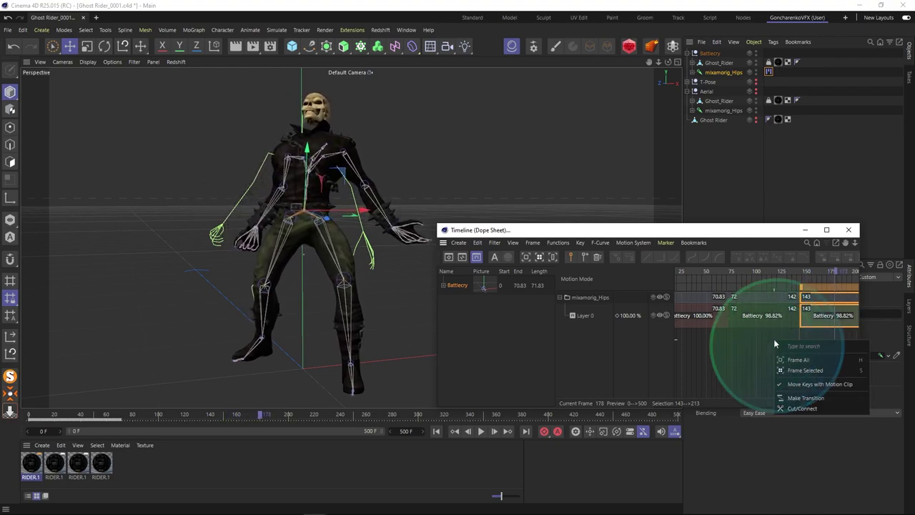
pyautogui.click(793, 401)
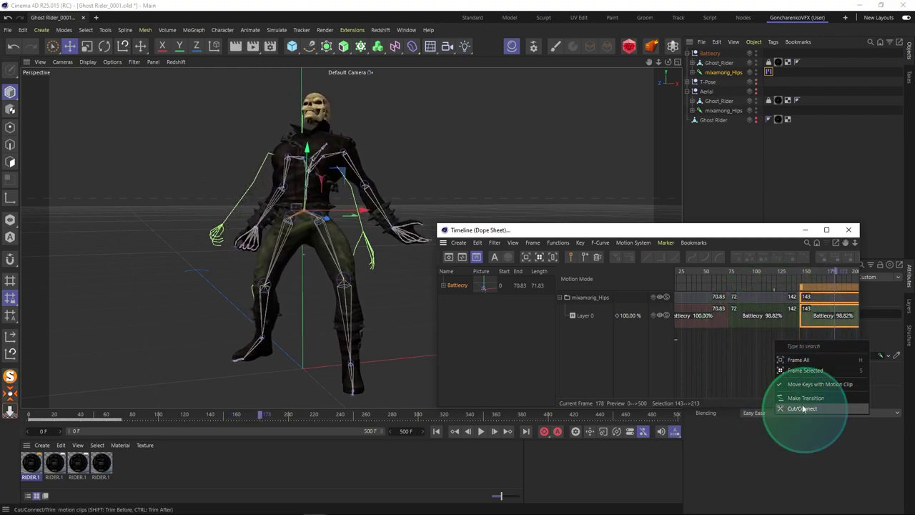
pyautogui.click(837, 325)
pyautogui.rightClick(823, 337)
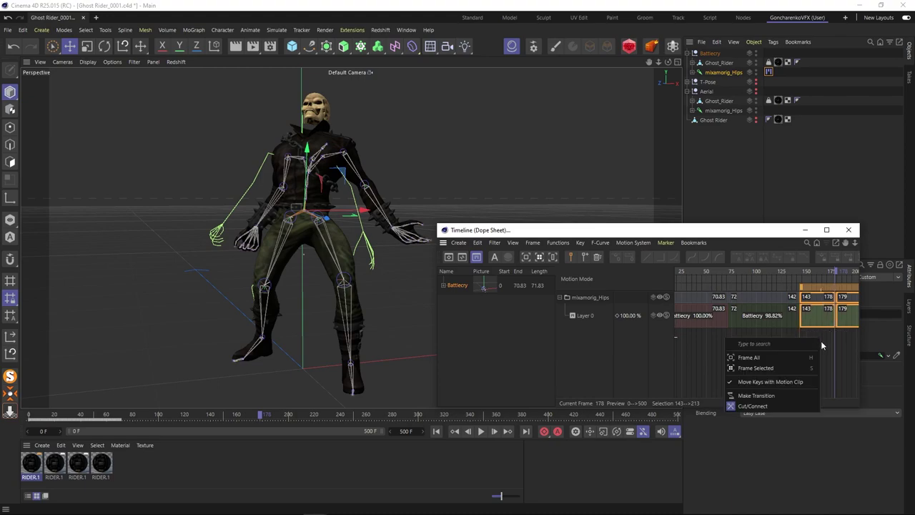
pyautogui.click(775, 397)
pyautogui.press('Delete')
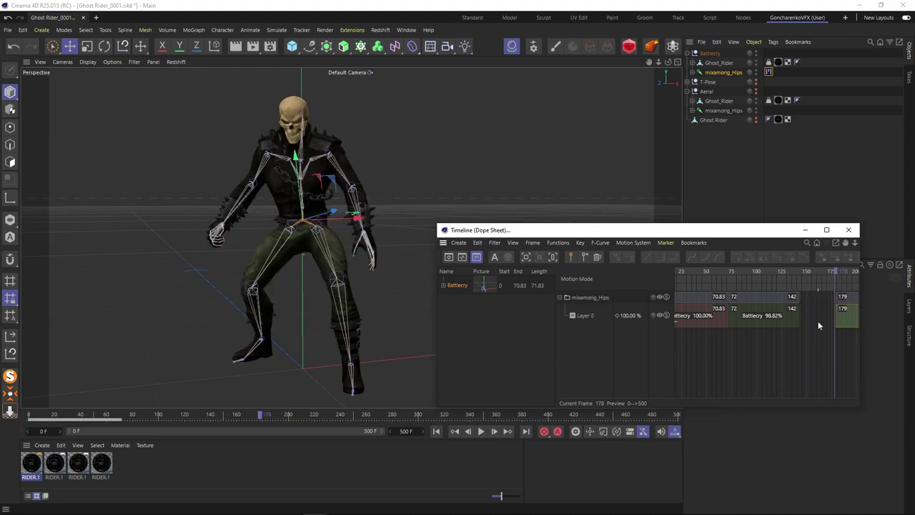
# - Move the remaining cut piece to start at frame 143 and try overlapping it with the preceding Battlecry clip
pyautogui.keyDown('alt'); pyautogui.moveTo(813, 356); pyautogui.dragTo(744, 356, button='middle'); pyautogui.keyUp('alt')
pyautogui.moveTo(750, 270)
pyautogui.mouseDown()
pyautogui.moveTo(787, 271)
pyautogui.moveTo(713, 278)
pyautogui.moveTo(752, 278)
pyautogui.moveTo(758, 299)
pyautogui.moveTo(747, 300)
pyautogui.moveTo(720, 268)
pyautogui.moveTo(754, 273)
pyautogui.mouseUp()
pyautogui.click(773, 298)
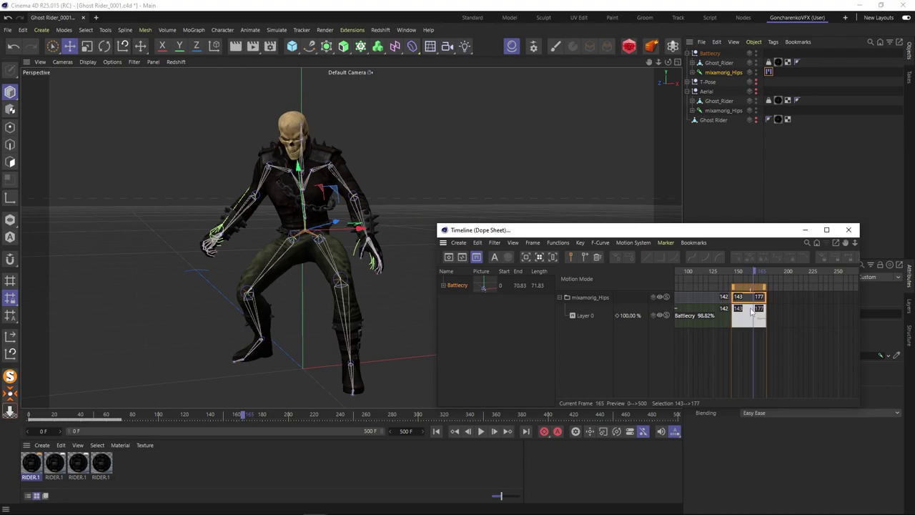
pyautogui.moveTo(752, 311); pyautogui.dragTo(732, 274)
pyautogui.moveTo(743, 322); pyautogui.dragTo(754, 323)
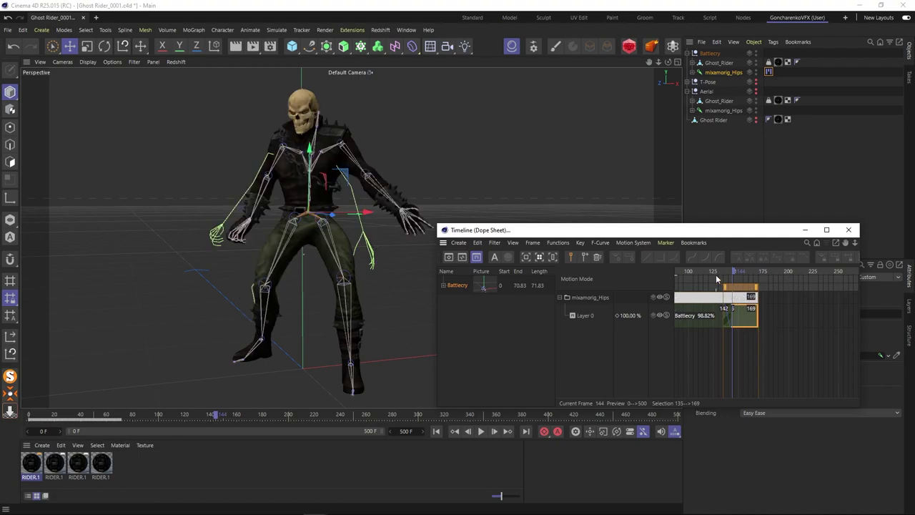
pyautogui.moveTo(715, 275)
pyautogui.mouseDown()
pyautogui.moveTo(742, 272)
pyautogui.moveTo(723, 274)
pyautogui.mouseUp()
pyautogui.moveTo(744, 316); pyautogui.dragTo(754, 318)
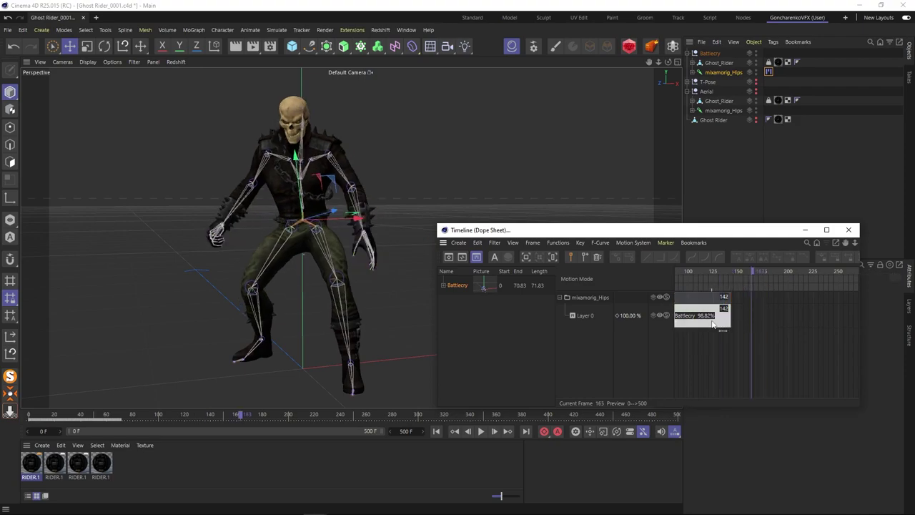
# - Delete the second Battlecry clip from Layer 0, leaving only the original one
pyautogui.click(713, 321)
pyautogui.press('Delete')
pyautogui.keyDown('alt'); pyautogui.moveTo(727, 341); pyautogui.dragTo(864, 341, button='middle'); pyautogui.keyUp('alt')
pyautogui.keyDown('alt'); pyautogui.moveTo(753, 314); pyautogui.dragTo(801, 314, button='right'); pyautogui.keyUp('alt')
pyautogui.keyDown('alt'); pyautogui.moveTo(737, 312); pyautogui.dragTo(729, 312, button='middle'); pyautogui.keyUp('alt')
# - Widen and reposition the timeline window, and add a motion clip named Aerial from the Aerial group's mixamorig_Hips animation
pyautogui.moveTo(435, 396); pyautogui.dragTo(306, 393)
pyautogui.moveTo(476, 231); pyautogui.dragTo(523, 290)
pyautogui.click(688, 53)
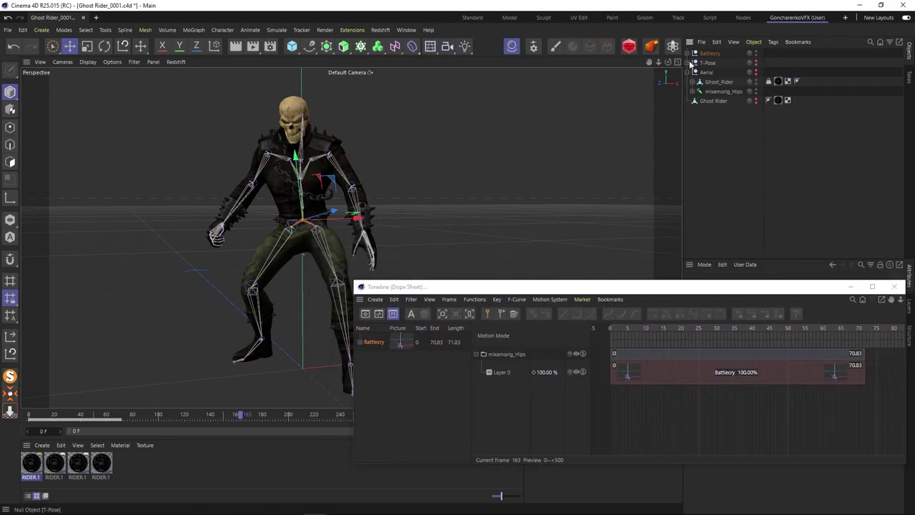
pyautogui.click(725, 95)
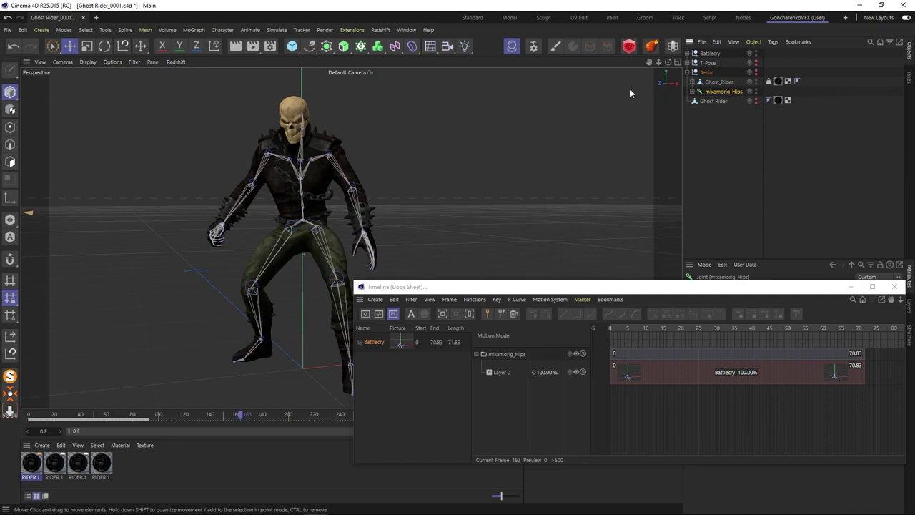
pyautogui.click(252, 30)
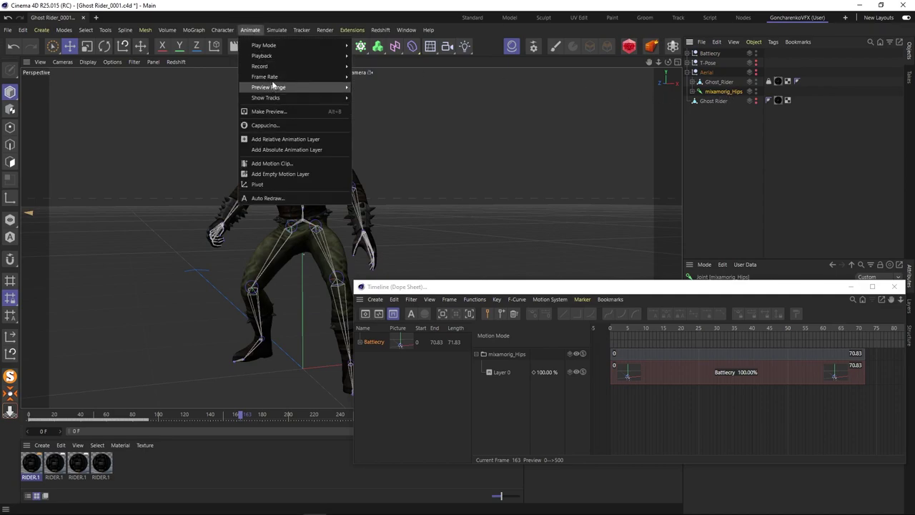
pyautogui.click(279, 163)
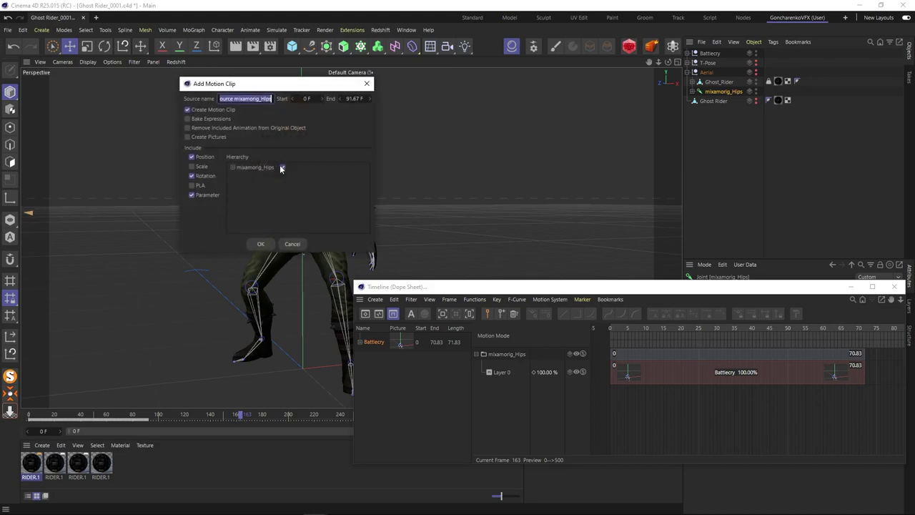
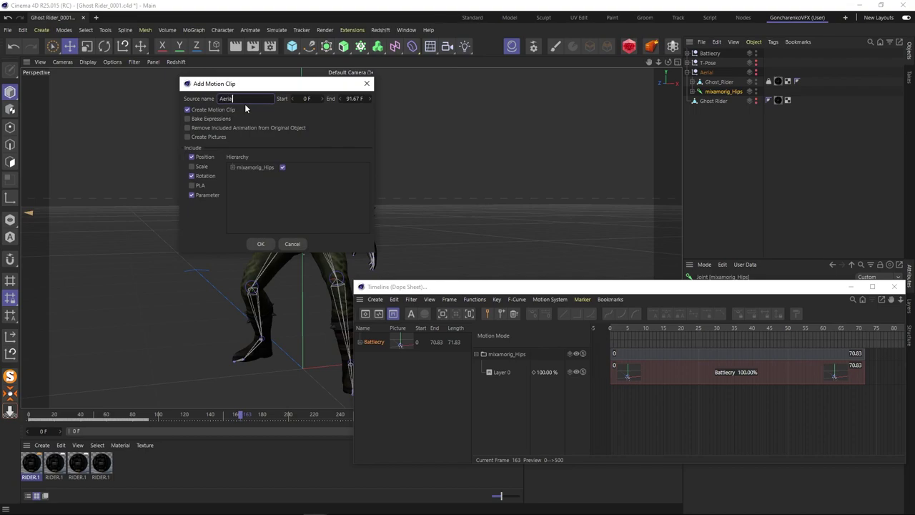
pyautogui.click(260, 244)
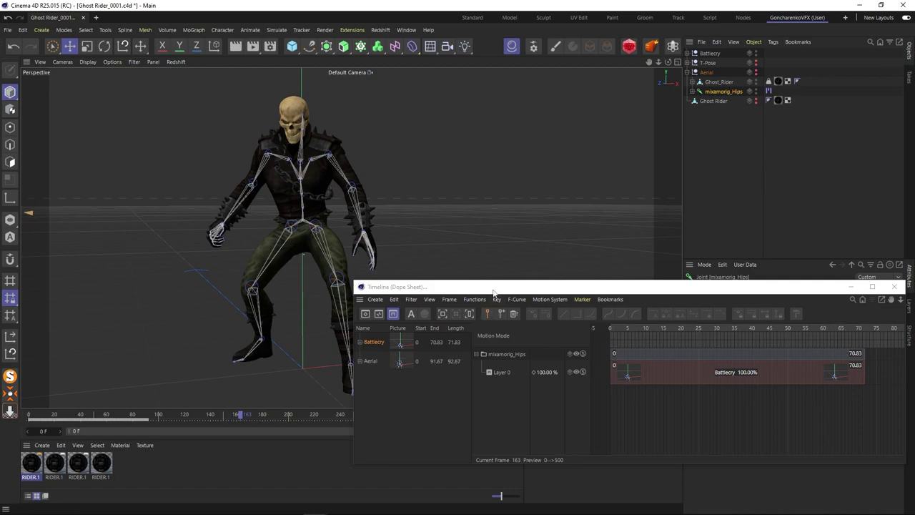
# - Place the Aerial source as a clip after Battlecry on Layer 0, starting at frame 71
pyautogui.moveTo(494, 290); pyautogui.dragTo(480, 273)
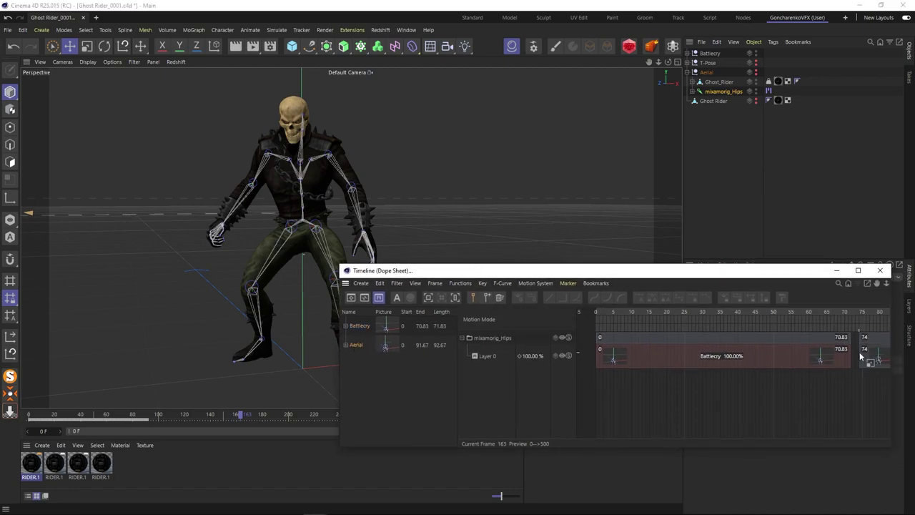
pyautogui.click(880, 358)
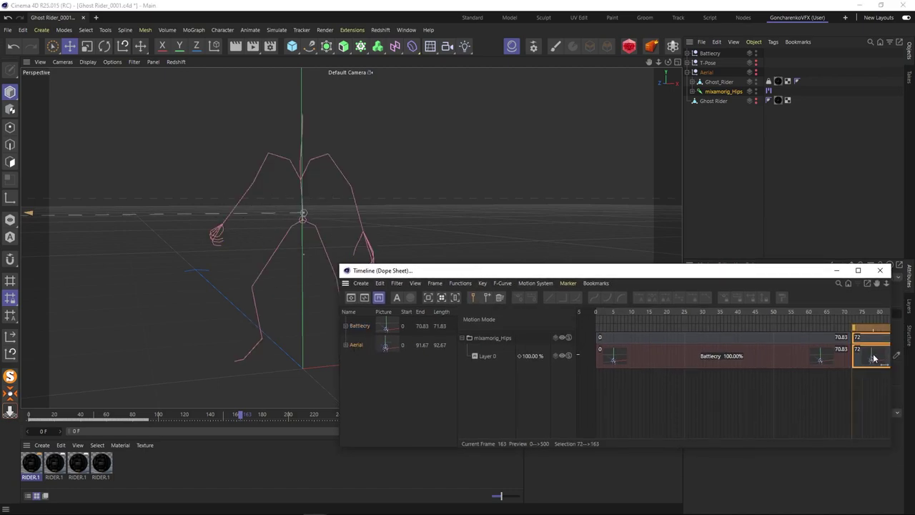
pyautogui.moveTo(822, 312); pyautogui.dragTo(878, 324)
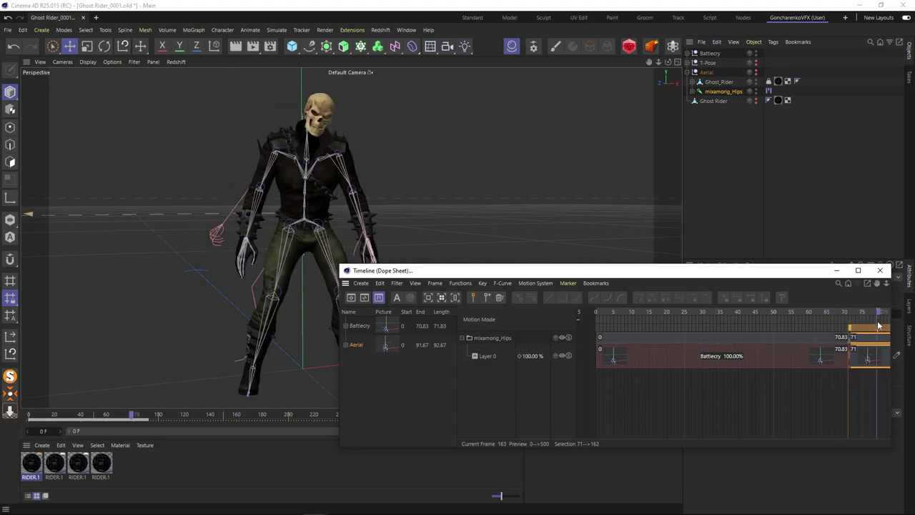
# - Shift the Aerial clip to frames 59 to 150 so it overlaps the end of Battlecry, and scrub the transition
pyautogui.keyDown('alt'); pyautogui.moveTo(831, 379); pyautogui.dragTo(743, 379, button='right'); pyautogui.keyUp('alt')
pyautogui.keyDown('alt'); pyautogui.moveTo(846, 379); pyautogui.dragTo(715, 379, button='middle'); pyautogui.keyUp('alt')
pyautogui.click(683, 311)
pyautogui.moveTo(801, 359); pyautogui.dragTo(780, 360)
pyautogui.moveTo(689, 314)
pyautogui.mouseDown()
pyautogui.moveTo(730, 314)
pyautogui.moveTo(675, 314)
pyautogui.moveTo(819, 327)
pyautogui.moveTo(704, 323)
pyautogui.mouseUp()
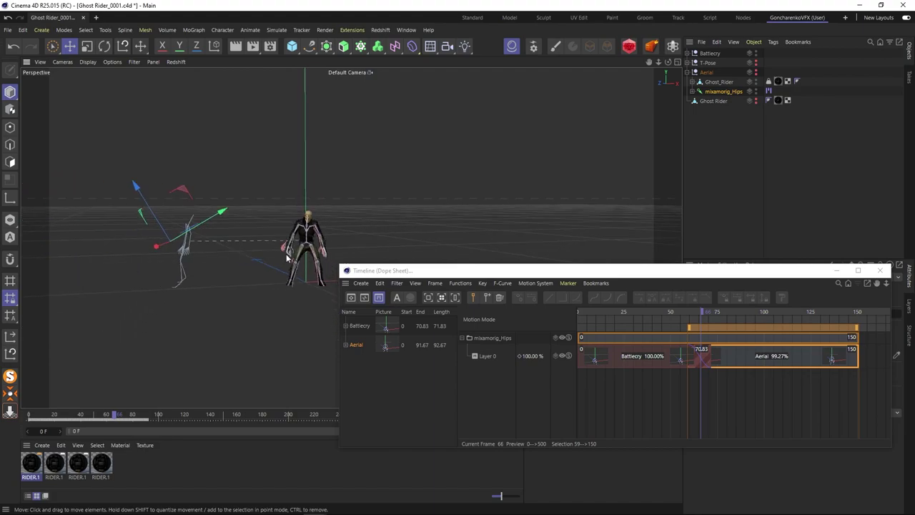
# - Examine the character and motion clip ghosts from other angles while scrubbing the Battlecry to Aerial sequence
pyautogui.keyDown('alt'); pyautogui.moveTo(286, 257); pyautogui.dragTo(294, 286, button='middle'); pyautogui.keyUp('alt')
pyautogui.keyDown('alt'); pyautogui.moveTo(293, 286); pyautogui.dragTo(308, 316); pyautogui.keyUp('alt')
pyautogui.keyDown('alt'); pyautogui.moveTo(290, 301); pyautogui.dragTo(286, 260, button='middle'); pyautogui.keyUp('alt')
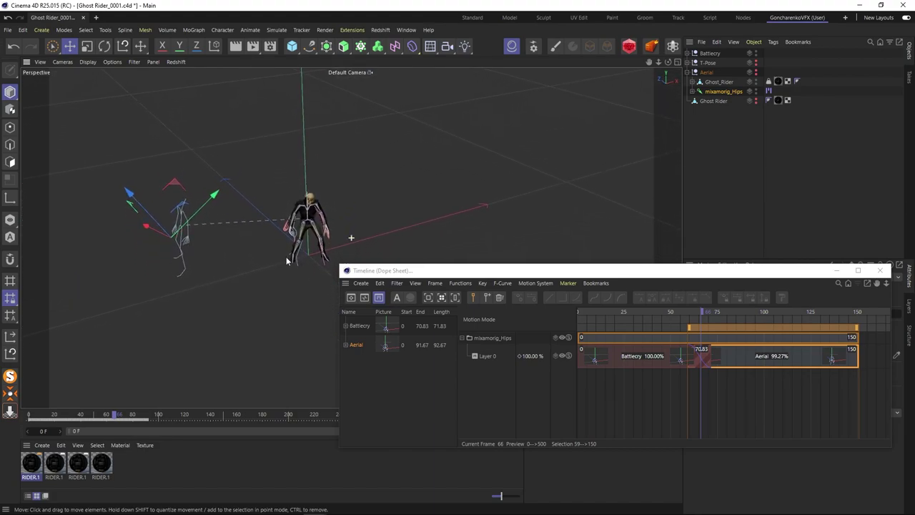
pyautogui.keyDown('alt'); pyautogui.moveTo(286, 259); pyautogui.dragTo(289, 255); pyautogui.keyUp('alt')
pyautogui.scroll(3, 233, 254)
pyautogui.keyDown('alt'); pyautogui.moveTo(248, 261); pyautogui.dragTo(210, 267, button='middle'); pyautogui.keyUp('alt')
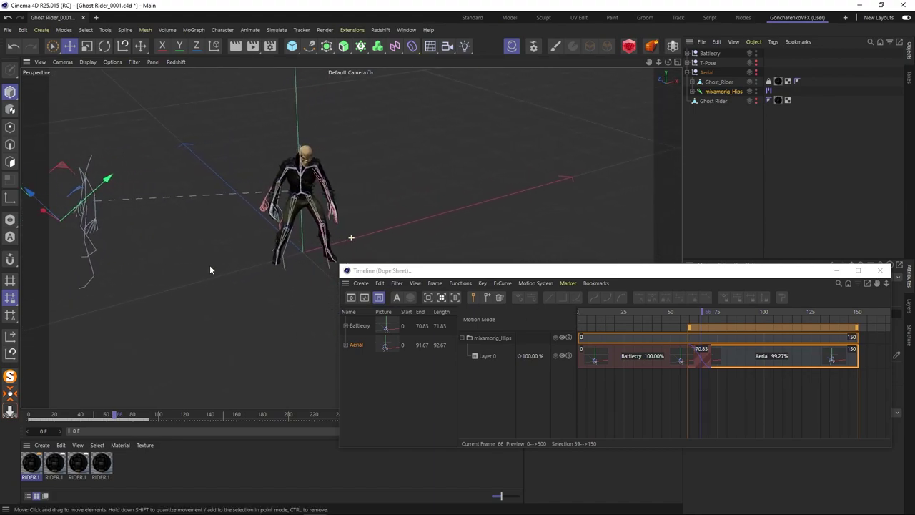
pyautogui.moveTo(643, 310); pyautogui.dragTo(844, 321)
pyautogui.keyDown('alt'); pyautogui.moveTo(200, 286); pyautogui.dragTo(257, 262); pyautogui.keyUp('alt')
# - Swap the clip order on Layer 0, with Aerial starting at frame 0 and Battlecry at frames 92 to 163
pyautogui.moveTo(608, 357)
pyautogui.mouseDown()
pyautogui.moveTo(882, 364)
pyautogui.moveTo(861, 361)
pyautogui.mouseUp()
pyautogui.moveTo(706, 359); pyautogui.dragTo(655, 360)
pyautogui.keyDown('alt'); pyautogui.moveTo(647, 373); pyautogui.dragTo(771, 372, button='middle'); pyautogui.keyUp('alt')
pyautogui.moveTo(784, 362); pyautogui.dragTo(729, 363)
pyautogui.scroll(-5, 813, 374)
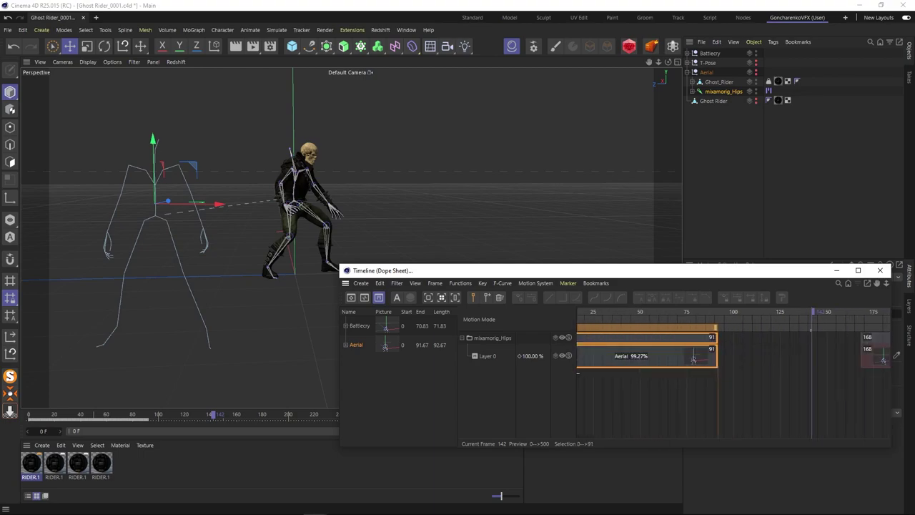
pyautogui.moveTo(876, 362); pyautogui.dragTo(734, 359)
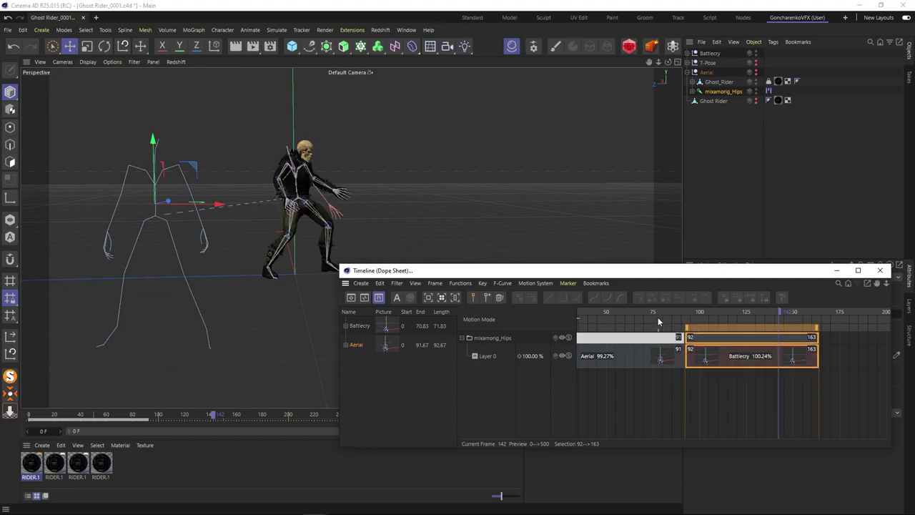
# - Try overlapping the Battlecry clip with the end of Aerial, and move it back to start at frame 92
pyautogui.moveTo(655, 313); pyautogui.dragTo(683, 312)
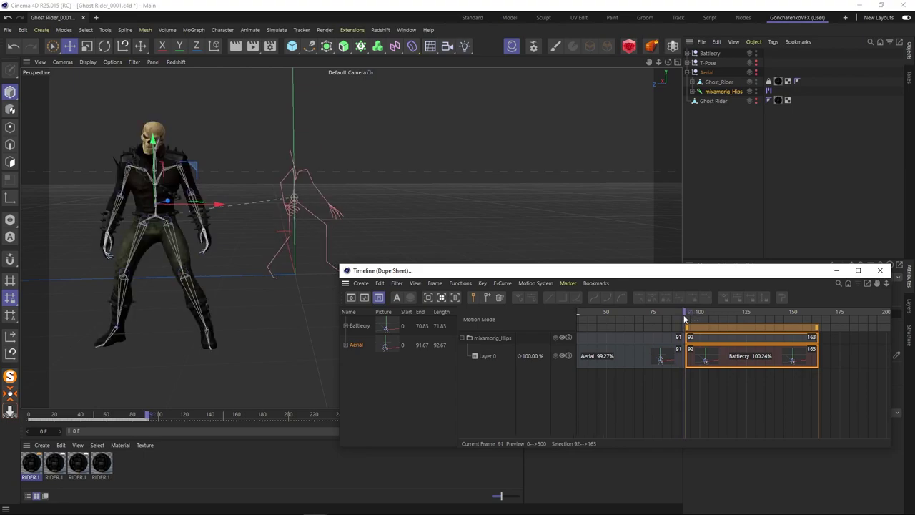
pyautogui.moveTo(722, 357); pyautogui.dragTo(702, 358)
pyautogui.moveTo(661, 314)
pyautogui.mouseDown()
pyautogui.moveTo(702, 312)
pyautogui.moveTo(647, 315)
pyautogui.moveTo(665, 312)
pyautogui.mouseUp()
pyautogui.moveTo(713, 358); pyautogui.dragTo(734, 359)
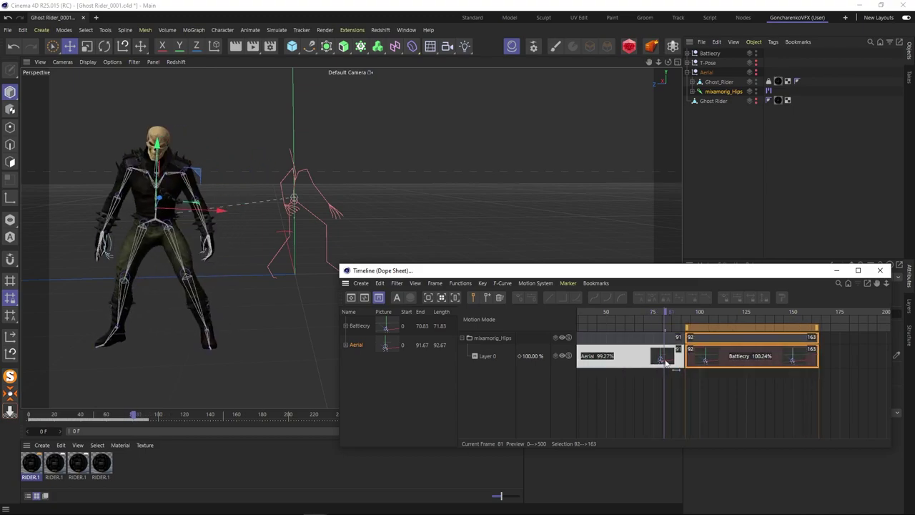
pyautogui.moveTo(663, 308); pyautogui.dragTo(675, 308)
pyautogui.click(724, 311)
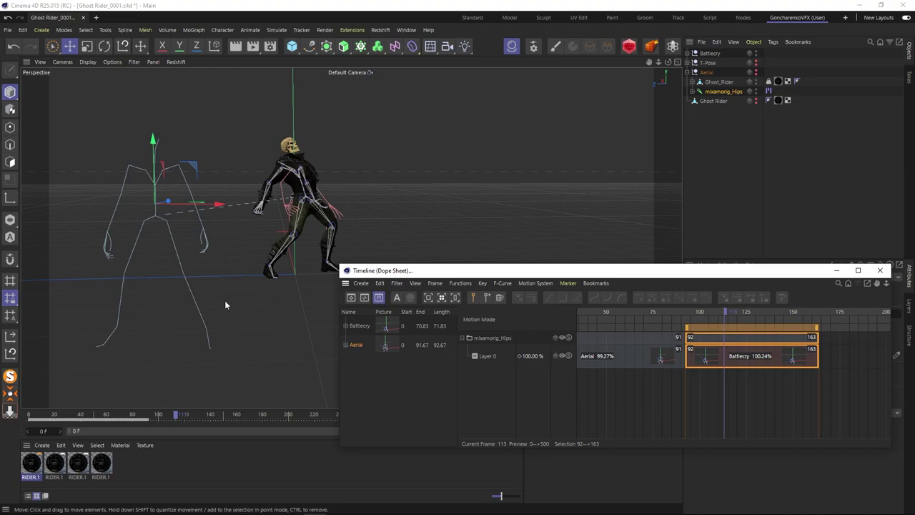
# - Move the timeline window off the attributes, select the Battlecry group's mixamorig_Hips joint, and examine the Battlecry clip's basic properties
pyautogui.keyDown('alt'); pyautogui.moveTo(229, 296); pyautogui.dragTo(232, 266); pyautogui.keyUp('alt')
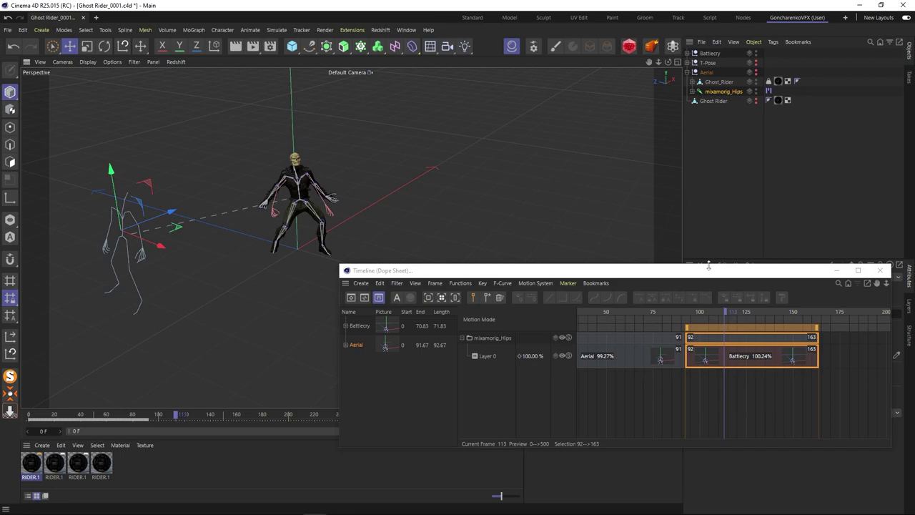
pyautogui.moveTo(709, 277); pyautogui.dragTo(490, 312)
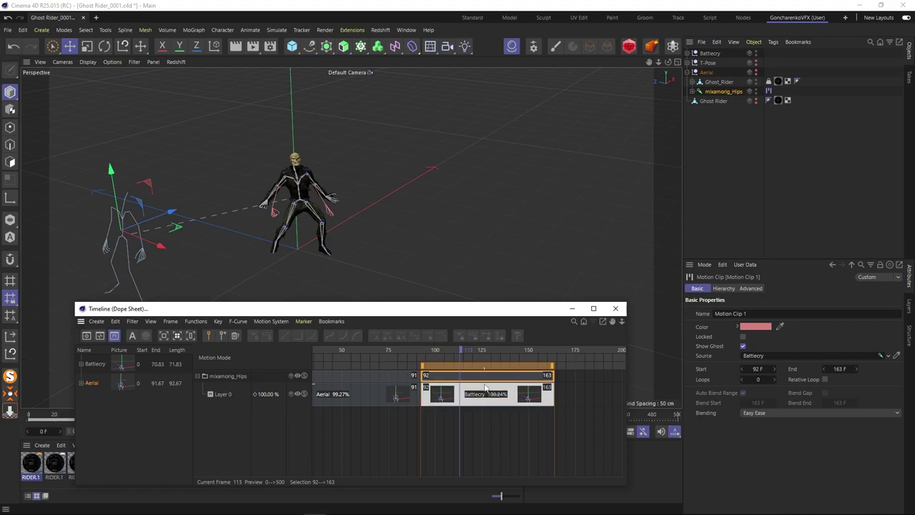
pyautogui.click(687, 53)
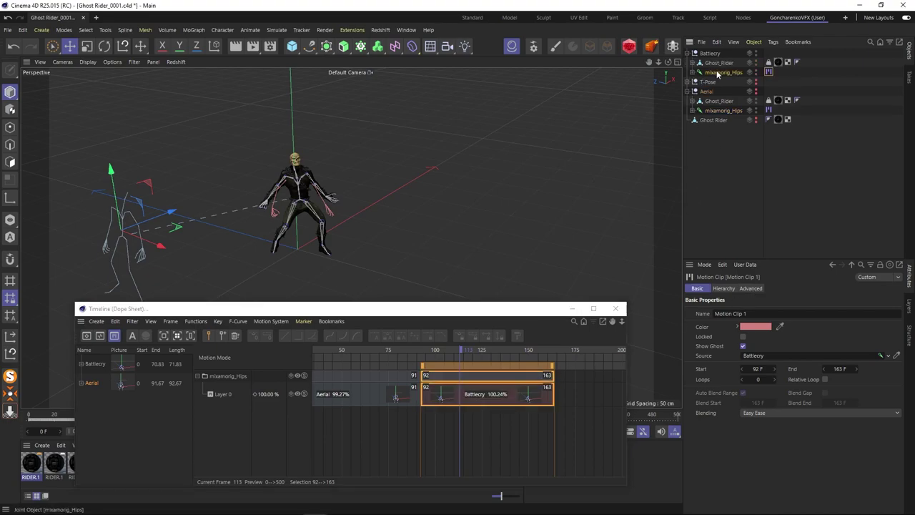
pyautogui.click(718, 73)
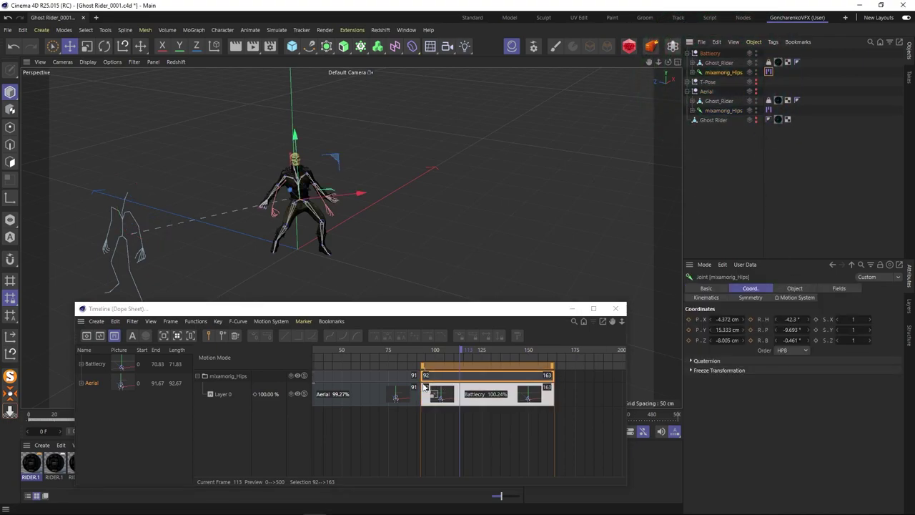
pyautogui.click(369, 390)
pyautogui.click(486, 395)
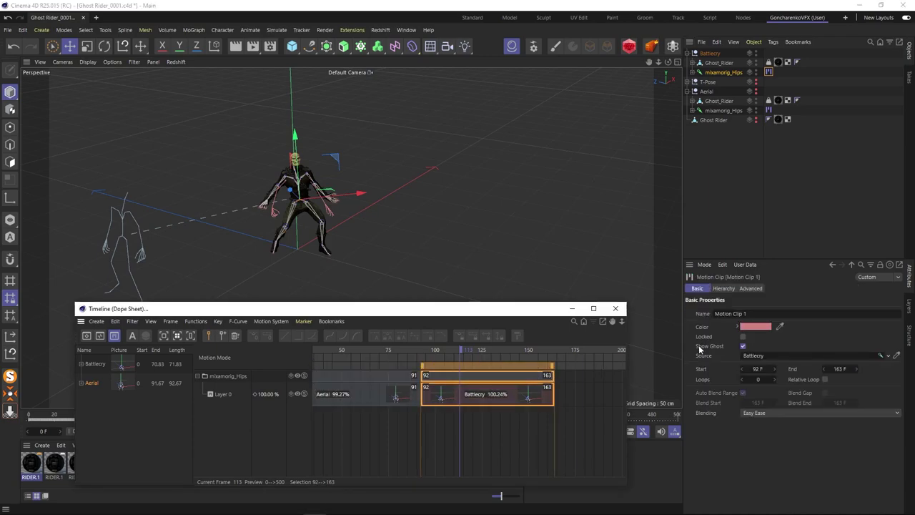
# - Create a pivot for the Battlecry motion clip in its advanced properties and move the pivot away from its initial position
pyautogui.click(750, 288)
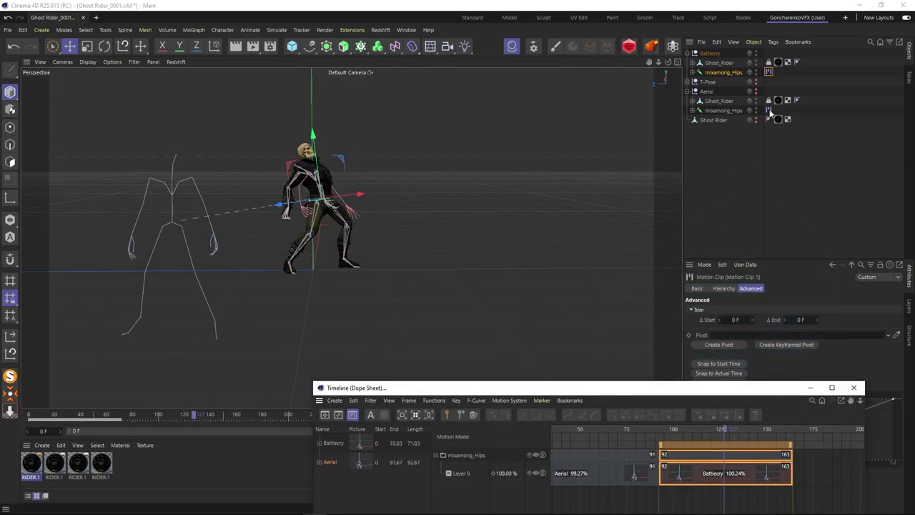
pyautogui.click(719, 344)
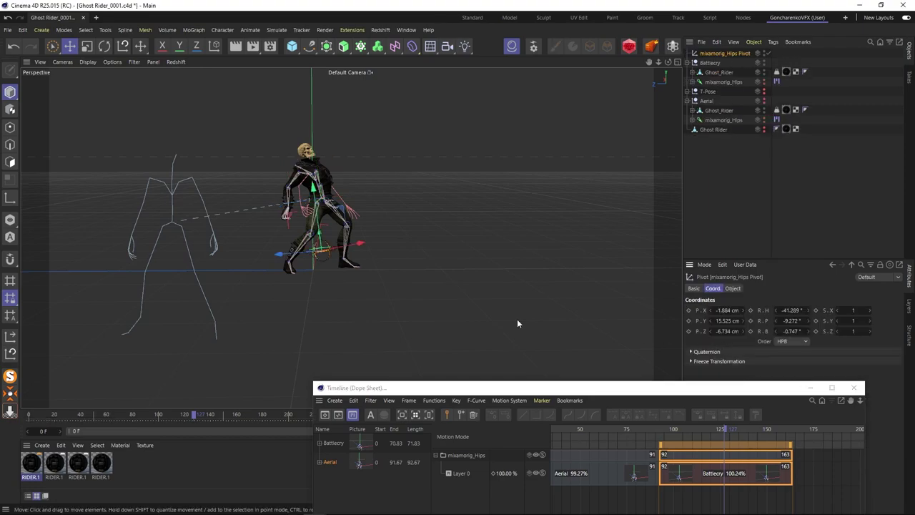
pyautogui.moveTo(284, 259); pyautogui.dragTo(395, 247)
pyautogui.moveTo(714, 428)
pyautogui.mouseDown()
pyautogui.moveTo(688, 429)
pyautogui.moveTo(733, 432)
pyautogui.moveTo(722, 432)
pyautogui.mouseUp()
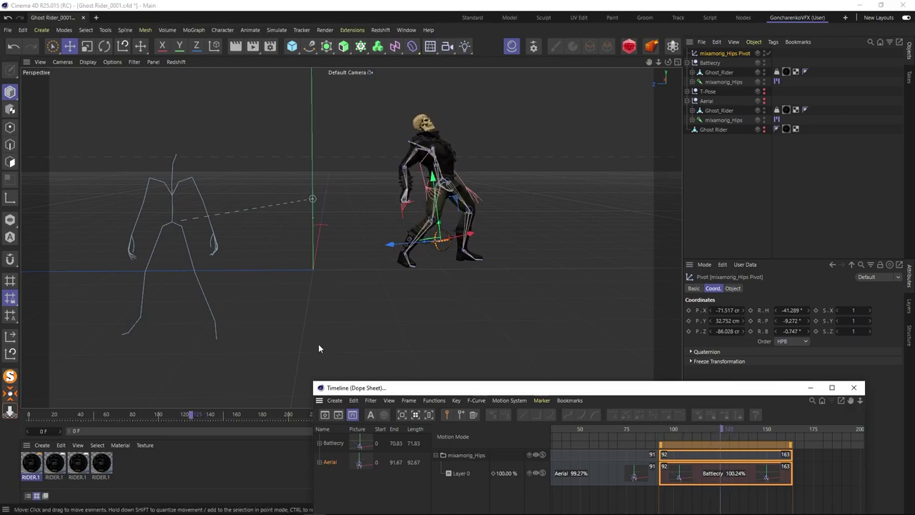
# - At about frame 90, move the pivot so the Battlecry ghost overlaps the character's end pose of the Aerial clip
pyautogui.moveTo(650, 432); pyautogui.dragTo(657, 432)
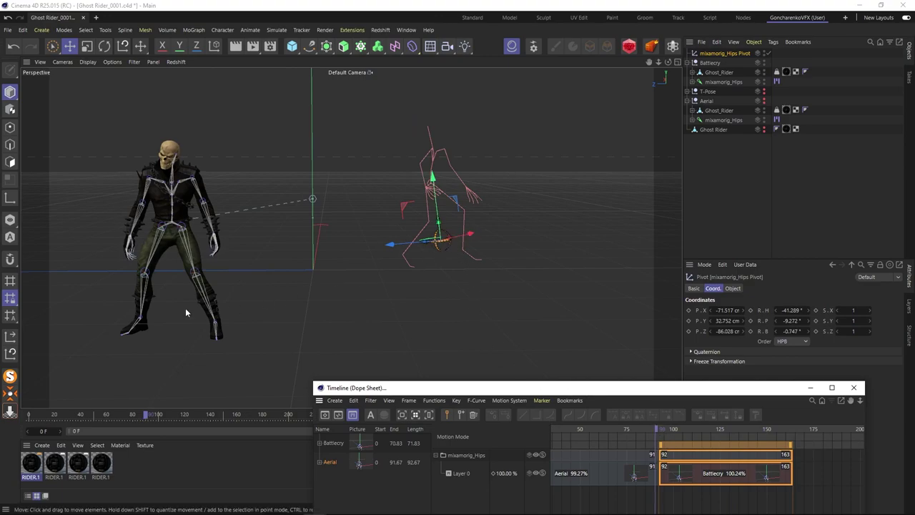
pyautogui.moveTo(472, 236); pyautogui.dragTo(175, 206)
pyautogui.keyDown('alt'); pyautogui.moveTo(173, 268); pyautogui.dragTo(246, 187); pyautogui.keyUp('alt')
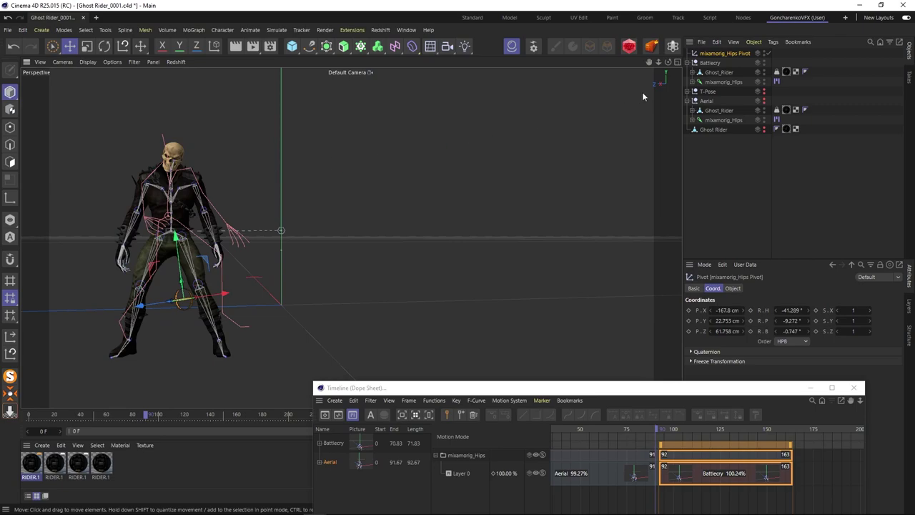
# - Show all four views and reposition the pivot near the character's feet using the front and right views
pyautogui.click(676, 64)
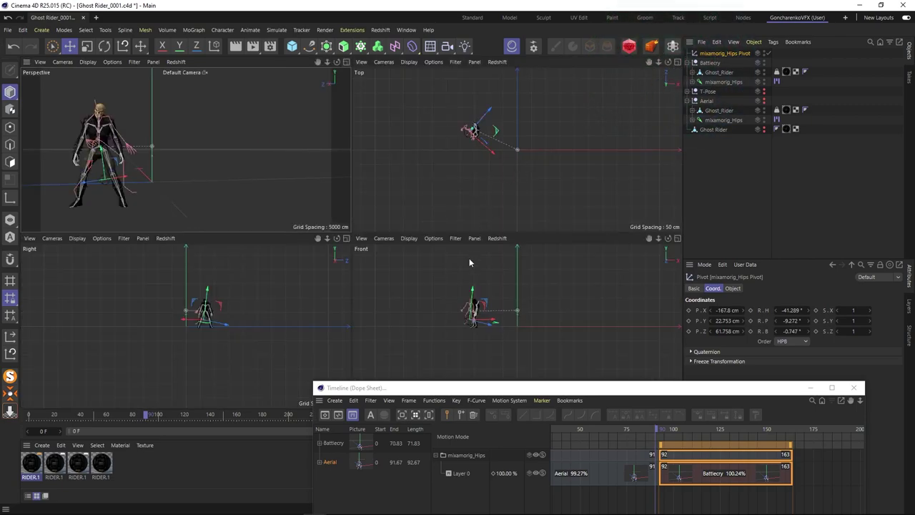
pyautogui.moveTo(479, 332); pyautogui.dragTo(488, 326)
pyautogui.scroll(8, 206, 322)
pyautogui.moveTo(168, 336); pyautogui.dragTo(184, 339)
pyautogui.scroll(5, 474, 136)
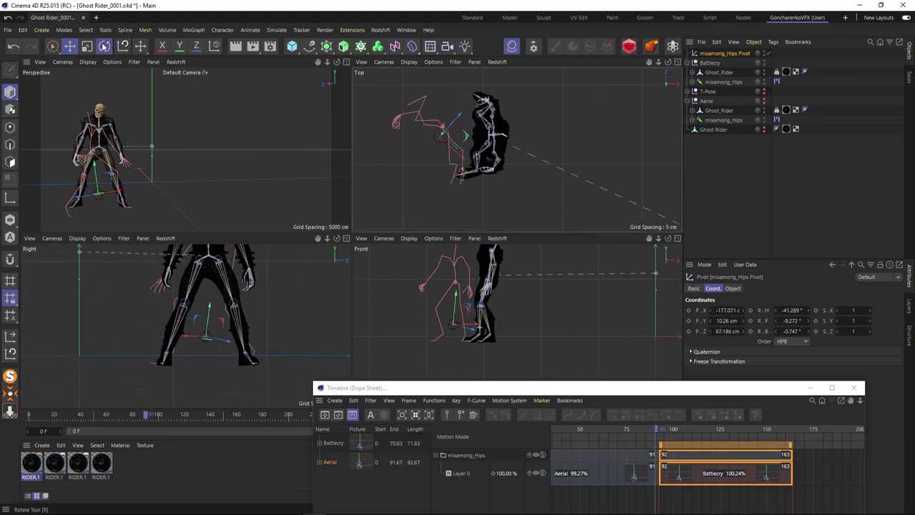
# - Rotate the pivot in the top view to match the character's facing direction, and shift it until the ghost lies over the character
pyautogui.click(104, 47)
pyautogui.moveTo(444, 159); pyautogui.dragTo(420, 163)
pyautogui.click(70, 46)
pyautogui.moveTo(472, 144); pyautogui.dragTo(509, 146)
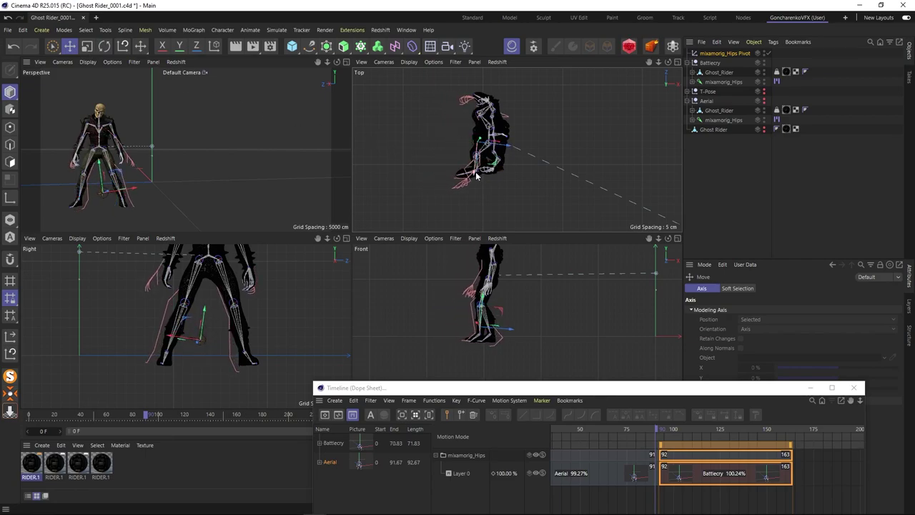
pyautogui.moveTo(476, 176); pyautogui.dragTo(478, 171)
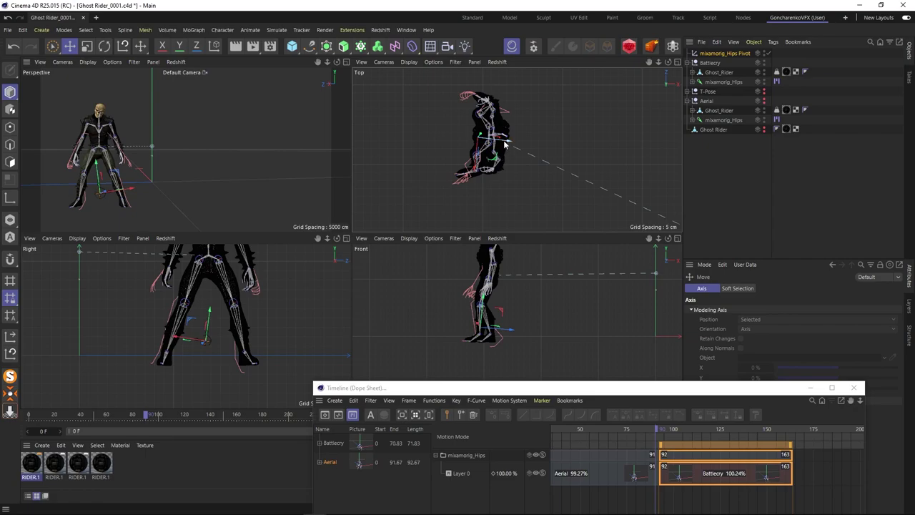
pyautogui.moveTo(508, 143); pyautogui.dragTo(507, 143)
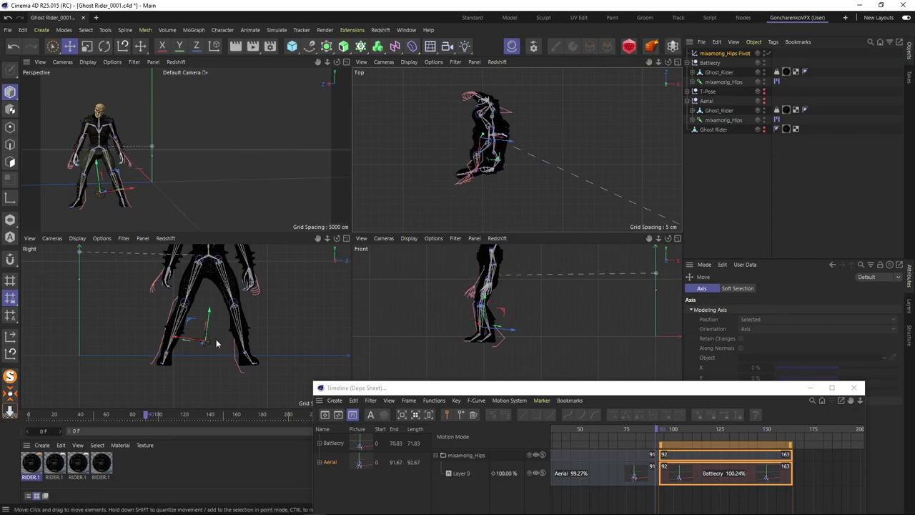
pyautogui.scroll(2, 211, 357)
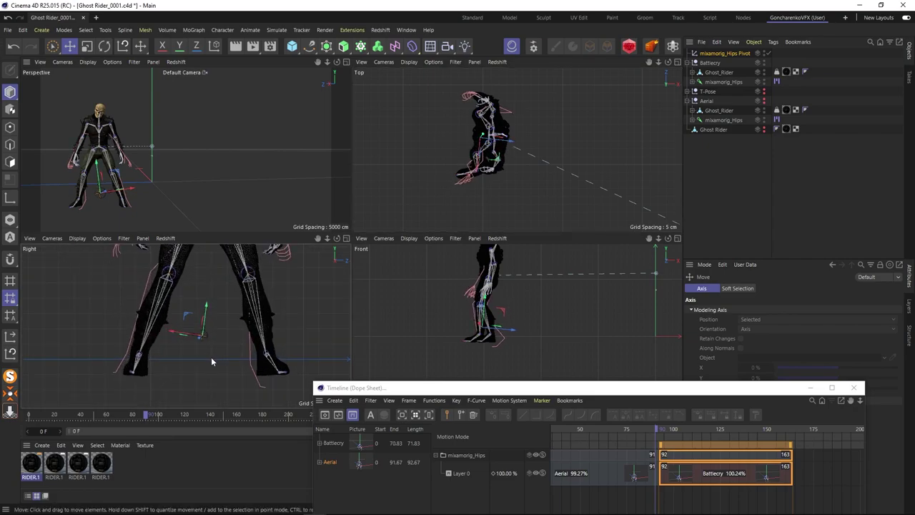
# - Rotate the pivot in the right view to level the Battlecry ghost's feet with the character's feet
pyautogui.click(106, 46)
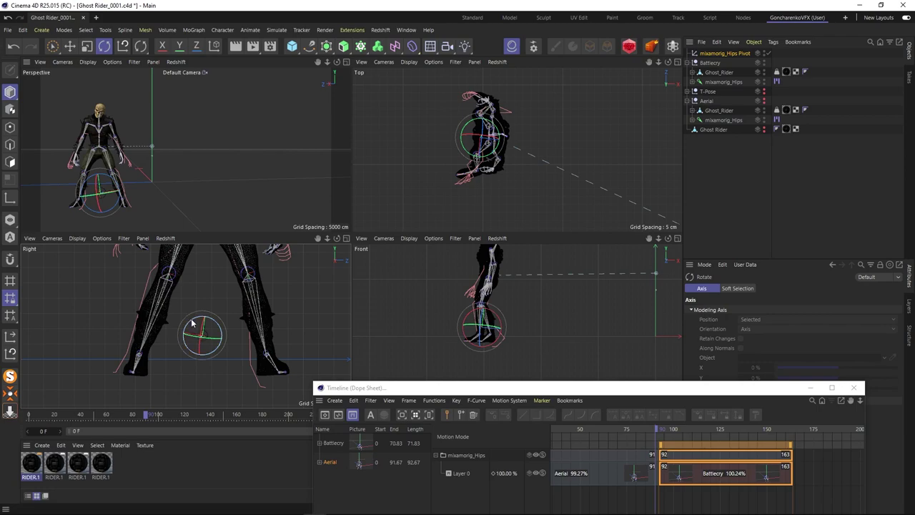
pyautogui.moveTo(192, 323); pyautogui.dragTo(187, 324)
pyautogui.click(69, 46)
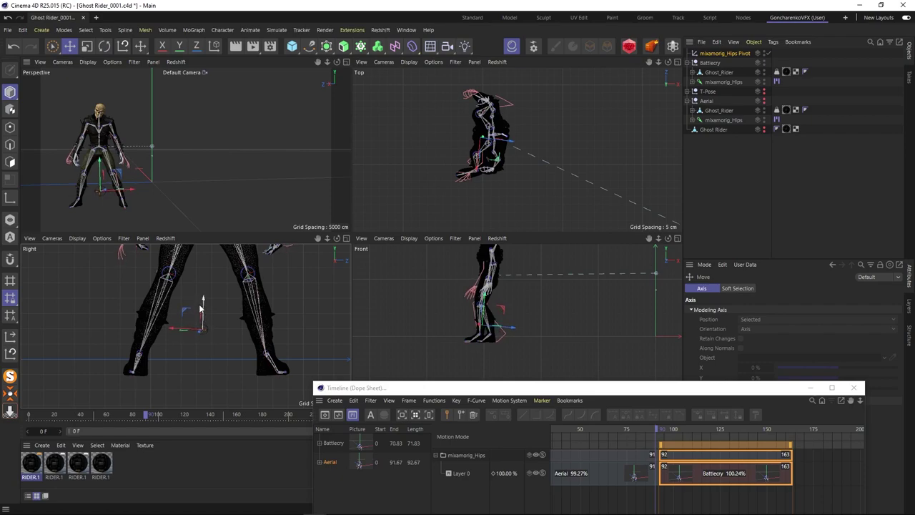
# - Maximize the perspective view and scrub across the start of the Battlecry clip to examine the transition from Aerial
pyautogui.middleClick(309, 133)
pyautogui.keyDown('alt'); pyautogui.moveTo(200, 285); pyautogui.dragTo(162, 267); pyautogui.keyUp('alt')
pyautogui.moveTo(654, 429)
pyautogui.mouseDown()
pyautogui.moveTo(697, 431)
pyautogui.moveTo(643, 431)
pyautogui.moveTo(697, 432)
pyautogui.mouseUp()
pyautogui.scroll(5, 188, 300)
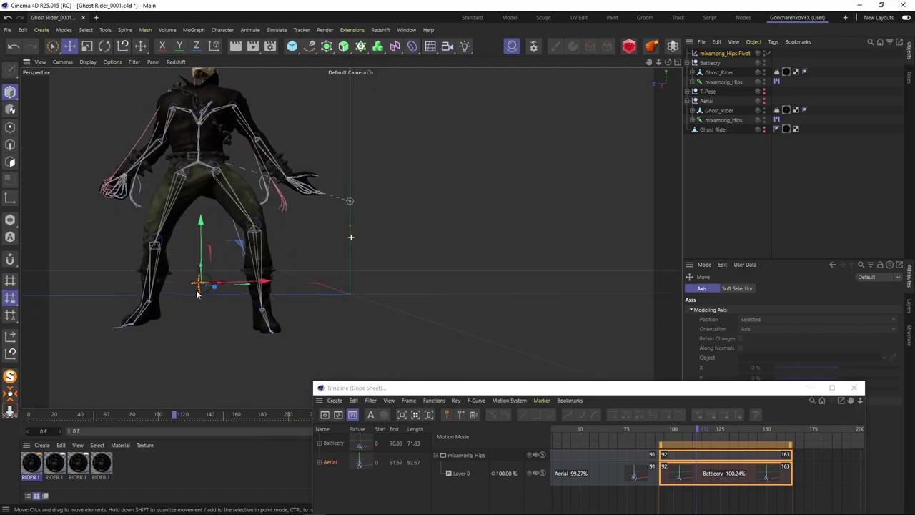
pyautogui.moveTo(697, 438); pyautogui.dragTo(665, 429)
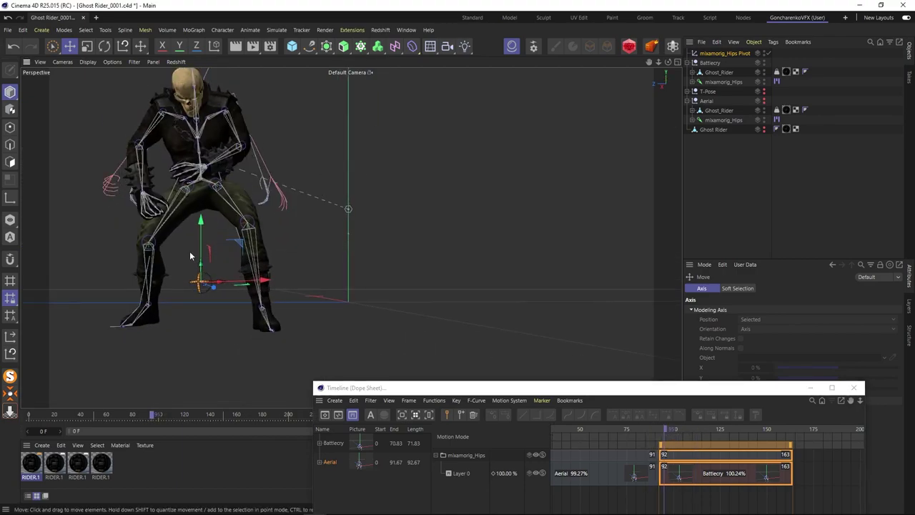
pyautogui.scroll(-3, 191, 253)
pyautogui.keyDown('alt'); pyautogui.moveTo(191, 253); pyautogui.dragTo(185, 272); pyautogui.keyUp('alt')
# - Overlap the Battlecry clip with the end of Aerial, placing it at frames 76 to 147, and scrub through the blend
pyautogui.moveTo(712, 460); pyautogui.dragTo(690, 461)
pyautogui.click(625, 429)
pyautogui.moveTo(625, 430); pyautogui.dragTo(680, 434)
pyautogui.scroll(2, 156, 206)
pyautogui.keyDown('alt'); pyautogui.moveTo(162, 211); pyautogui.dragTo(171, 253, button='middle'); pyautogui.keyUp('alt')
pyautogui.keyDown('alt'); pyautogui.moveTo(172, 253); pyautogui.dragTo(182, 249); pyautogui.keyUp('alt')
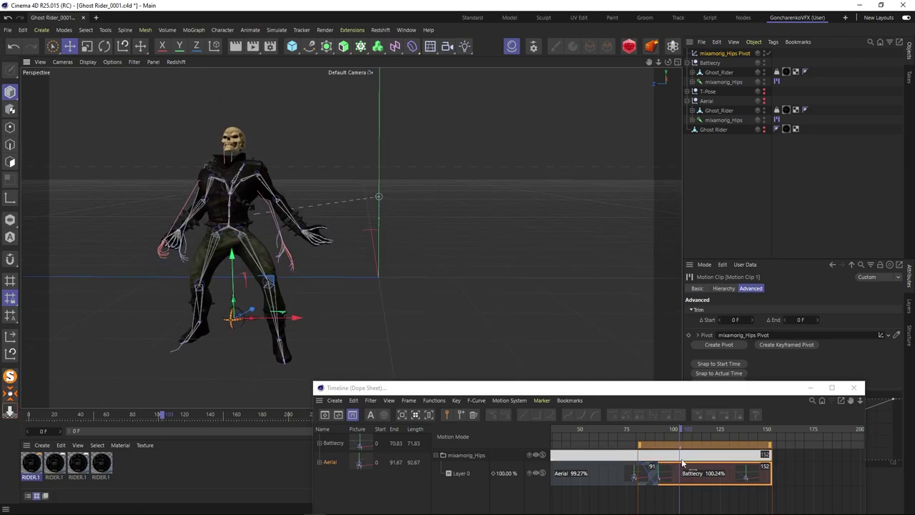
pyautogui.moveTo(707, 473); pyautogui.dragTo(696, 473)
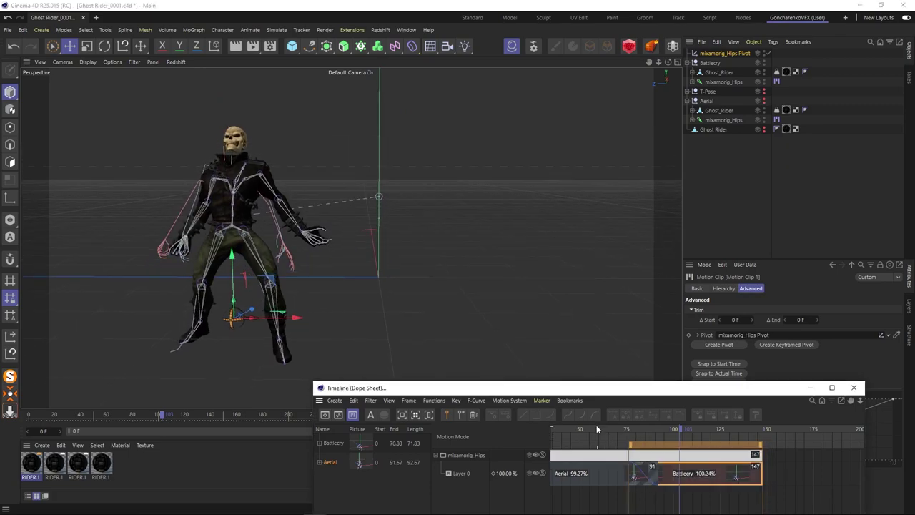
pyautogui.moveTo(593, 429); pyautogui.dragTo(615, 432)
pyautogui.moveTo(621, 433); pyautogui.dragTo(589, 441)
# - Move the timeline window off the playback controls, hide the Battlecry group's mixamorig_Hips joint, and play the sequence
pyautogui.moveTo(809, 391); pyautogui.dragTo(829, 253)
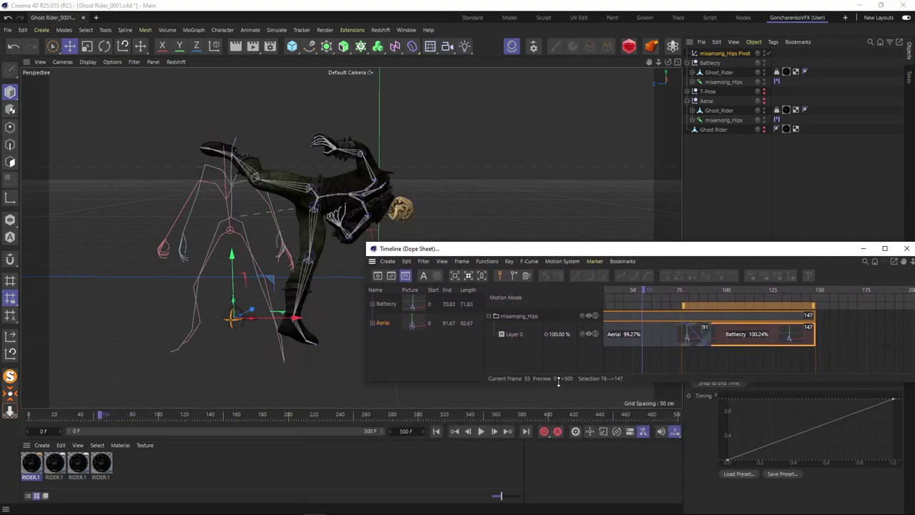
pyautogui.click(456, 431)
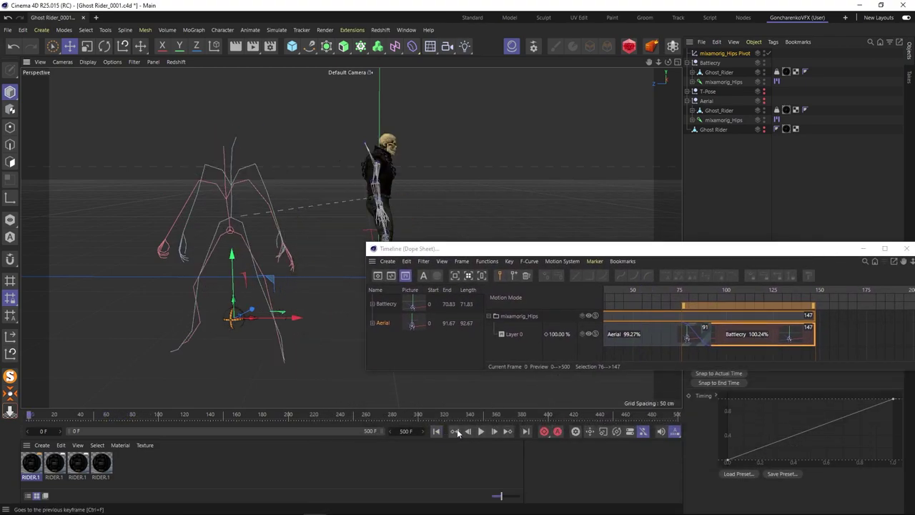
pyautogui.click(763, 85)
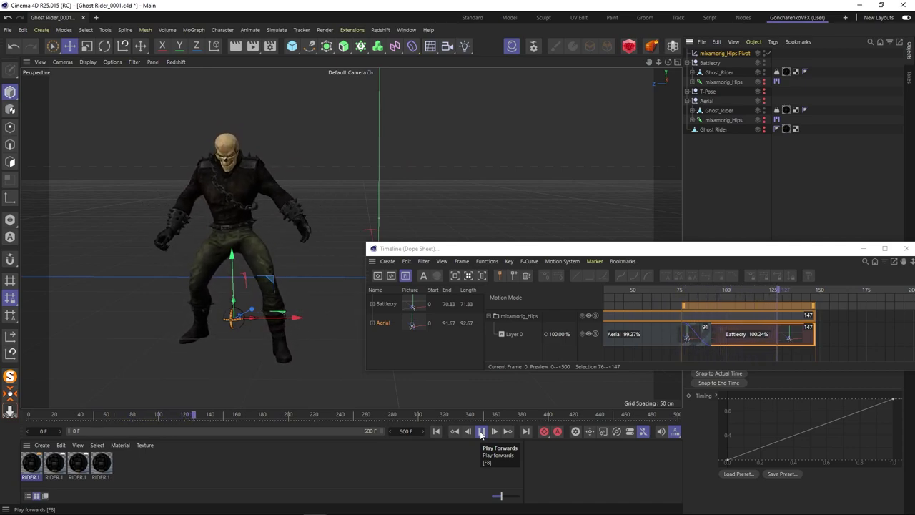
pyautogui.click(481, 432)
pyautogui.moveTo(192, 415); pyautogui.dragTo(97, 414)
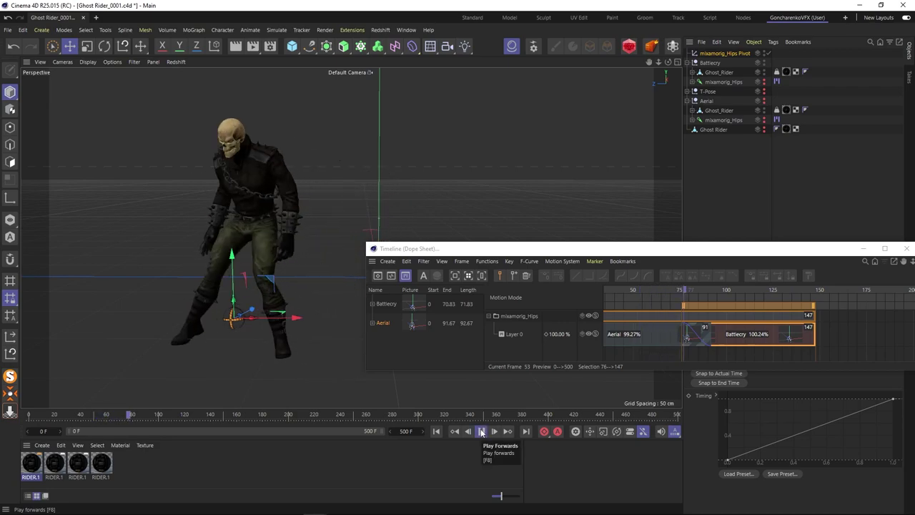
pyautogui.click(481, 432)
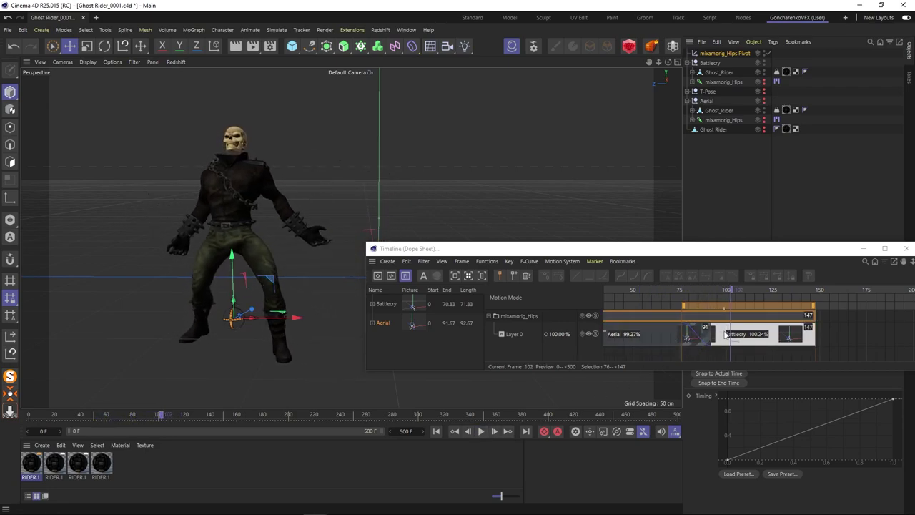
# - Try the Battlecry clip at frames 80 to 151, place it at frames 75 to 146, and play the blend
pyautogui.moveTo(726, 333); pyautogui.dragTo(731, 333)
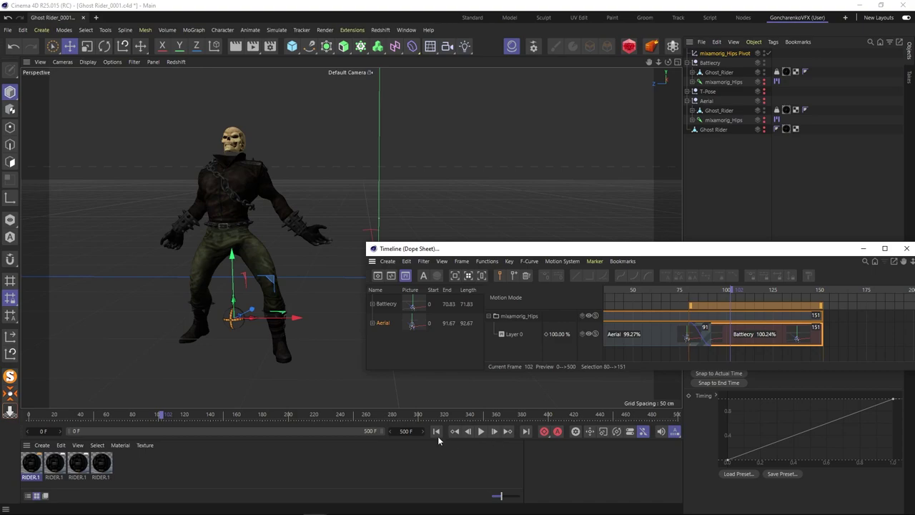
pyautogui.click(117, 414)
pyautogui.click(481, 430)
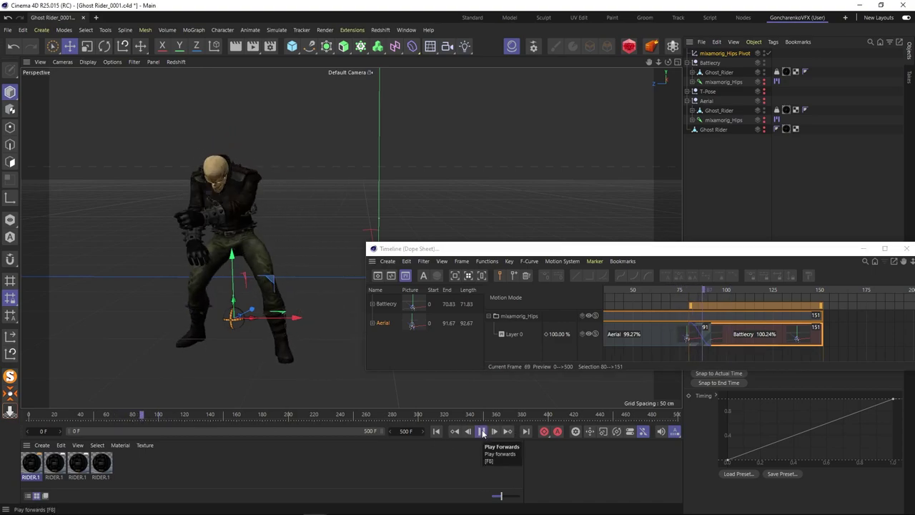
pyautogui.moveTo(763, 330); pyautogui.dragTo(754, 330)
pyautogui.click(436, 431)
pyautogui.click(481, 431)
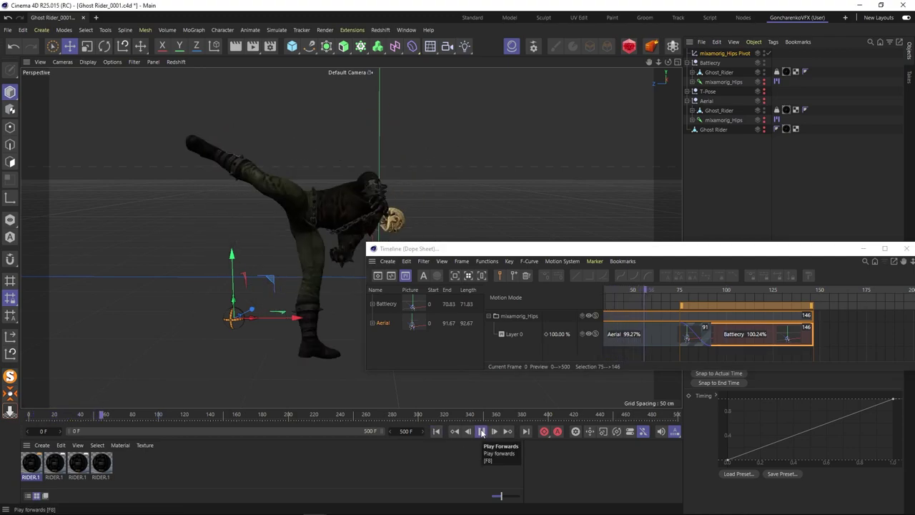
pyautogui.click(481, 432)
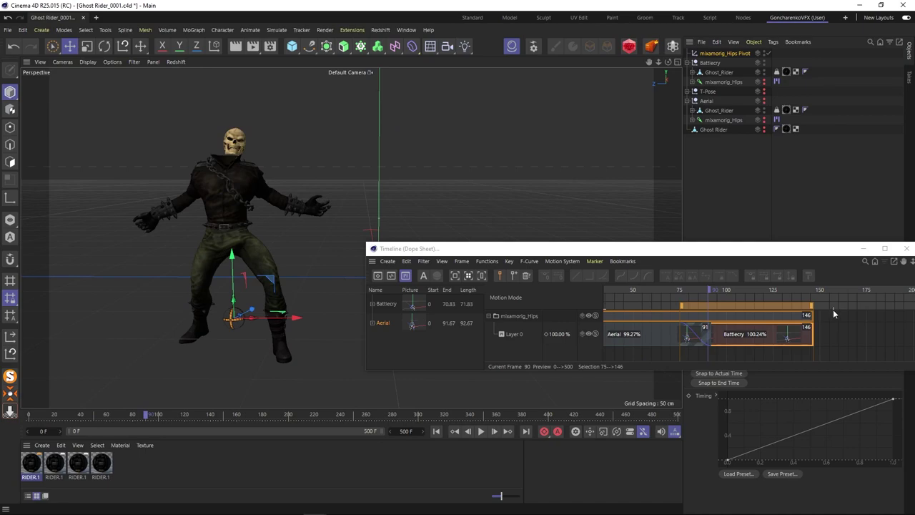
# - Stretch the Battlecry clip to end at frame 160 and play back the slowed motion
pyautogui.moveTo(813, 338); pyautogui.dragTo(835, 338)
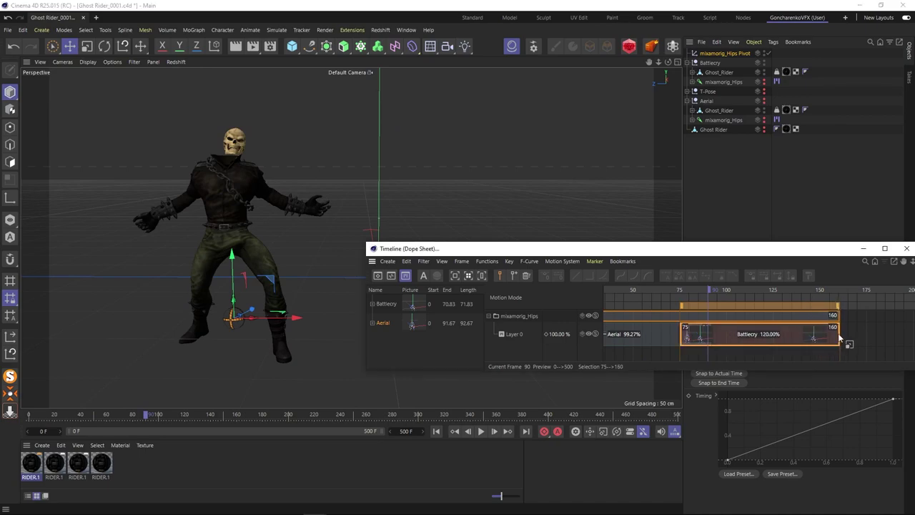
pyautogui.click(656, 289)
pyautogui.click(481, 432)
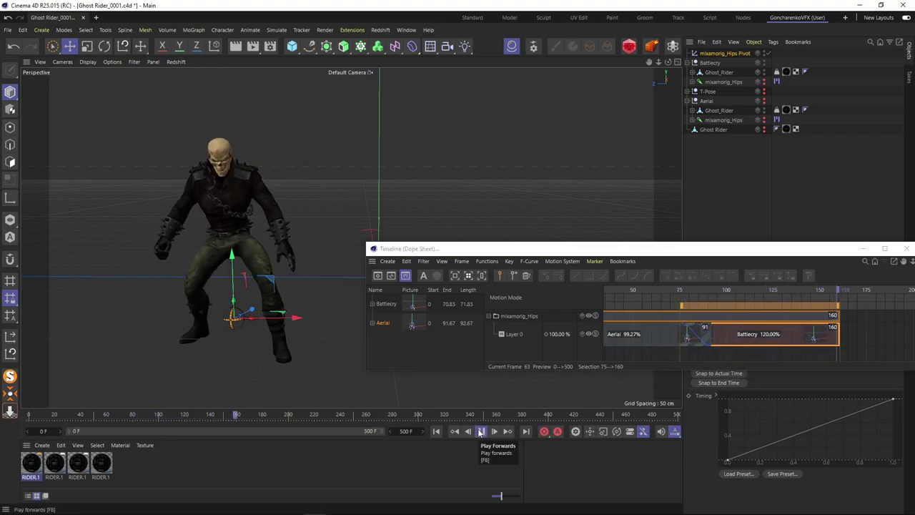
pyautogui.click(480, 433)
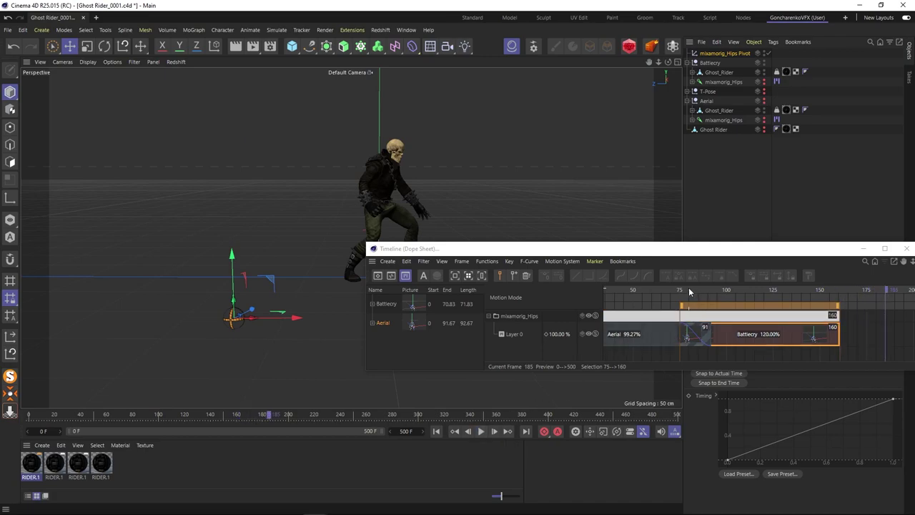
pyautogui.click(689, 290)
pyautogui.click(480, 432)
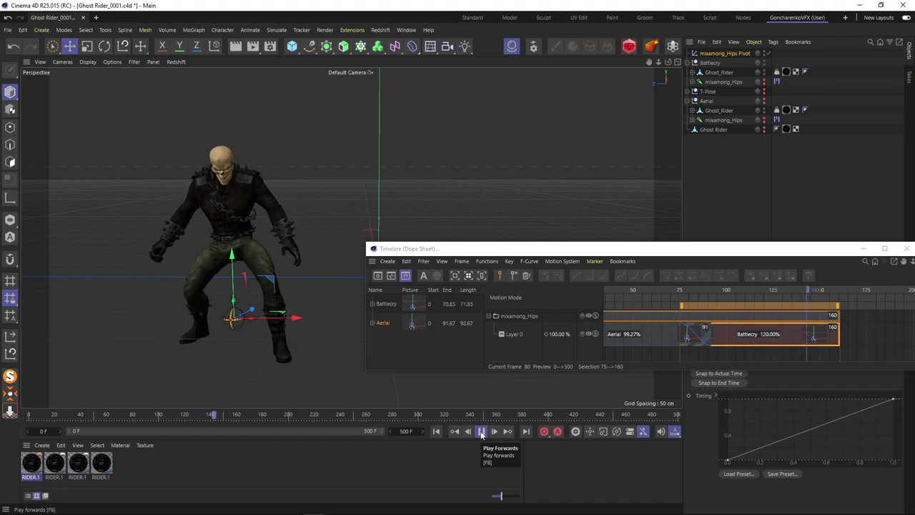
pyautogui.click(480, 433)
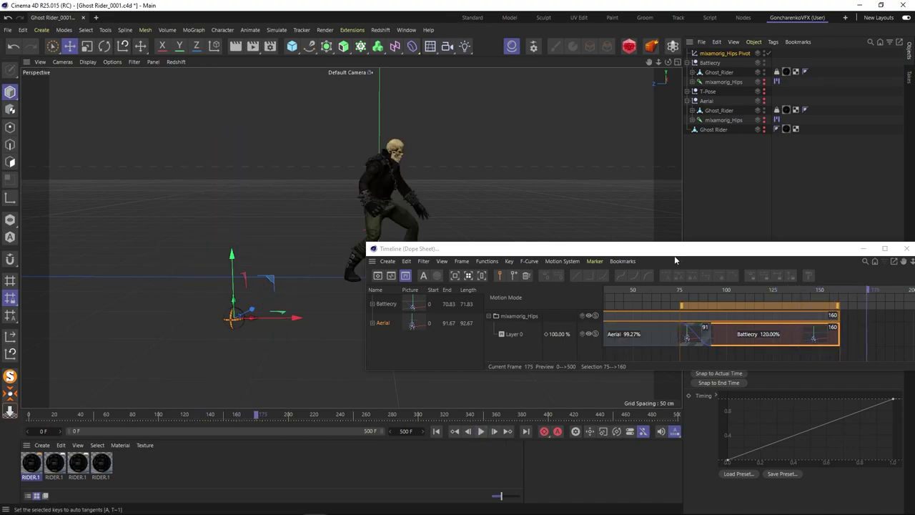
# - Scrub to the end of the Battlecry clip, close the timeline window, and set the project's end frame to 160
pyautogui.moveTo(676, 253); pyautogui.dragTo(639, 233)
pyautogui.moveTo(791, 274); pyautogui.dragTo(811, 274)
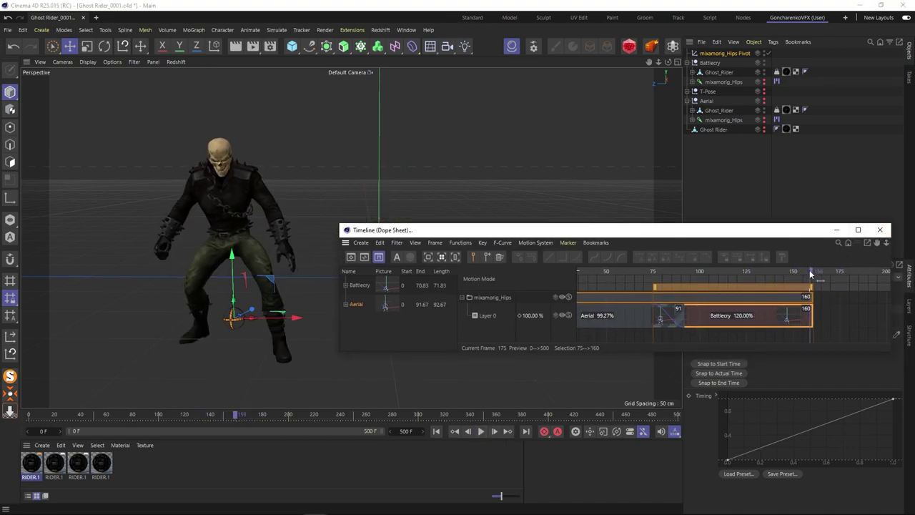
pyautogui.click(880, 230)
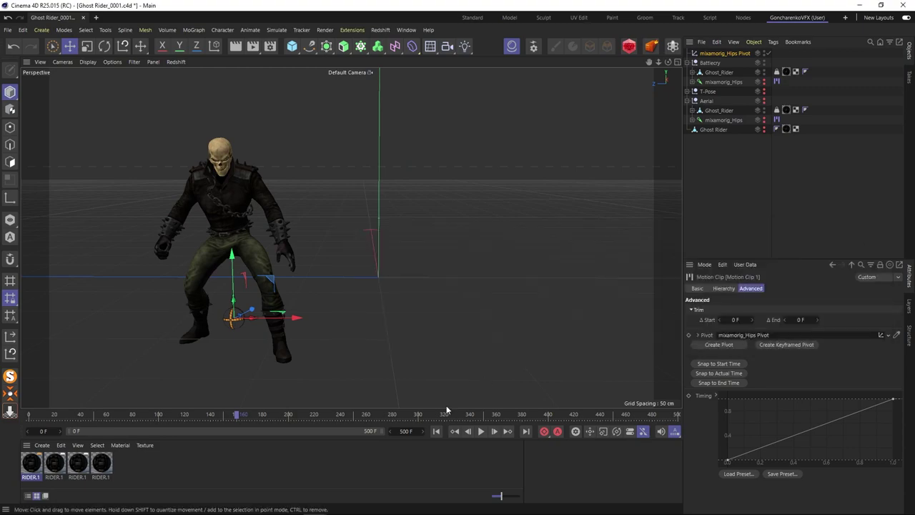
pyautogui.click(405, 431)
pyautogui.write('160')
pyautogui.press('Return')
# - Play the combined Aerial and Battlecry animation from frame 0 from an adjusted camera angle
pyautogui.click(436, 431)
pyautogui.keyDown('alt'); pyautogui.moveTo(361, 261); pyautogui.dragTo(351, 237); pyautogui.keyUp('alt')
pyautogui.click(481, 432)
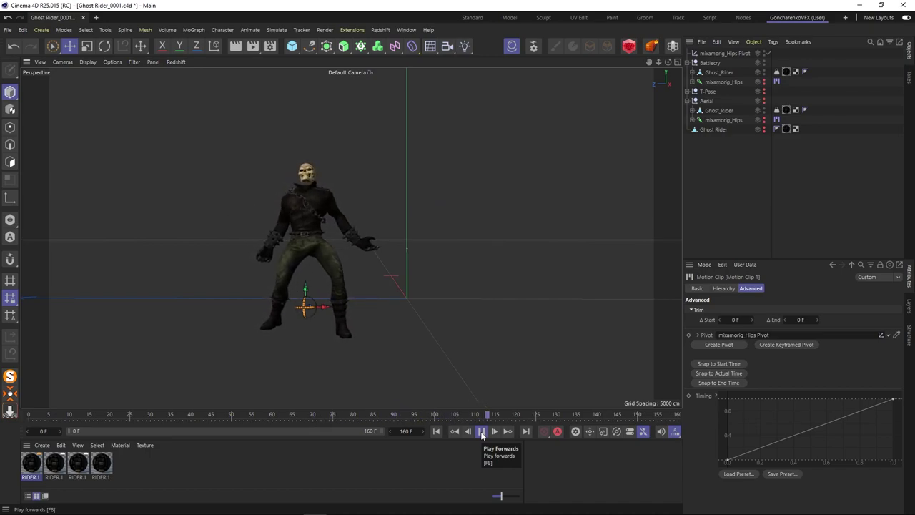
pyautogui.click(481, 431)
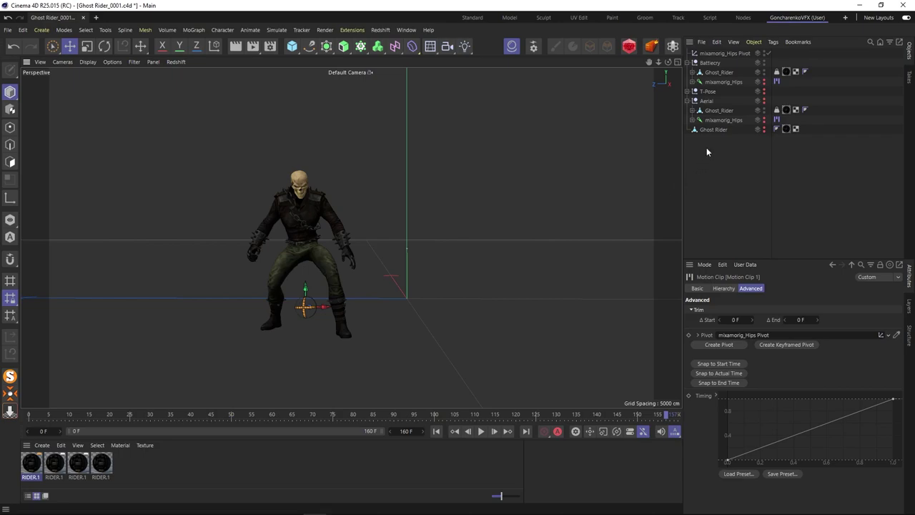
# - Delete the T-Pose null and the separate top-level Ghost Rider mesh from the scene
pyautogui.click(687, 62)
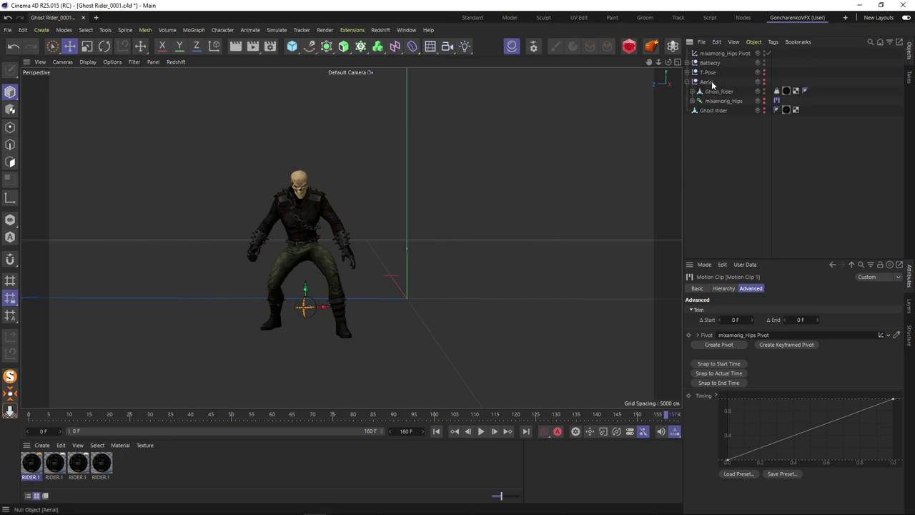
pyautogui.click(712, 74)
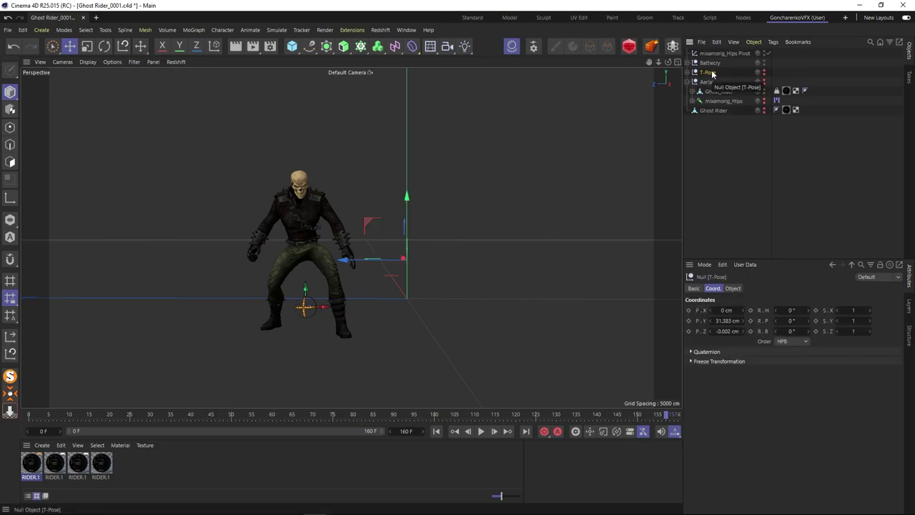
pyautogui.press('Delete')
pyautogui.press('Delete')
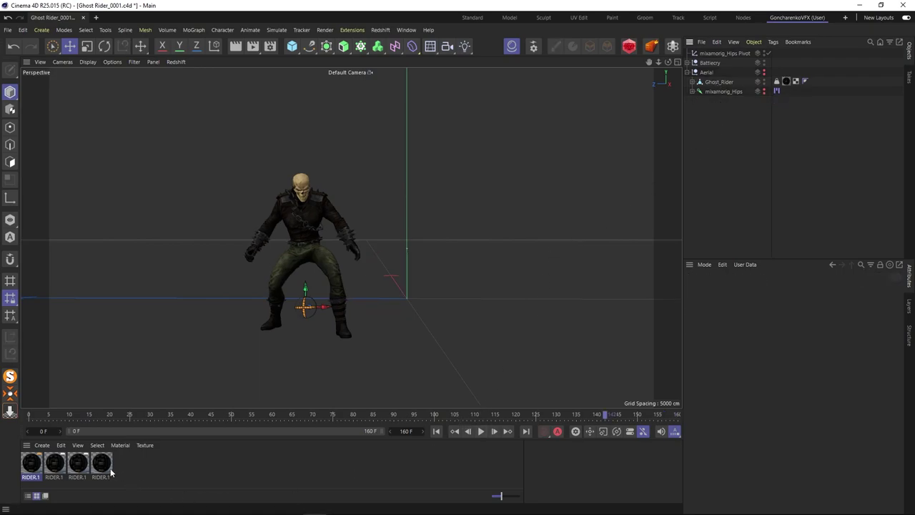
# - Clean up the material list by removing the unused RIDER.1 materials
pyautogui.click(61, 447)
pyautogui.click(83, 375)
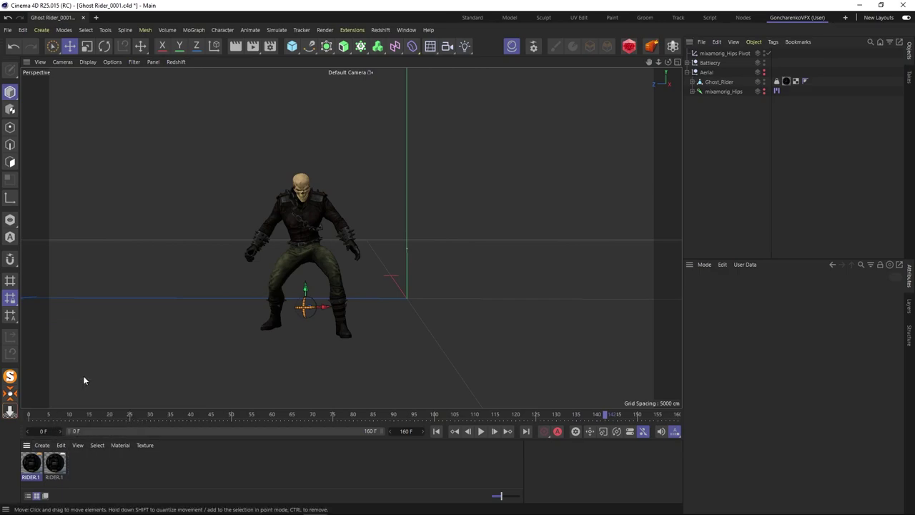
pyautogui.click(61, 444)
pyautogui.click(84, 386)
# - Delete the extra RIDER.1 material assigned to the Aerial mesh and play the animation from the start
pyautogui.click(689, 64)
pyautogui.click(32, 462)
pyautogui.press('Delete')
pyautogui.hotkey('ctrl', 'z')
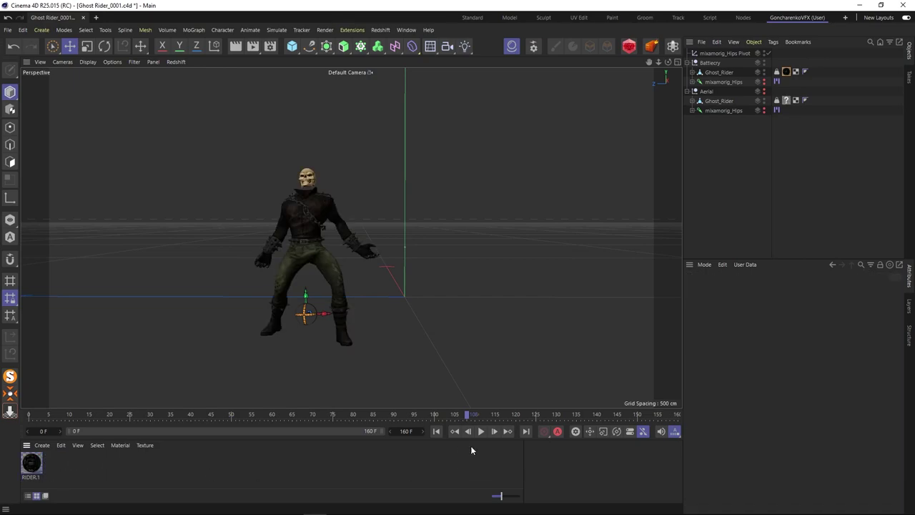
pyautogui.click(436, 432)
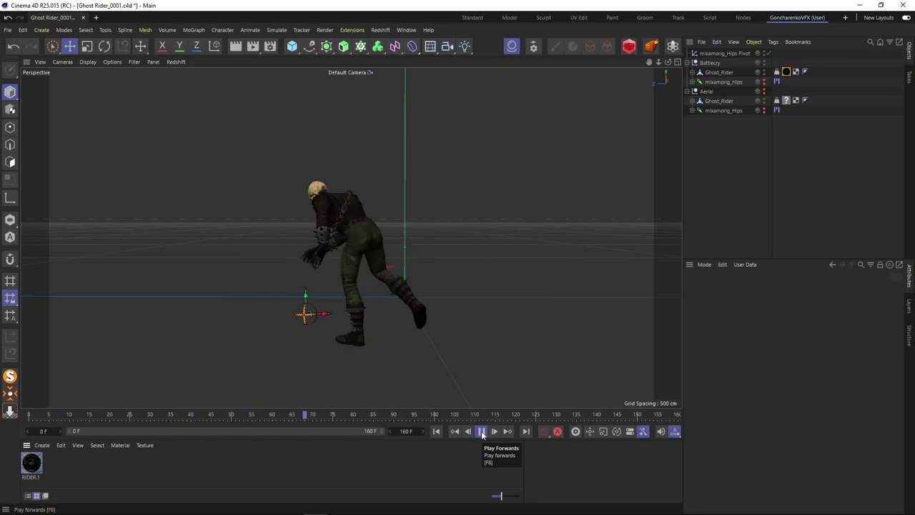
pyautogui.click(482, 431)
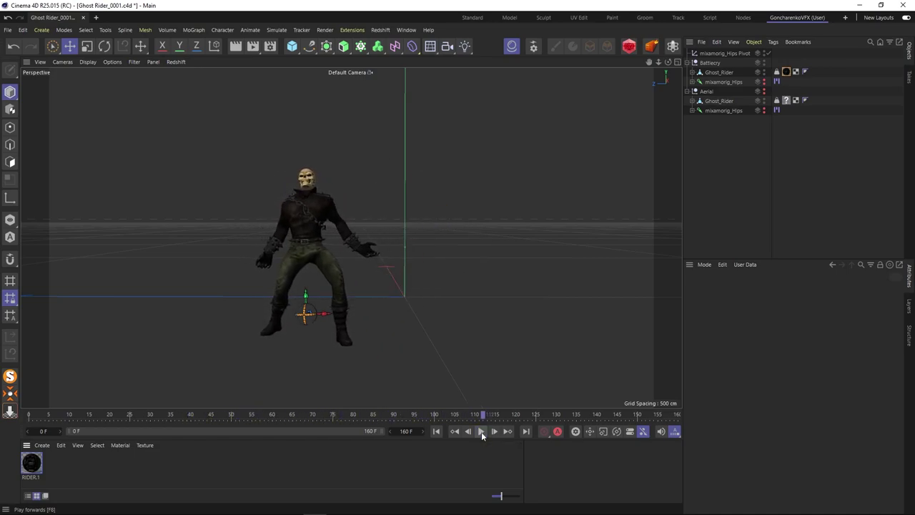
# - Delete the empty material tag and the Ghost_Rider mesh inside the Aerial null, leaving its hips joint chain
pyautogui.click(786, 101)
pyautogui.press('Delete')
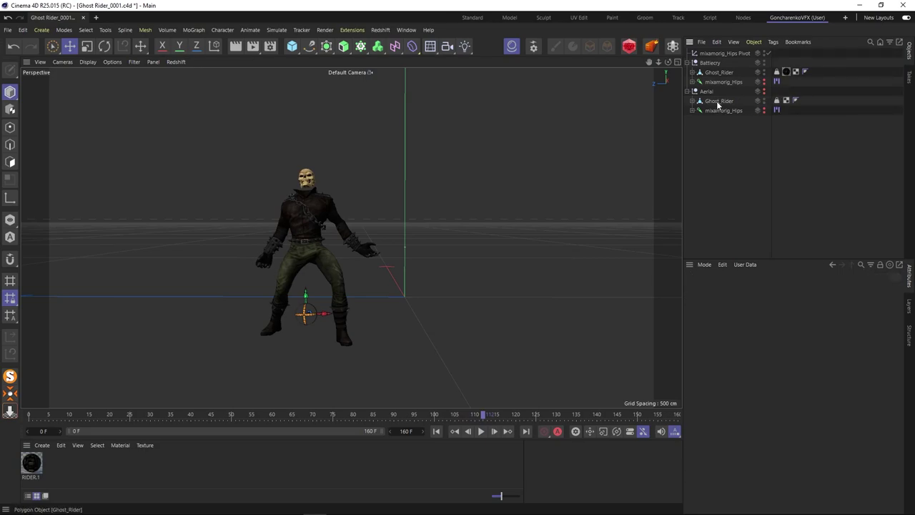
pyautogui.click(718, 101)
pyautogui.press('Delete')
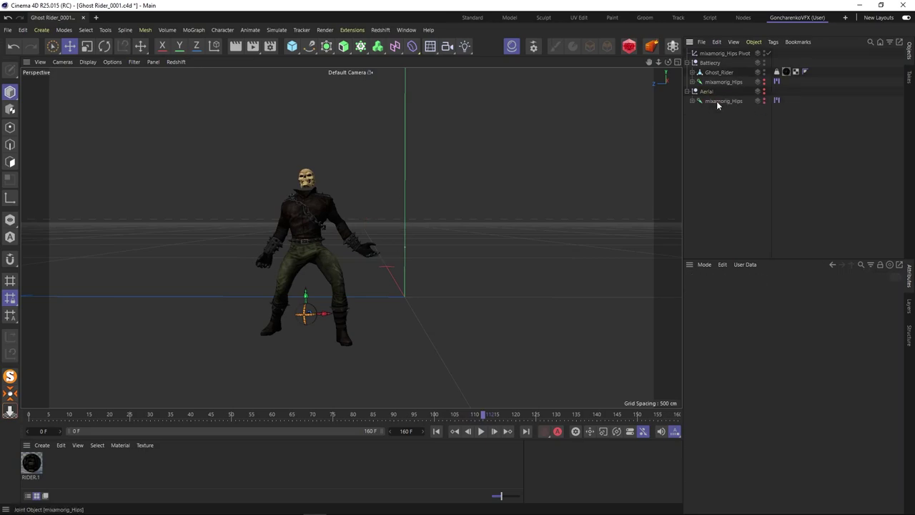
# - Collapse the Aerial hierarchy and play the animation from frame 0 to check the motion without the Aerial mesh
pyautogui.click(690, 92)
pyautogui.click(715, 101)
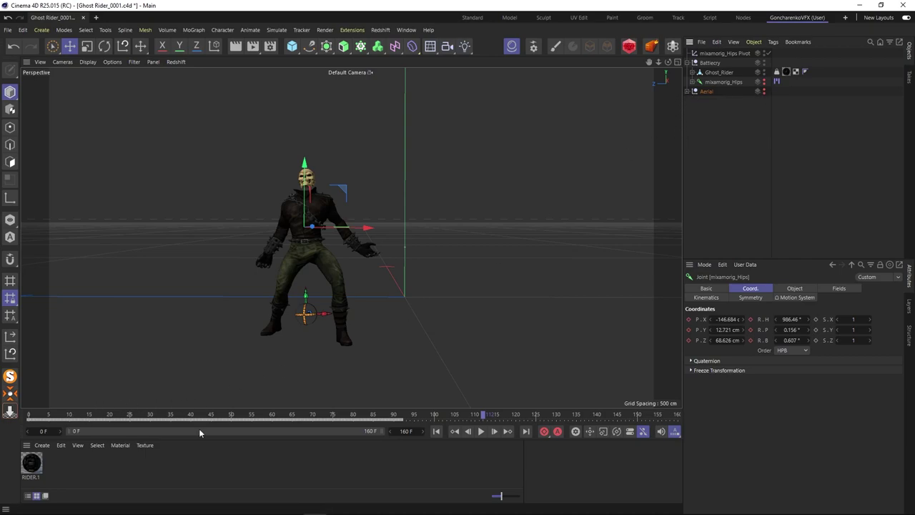
pyautogui.click(435, 433)
pyautogui.click(414, 467)
pyautogui.click(482, 431)
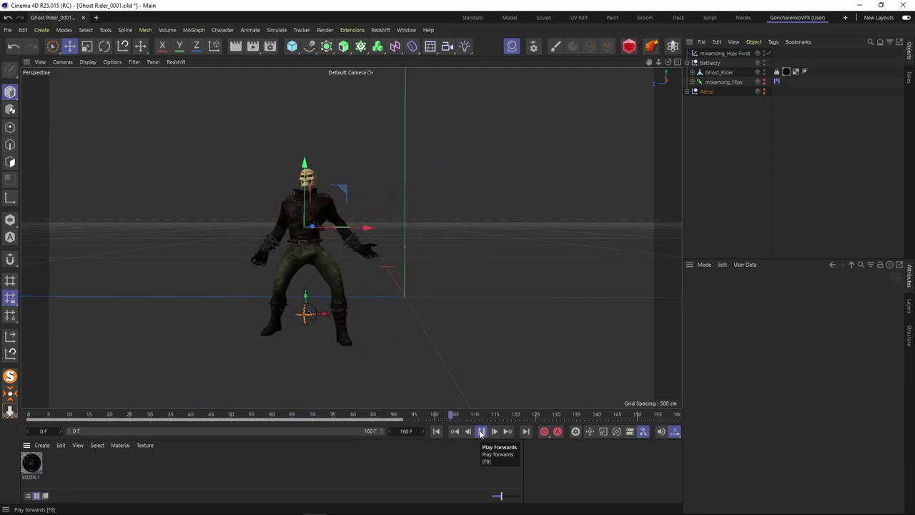
pyautogui.click(482, 431)
# - Rename the Battlecry null as "Battlecry (Main)"
pyautogui.doubleClick(711, 63)
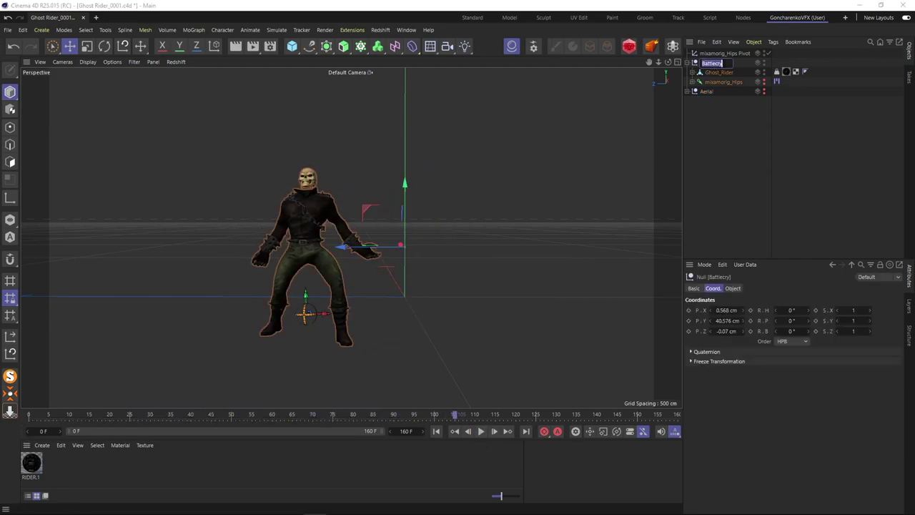
pyautogui.write('(Main)')
pyautogui.press('Return')
pyautogui.click(721, 115)
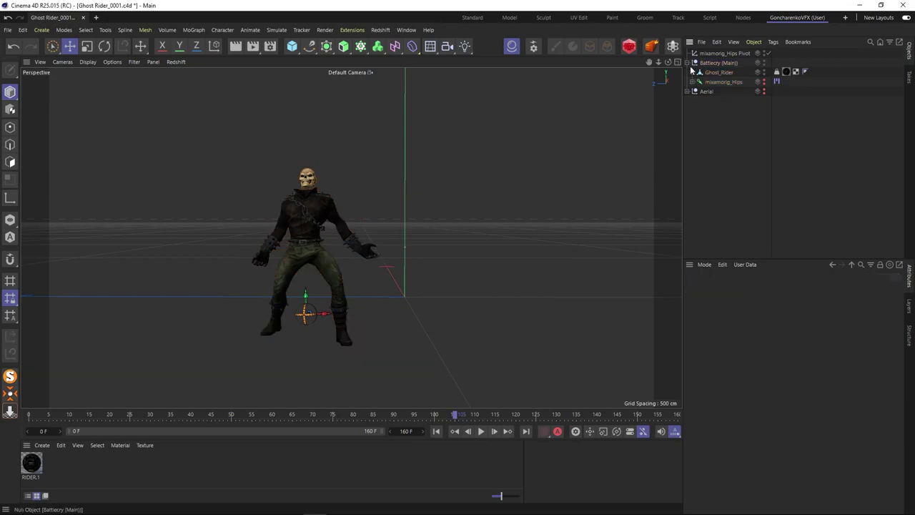
# - Group the Aerial null and the mixamorig_Hips Pivot under a null named "other" and play the animation
pyautogui.click(688, 63)
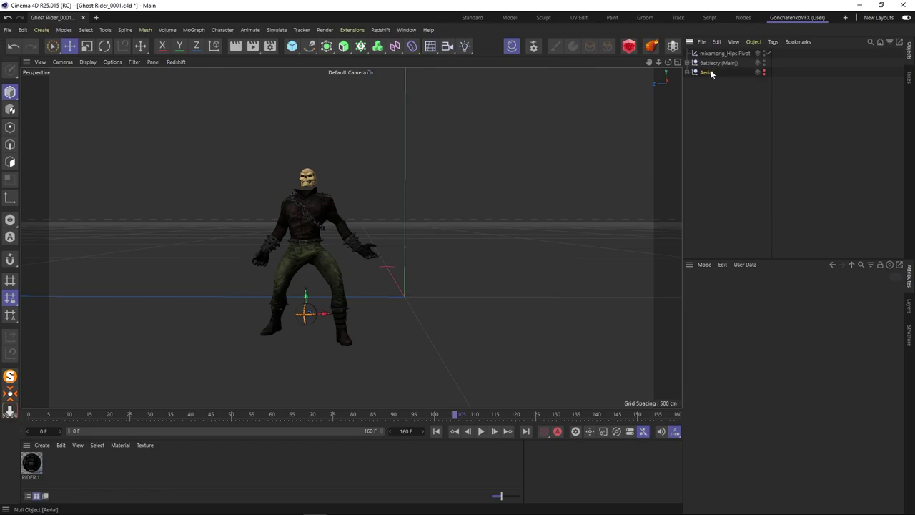
pyautogui.click(707, 72)
pyautogui.keyDown('ctrl'); pyautogui.click(722, 53); pyautogui.keyUp('ctrl')
pyautogui.click(754, 41)
pyautogui.click(784, 172)
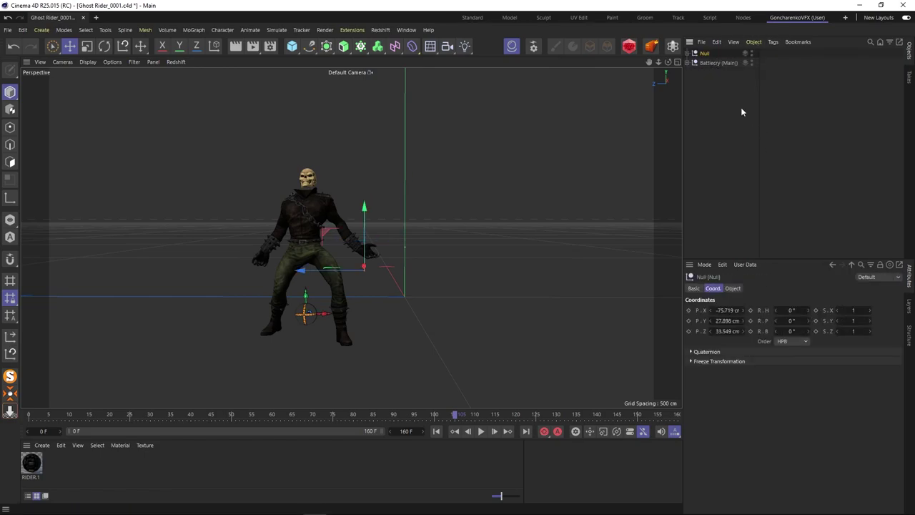
pyautogui.doubleClick(705, 53)
pyautogui.write('other')
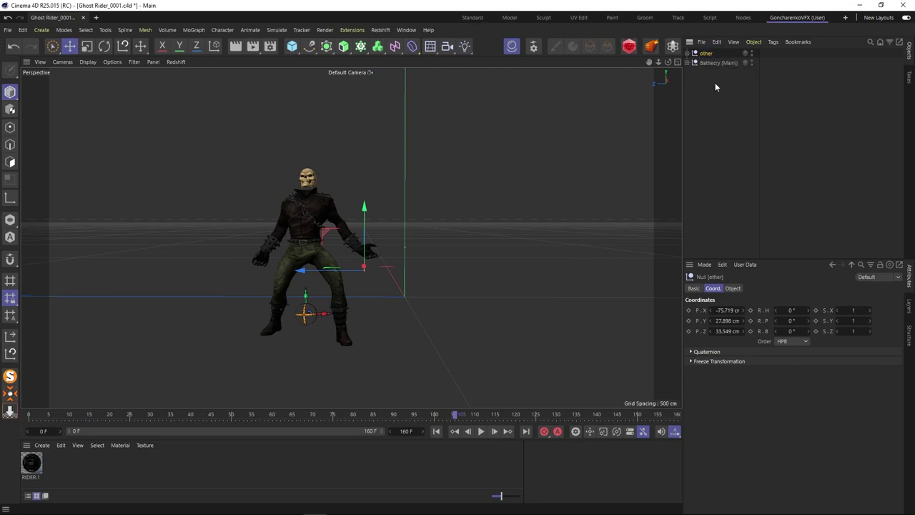
pyautogui.click(719, 93)
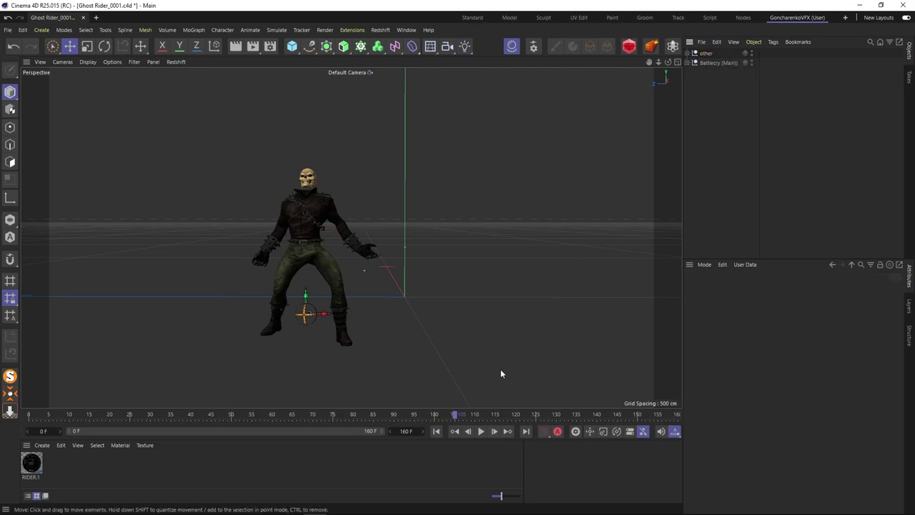
pyautogui.click(436, 432)
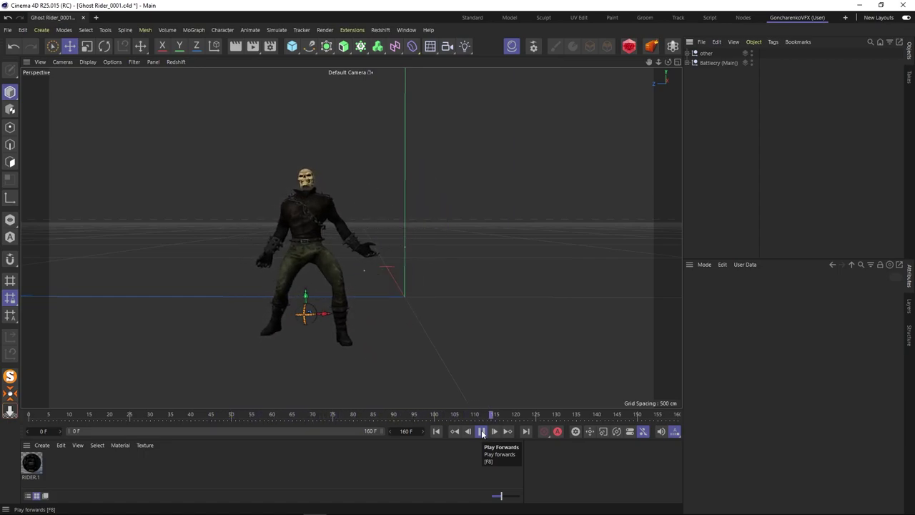
pyautogui.click(482, 432)
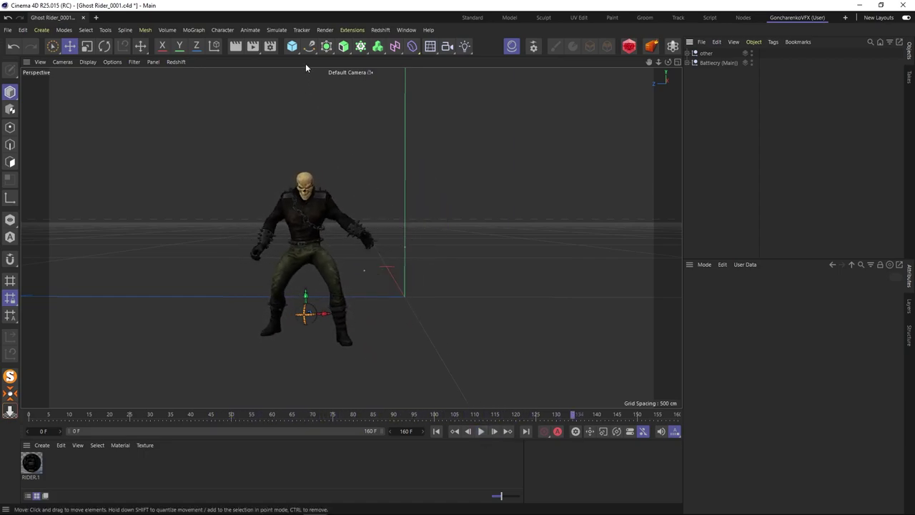
# - Add a camera with Parallel projection and look through it
pyautogui.click(448, 48)
pyautogui.click(484, 60)
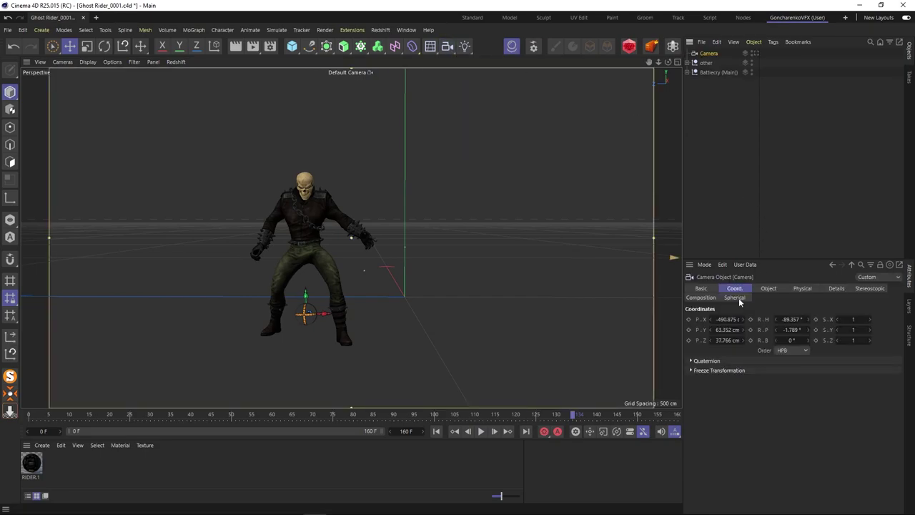
pyautogui.click(766, 289)
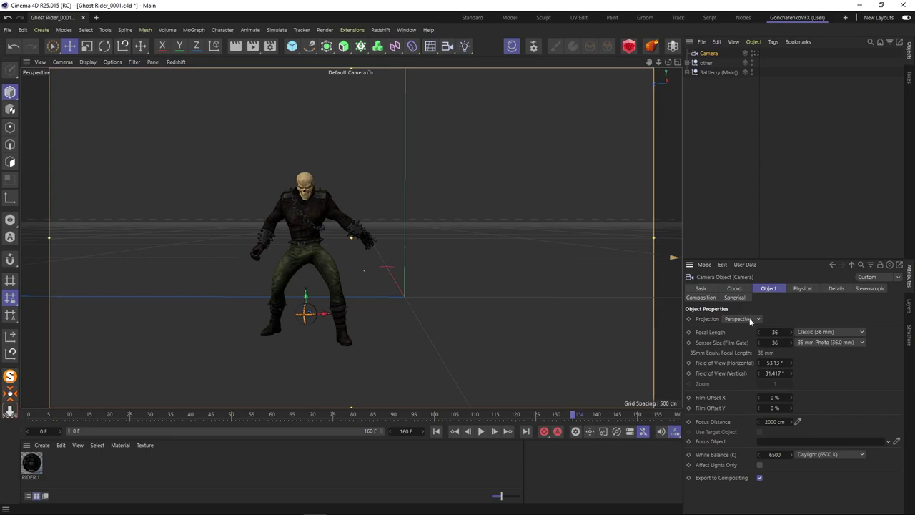
pyautogui.click(749, 319)
pyautogui.click(744, 337)
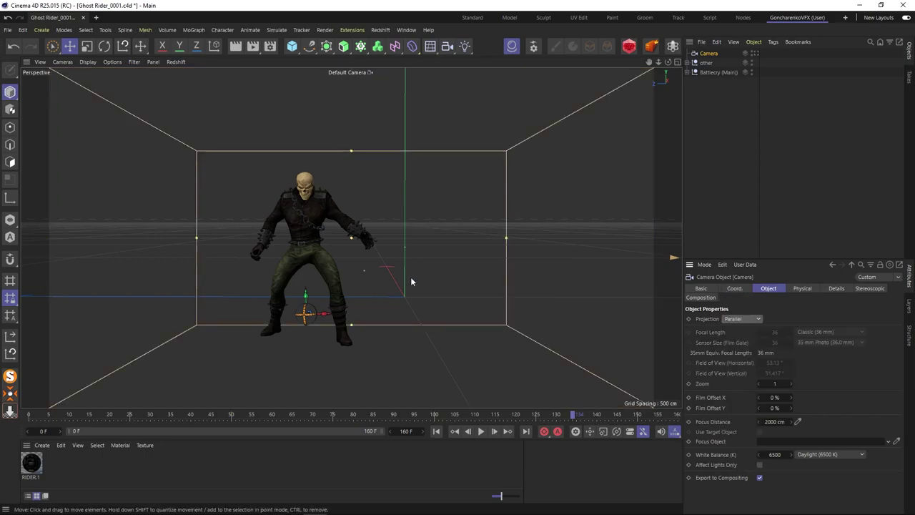
pyautogui.click(755, 54)
# - Frame the whole character near the camera's centre at a zoom of about 3.4 and play the animation from frame 0
pyautogui.scroll(5, 334, 246)
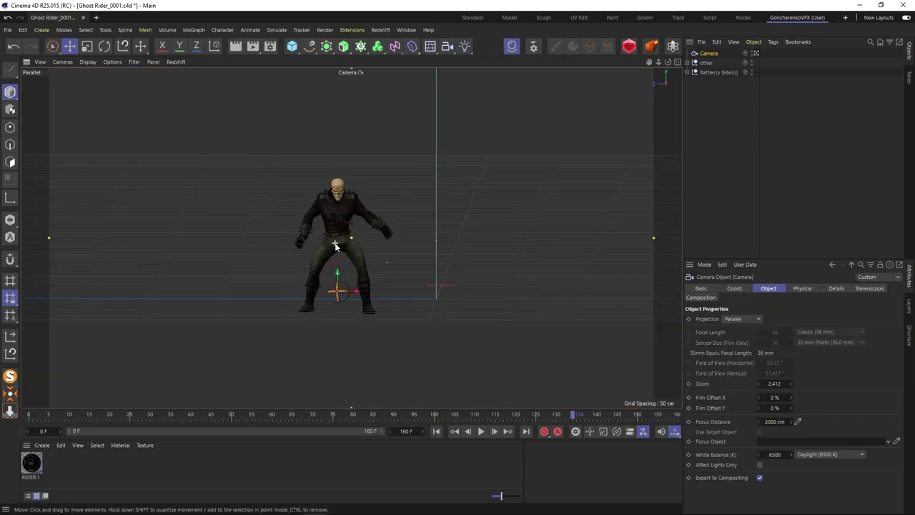
pyautogui.scroll(2, 335, 243)
pyautogui.scroll(-3, 335, 243)
pyautogui.moveTo(336, 245)
pyautogui.keyDown('alt'); pyautogui.mouseDown()
pyautogui.moveTo(338, 219)
pyautogui.moveTo(336, 249)
pyautogui.moveTo(334, 241)
pyautogui.mouseUp(); pyautogui.keyUp('alt')
pyautogui.keyDown('alt'); pyautogui.moveTo(335, 241); pyautogui.dragTo(258, 245, button='middle'); pyautogui.keyUp('alt')
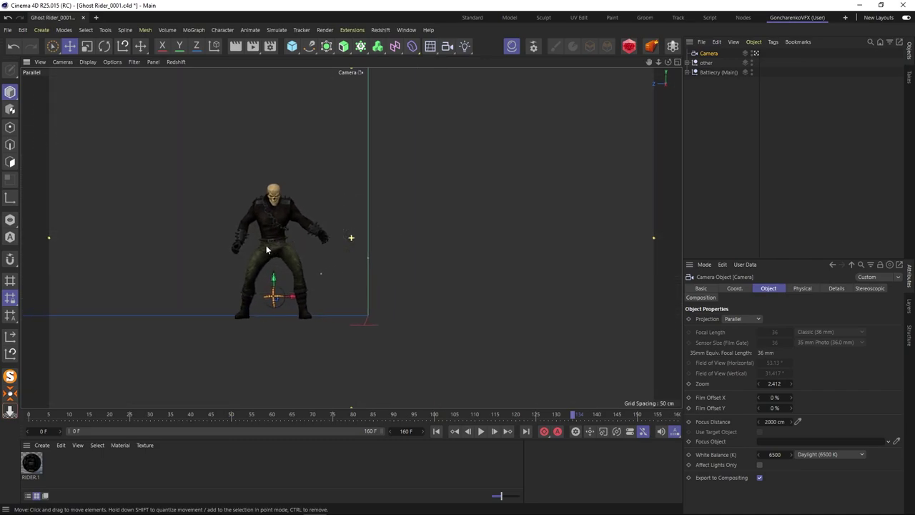
pyautogui.keyDown('alt'); pyautogui.moveTo(259, 249); pyautogui.dragTo(359, 285); pyautogui.keyUp('alt')
pyautogui.scroll(3, 319, 282)
pyautogui.scroll(-1, 323, 281)
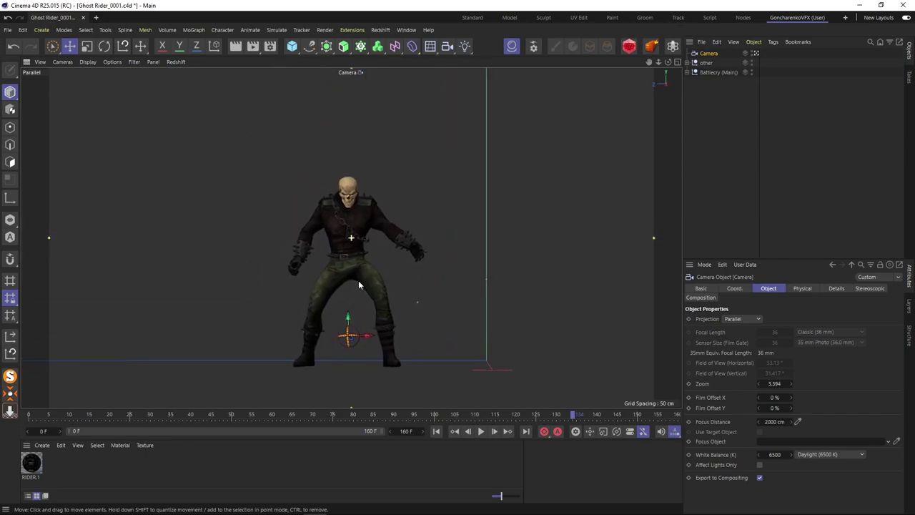
pyautogui.click(436, 431)
pyautogui.click(481, 431)
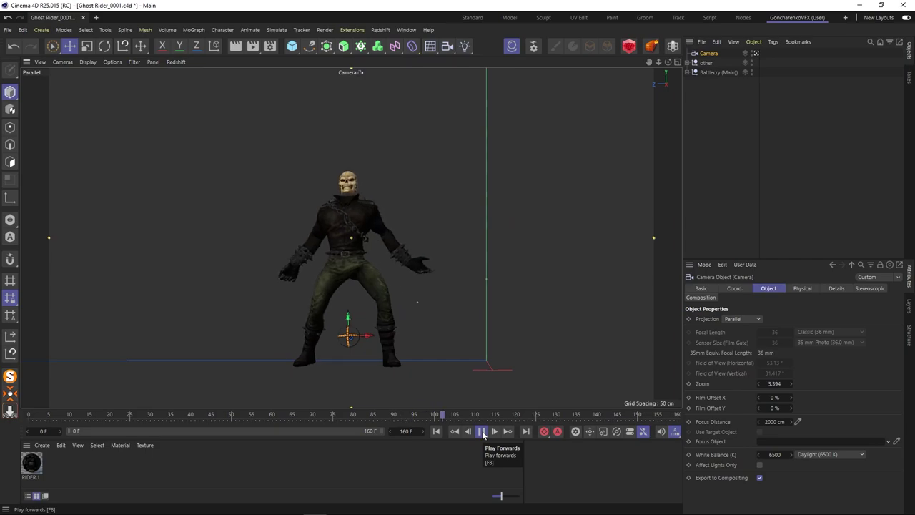
pyautogui.click(483, 434)
# - Widen the camera framing to a zoom of about 2.86 and lock the camera with a Protection tag
pyautogui.scroll(-4, 424, 225)
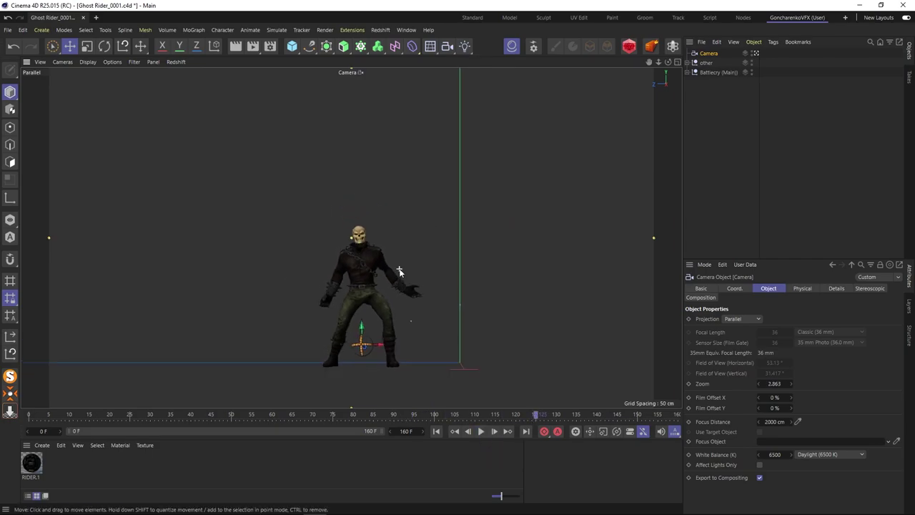
pyautogui.scroll(2, 399, 270)
pyautogui.click(772, 41)
pyautogui.moveTo(793, 121)
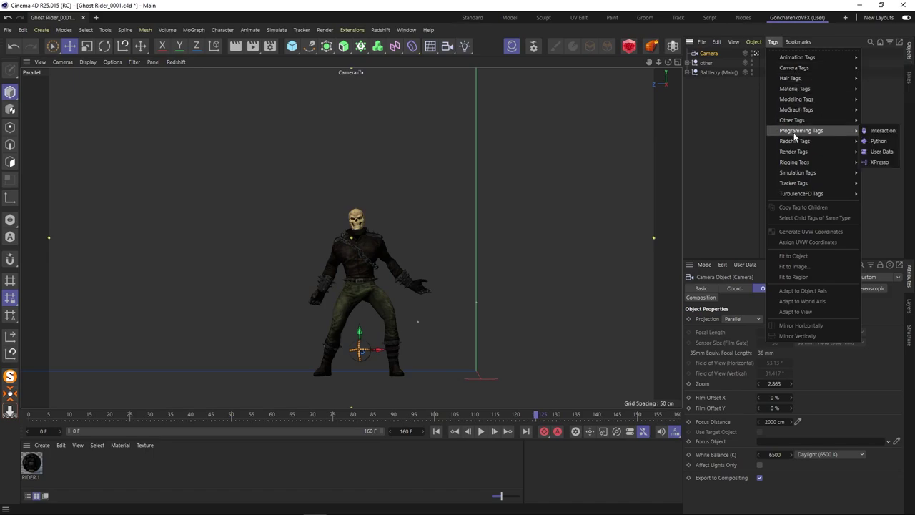
pyautogui.moveTo(795, 163)
pyautogui.click(724, 278)
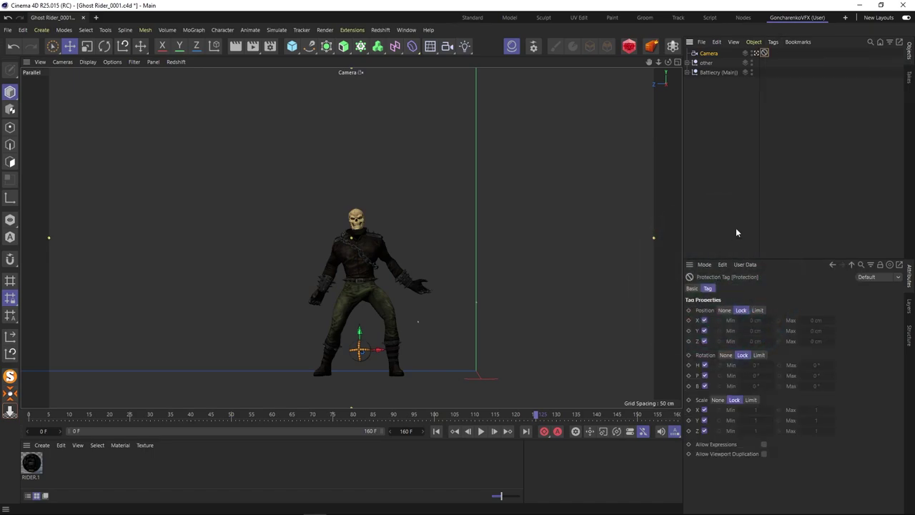
pyautogui.click(718, 111)
pyautogui.click(709, 53)
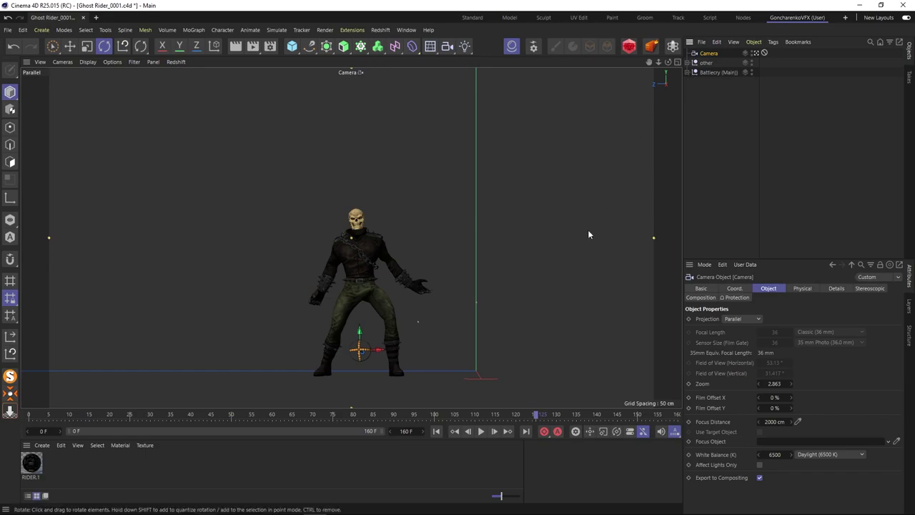
pyautogui.click(709, 184)
# - Enable the Reflectance channel of the RIDER.1 material and inspect the character up close through the default camera
pyautogui.click(32, 463)
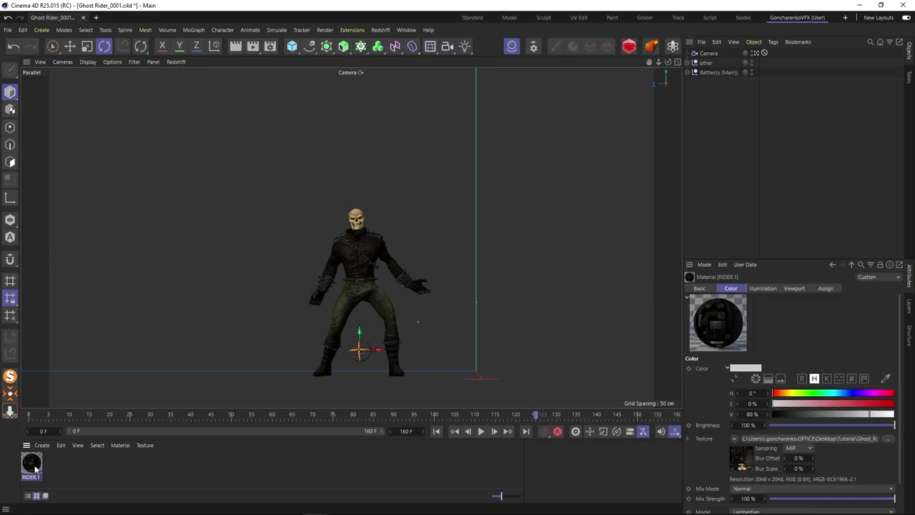
pyautogui.click(699, 288)
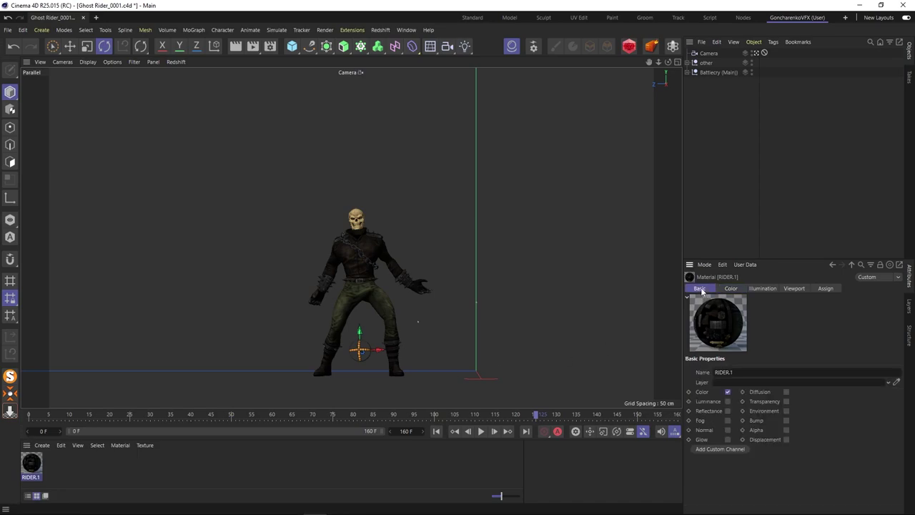
pyautogui.click(727, 411)
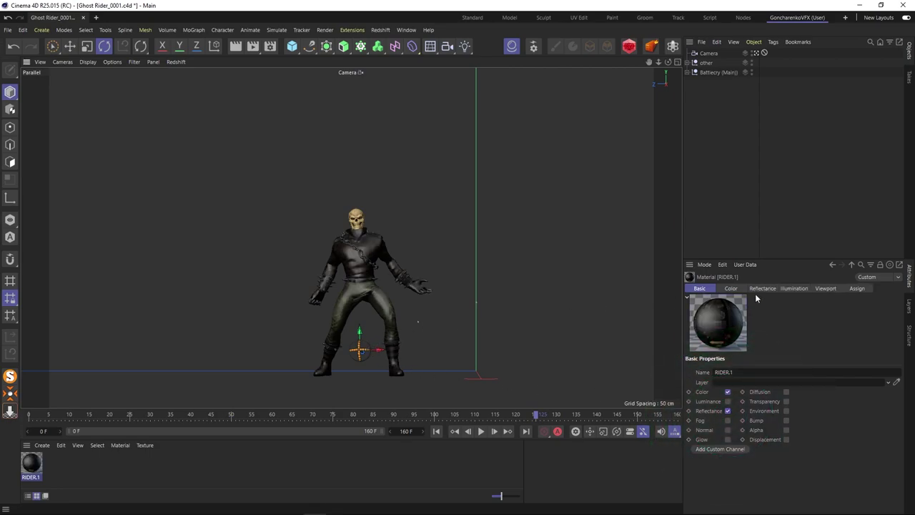
pyautogui.click(756, 54)
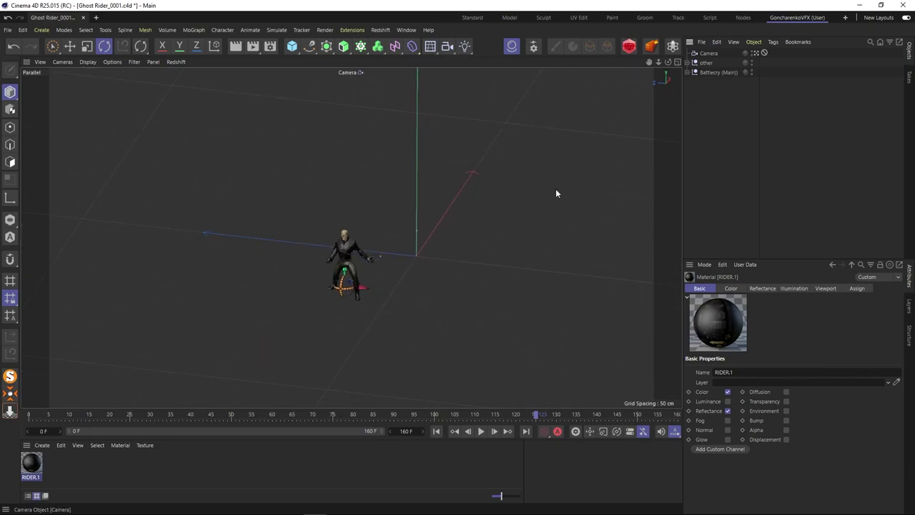
pyautogui.scroll(5, 355, 243)
pyautogui.scroll(3, 365, 268)
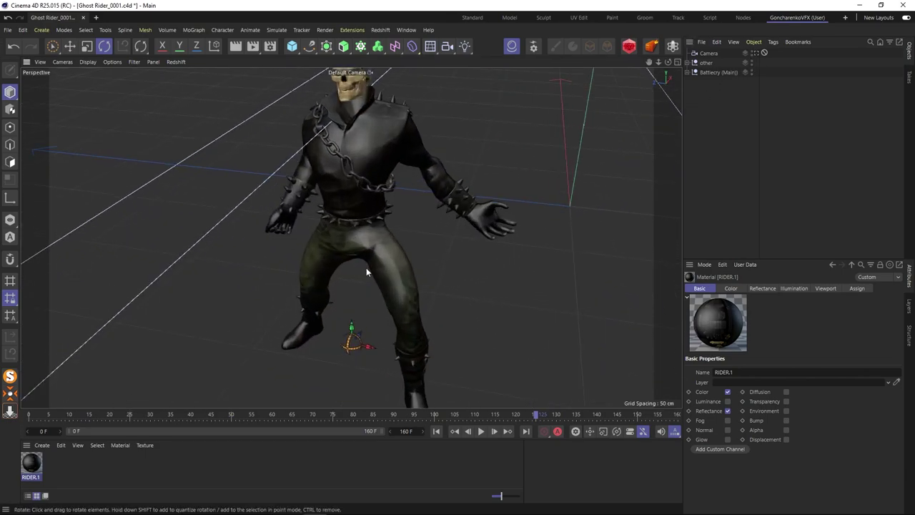
# - Replace the RIDER.1 material's default specular layer with a GGX reflectance layer
pyautogui.keyDown('alt'); pyautogui.moveTo(365, 267); pyautogui.dragTo(402, 225); pyautogui.keyUp('alt')
pyautogui.keyDown('alt'); pyautogui.moveTo(468, 241); pyautogui.dragTo(379, 263); pyautogui.keyUp('alt')
pyautogui.scroll(-5, 370, 241)
pyautogui.scroll(2, 373, 263)
pyautogui.click(769, 288)
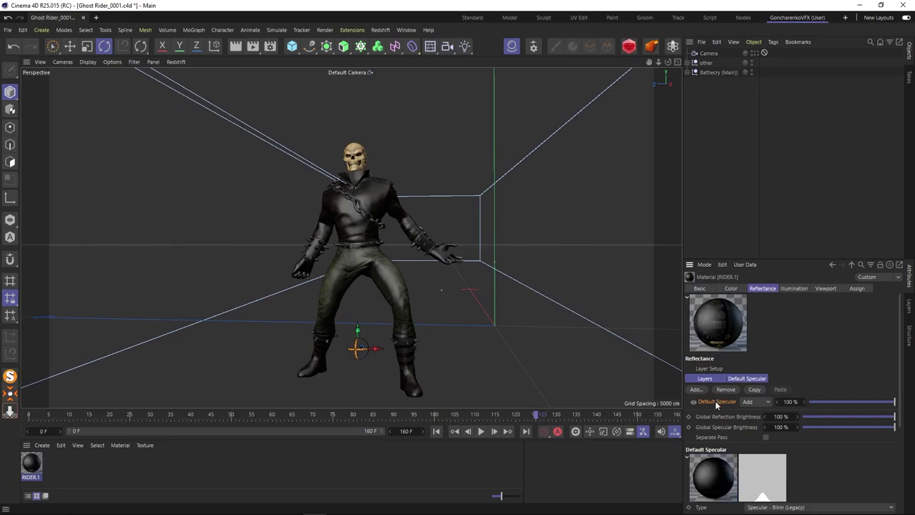
pyautogui.click(700, 391)
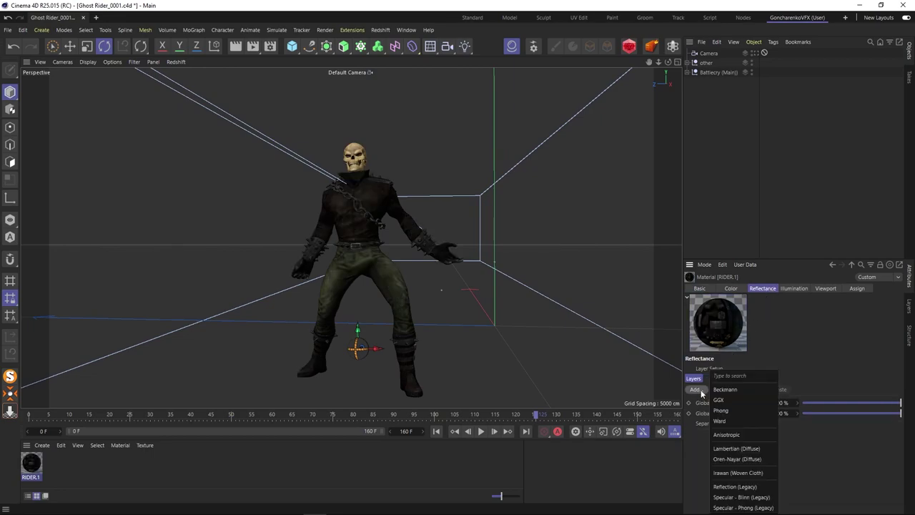
pyautogui.click(719, 399)
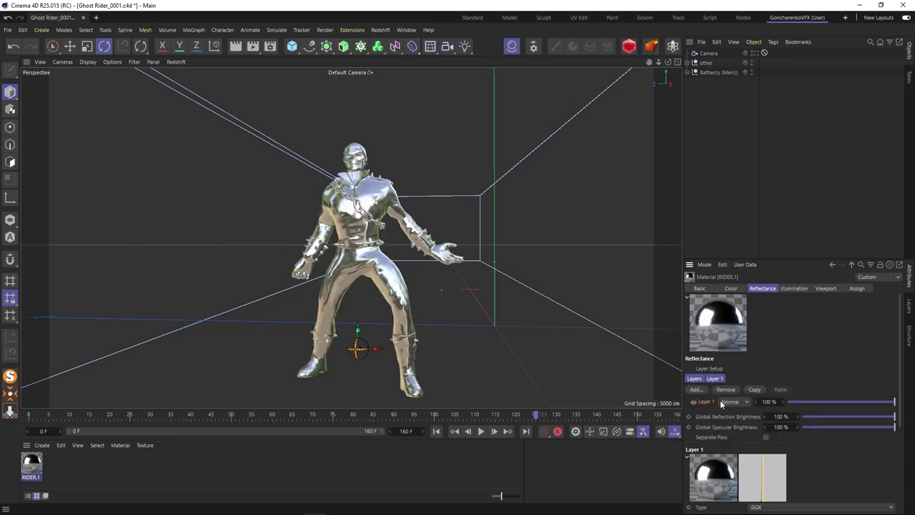
# - Enlarge the material attributes area and set the GGX layer's Fresnel to Dielectric
pyautogui.moveTo(755, 259); pyautogui.dragTo(750, 138)
pyautogui.moveTo(680, 255); pyautogui.dragTo(600, 255)
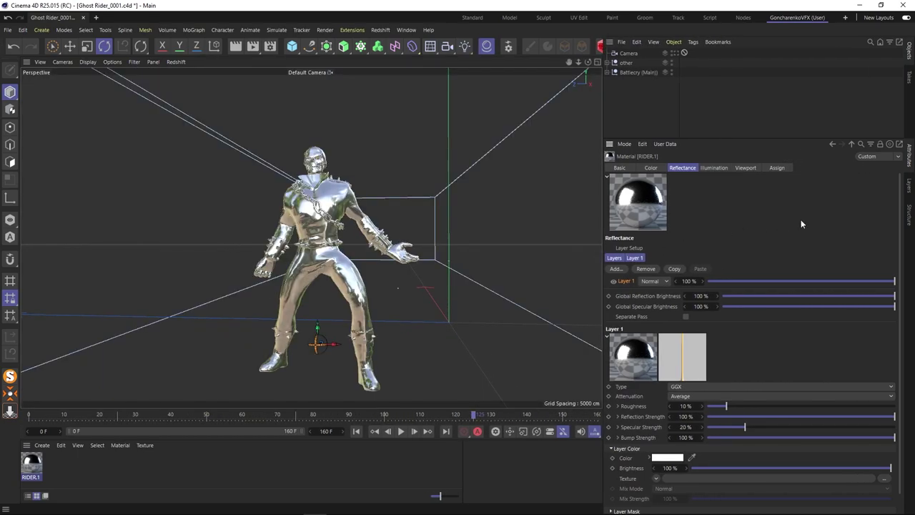
pyautogui.scroll(-1, 800, 223)
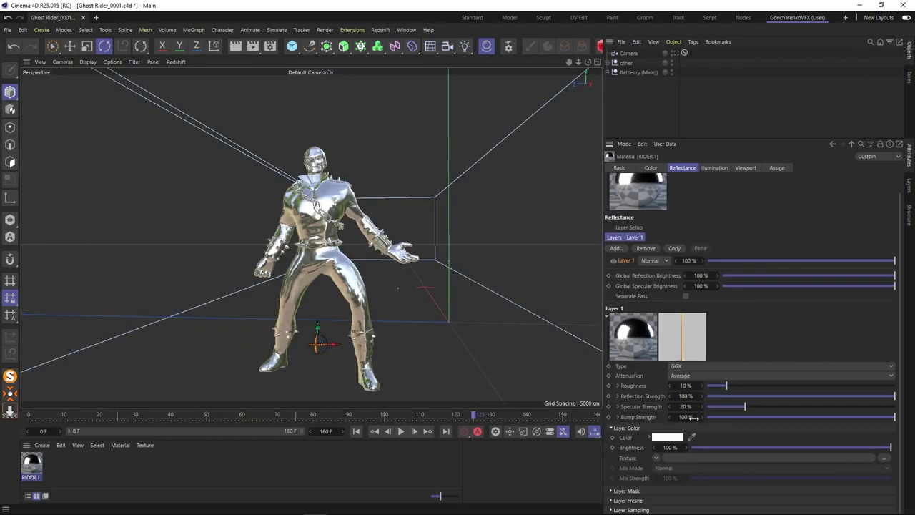
pyautogui.click(636, 500)
pyautogui.scroll(-3, 633, 481)
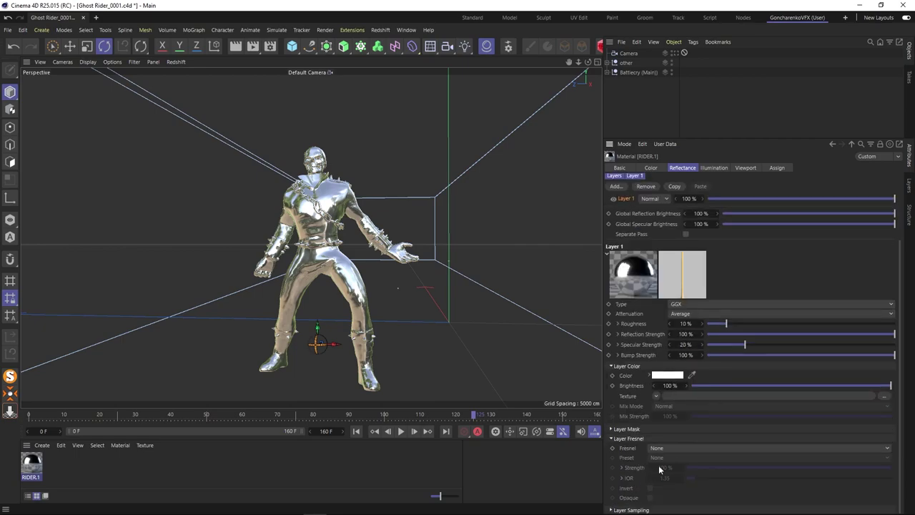
pyautogui.click(672, 448)
pyautogui.click(665, 469)
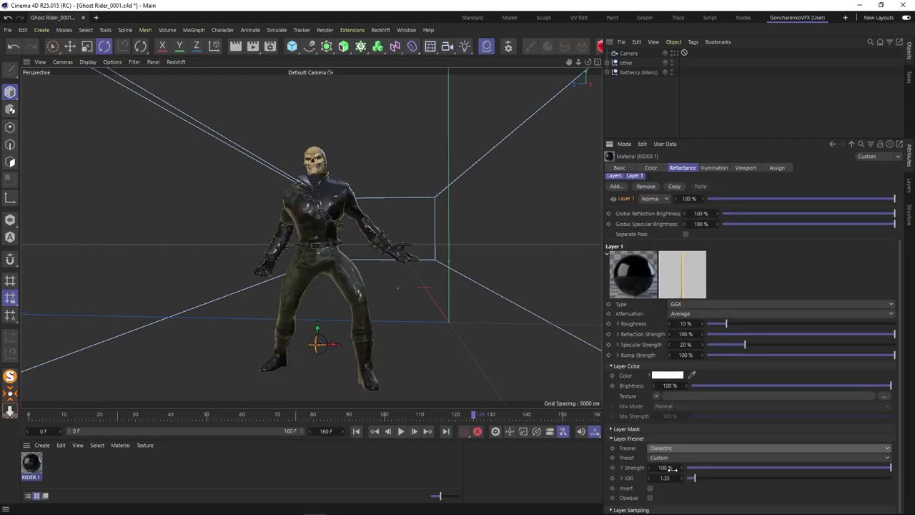
# - Keep the Custom Fresnel preset and lower the GGX layer's IOR to 1.09
pyautogui.click(677, 457)
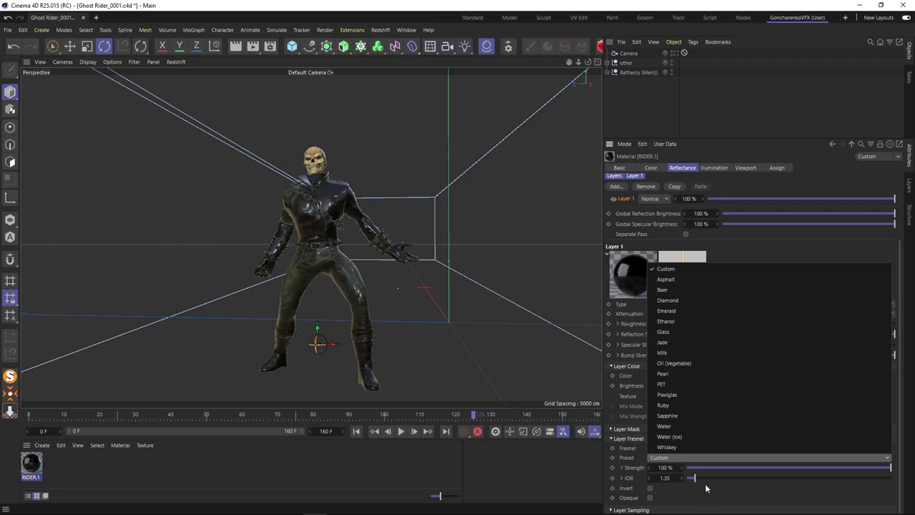
pyautogui.click(705, 485)
pyautogui.click(650, 478)
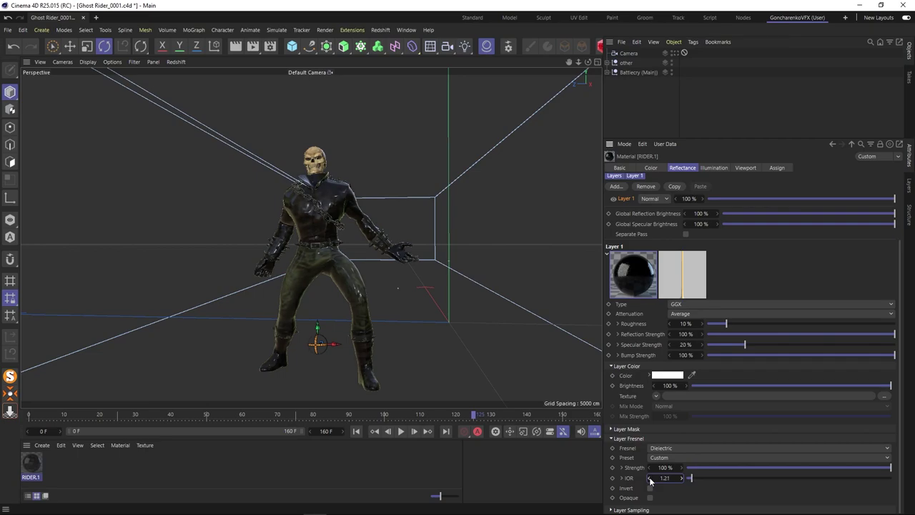
pyautogui.click(650, 478)
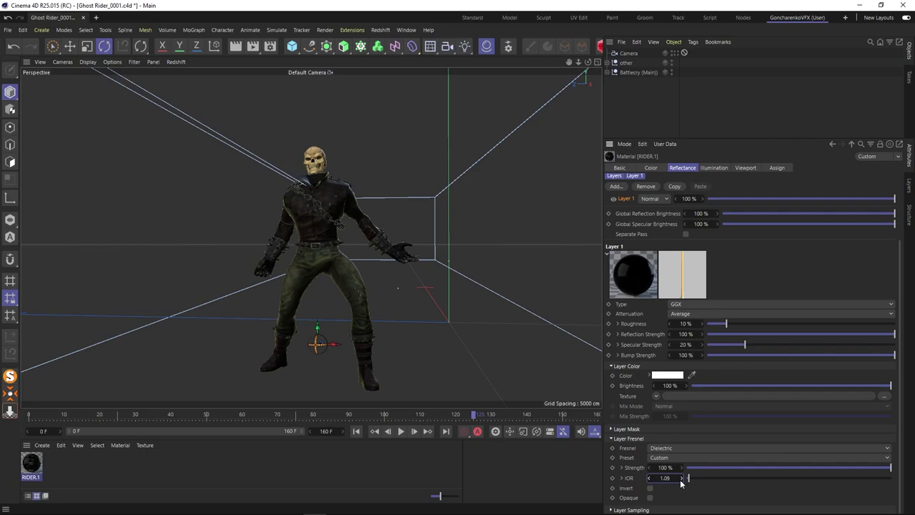
# - Render the viewport with the full character and with a close-up of the torso to check the reflections
pyautogui.keyDown('alt'); pyautogui.moveTo(349, 340); pyautogui.dragTo(334, 331); pyautogui.keyUp('alt')
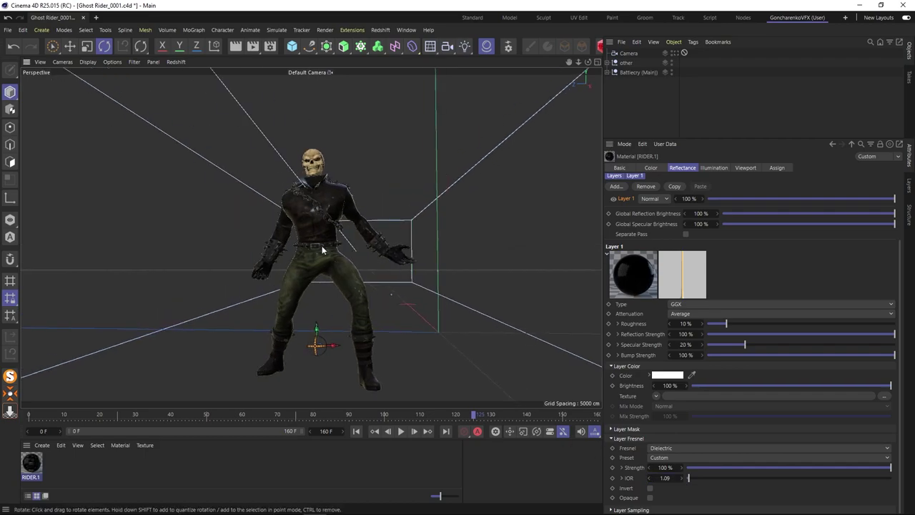
pyautogui.click(235, 46)
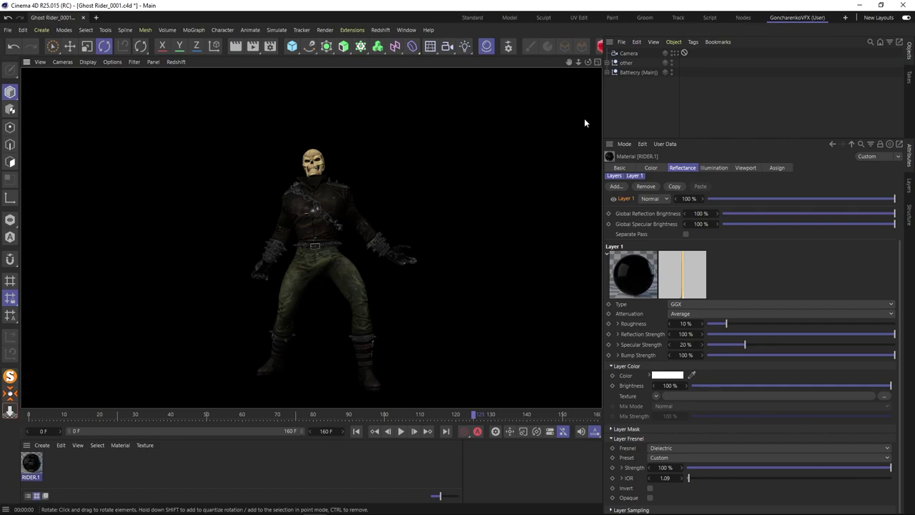
pyautogui.click(347, 224)
pyautogui.scroll(7, 310, 217)
pyautogui.keyDown('alt'); pyautogui.moveTo(313, 203); pyautogui.dragTo(337, 220); pyautogui.keyUp('alt')
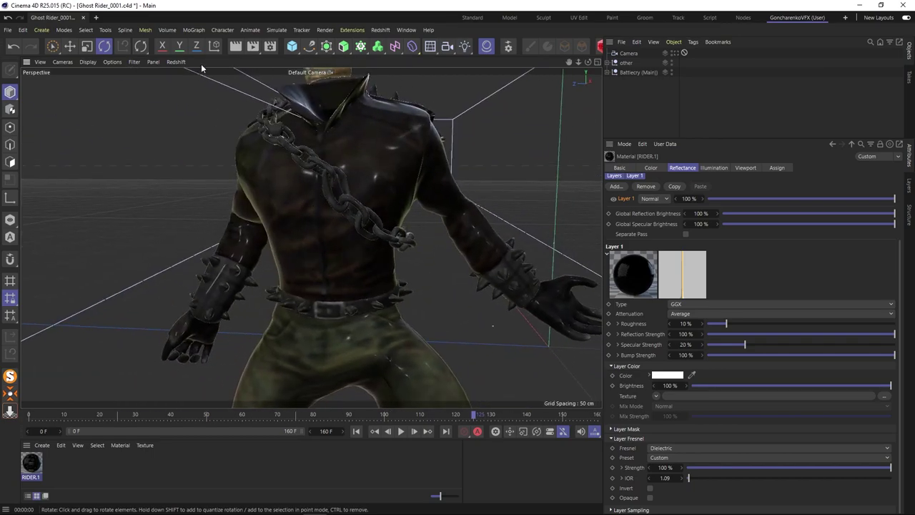
pyautogui.hotkey('ctrl', 'r')
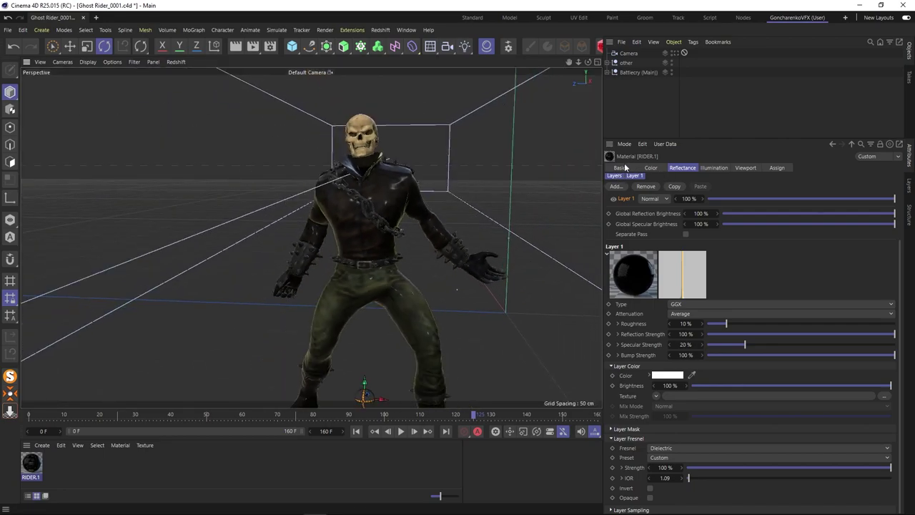
# - Add a Sky object and assign a newly created material to it
pyautogui.click(622, 167)
pyautogui.click(430, 47)
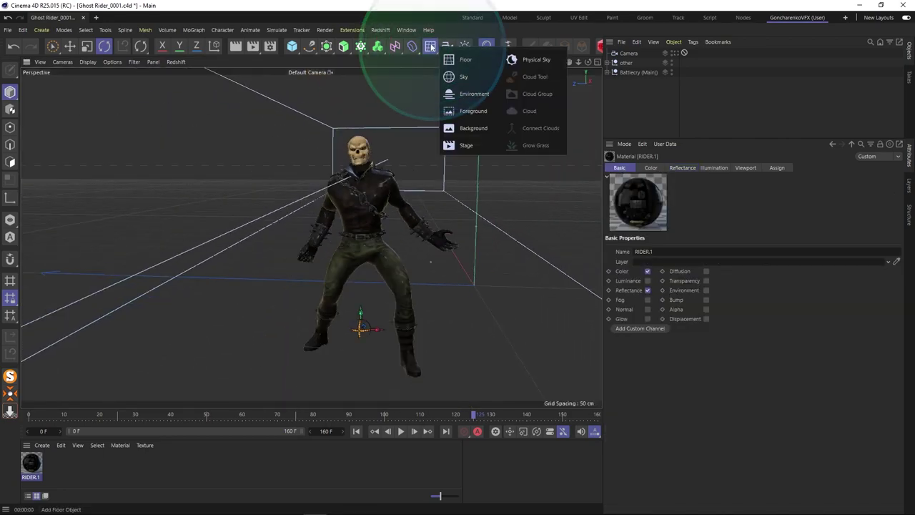
pyautogui.click(462, 77)
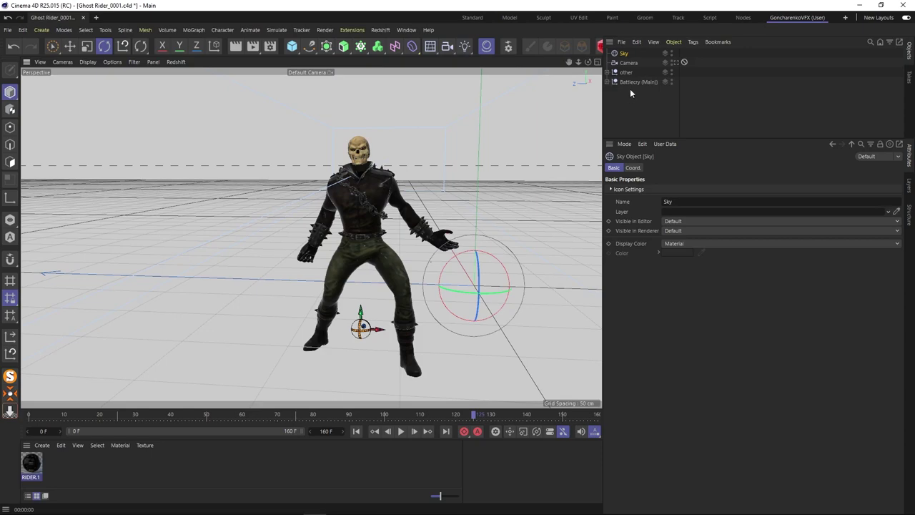
pyautogui.doubleClick(71, 472)
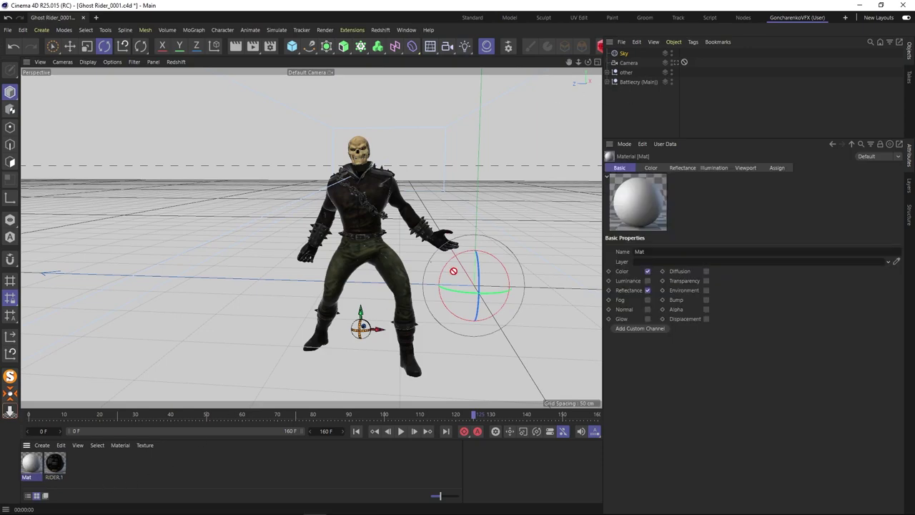
pyautogui.moveTo(565, 203); pyautogui.dragTo(628, 54)
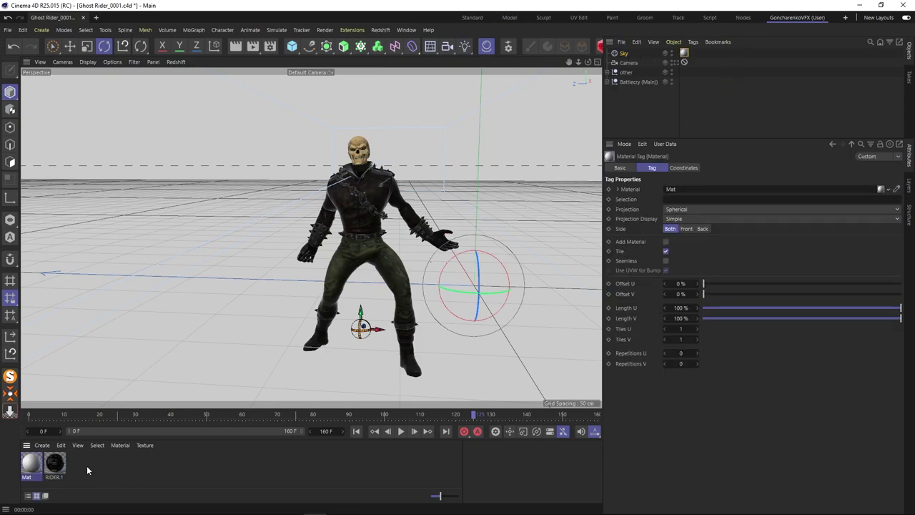
# - Load the fiery image from the project's Assets folder as the color texture of the sky material Mat
pyautogui.doubleClick(32, 463)
pyautogui.moveTo(247, 171); pyautogui.dragTo(580, 84)
pyautogui.click(166, 511)
pyautogui.moveTo(169, 135); pyautogui.dragTo(550, 184)
pyautogui.click(526, 303)
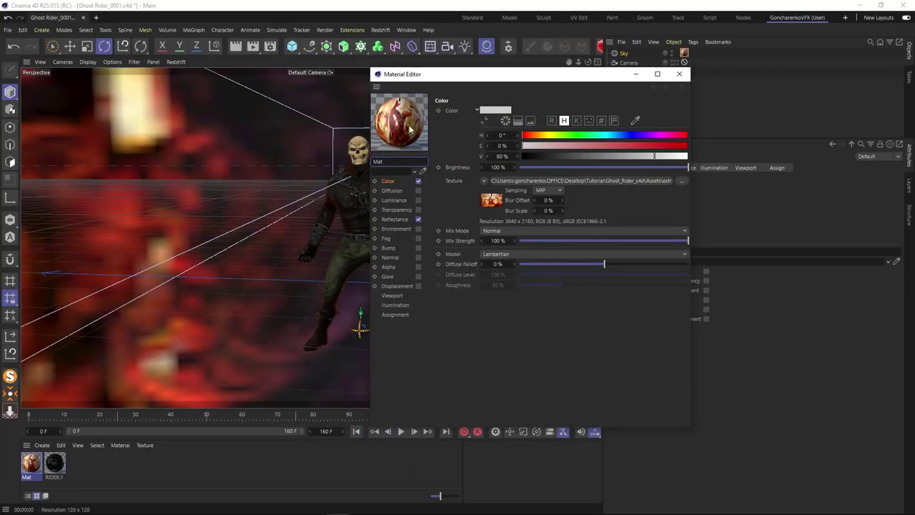
pyautogui.click(679, 73)
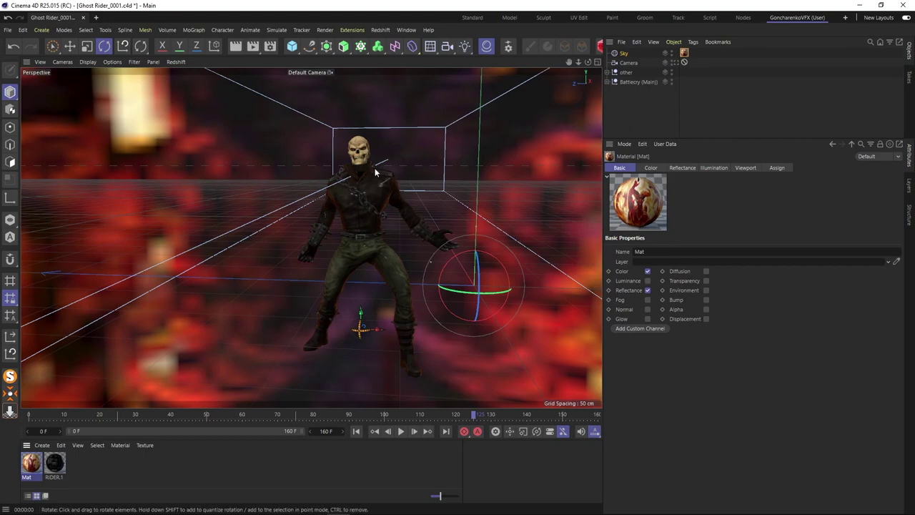
# - Add a Compositing tag to the Sky with Seen by Camera disabled, and render the view to check it
pyautogui.click(683, 53)
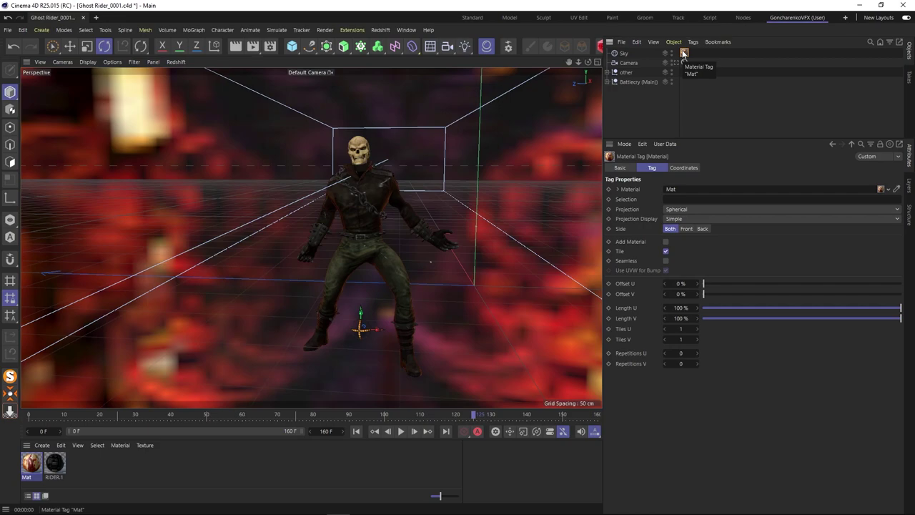
pyautogui.click(638, 56)
pyautogui.click(692, 42)
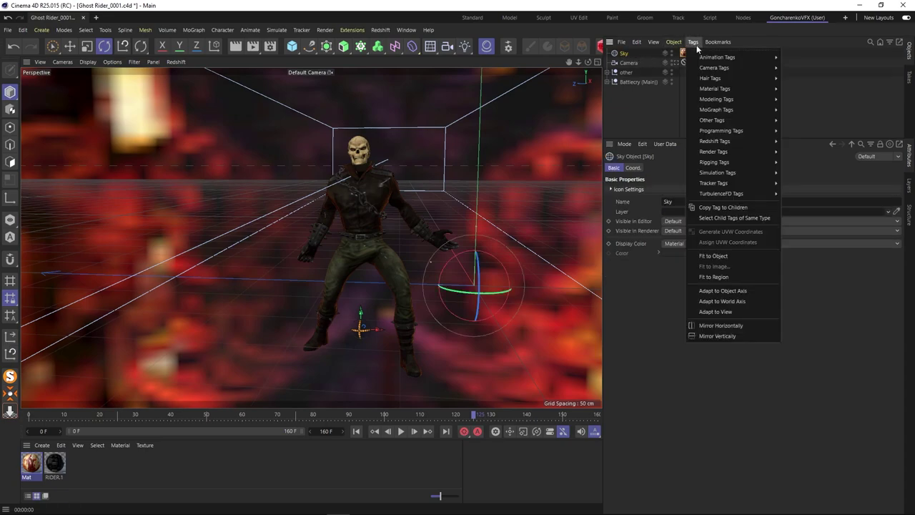
pyautogui.moveTo(722, 152)
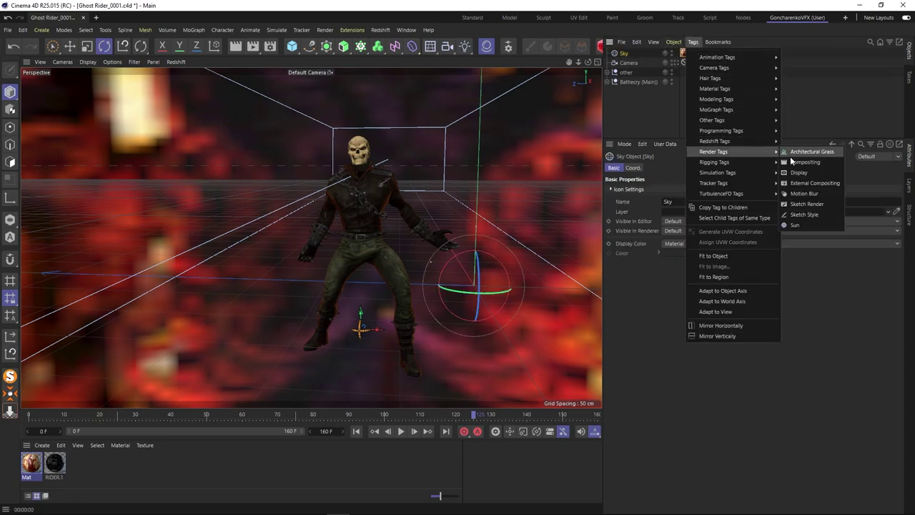
pyautogui.click(792, 162)
pyautogui.click(660, 220)
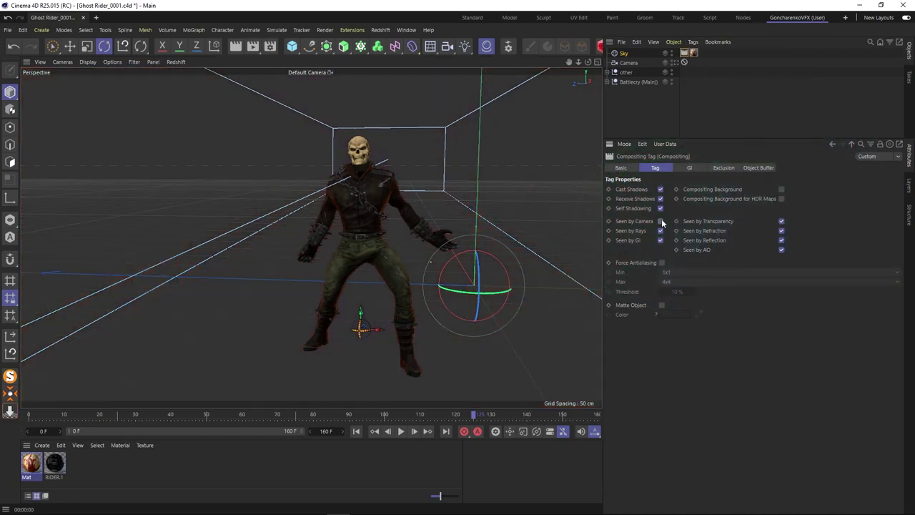
pyautogui.click(646, 112)
pyautogui.click(236, 45)
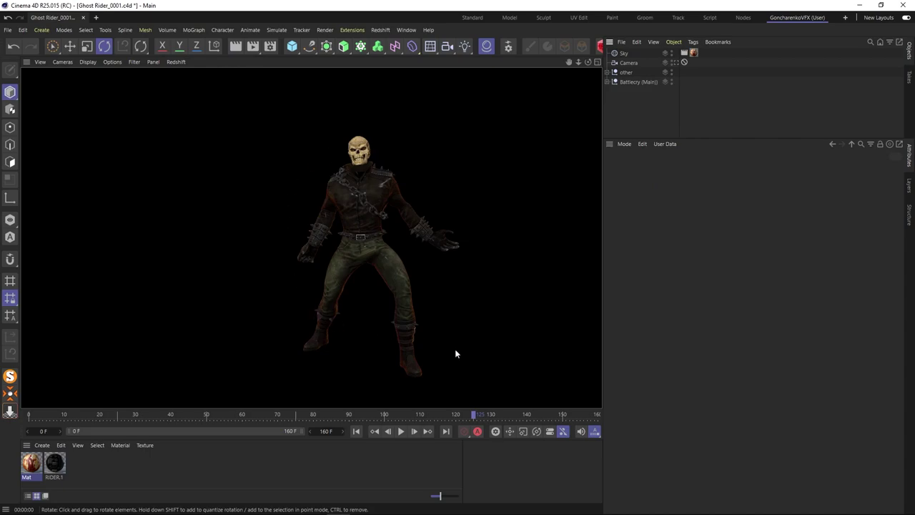
# - Add an area light and position it beside the character, slightly raised above the floor
pyautogui.press('e')
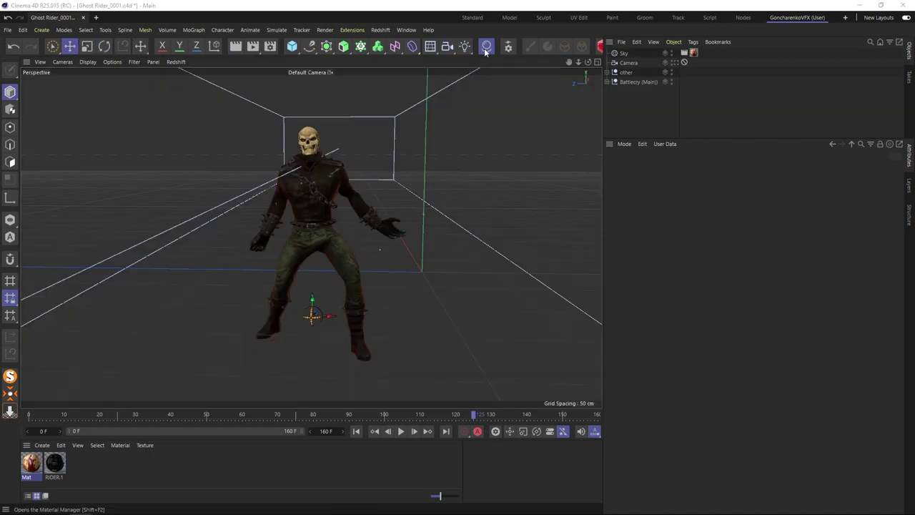
pyautogui.click(465, 49)
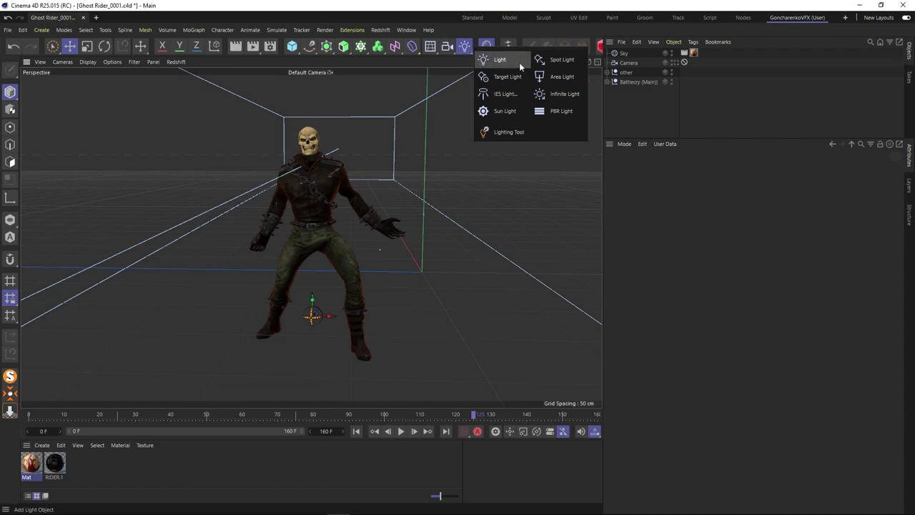
pyautogui.click(559, 77)
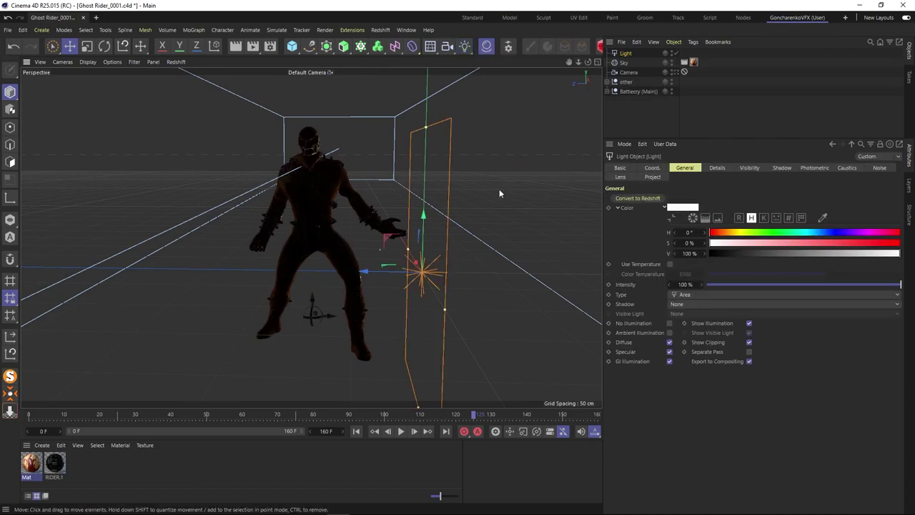
pyautogui.scroll(-4, 466, 190)
pyautogui.keyDown('alt'); pyautogui.moveTo(392, 217); pyautogui.dragTo(376, 279); pyautogui.keyUp('alt')
pyautogui.moveTo(447, 154); pyautogui.dragTo(467, 191)
pyautogui.keyDown('alt'); pyautogui.moveTo(474, 127); pyautogui.dragTo(424, 169); pyautogui.keyUp('alt')
pyautogui.moveTo(458, 272); pyautogui.dragTo(420, 204)
pyautogui.moveTo(395, 237); pyautogui.dragTo(465, 219)
pyautogui.keyDown('alt'); pyautogui.moveTo(450, 233); pyautogui.dragTo(410, 216); pyautogui.keyUp('alt')
pyautogui.moveTo(542, 223); pyautogui.dragTo(546, 179)
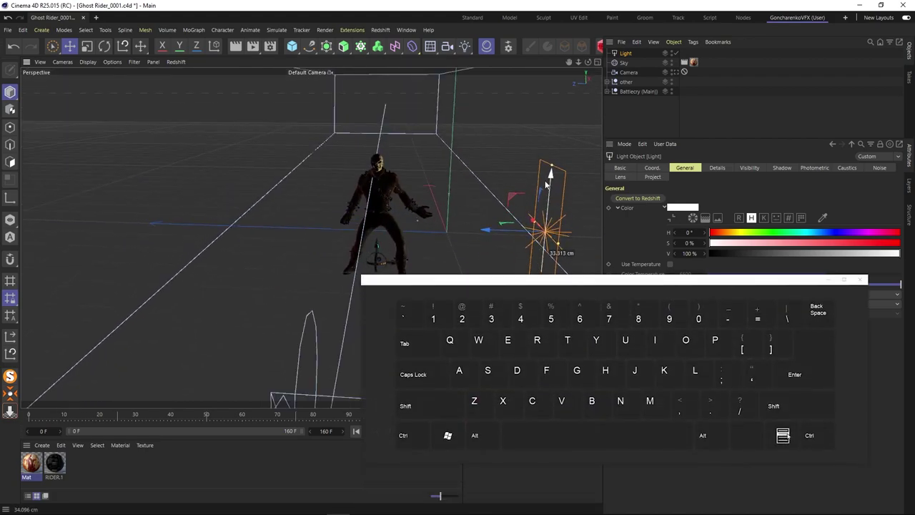
# - Duplicate the area light to the opposite side of the character and adjust its distance
pyautogui.keyDown('ctrl'); pyautogui.moveTo(498, 227); pyautogui.dragTo(154, 217); pyautogui.keyUp('ctrl')
pyautogui.click(105, 48)
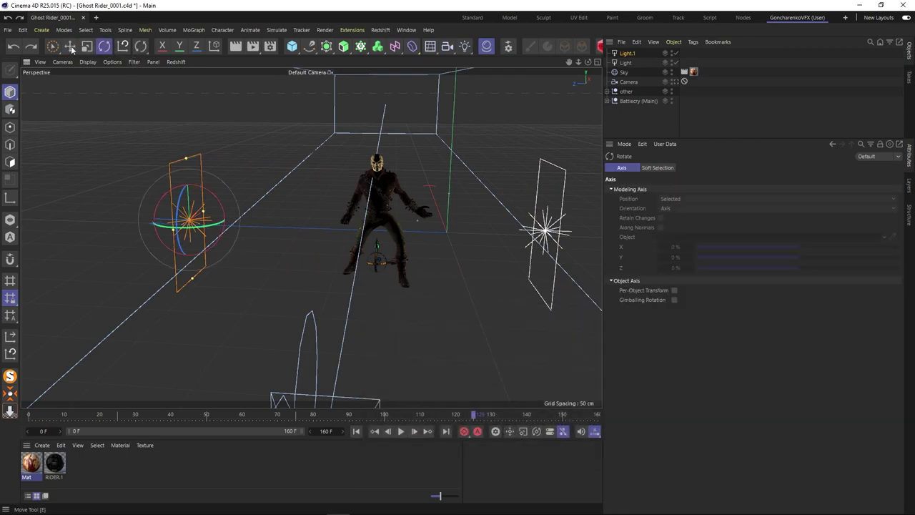
pyautogui.click(70, 48)
pyautogui.moveTo(188, 197); pyautogui.dragTo(182, 201)
pyautogui.moveTo(141, 224); pyautogui.dragTo(226, 233)
# - Place a third copy of the area light in front near the camera, rotated to face the character and centred on it
pyautogui.moveTo(278, 223); pyautogui.dragTo(260, 250)
pyautogui.moveTo(279, 180); pyautogui.dragTo(233, 279)
pyautogui.click(104, 46)
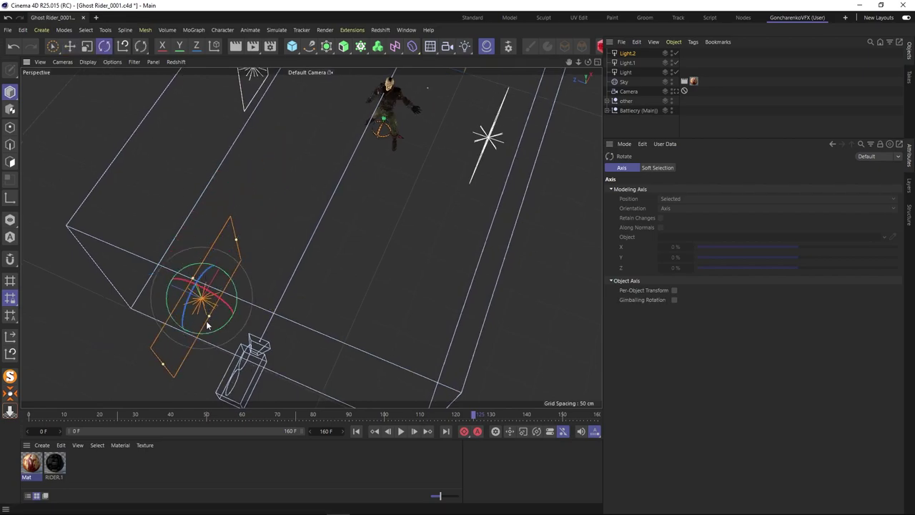
pyautogui.moveTo(208, 331); pyautogui.dragTo(263, 286)
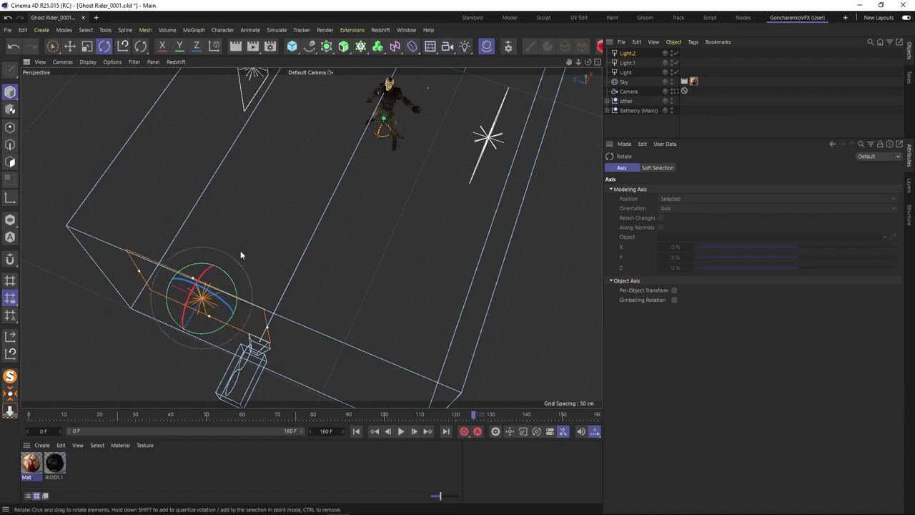
pyautogui.click(69, 46)
pyautogui.moveTo(158, 282); pyautogui.dragTo(221, 304)
pyautogui.keyDown('alt'); pyautogui.moveTo(311, 237); pyautogui.dragTo(344, 158); pyautogui.keyUp('alt')
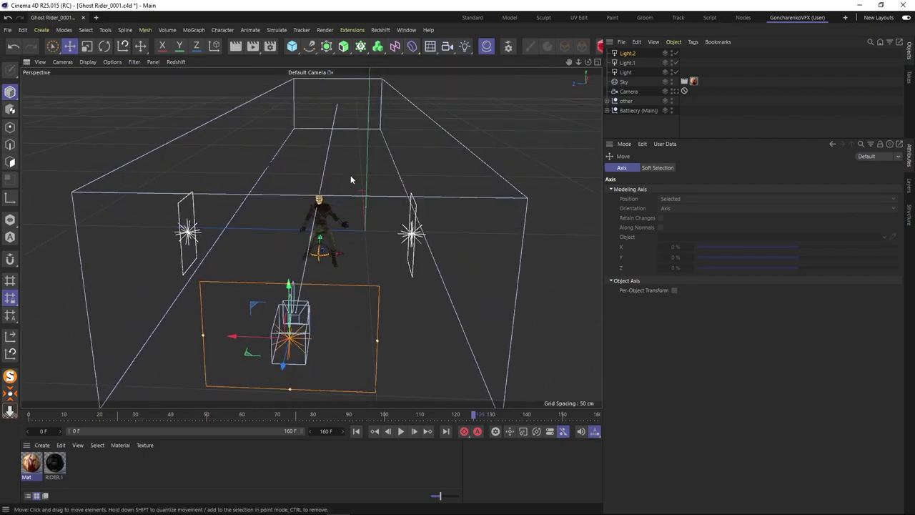
# - Colour the side area light Light.1 orange-red with H 16.409°, S 95 % and V 100 %
pyautogui.click(413, 229)
pyautogui.moveTo(406, 221)
pyautogui.mouseDown()
pyautogui.moveTo(408, 232)
pyautogui.moveTo(408, 223)
pyautogui.mouseUp()
pyautogui.scroll(7, 325, 236)
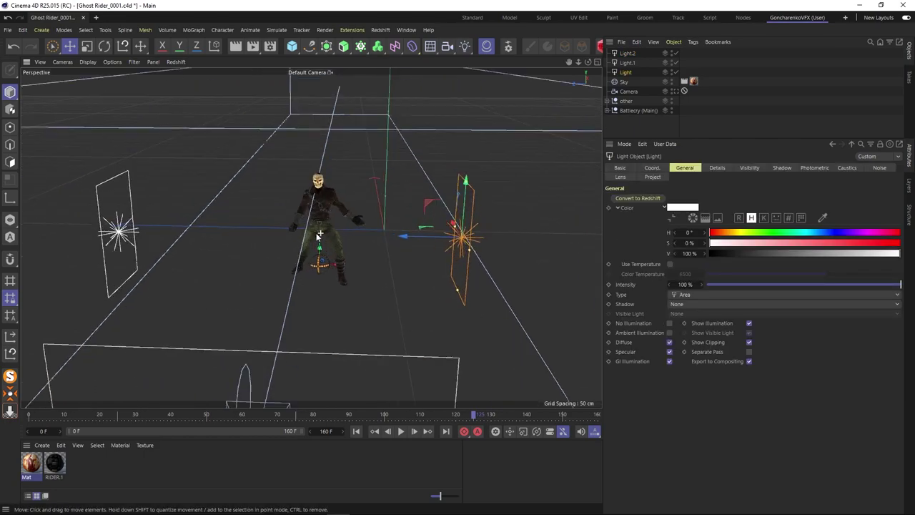
pyautogui.keyDown('alt'); pyautogui.moveTo(292, 221); pyautogui.dragTo(284, 208); pyautogui.keyUp('alt')
pyautogui.click(59, 195)
pyautogui.click(41, 213)
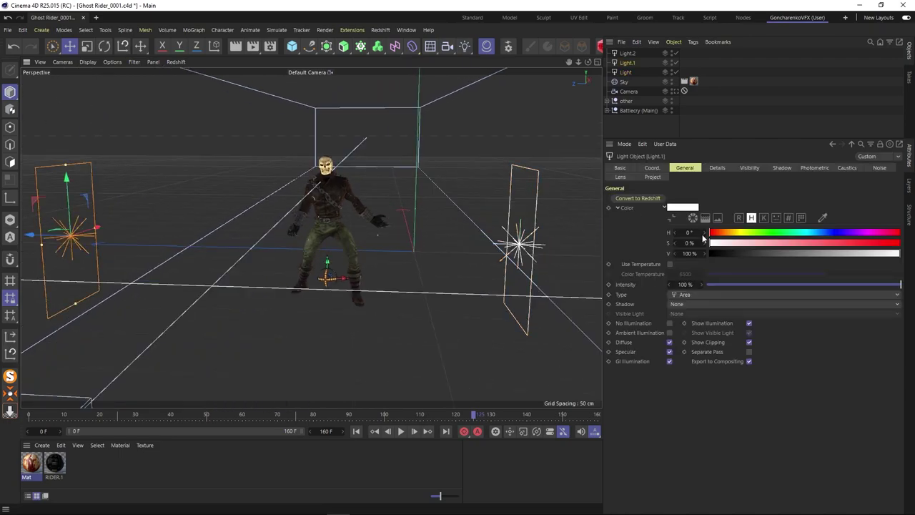
pyautogui.click(689, 207)
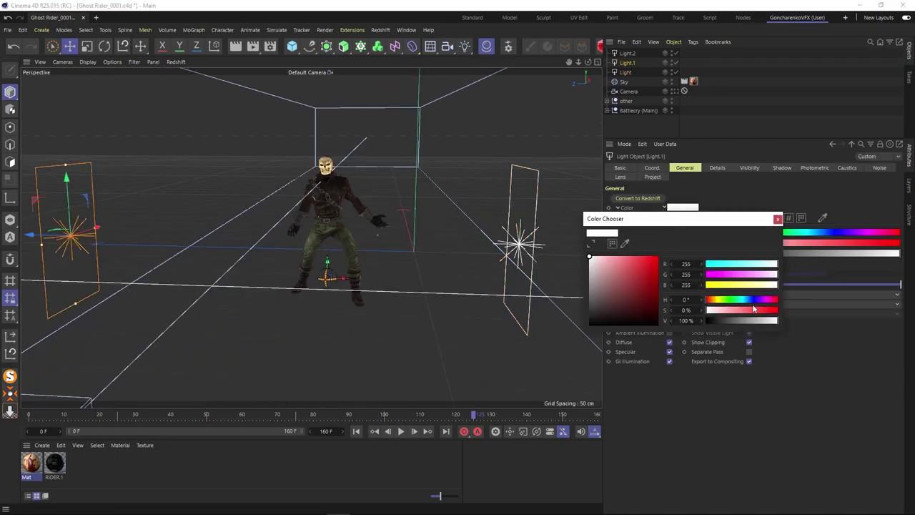
pyautogui.moveTo(753, 308); pyautogui.dragTo(774, 309)
pyautogui.moveTo(739, 276); pyautogui.dragTo(729, 277)
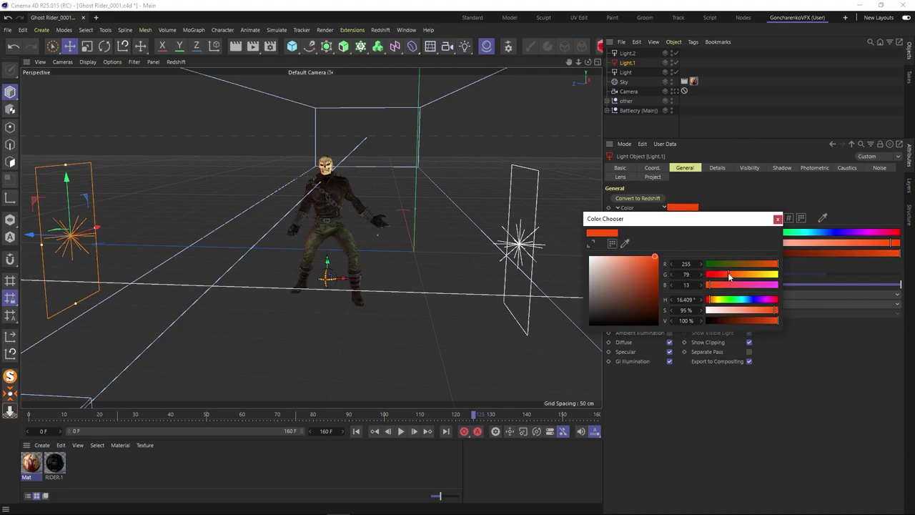
pyautogui.click(777, 219)
# - Switch the three area lights off and on to compare their effect on the character
pyautogui.scroll(5, 323, 228)
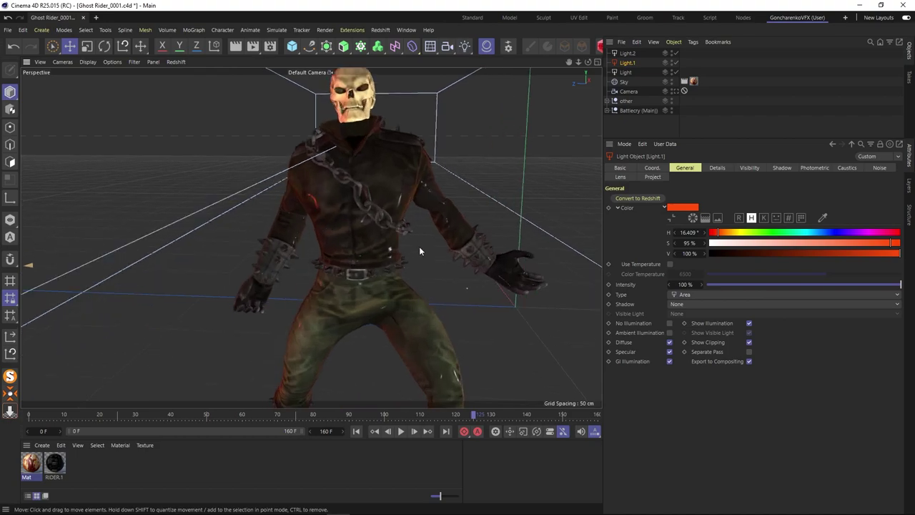
pyautogui.click(676, 62)
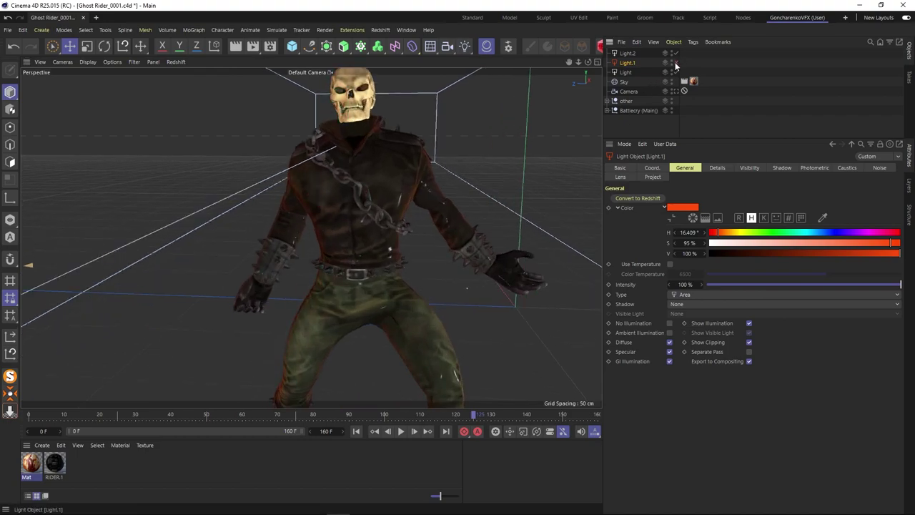
pyautogui.scroll(-4, 450, 190)
pyautogui.scroll(-2, 449, 191)
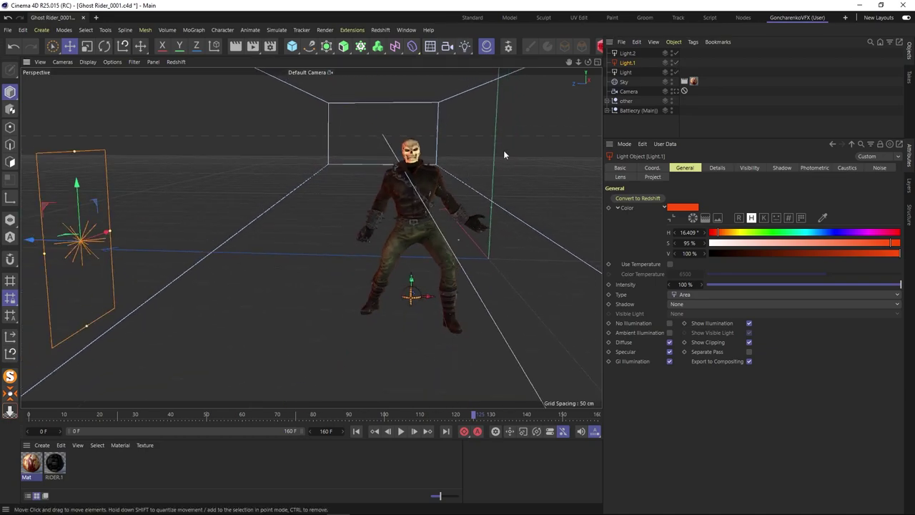
pyautogui.click(626, 72)
pyautogui.keyDown('shift'); pyautogui.click(689, 53); pyautogui.keyUp('shift')
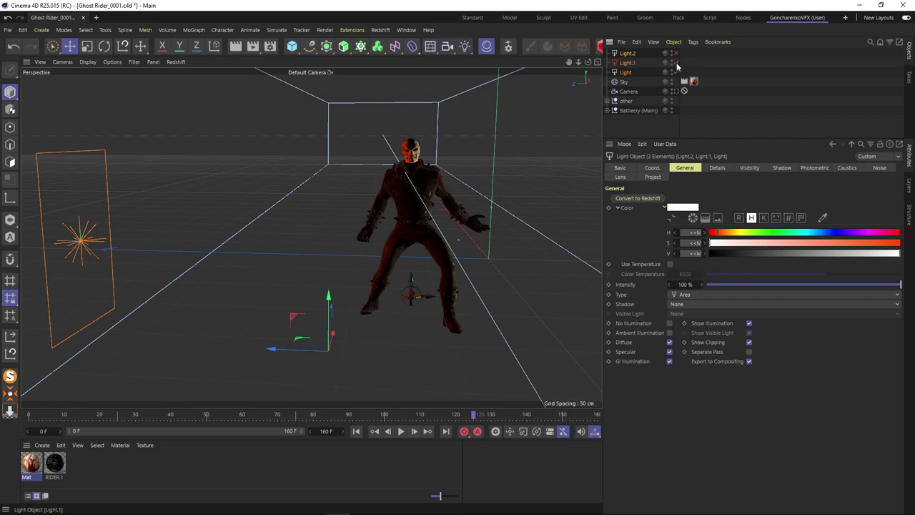
pyautogui.click(675, 72)
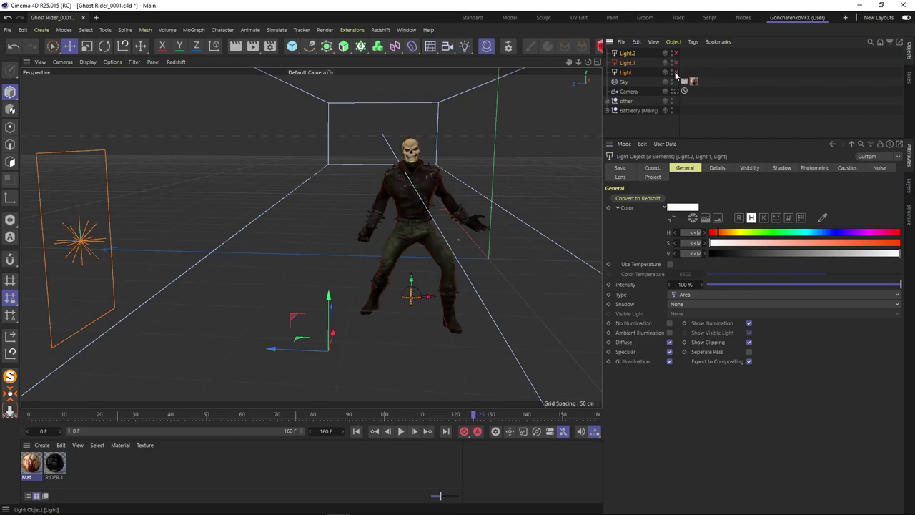
pyautogui.click(676, 74)
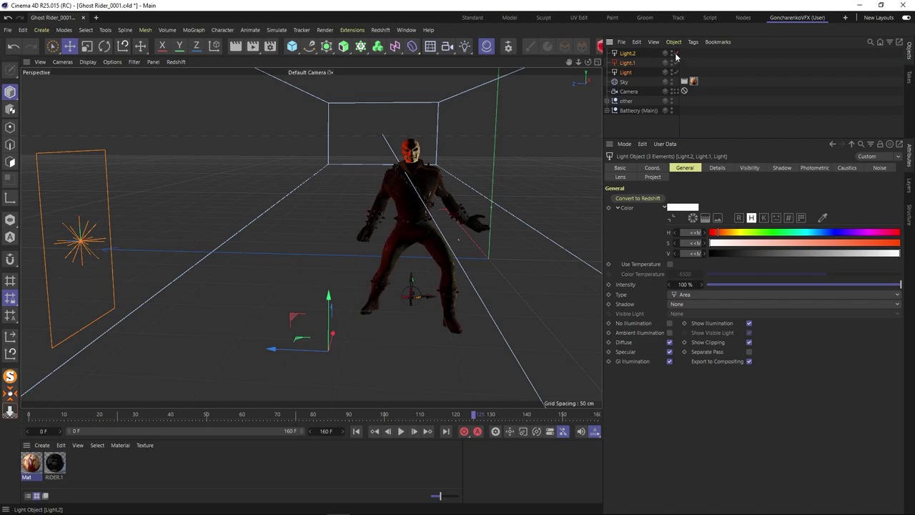
pyautogui.click(675, 56)
# - Lower the intensity of the front light Light.2 to 50 % and render the view through the scene camera
pyautogui.click(632, 55)
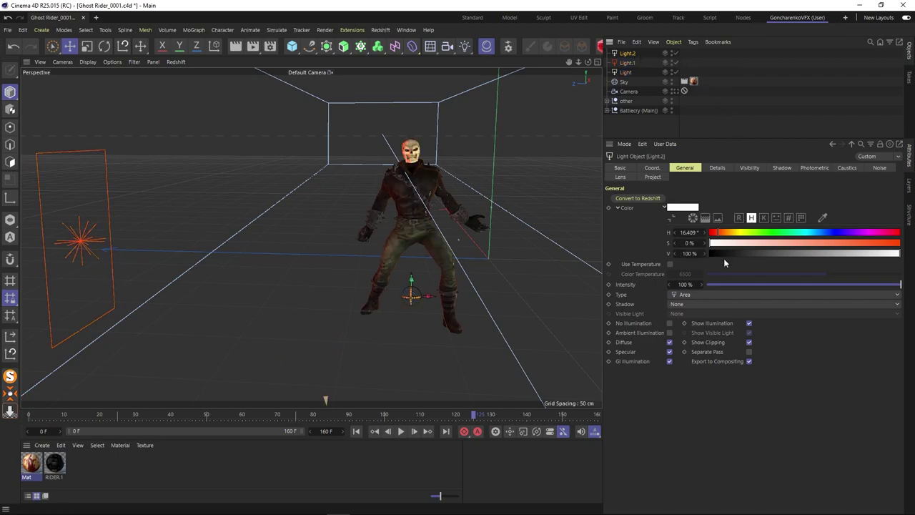
pyautogui.moveTo(892, 290); pyautogui.dragTo(808, 286)
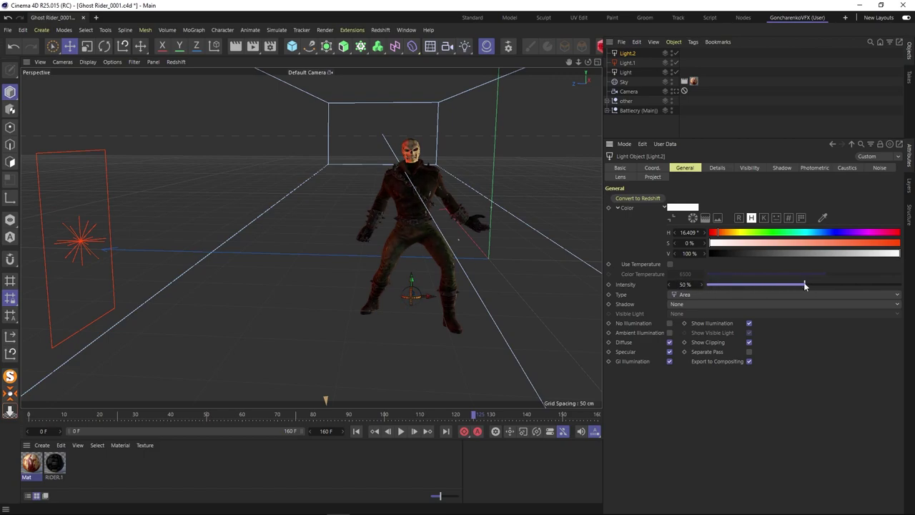
pyautogui.keyDown('alt'); pyautogui.moveTo(535, 257); pyautogui.dragTo(418, 252); pyautogui.keyUp('alt')
pyautogui.click(674, 91)
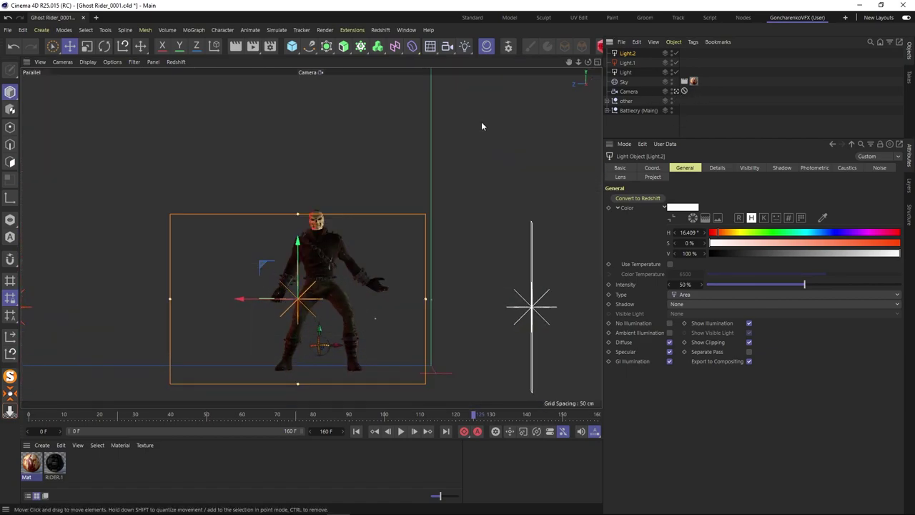
pyautogui.click(620, 129)
pyautogui.click(238, 51)
pyautogui.click(236, 48)
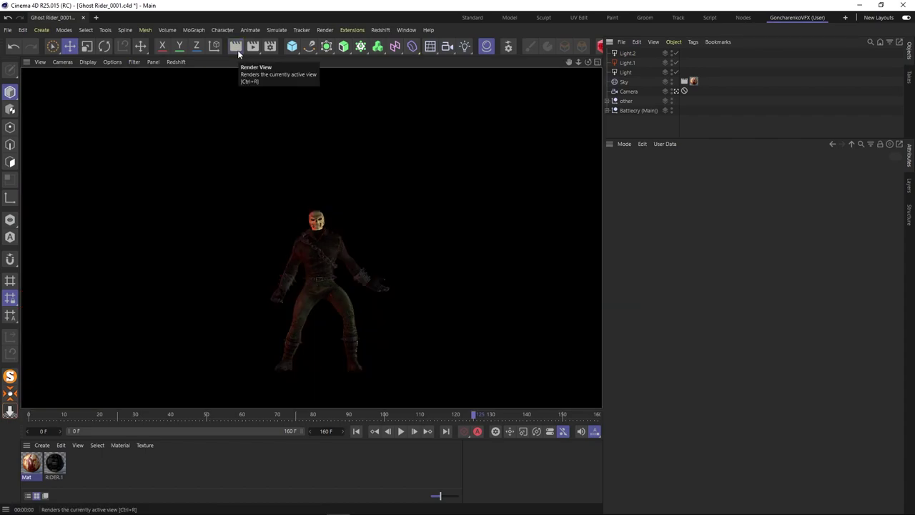
# - Set the intensity of the orange-red side light Light.1 to 180 % and render the view
pyautogui.click(640, 122)
pyautogui.click(626, 73)
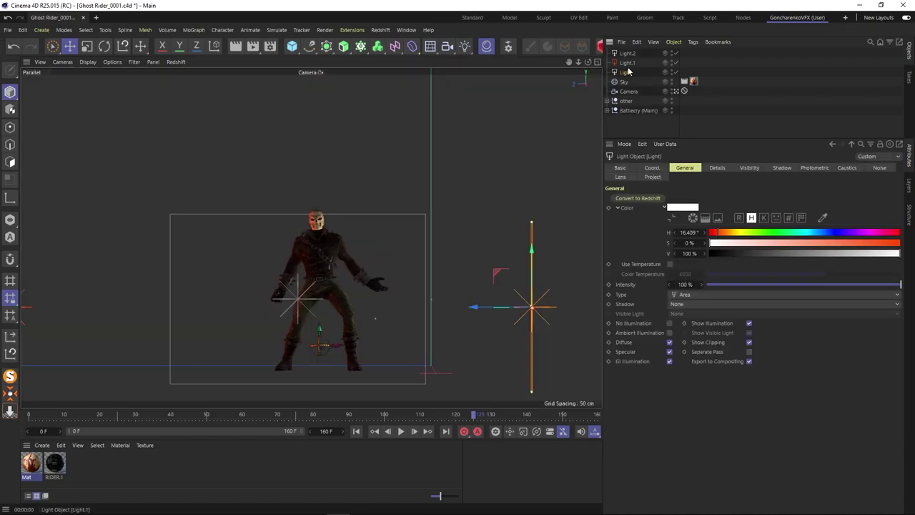
pyautogui.click(628, 63)
pyautogui.click(684, 283)
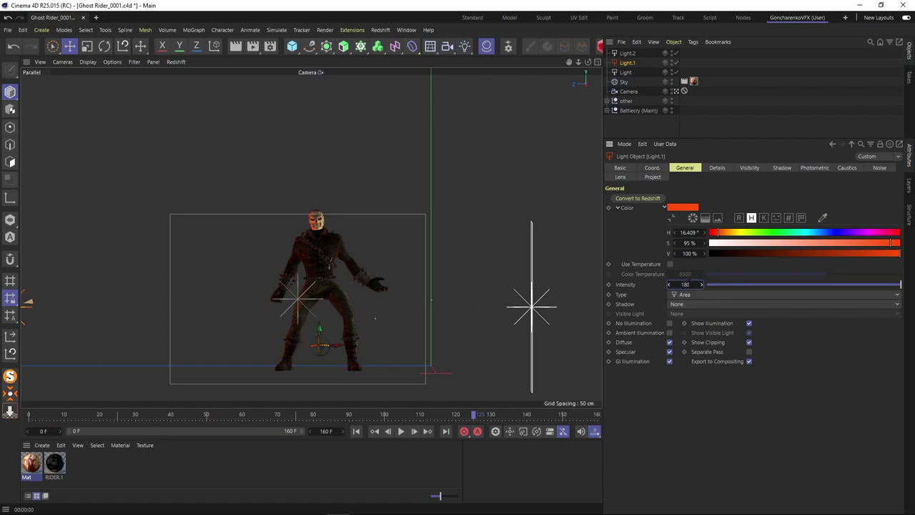
pyautogui.press('Return')
pyautogui.click(634, 133)
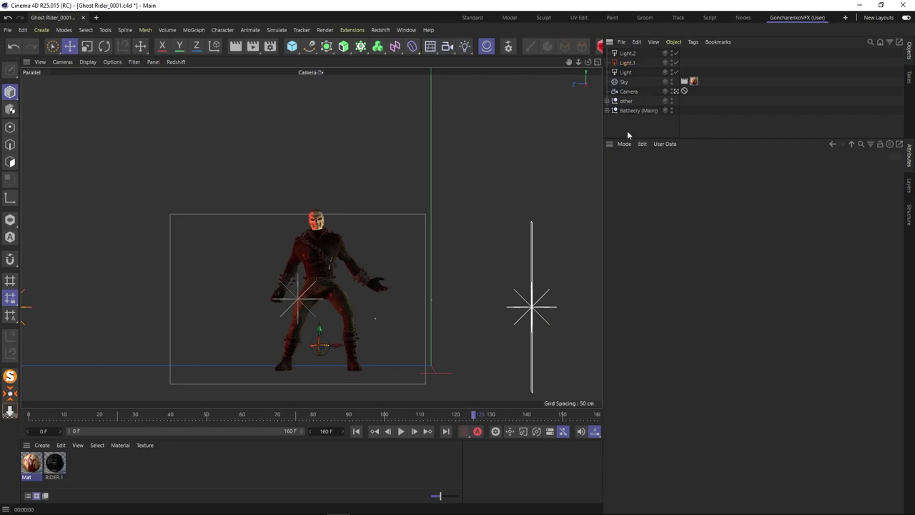
pyautogui.click(253, 49)
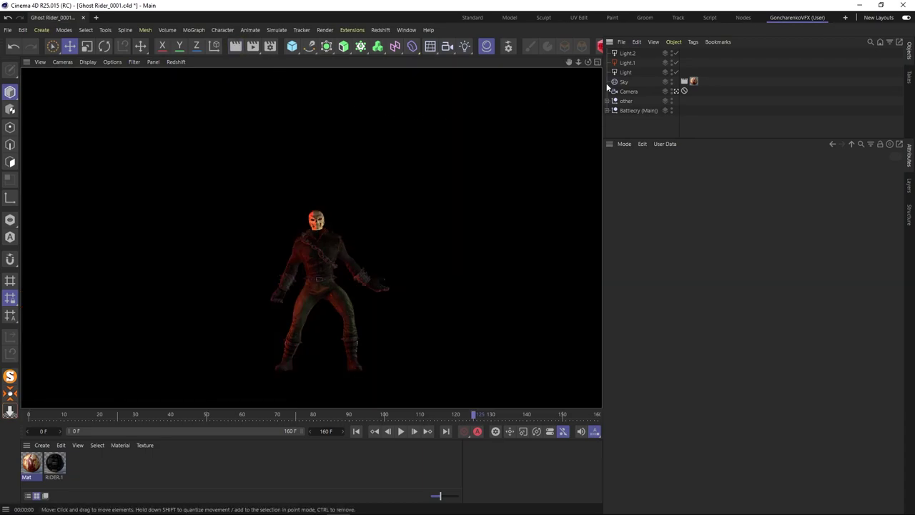
# - Raise the intensity of the white side light to 150 %
pyautogui.click(627, 53)
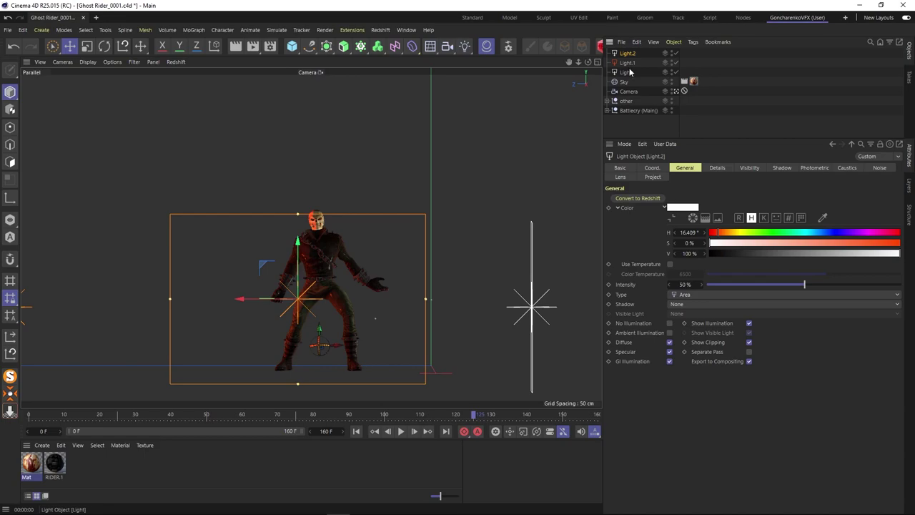
pyautogui.click(625, 73)
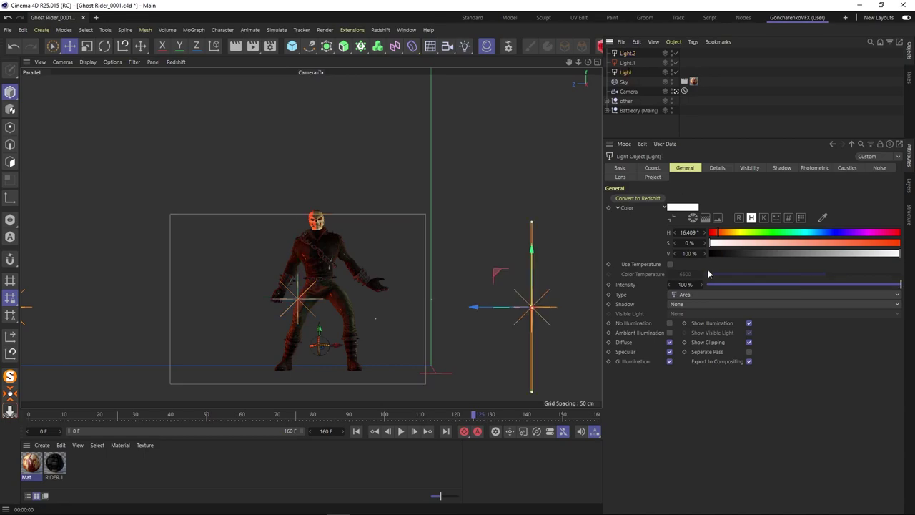
pyautogui.click(691, 285)
pyautogui.press('BackSpace')
pyautogui.write('150')
pyautogui.press('Return')
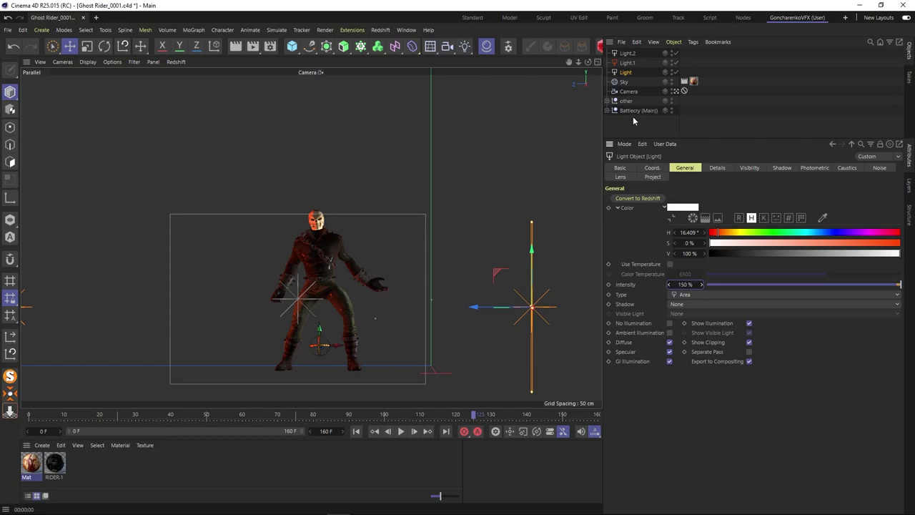
pyautogui.click(519, 304)
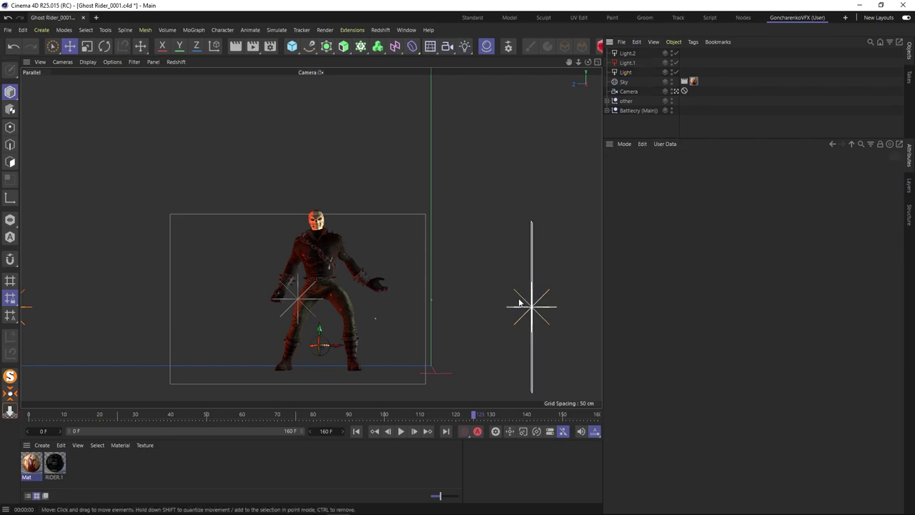
# - Move the white side light further back along its X axis and render the result through the scene camera
pyautogui.click(674, 92)
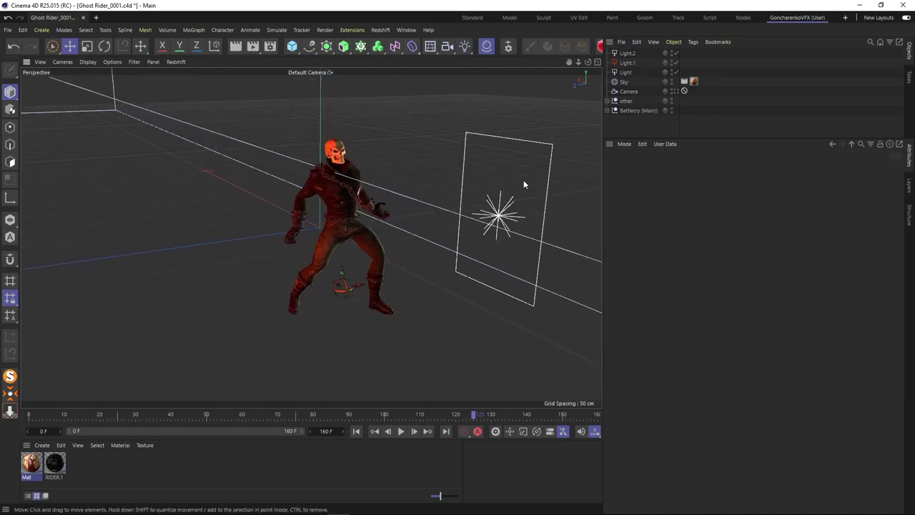
pyautogui.click(544, 196)
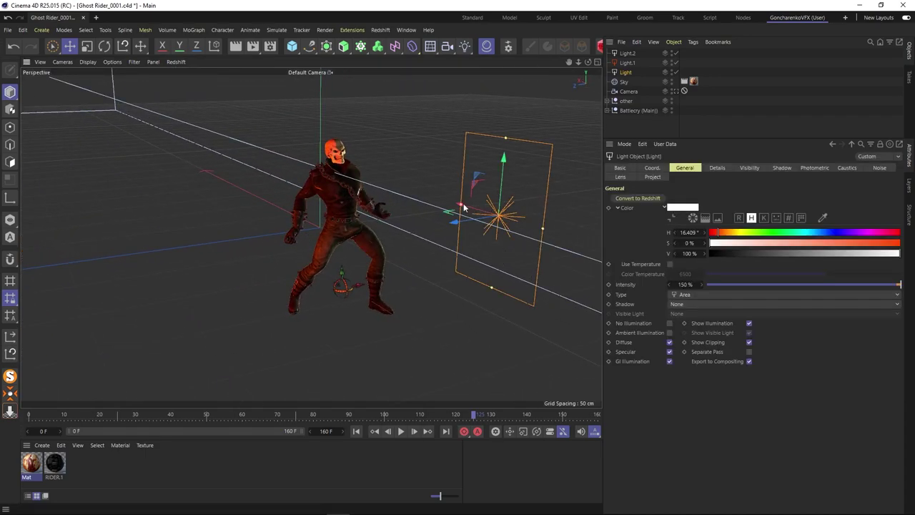
pyautogui.moveTo(471, 209); pyautogui.dragTo(418, 191)
pyautogui.click(676, 90)
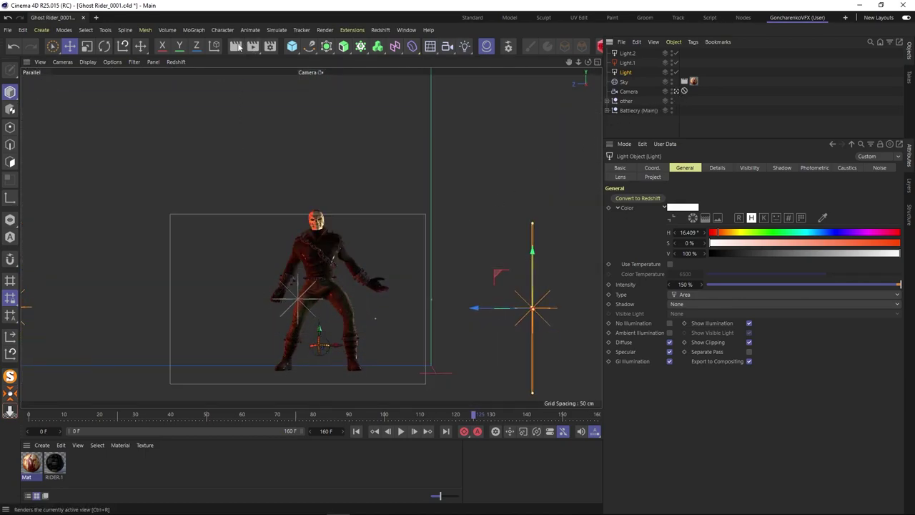
pyautogui.hotkey('ctrl', 'r')
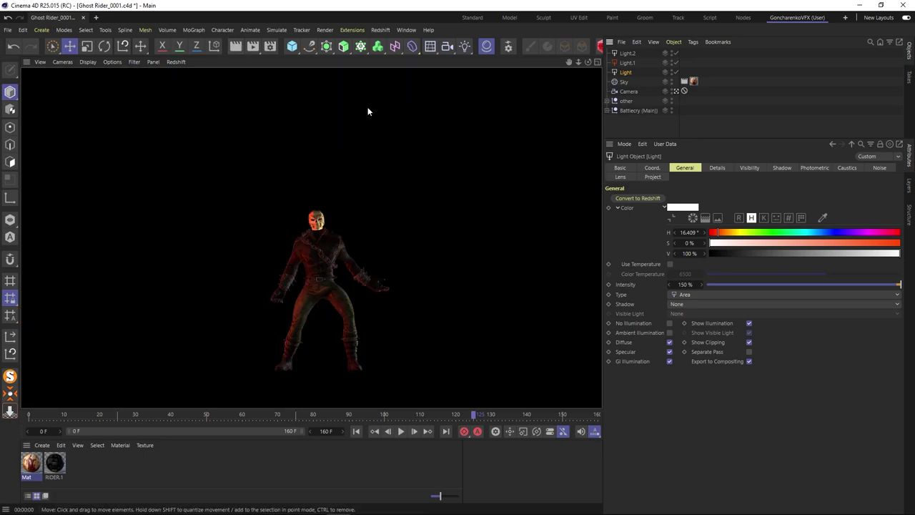
# - Set the orange-red light's intensity to 150 % and its colour saturation to 85 %
pyautogui.click(629, 62)
pyautogui.click(684, 282)
pyautogui.press('BackSpace')
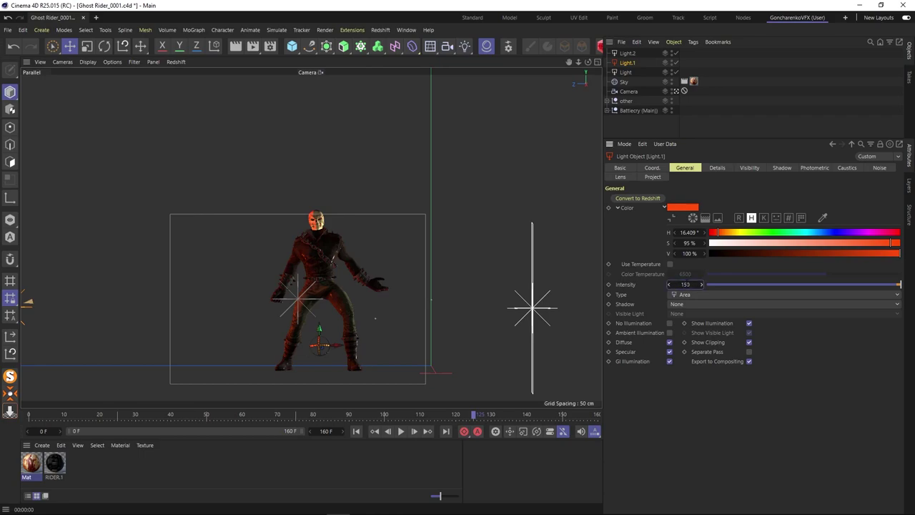
pyautogui.click(866, 243)
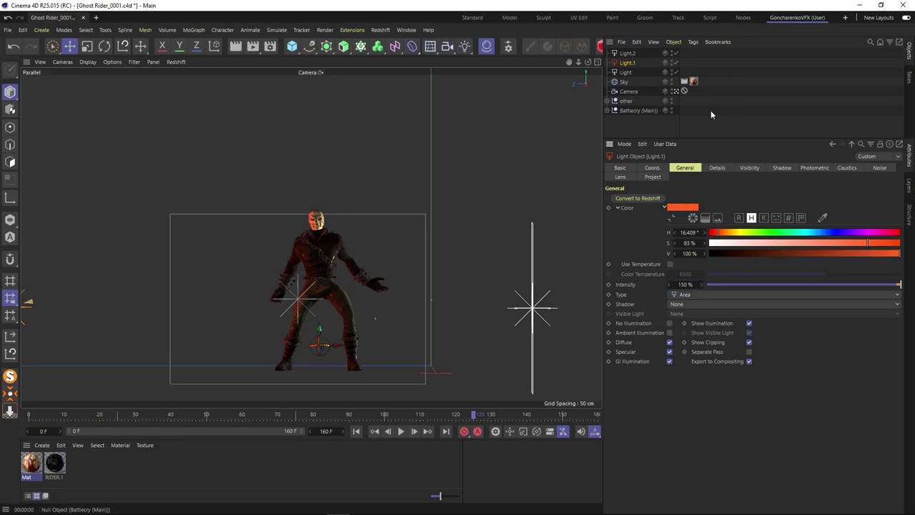
# - Save the project incrementally as Ghost Rider_0002.c4d
pyautogui.click(666, 128)
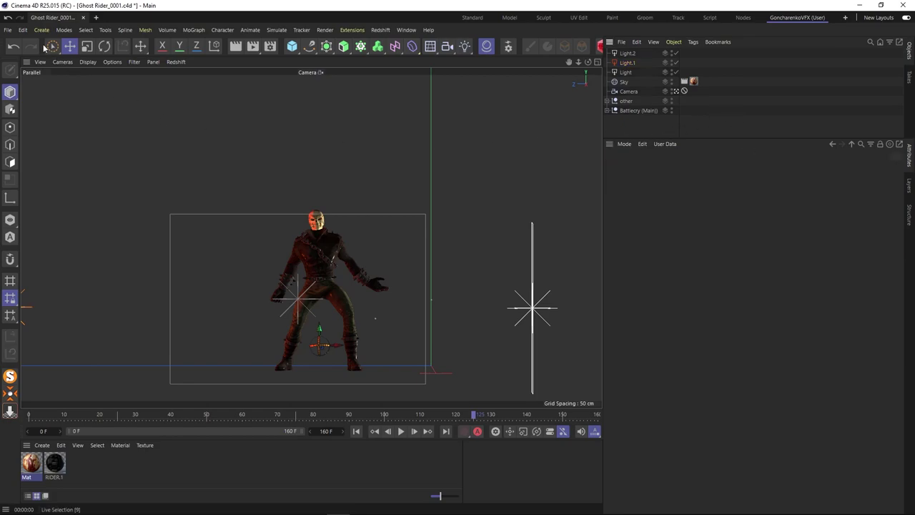
pyautogui.click(7, 29)
pyautogui.click(43, 146)
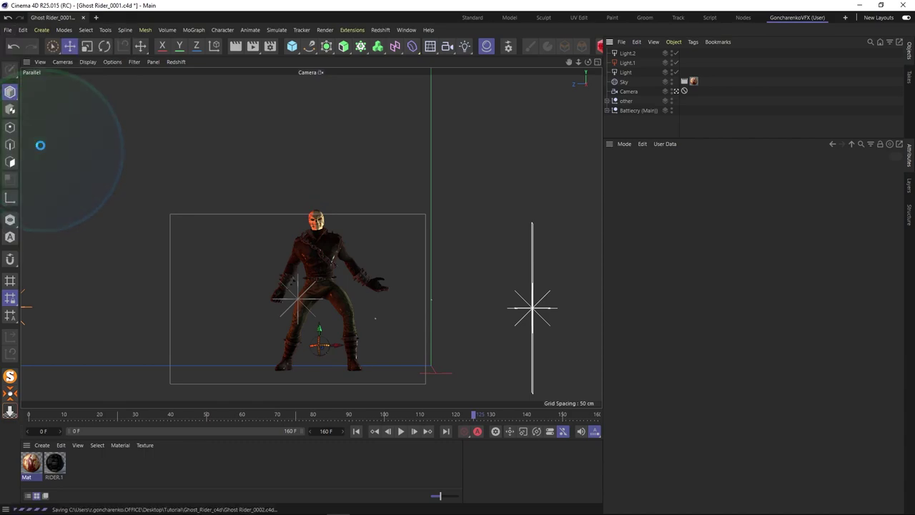
# - Group the three area lights and the Sky under a null named LIGHT and expand it
pyautogui.click(627, 54)
pyautogui.keyDown('shift'); pyautogui.click(624, 81); pyautogui.keyUp('shift')
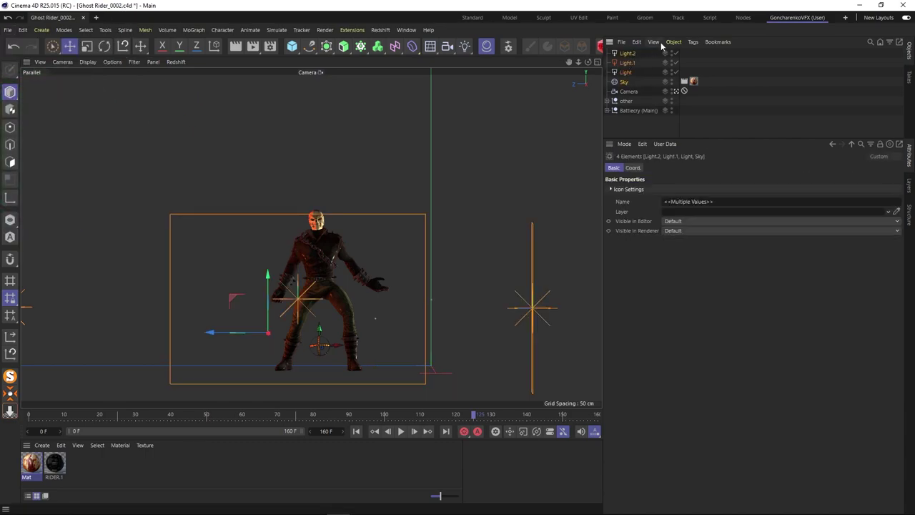
pyautogui.click(673, 42)
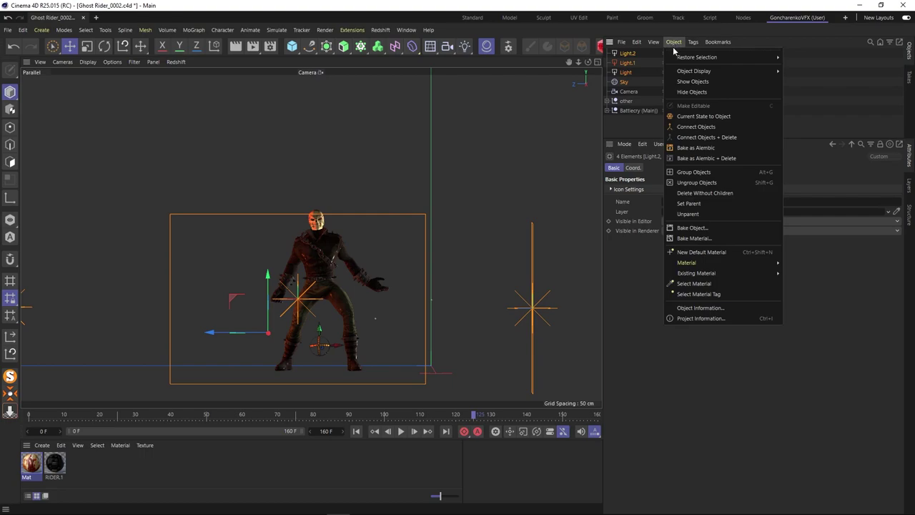
pyautogui.click(693, 172)
pyautogui.doubleClick(626, 54)
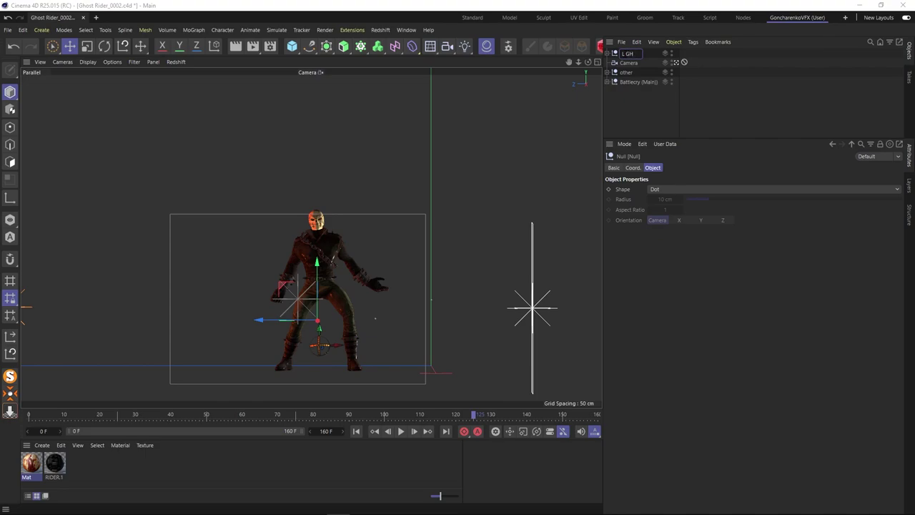
pyautogui.write('LIGHT')
pyautogui.click(642, 96)
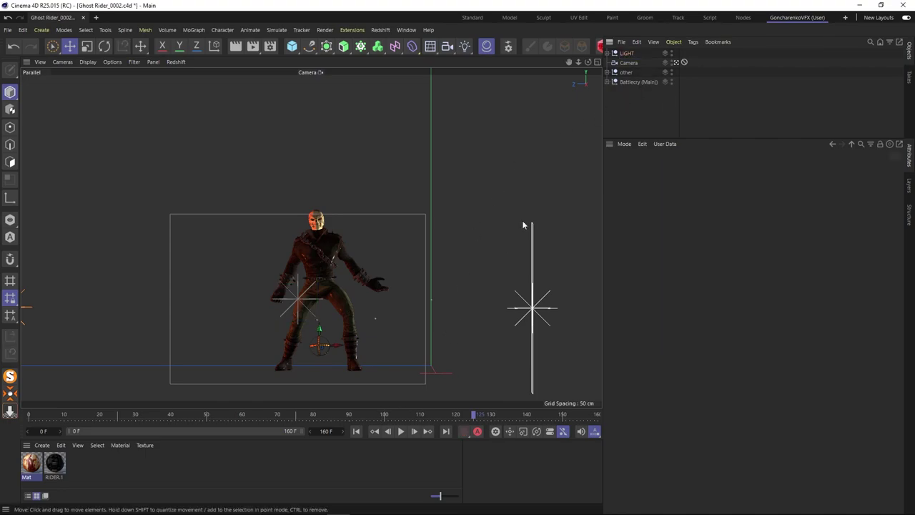
pyautogui.click(607, 52)
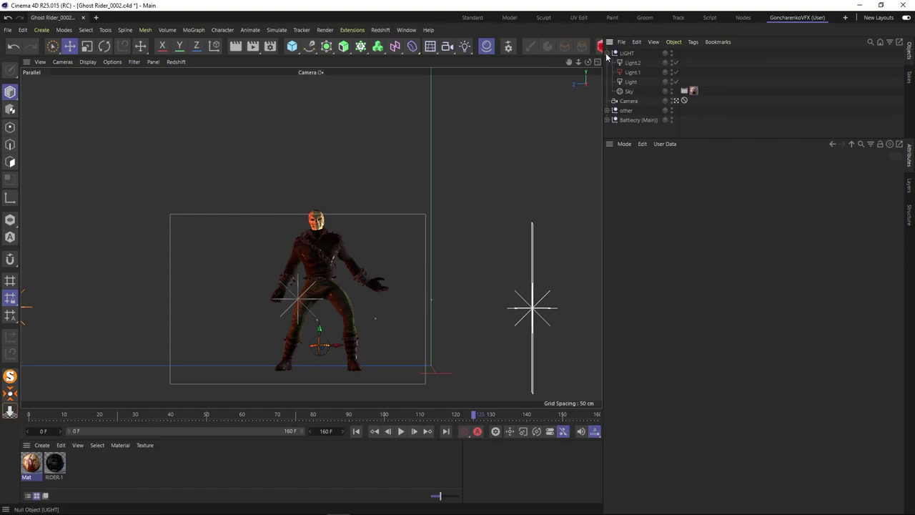
# - Expand the Battlecry (Main) hierarchy and enlarge the object list so that all its children fit
pyautogui.click(606, 120)
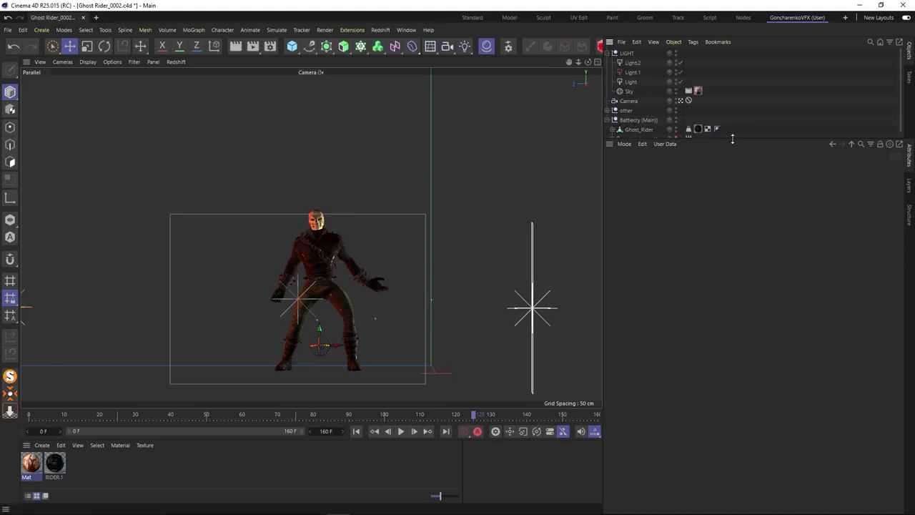
pyautogui.moveTo(733, 138); pyautogui.dragTo(743, 324)
# - Review the character animation by playing it from frame 0 and stop playback at frame 135
pyautogui.click(356, 431)
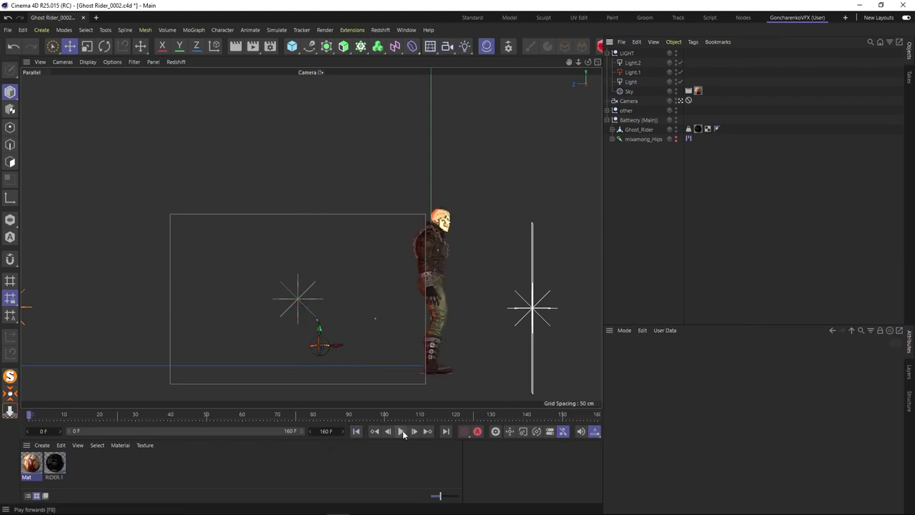
pyautogui.click(402, 431)
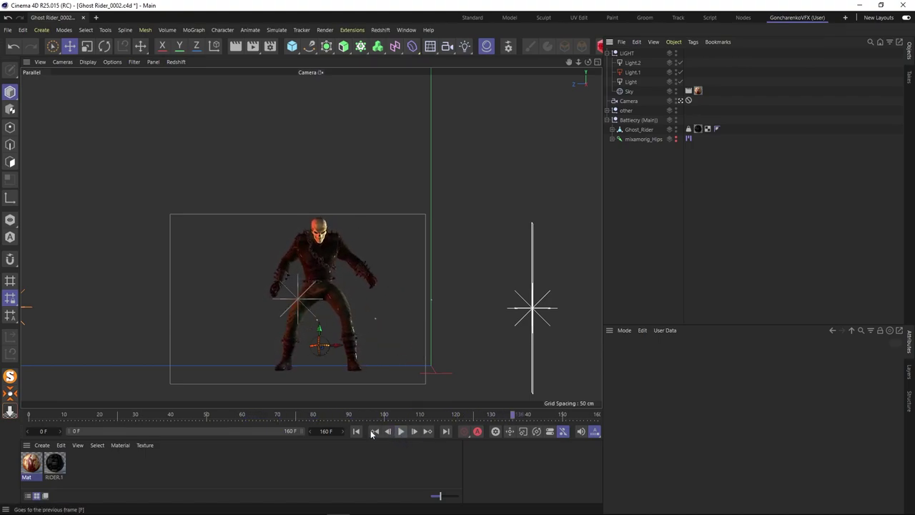
pyautogui.click(386, 433)
pyautogui.click(401, 431)
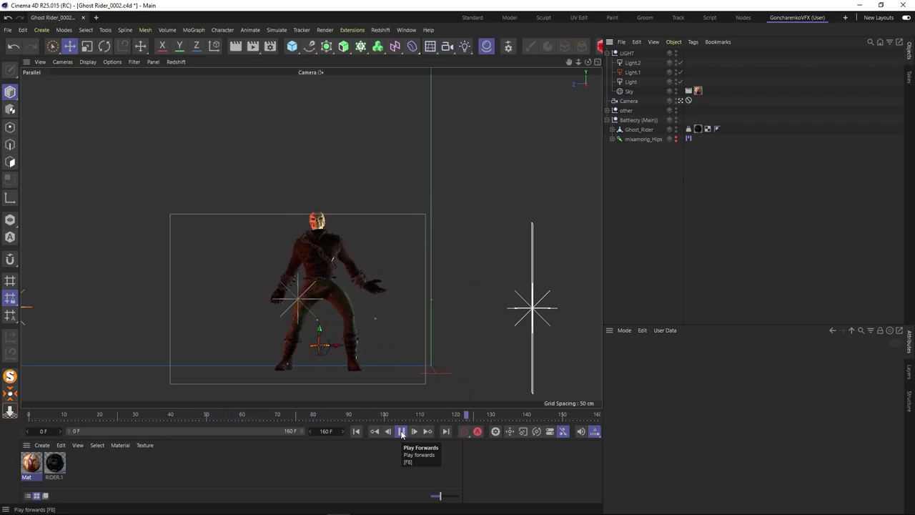
pyautogui.click(401, 432)
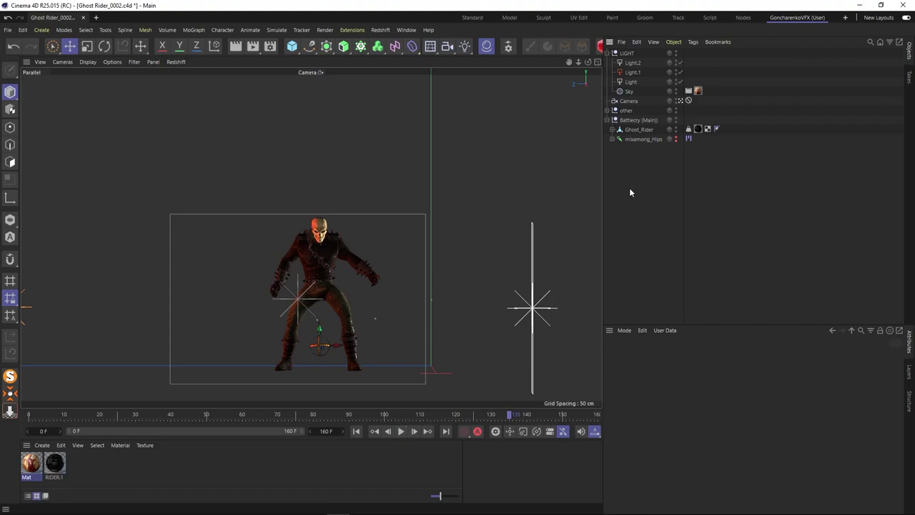
# - Save the project with the grouped lights under its current file name, Ghost Rider_0002.c4d
pyautogui.click(7, 29)
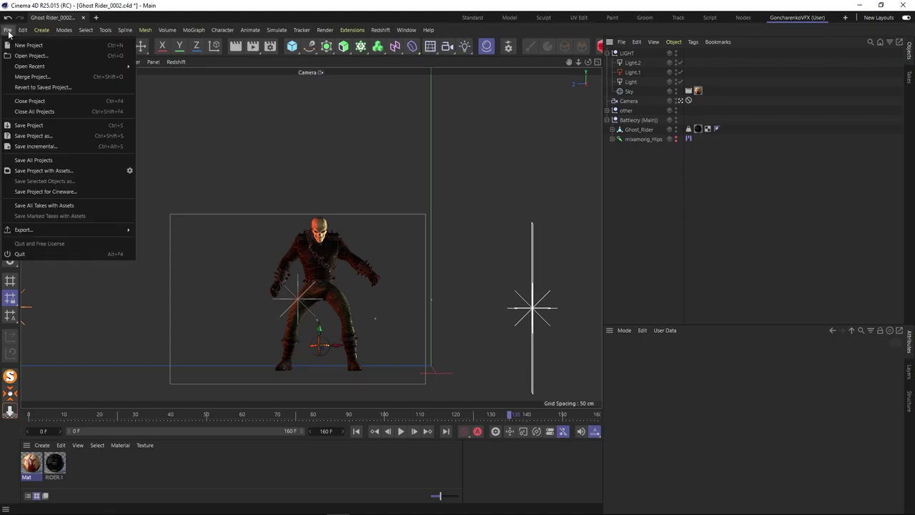
pyautogui.click(30, 125)
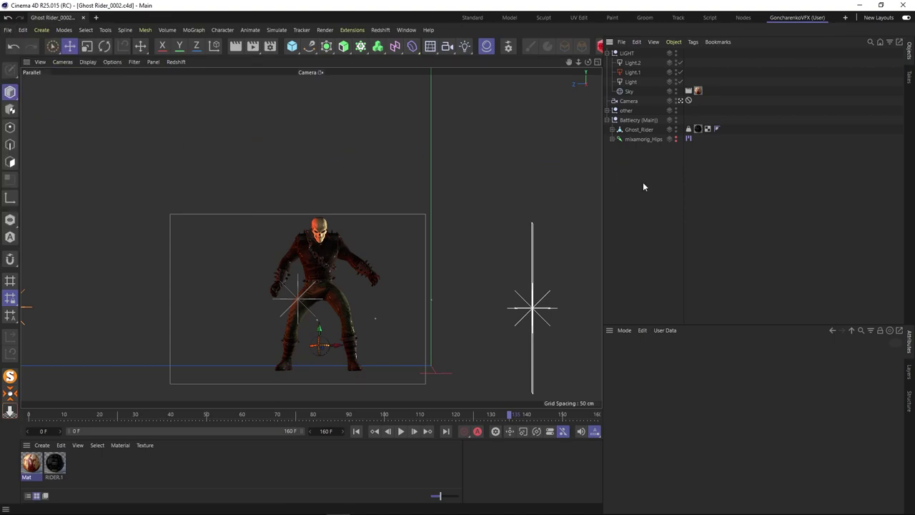